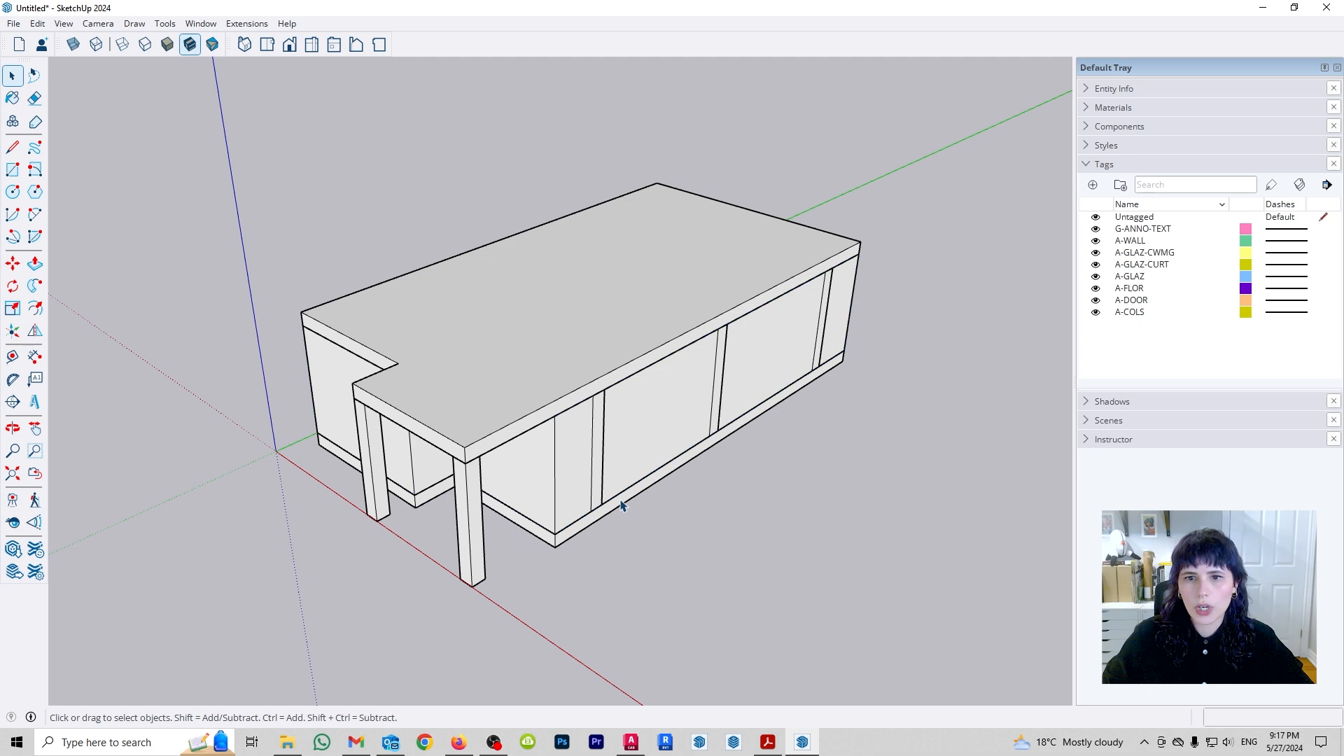
# - Hide the roof slab to expose the building's interior
pyautogui.moveTo(381, 546); pyautogui.dragTo(651, 475, button='middle')
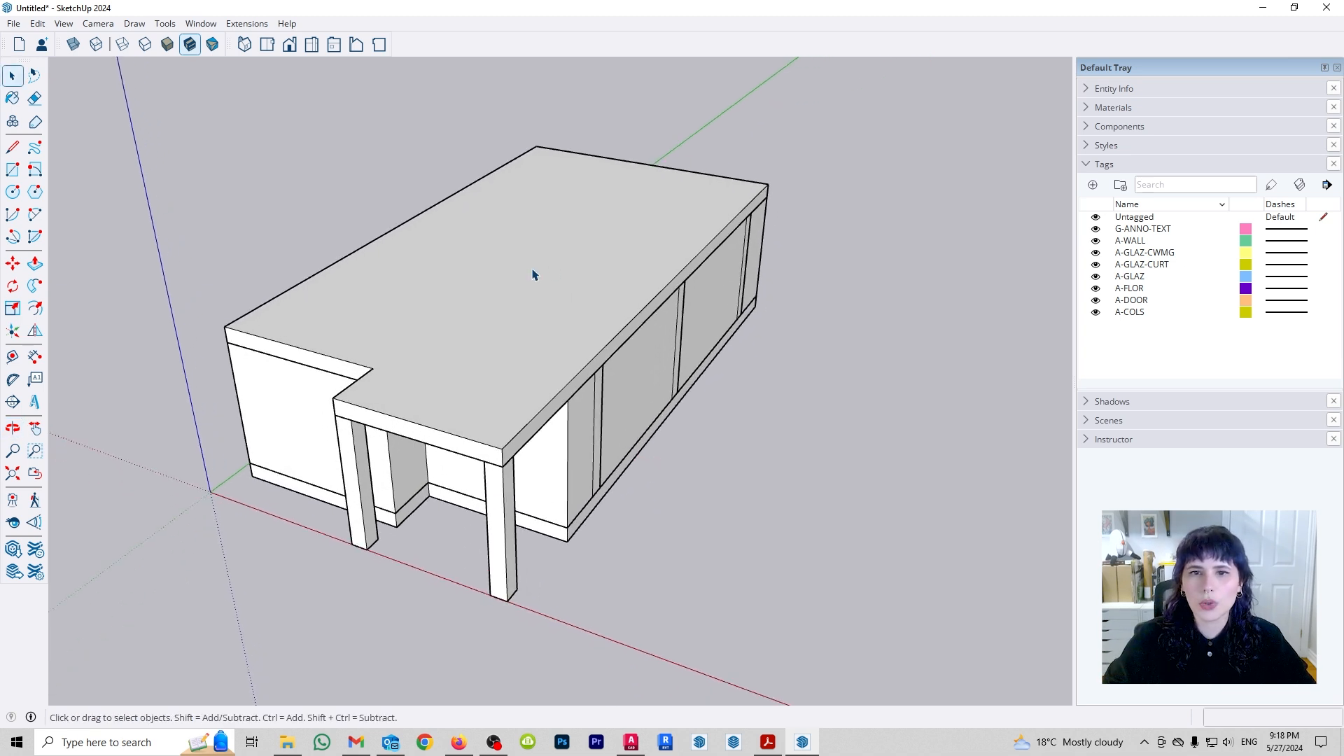
pyautogui.click(546, 252)
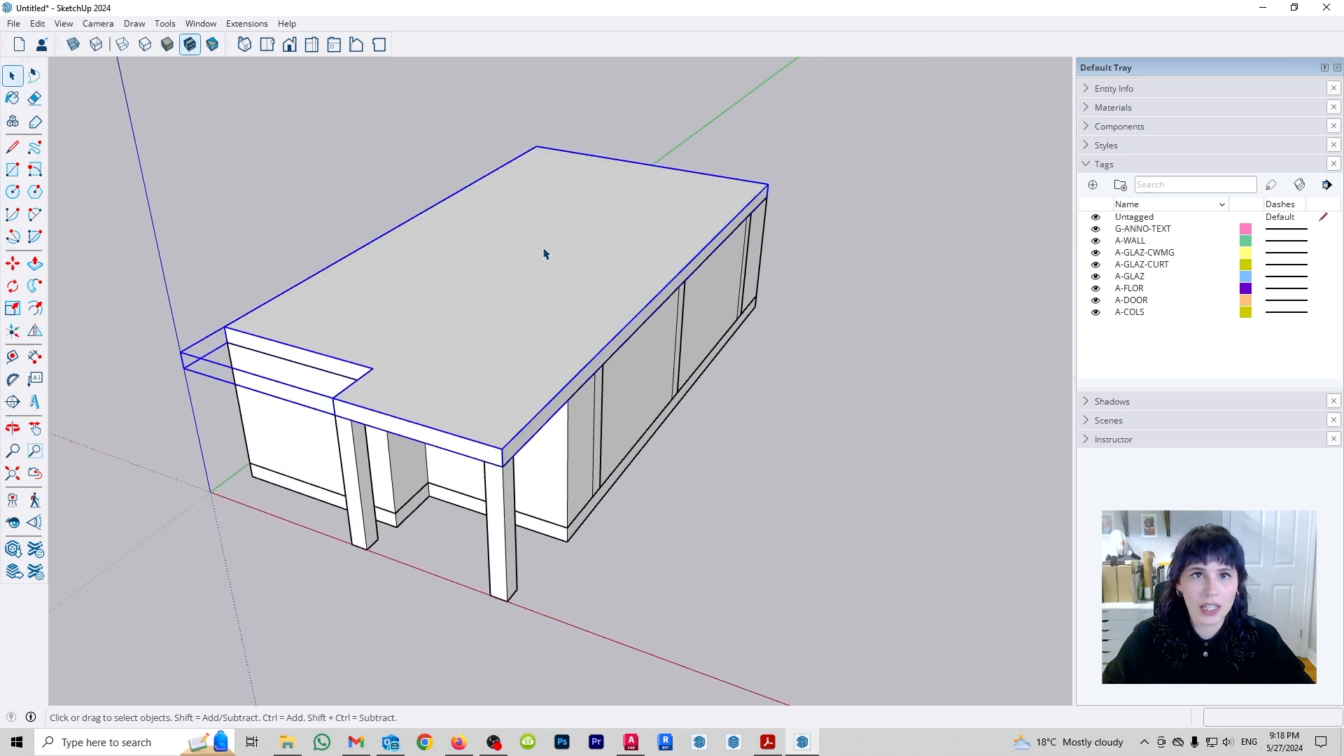
pyautogui.rightClick(543, 253)
pyautogui.click(564, 292)
pyautogui.moveTo(571, 267); pyautogui.dragTo(622, 483, button='middle')
pyautogui.scroll(-3, 622, 483)
pyautogui.moveTo(654, 385); pyautogui.dragTo(555, 368, button='middle')
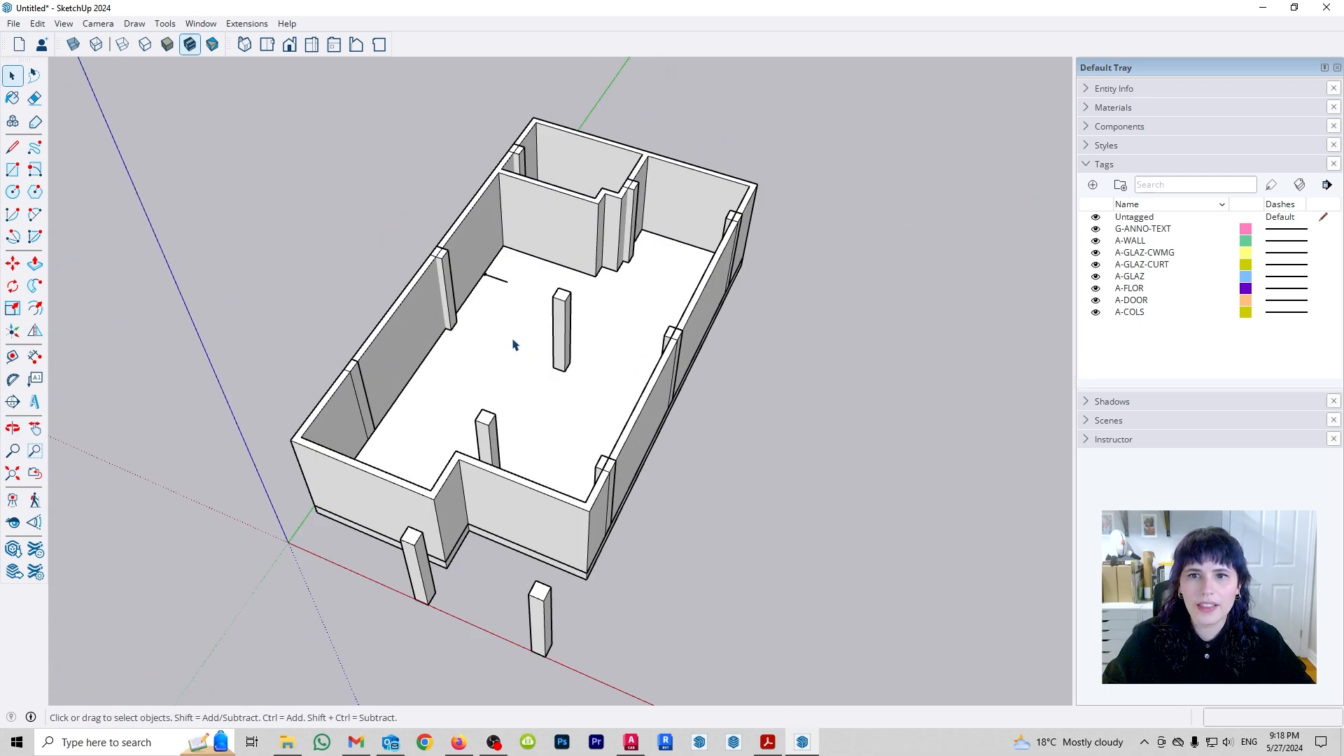
# - Examine the interior walls, columns and door swing linework from several angles
pyautogui.moveTo(696, 276); pyautogui.dragTo(576, 330, button='middle')
pyautogui.scroll(3, 514, 282)
pyautogui.scroll(2, 570, 339)
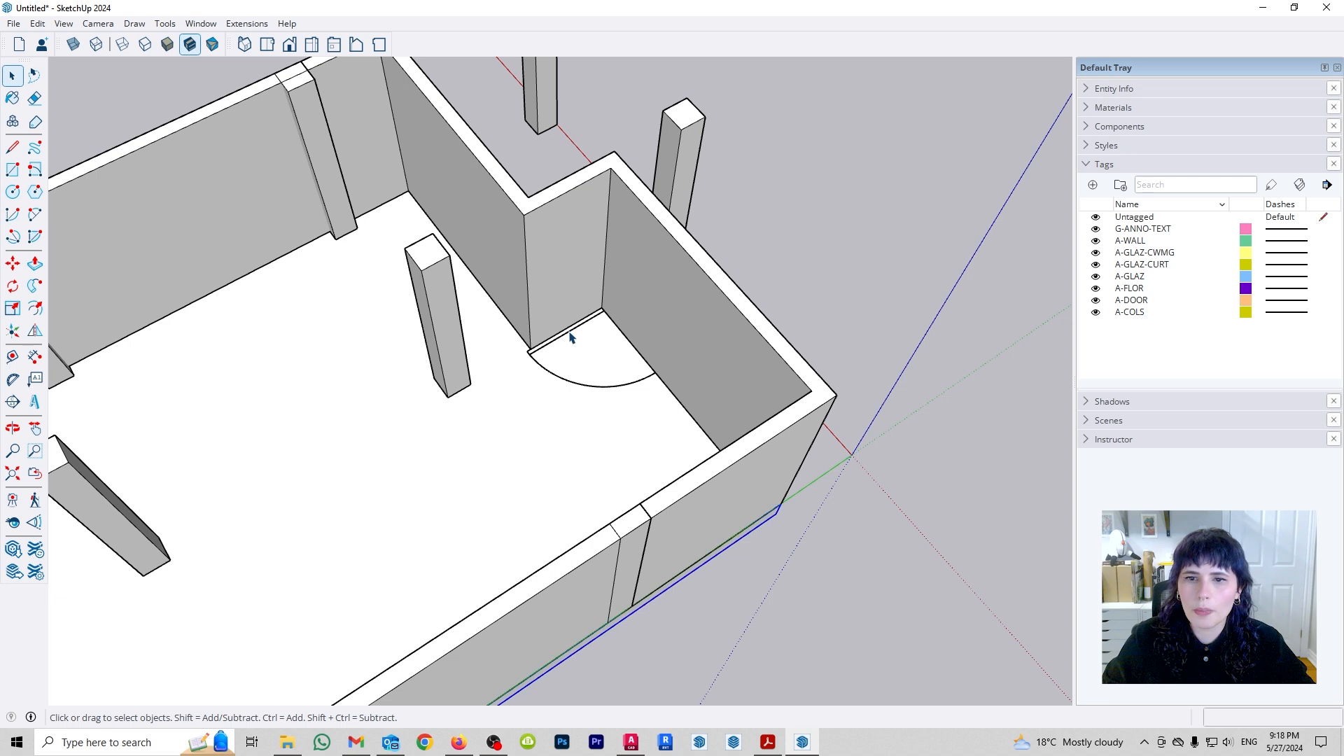
pyautogui.moveTo(788, 544); pyautogui.dragTo(639, 541, button='middle')
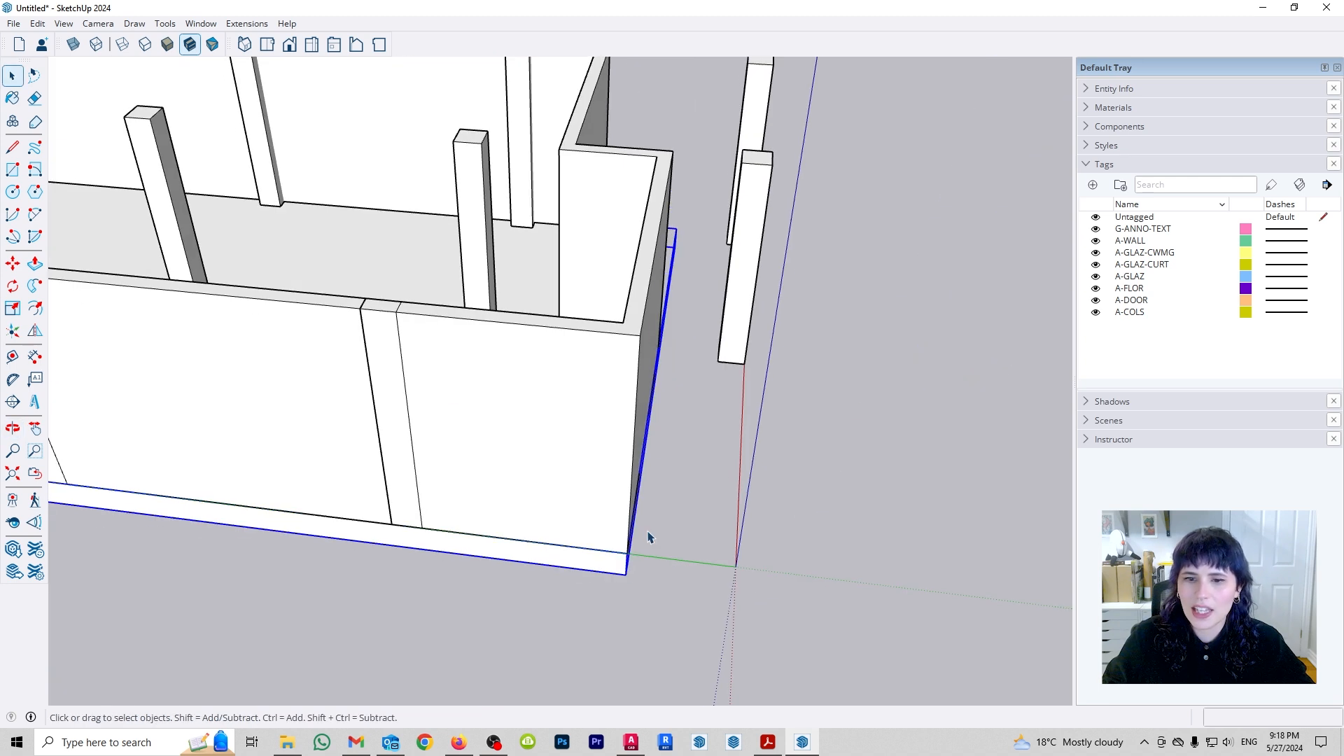
pyautogui.moveTo(756, 465); pyautogui.dragTo(797, 425, button='middle')
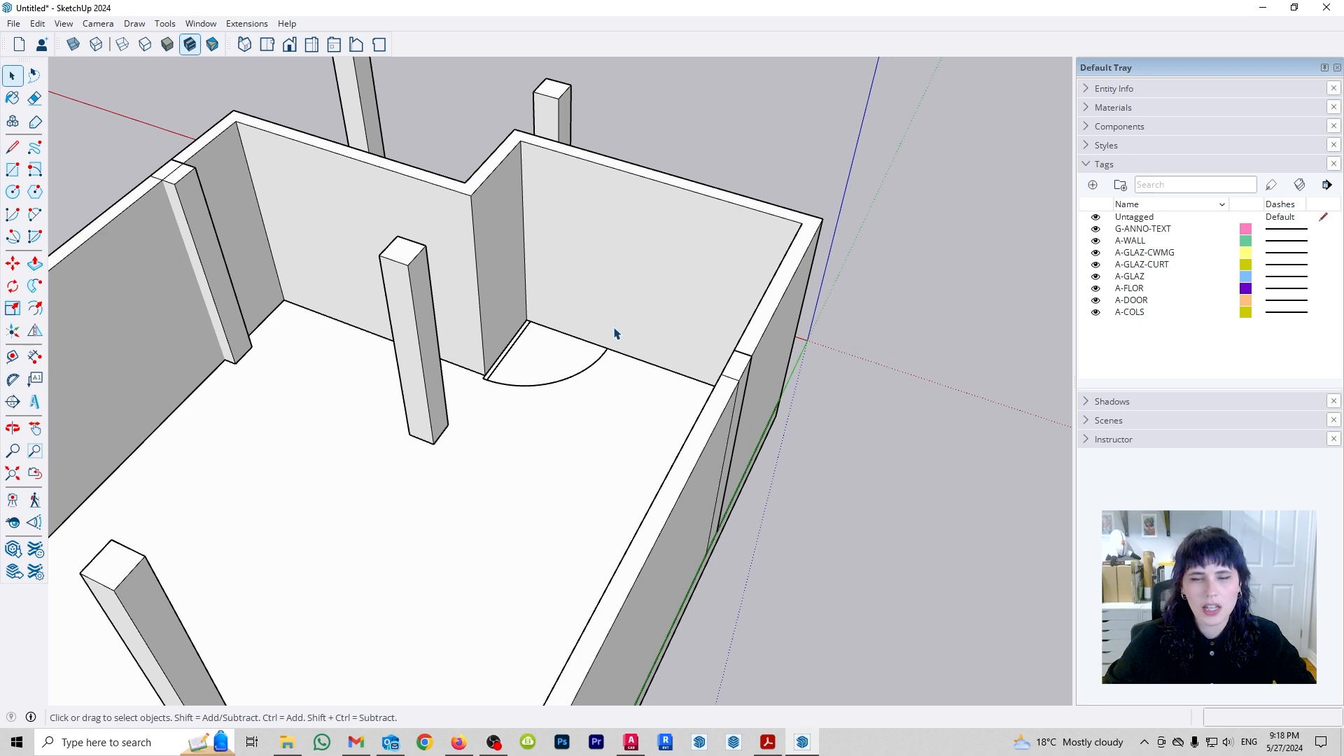
pyautogui.moveTo(594, 264); pyautogui.dragTo(510, 392, button='middle')
pyautogui.moveTo(627, 438); pyautogui.dragTo(682, 343, button='middle')
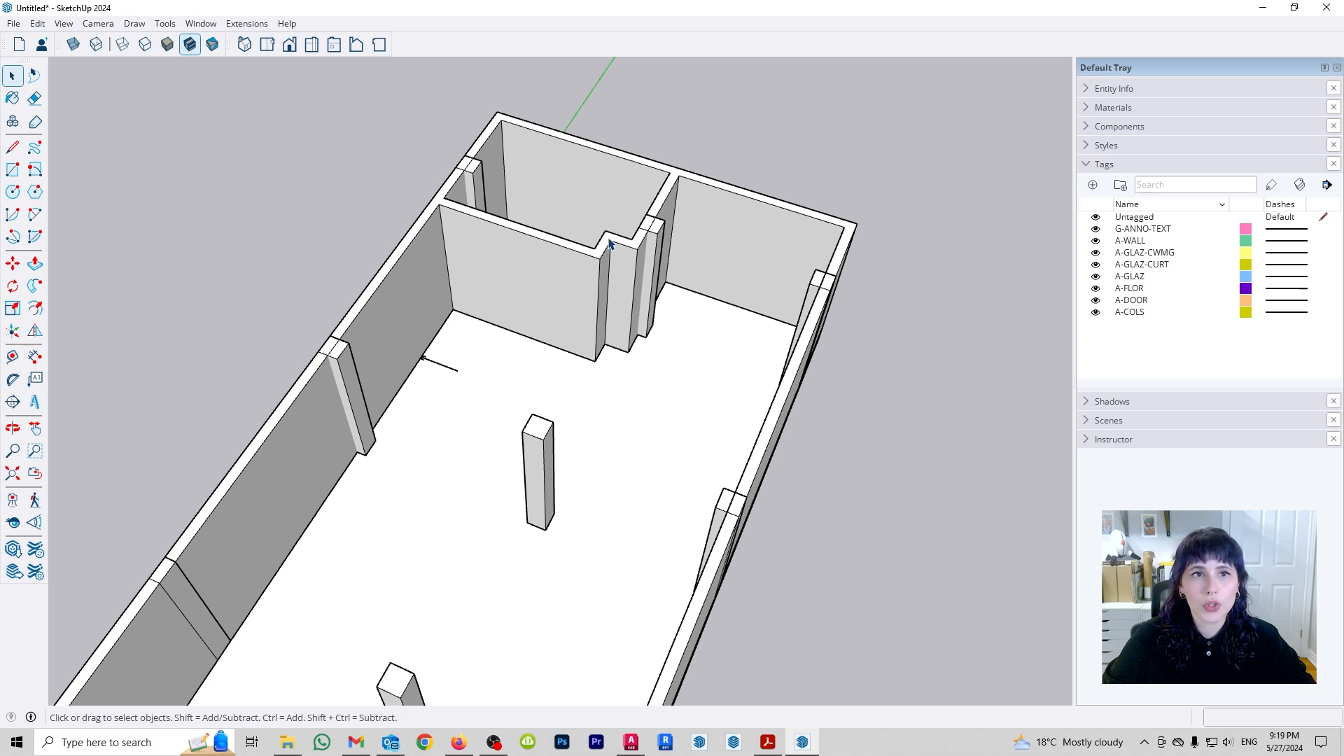
pyautogui.click(69, 25)
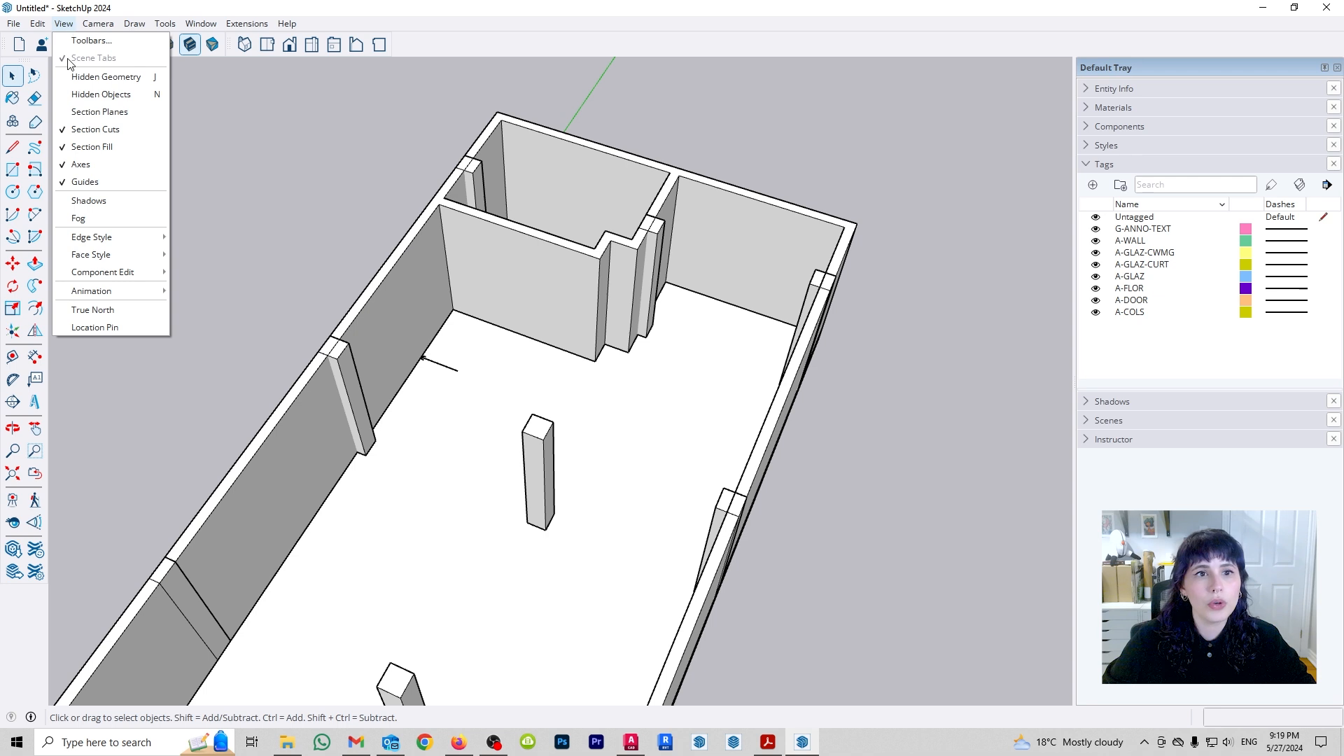
pyautogui.moveTo(118, 252)
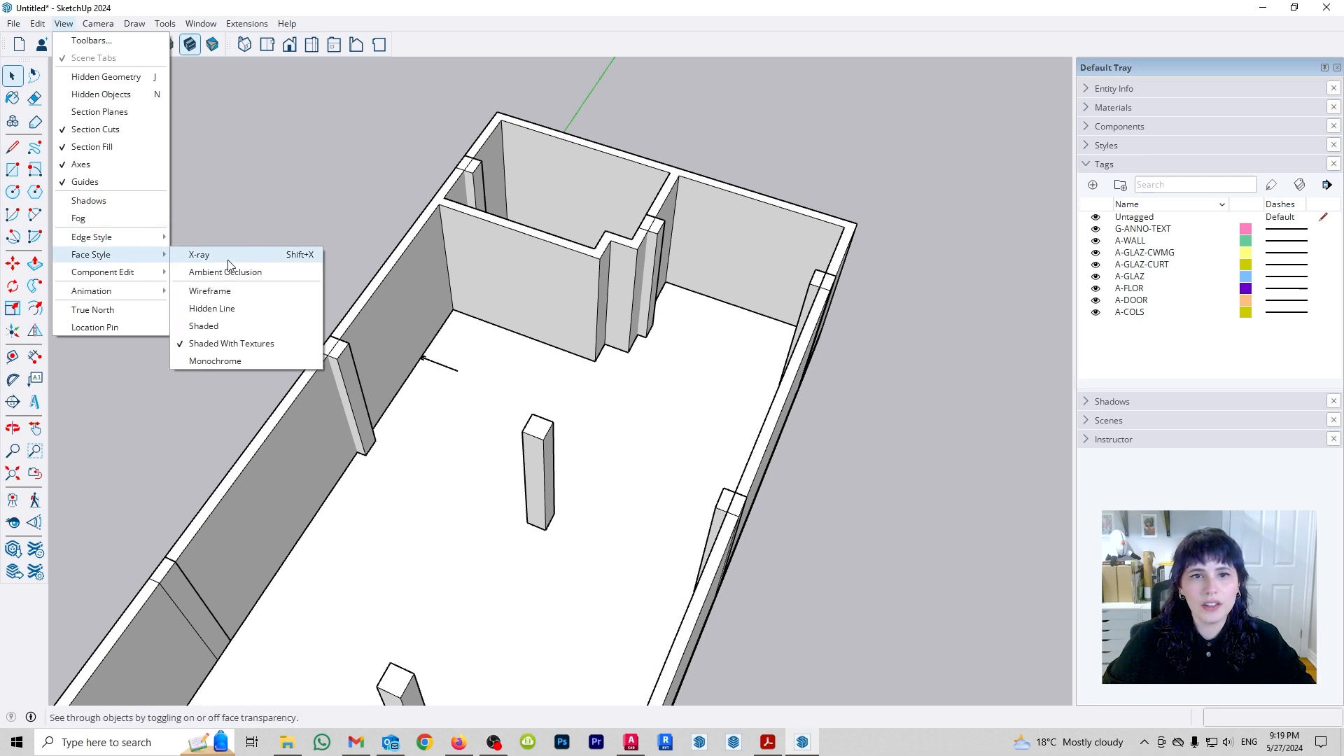
pyautogui.click(306, 188)
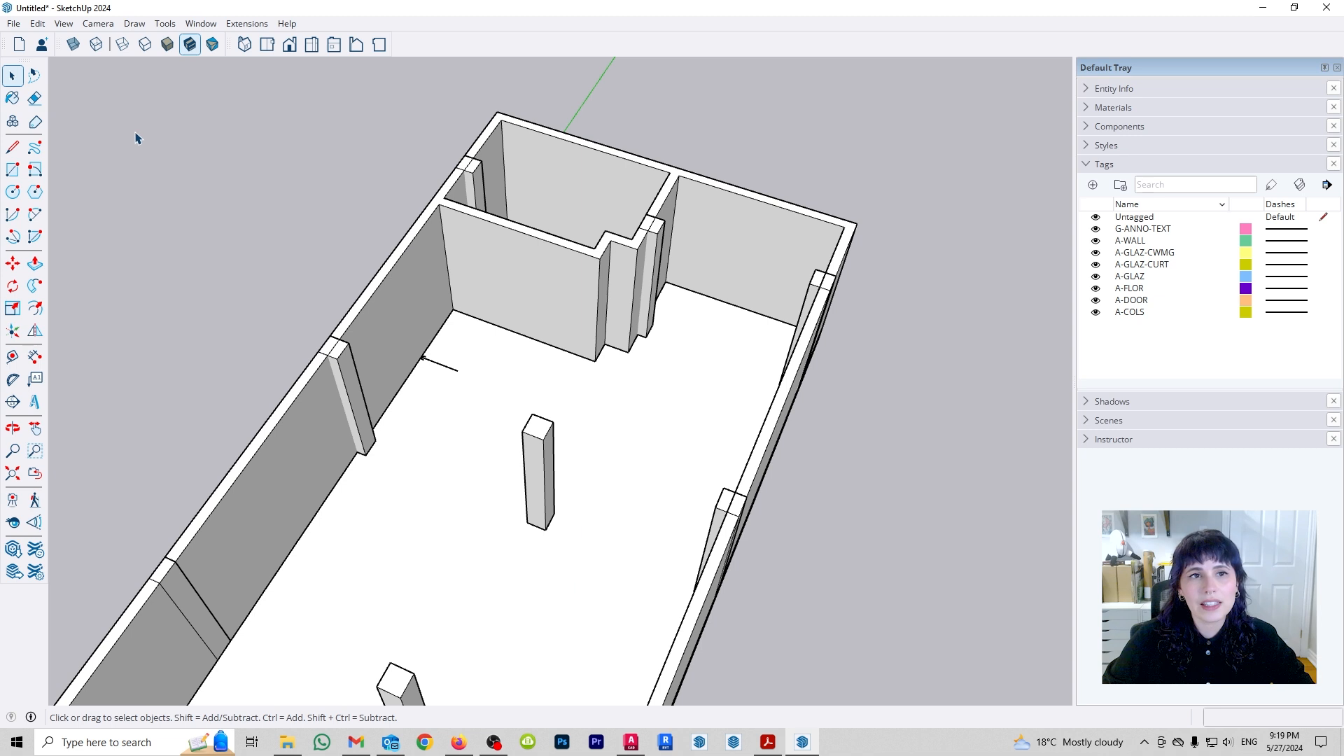
pyautogui.moveTo(61, 43); pyautogui.dragTo(156, 174)
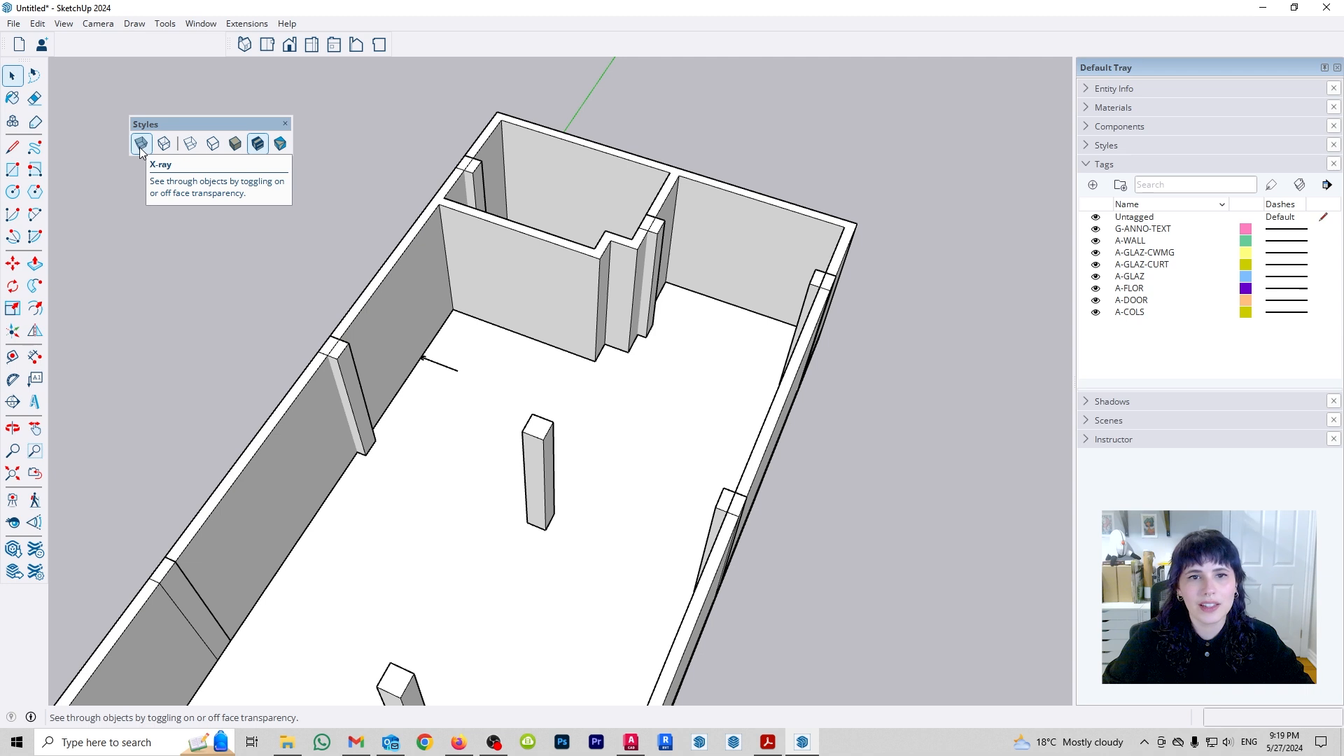
pyautogui.moveTo(166, 124); pyautogui.dragTo(102, 40)
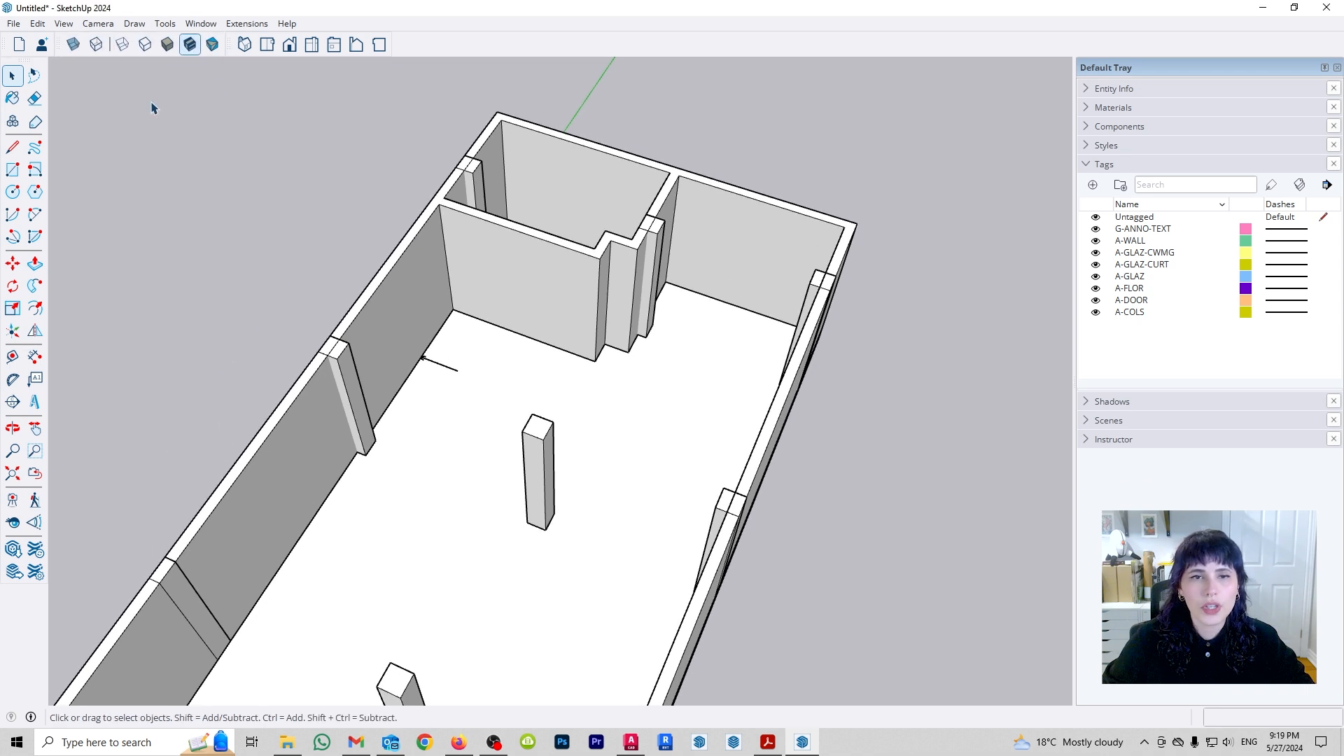
# - Turn on the X-ray face style and examine the door and window linework at the base of the walls
pyautogui.scroll(-3, 509, 136)
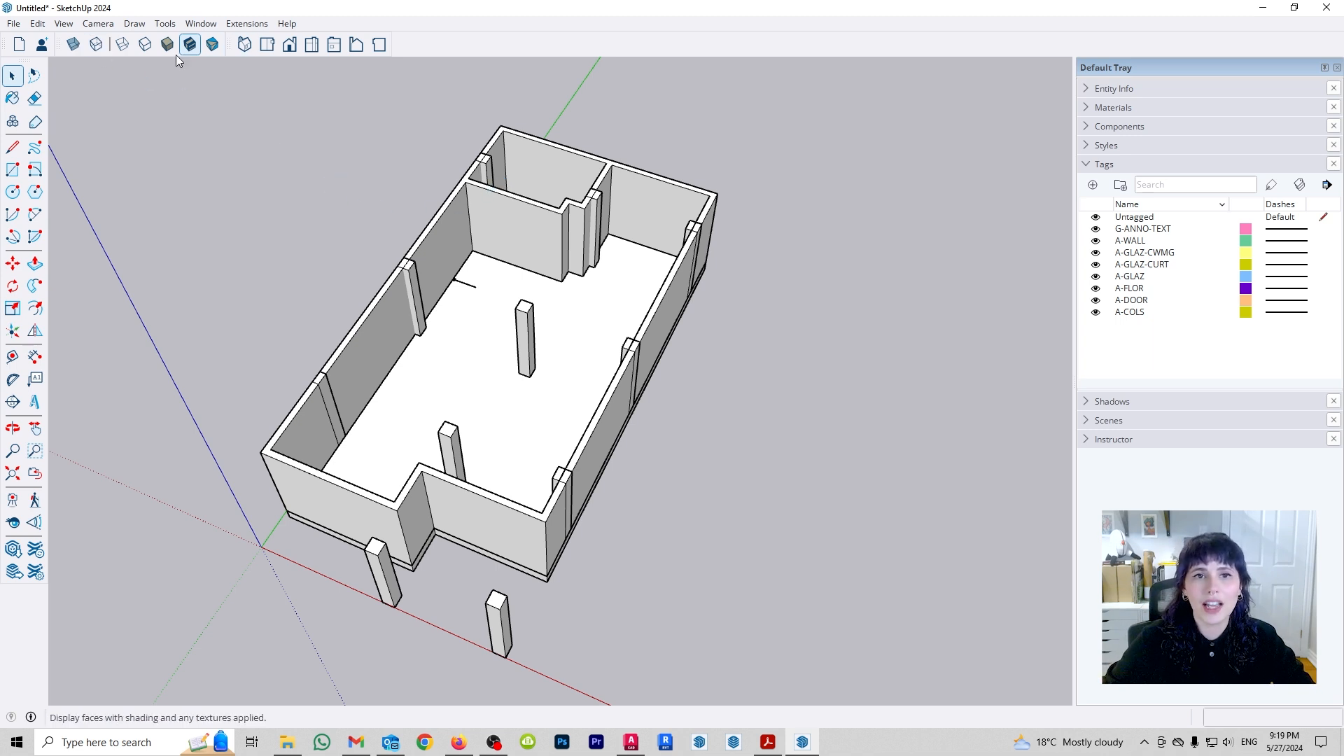
pyautogui.click(74, 45)
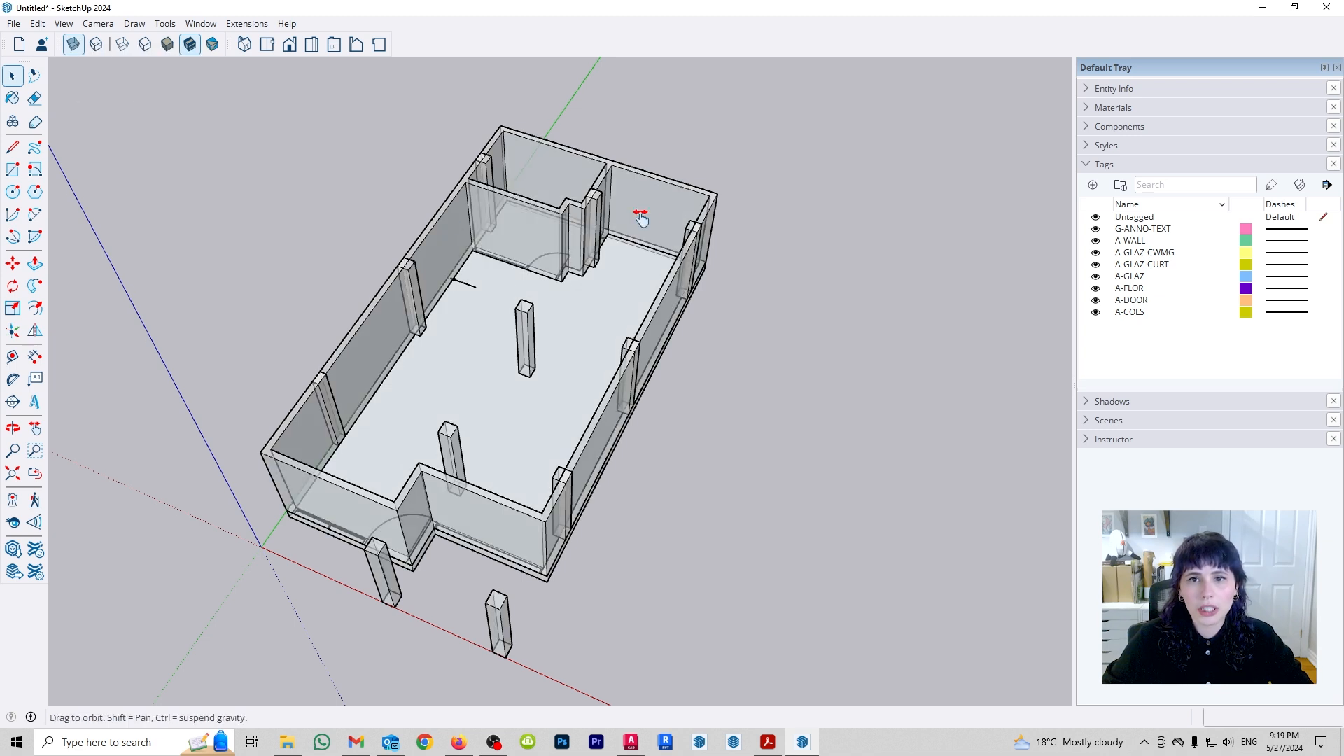
pyautogui.keyDown('shift'); pyautogui.moveTo(639, 213); pyautogui.dragTo(620, 375, button='middle'); pyautogui.keyUp('shift')
pyautogui.scroll(4, 490, 323)
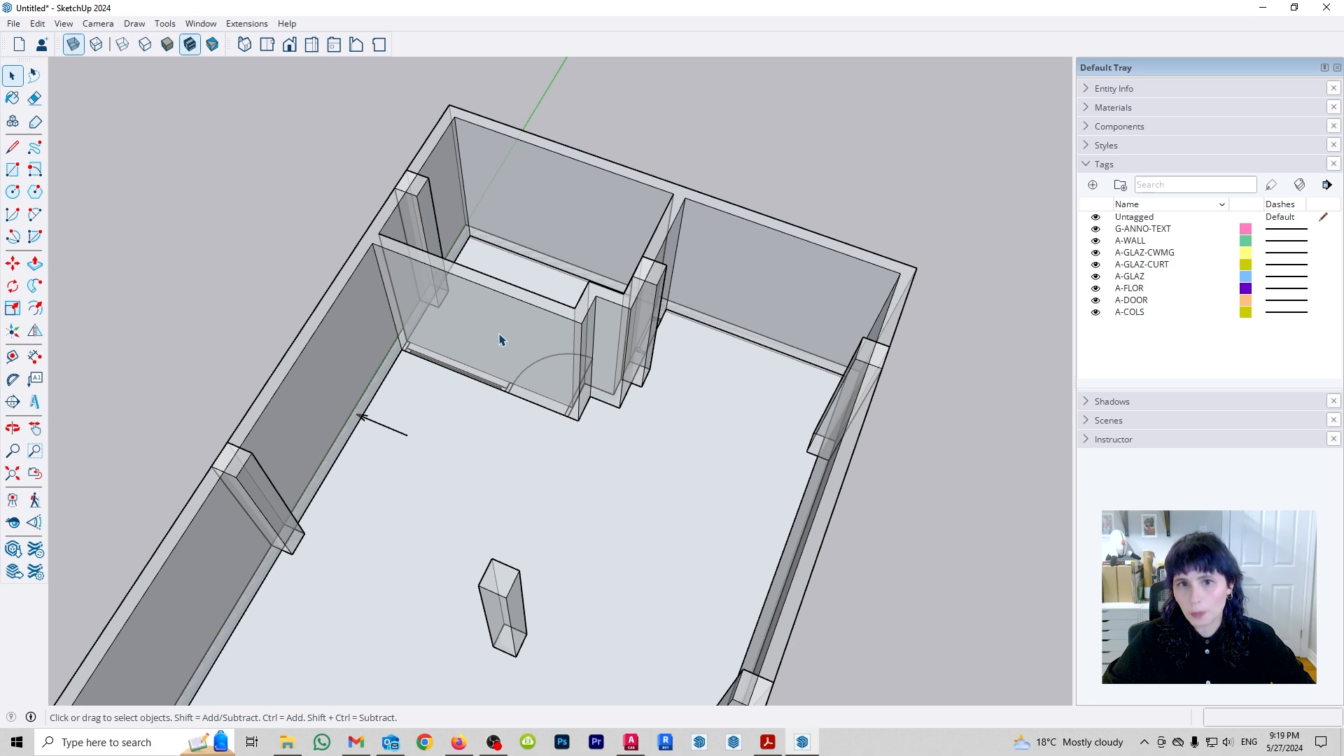
pyautogui.moveTo(493, 359); pyautogui.dragTo(465, 381, button='middle')
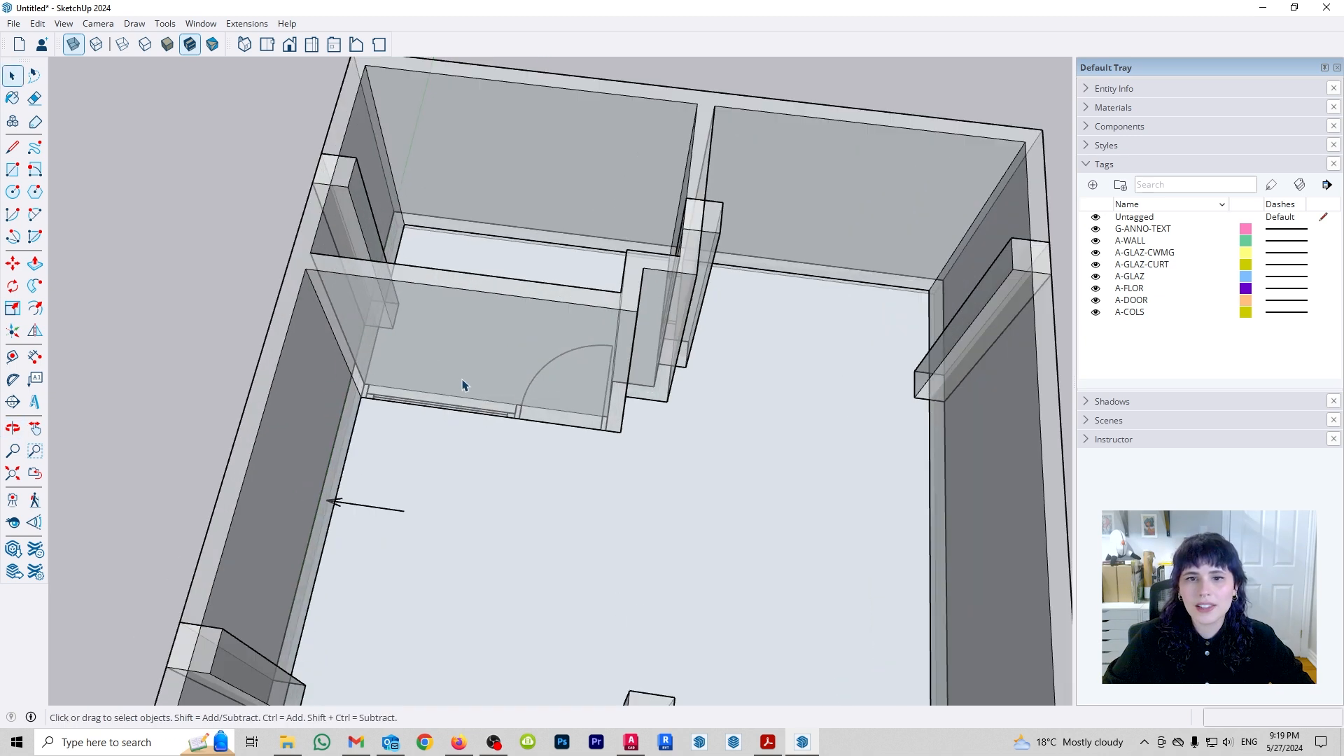
pyautogui.moveTo(787, 390); pyautogui.dragTo(495, 435, button='middle')
pyautogui.moveTo(598, 455); pyautogui.dragTo(709, 413, button='middle')
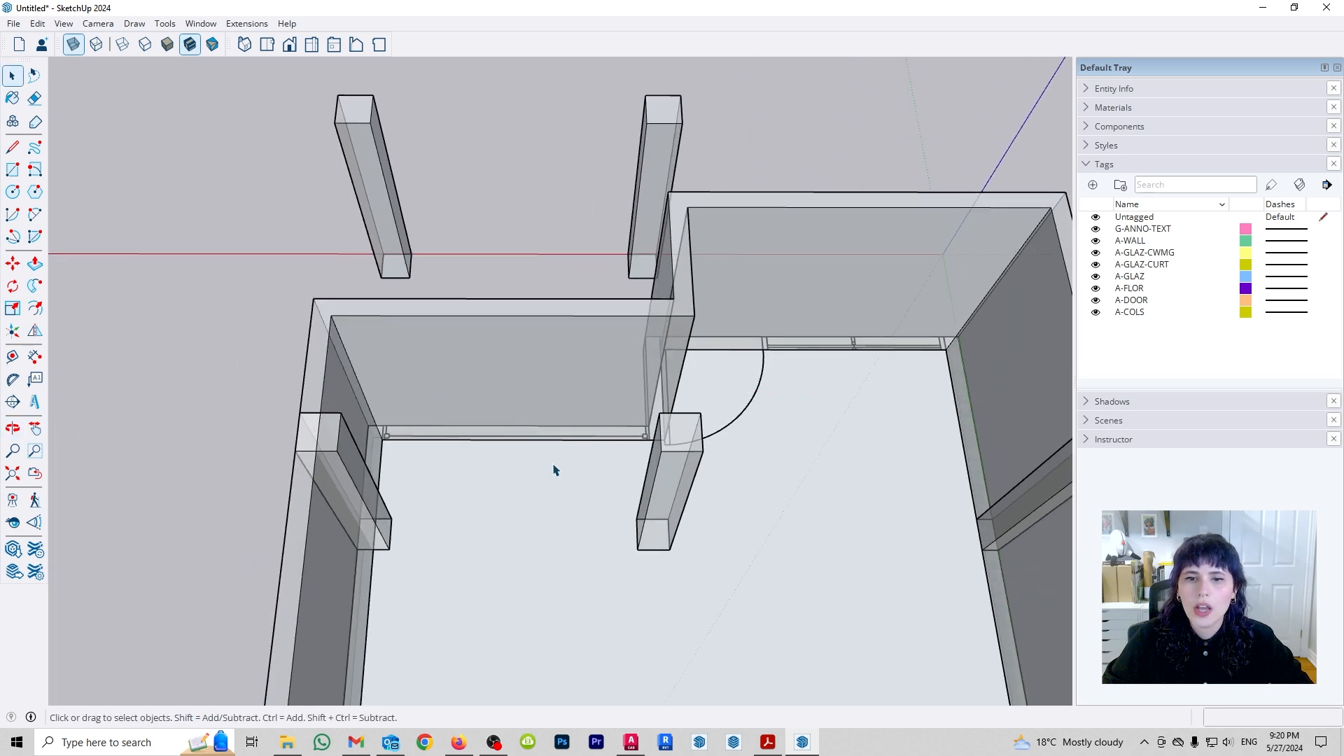
pyautogui.moveTo(409, 428); pyautogui.dragTo(516, 491, button='middle')
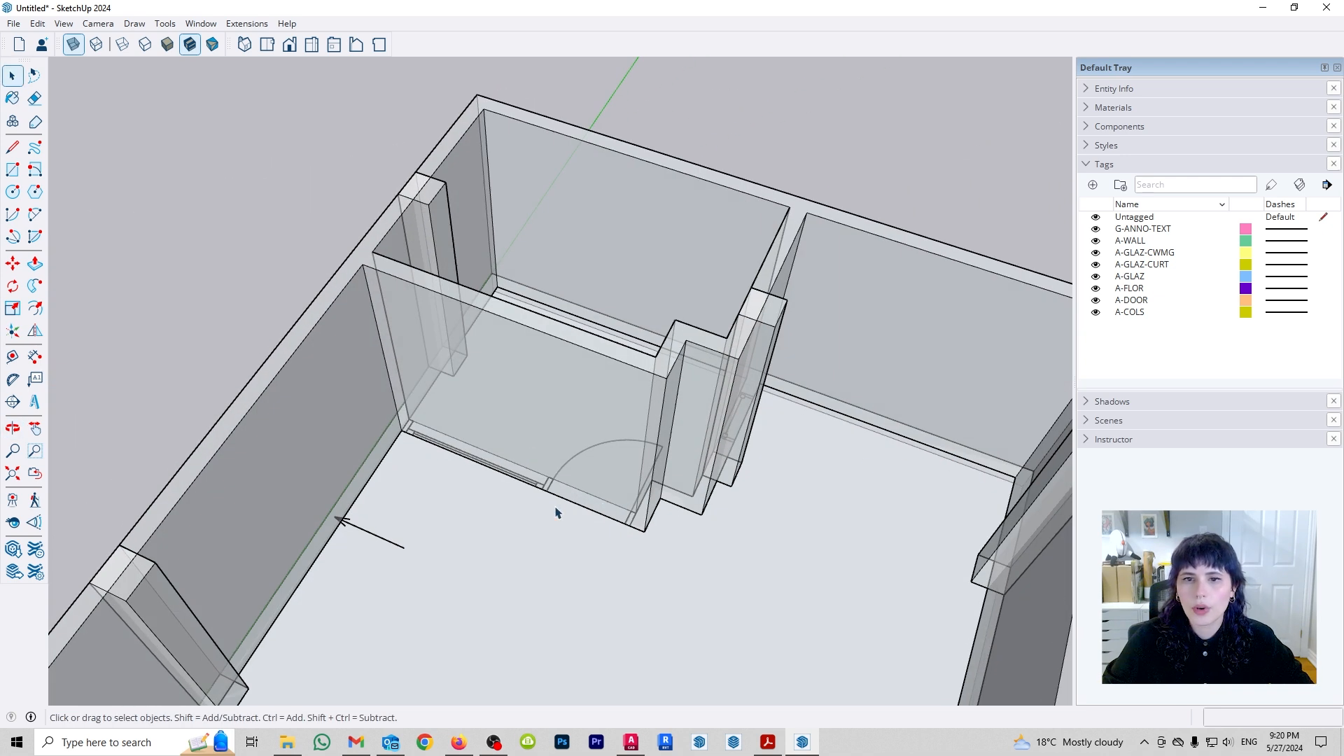
pyautogui.scroll(-8, 535, 378)
pyautogui.moveTo(780, 306); pyautogui.dragTo(557, 509, button='middle')
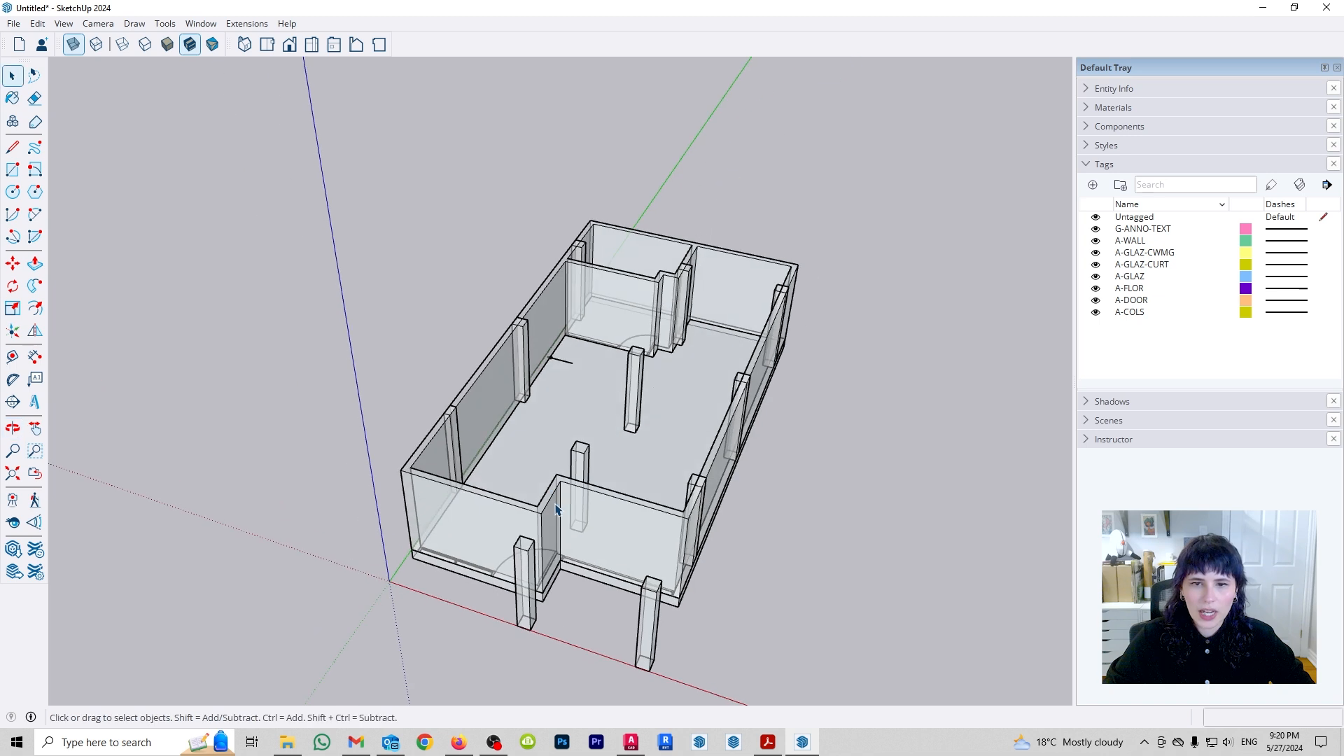
pyautogui.scroll(2, 557, 509)
pyautogui.moveTo(654, 528); pyautogui.dragTo(442, 466, button='middle')
pyautogui.click(394, 447)
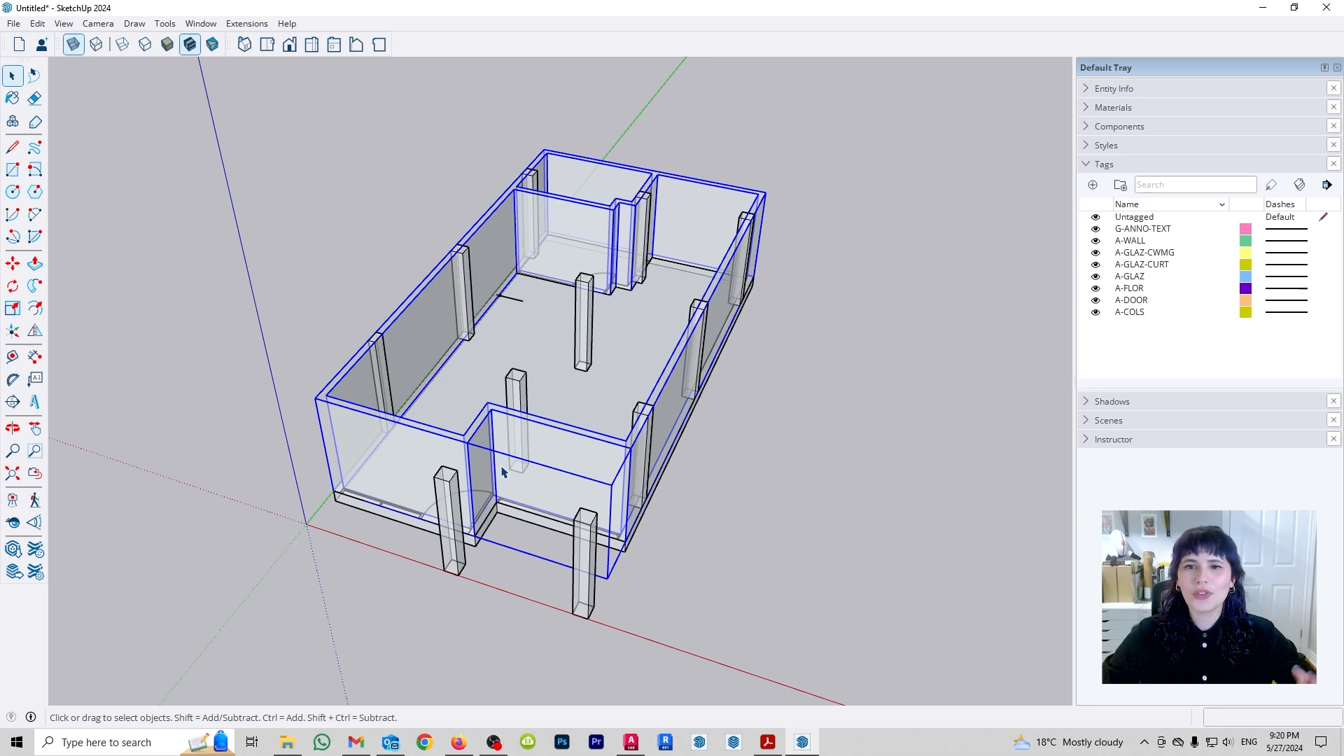
pyautogui.rightClick(563, 452)
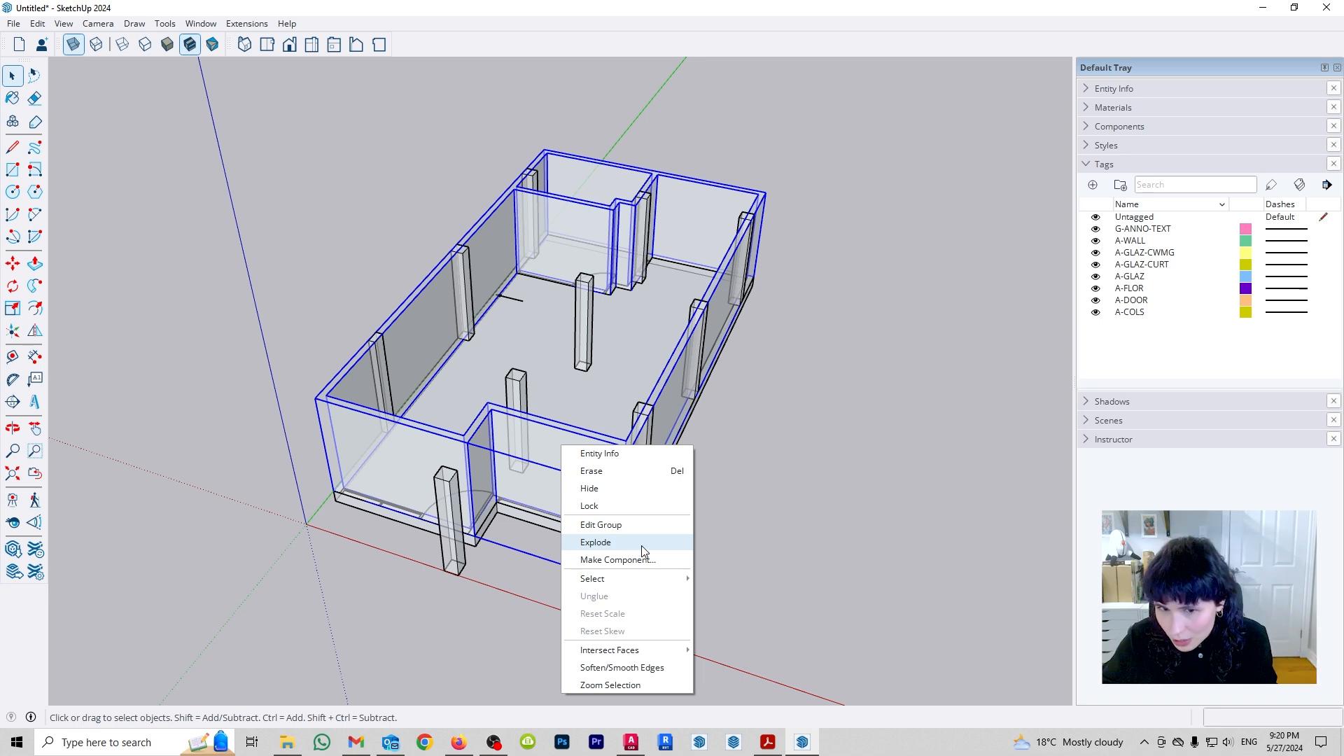
pyautogui.click(665, 544)
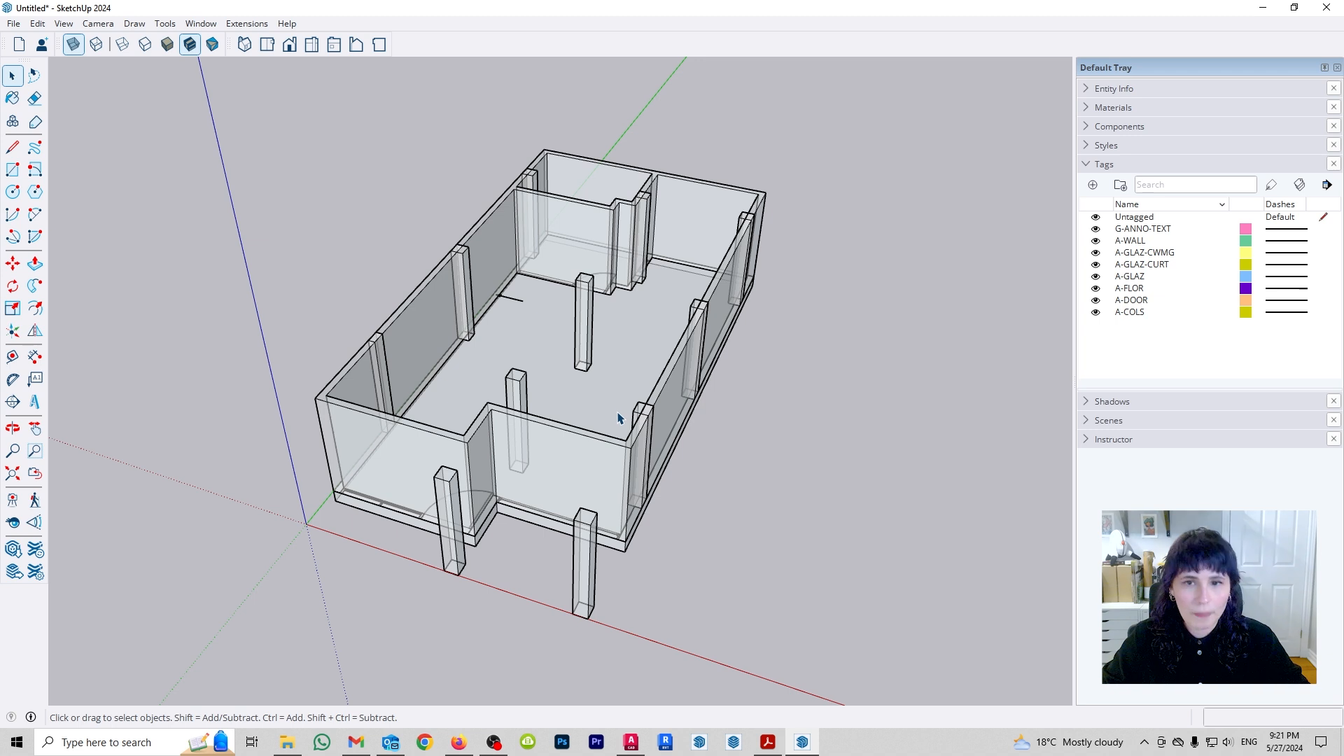
# - Open the walls group for editing, select some of its front and side wall geometry, and exit the group
pyautogui.moveTo(608, 435)
pyautogui.mouseDown(button='middle')
pyautogui.moveTo(576, 465)
pyautogui.moveTo(598, 411)
pyautogui.moveTo(602, 427)
pyautogui.mouseUp(button='middle')
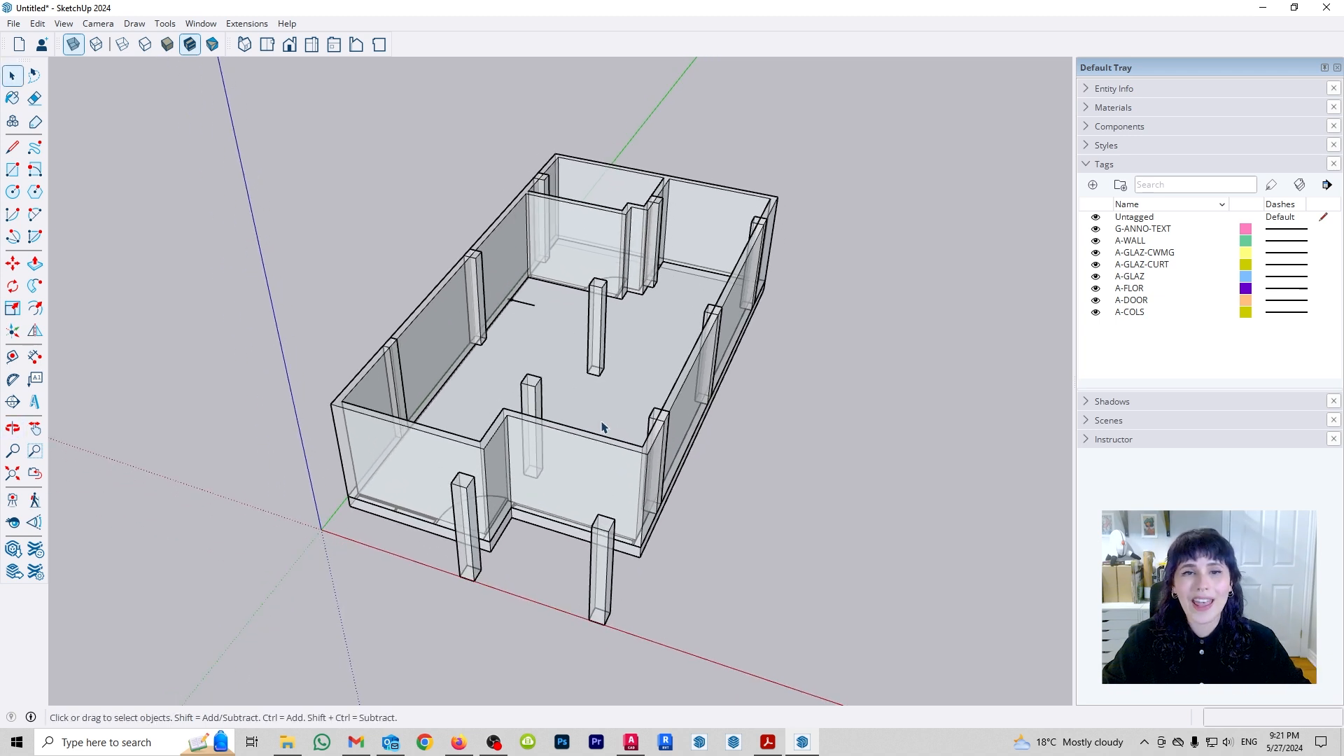
pyautogui.click(574, 447)
pyautogui.rightClick(575, 444)
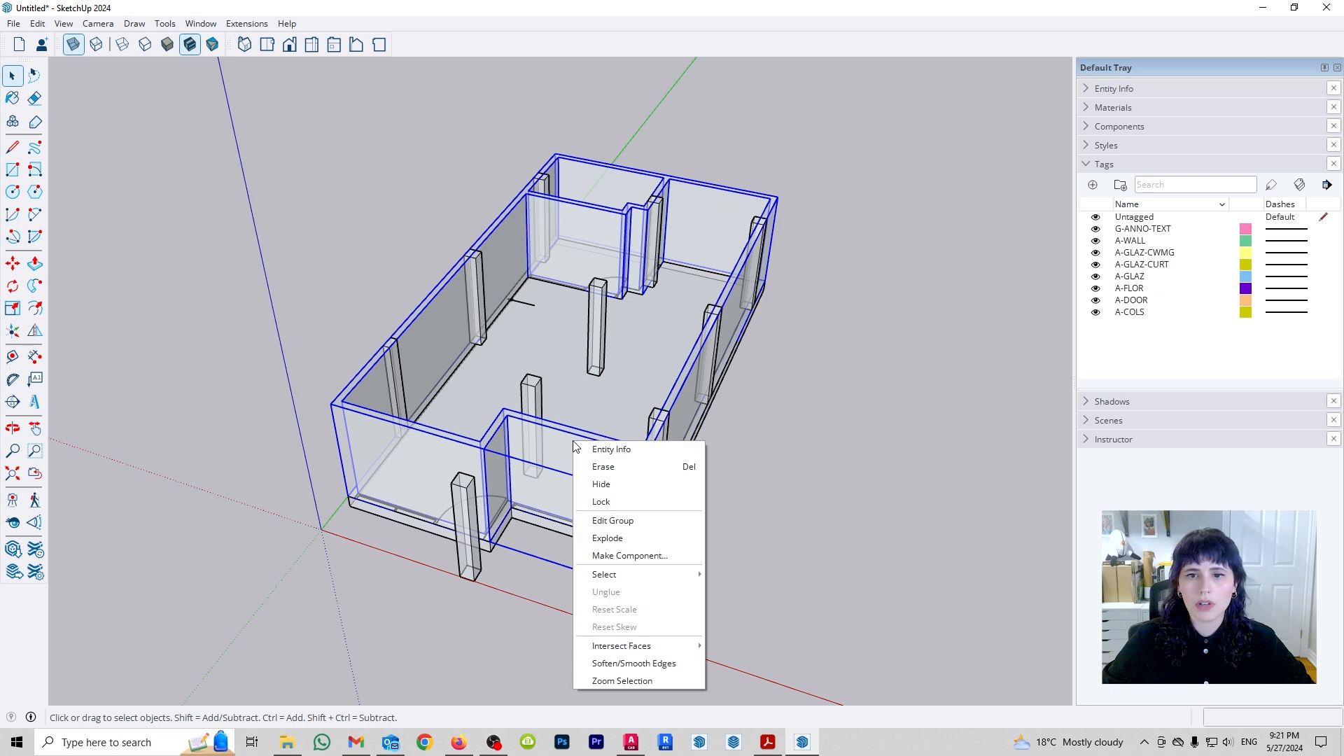
pyautogui.click(623, 521)
pyautogui.moveTo(650, 506); pyautogui.dragTo(384, 517, button='middle')
pyautogui.moveTo(430, 412); pyautogui.dragTo(567, 485, button='middle')
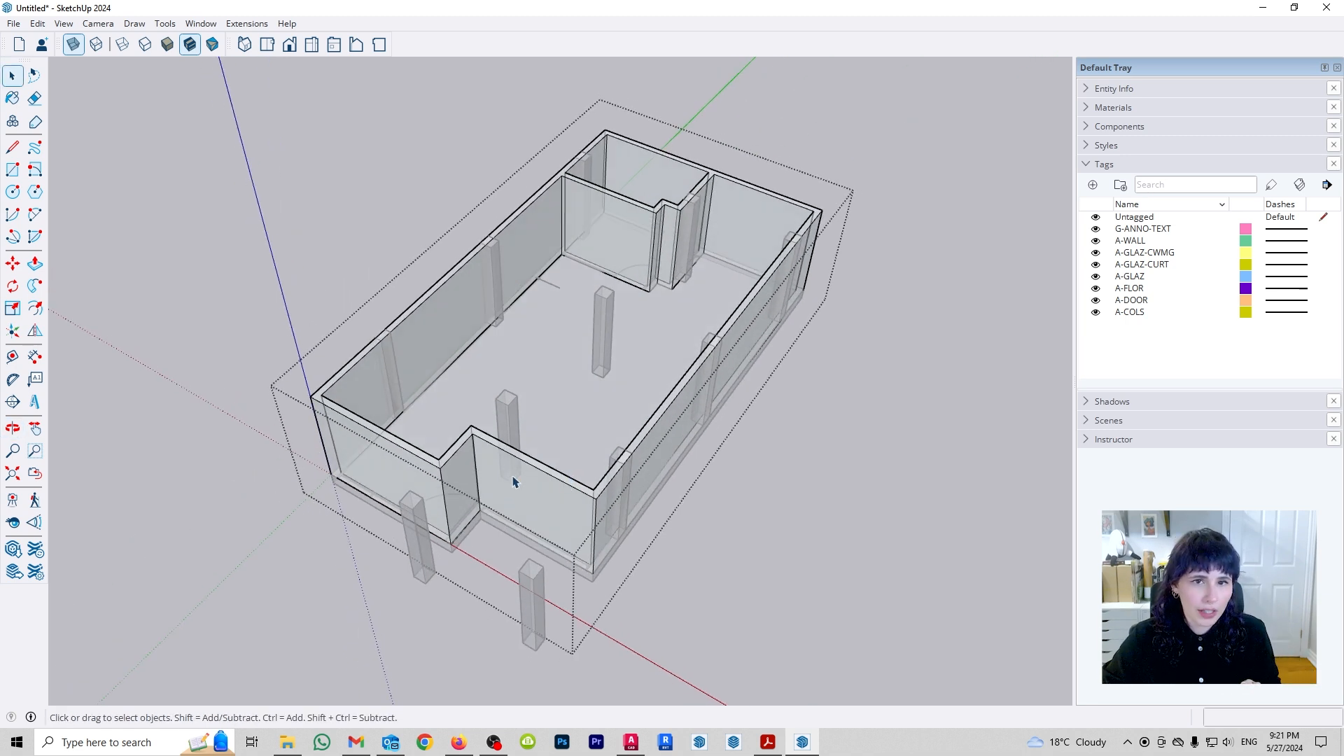
pyautogui.click(402, 414)
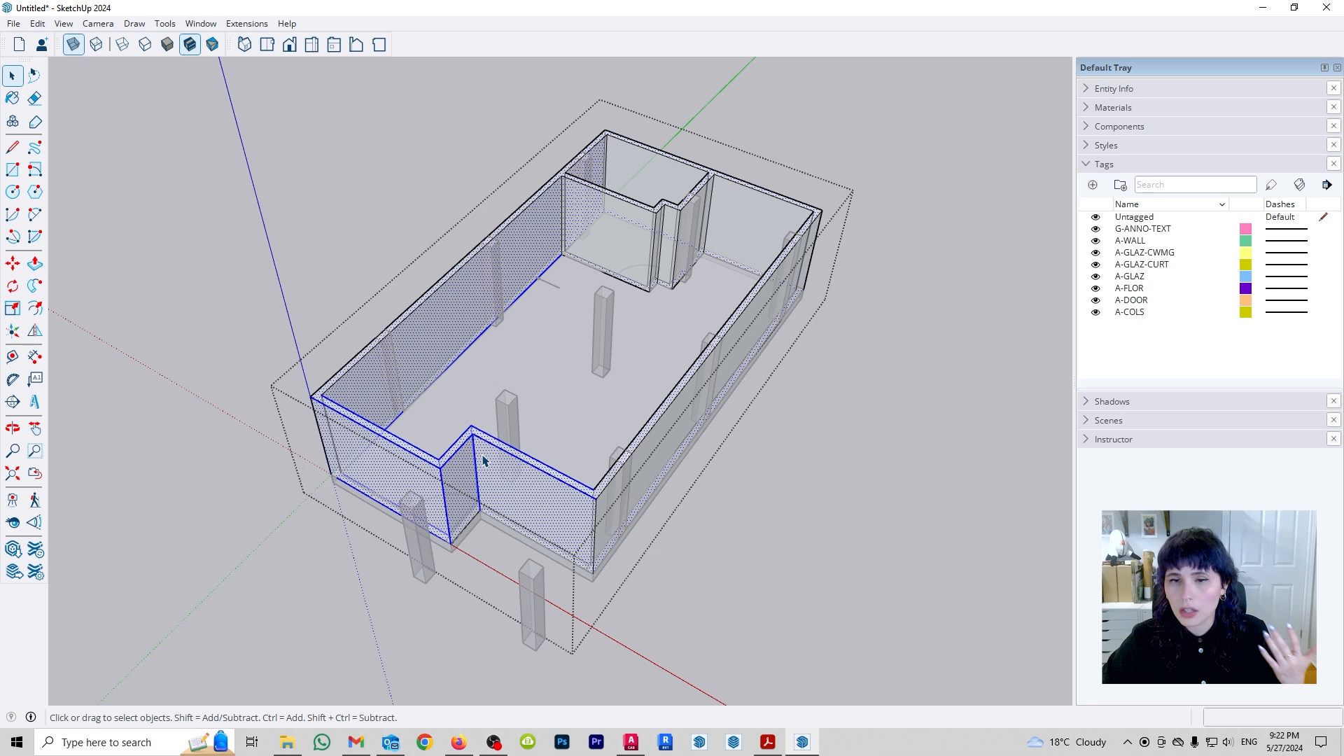
pyautogui.click(945, 403)
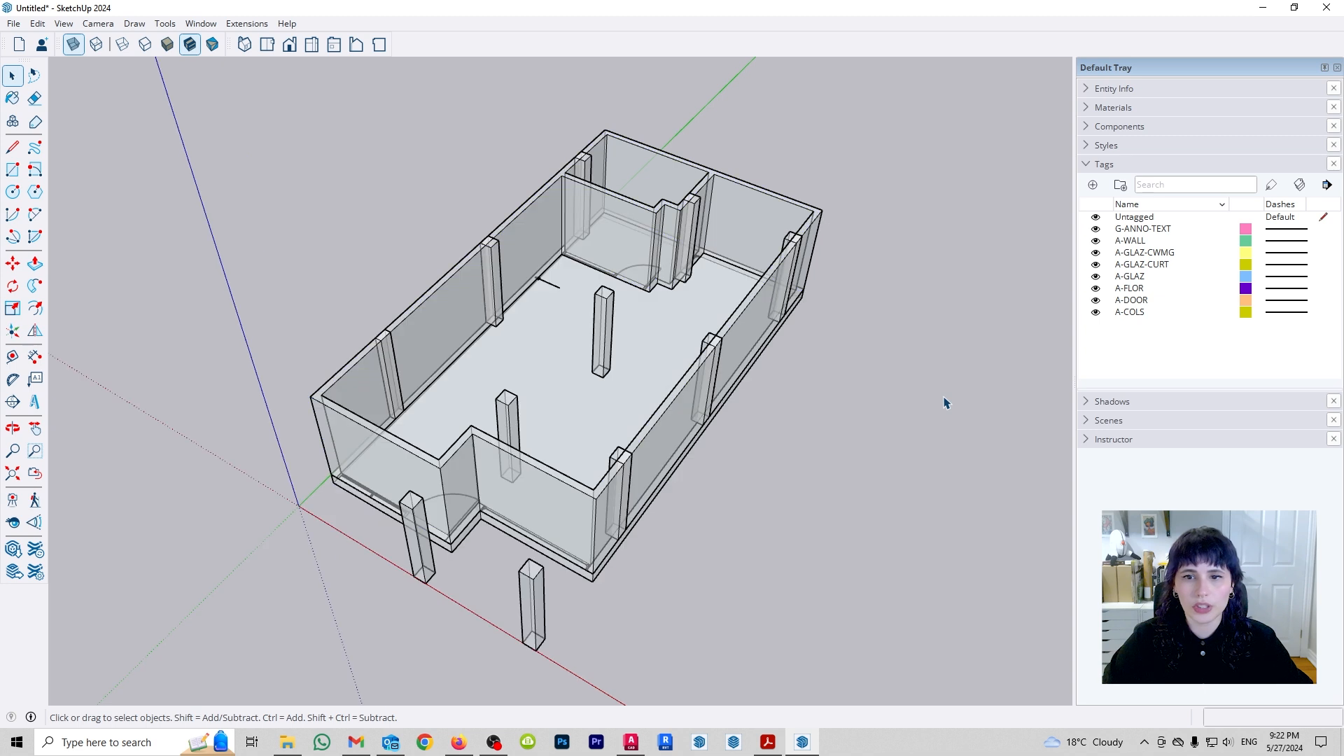
# - Reopen the walls group, try selecting individual wall faces and edges inside it, and return to the main model
pyautogui.click(585, 520)
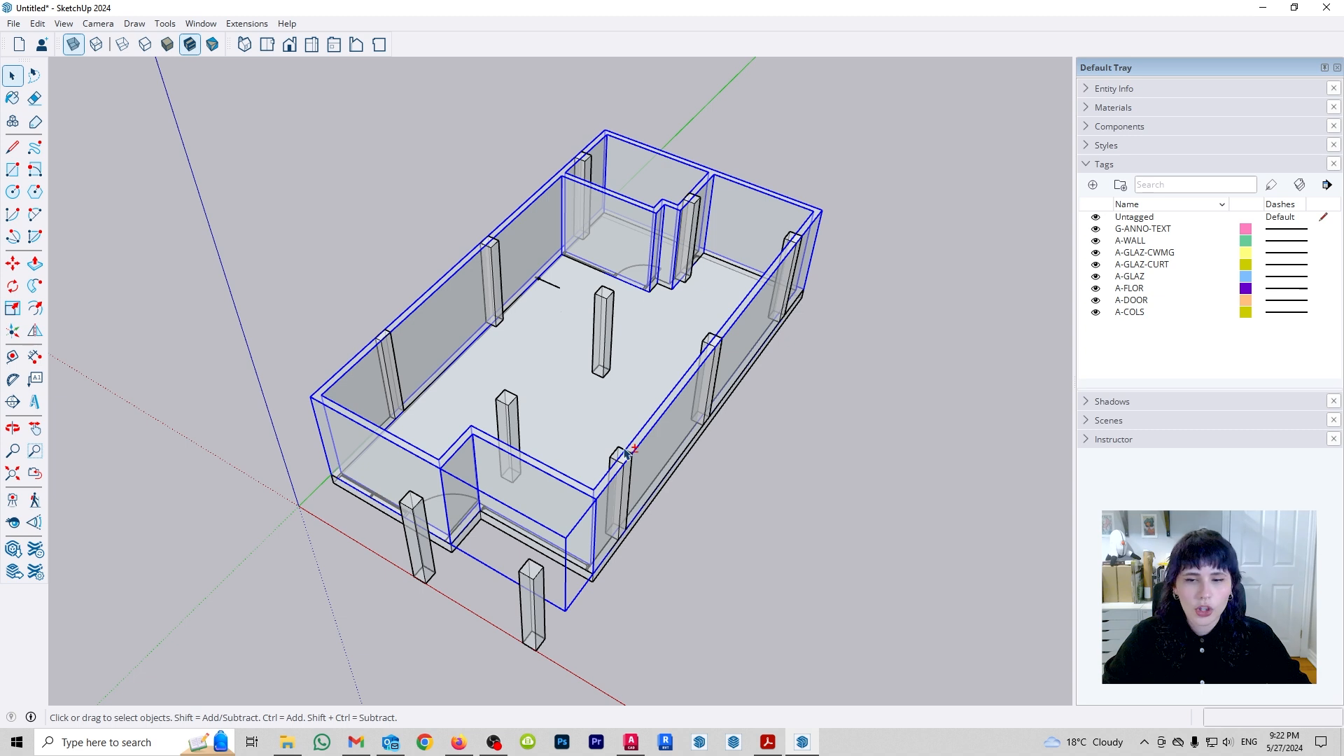
pyautogui.keyDown('shift'); pyautogui.moveTo(570, 482); pyautogui.dragTo(531, 463, button='middle'); pyautogui.keyUp('shift')
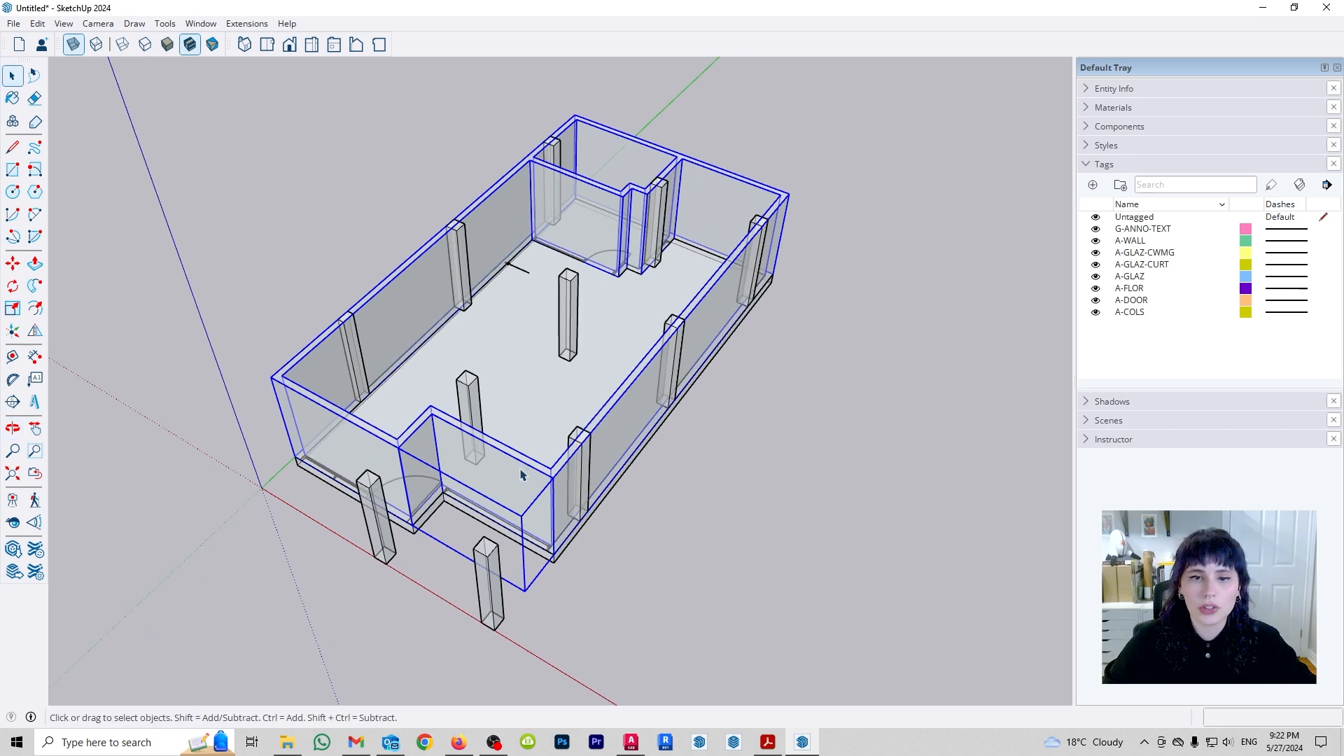
pyautogui.doubleClick(520, 475)
pyautogui.click(520, 475)
pyautogui.moveTo(456, 399); pyautogui.dragTo(348, 541)
pyautogui.click(447, 311)
pyautogui.moveTo(642, 302); pyautogui.dragTo(506, 169)
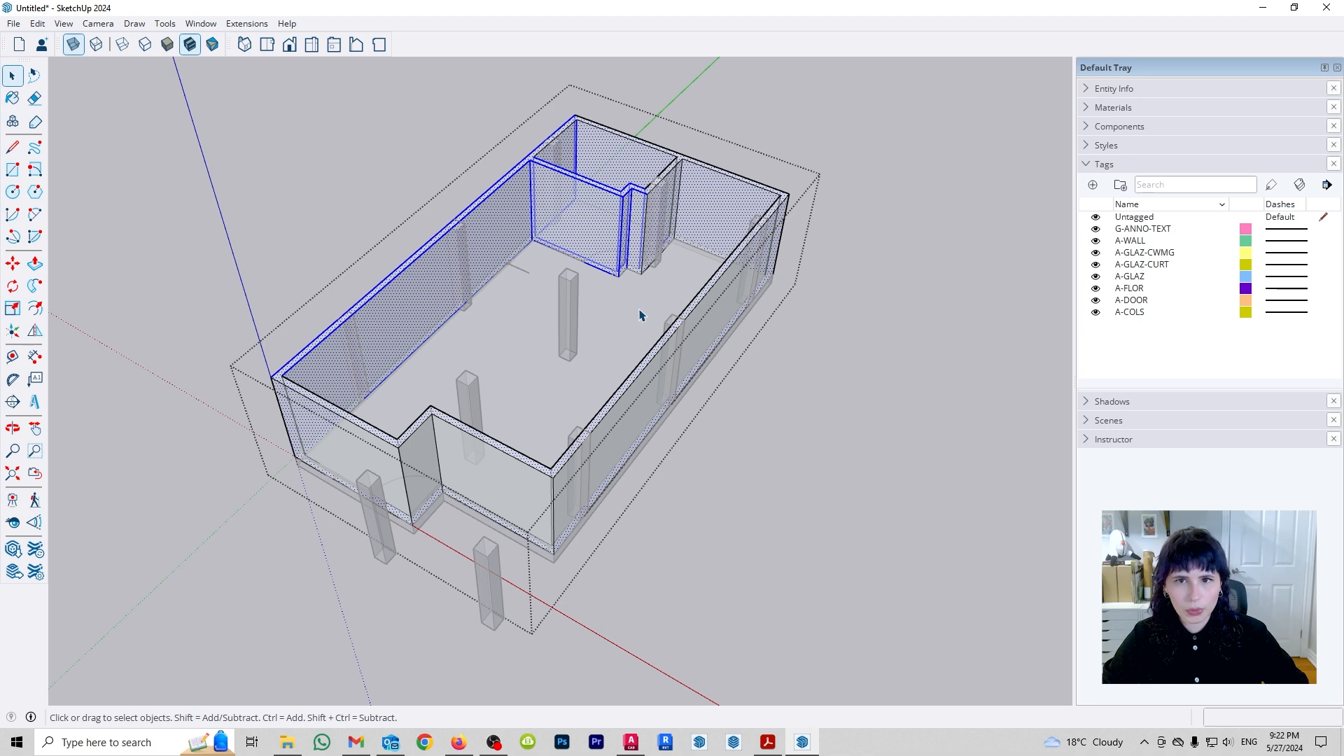
pyautogui.press('Escape')
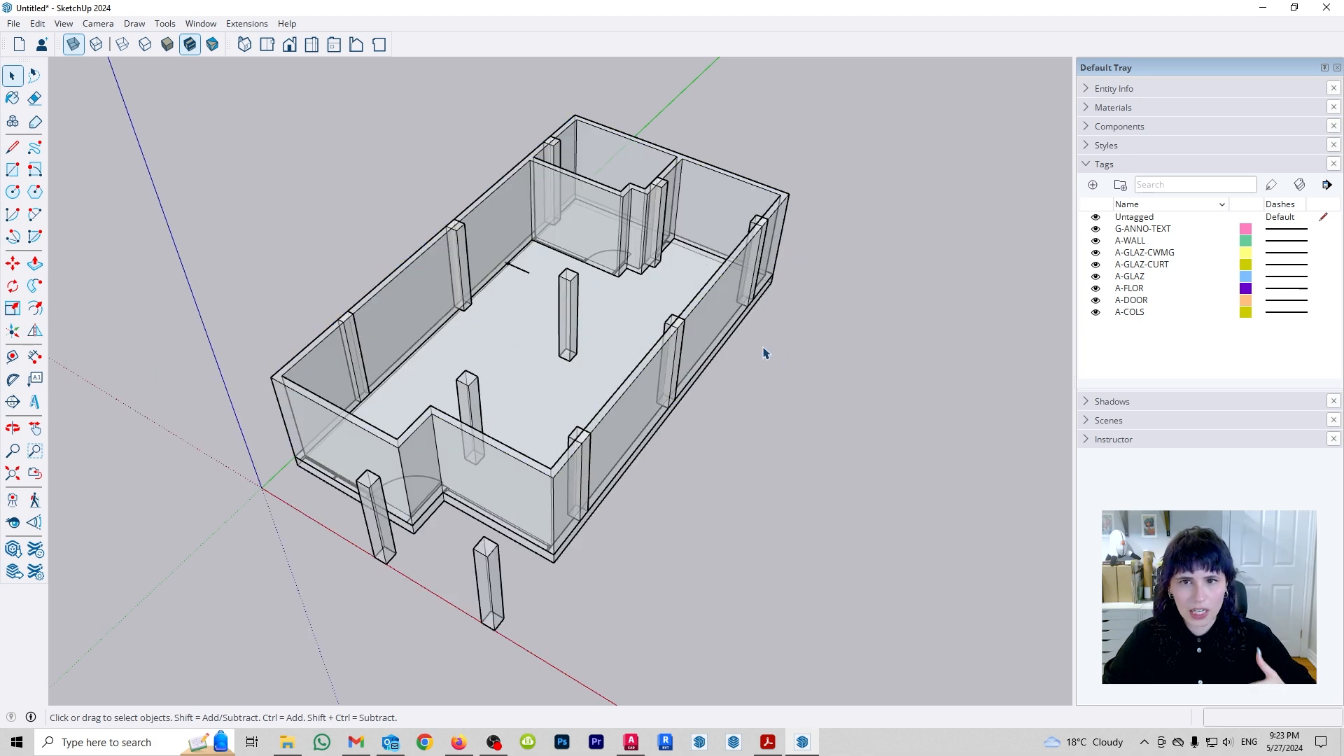
pyautogui.doubleClick(481, 245)
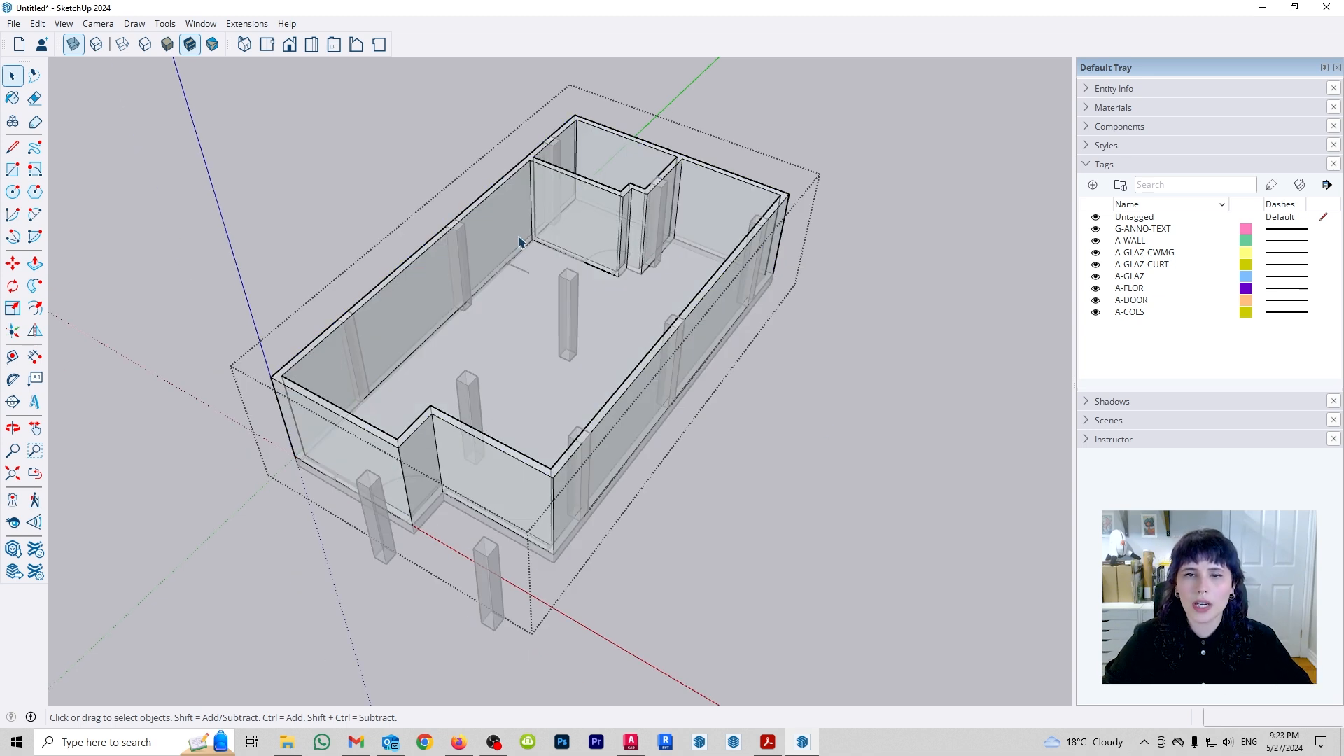
pyautogui.click(1006, 340)
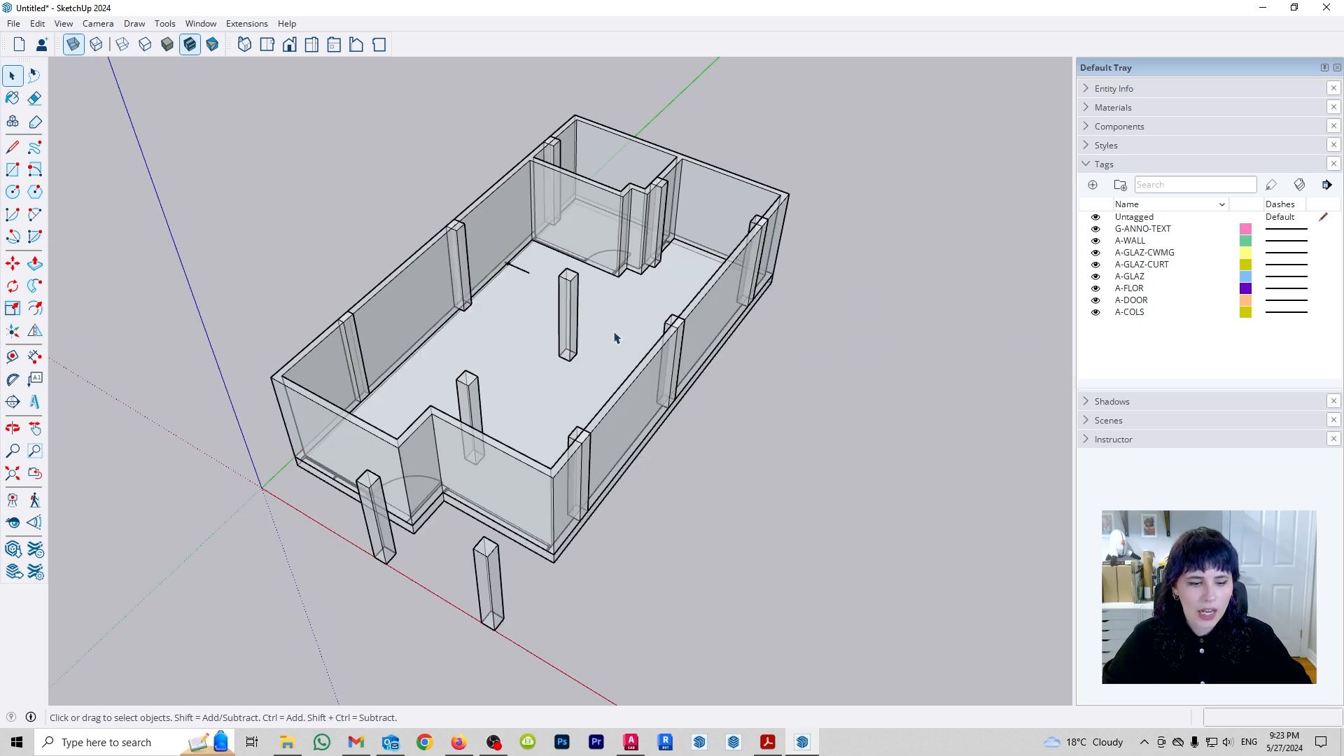
# - Turn off the X-ray face style and examine the exterior face of the building's front wall
pyautogui.click(74, 45)
pyautogui.moveTo(372, 445); pyautogui.dragTo(460, 429, button='middle')
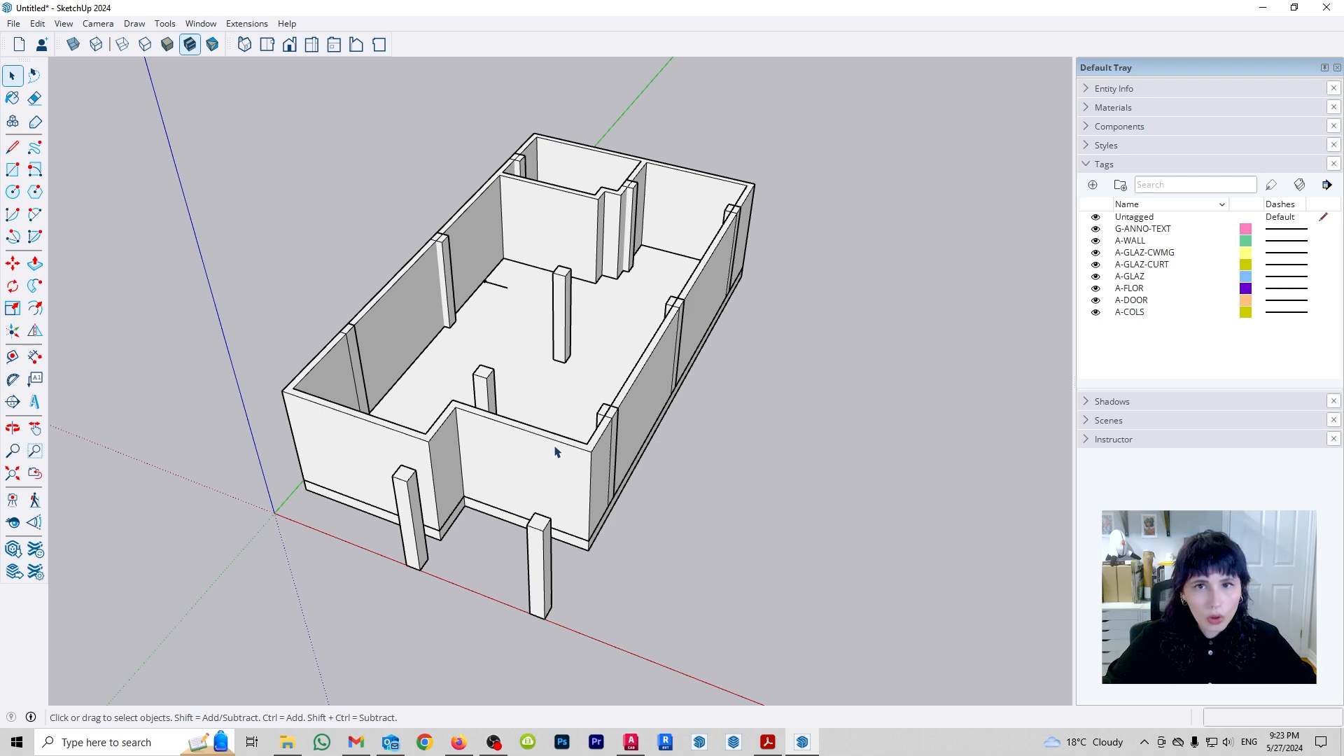
pyautogui.moveTo(702, 212); pyautogui.dragTo(568, 453, button='middle')
pyautogui.scroll(3, 559, 431)
pyautogui.scroll(-2, 558, 516)
pyautogui.moveTo(558, 520); pyautogui.dragTo(519, 430, button='middle')
pyautogui.moveTo(518, 431); pyautogui.dragTo(594, 441, button='middle')
pyautogui.scroll(5, 481, 401)
pyautogui.scroll(1, 564, 427)
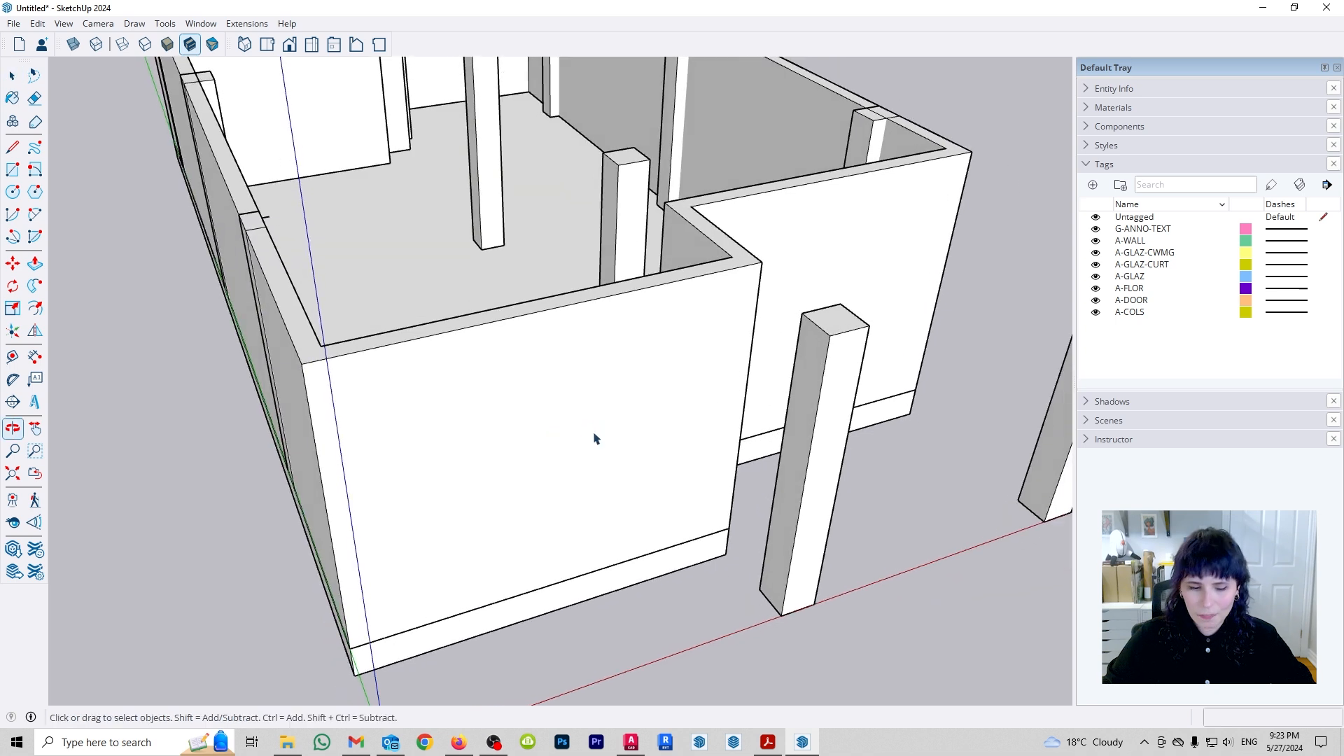
# - Outside the walls group, draw a window-sized rectangle on the exterior face of the building's front wall
pyautogui.scroll(-2, 573, 439)
pyautogui.press('r')
pyautogui.click(433, 392)
pyautogui.click(662, 495)
pyautogui.press('space')
# - Try to cut an opening by pushing the loose rectangle through to the front wall's inner face
pyautogui.press('p')
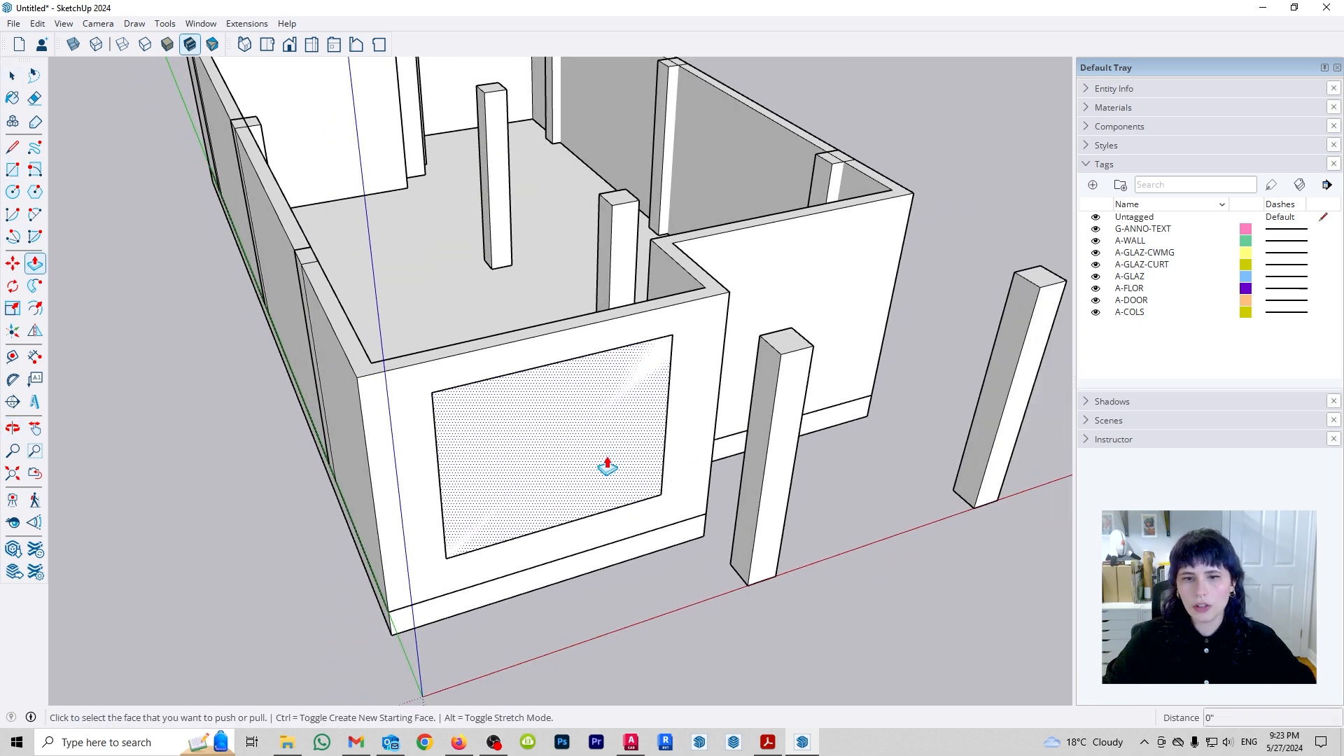
pyautogui.click(615, 462)
pyautogui.moveTo(483, 402); pyautogui.dragTo(564, 545, button='middle')
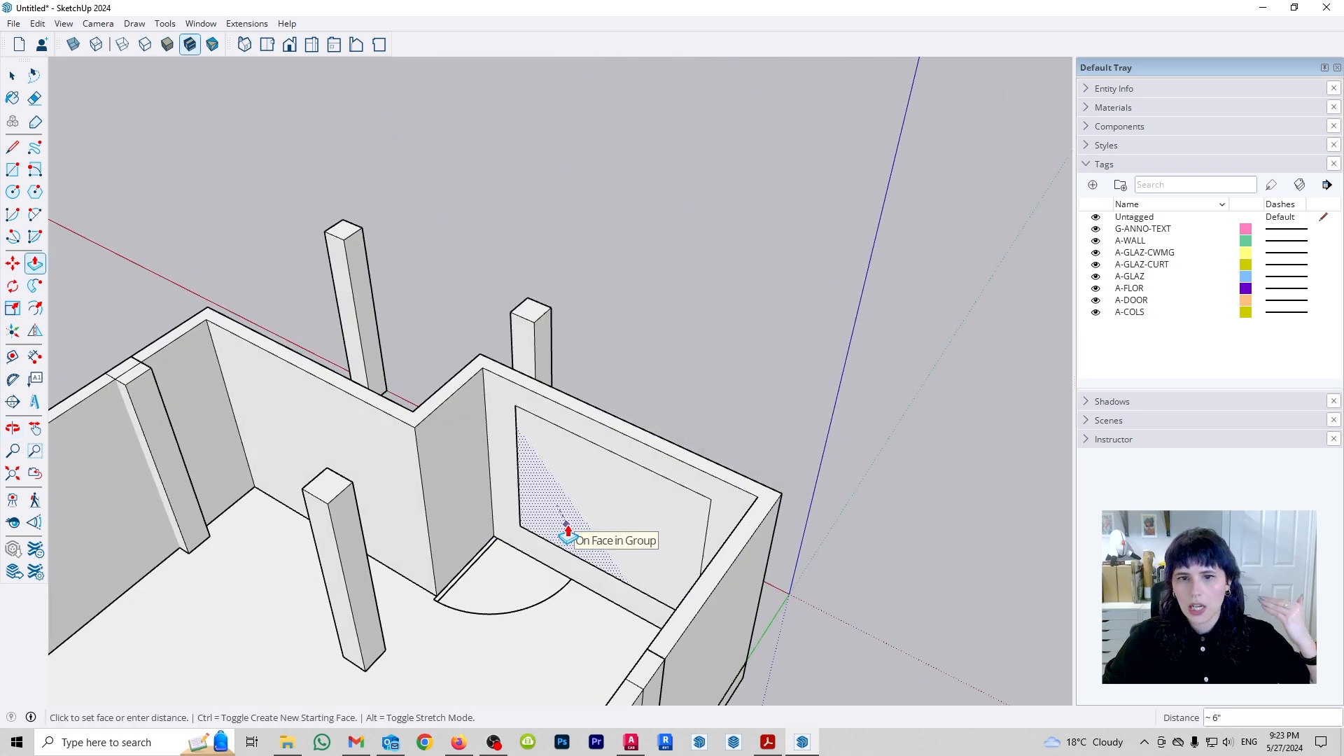
pyautogui.click(566, 530)
pyautogui.moveTo(1006, 420); pyautogui.dragTo(335, 437, button='middle')
# - Select the loose rectangle and the walls group in turn to check that they are separate objects
pyautogui.press('space')
pyautogui.moveTo(444, 375); pyautogui.dragTo(488, 477, button='middle')
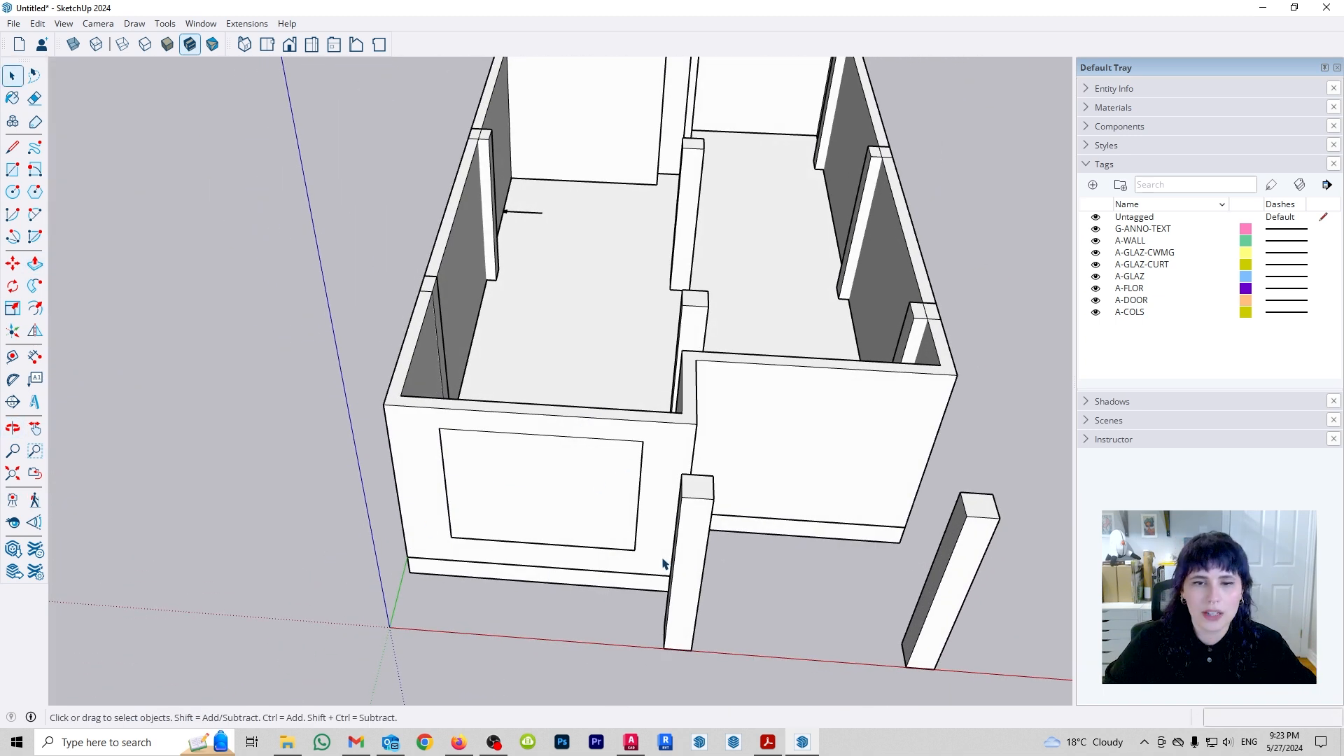
pyautogui.moveTo(585, 516); pyautogui.dragTo(511, 534, button='middle')
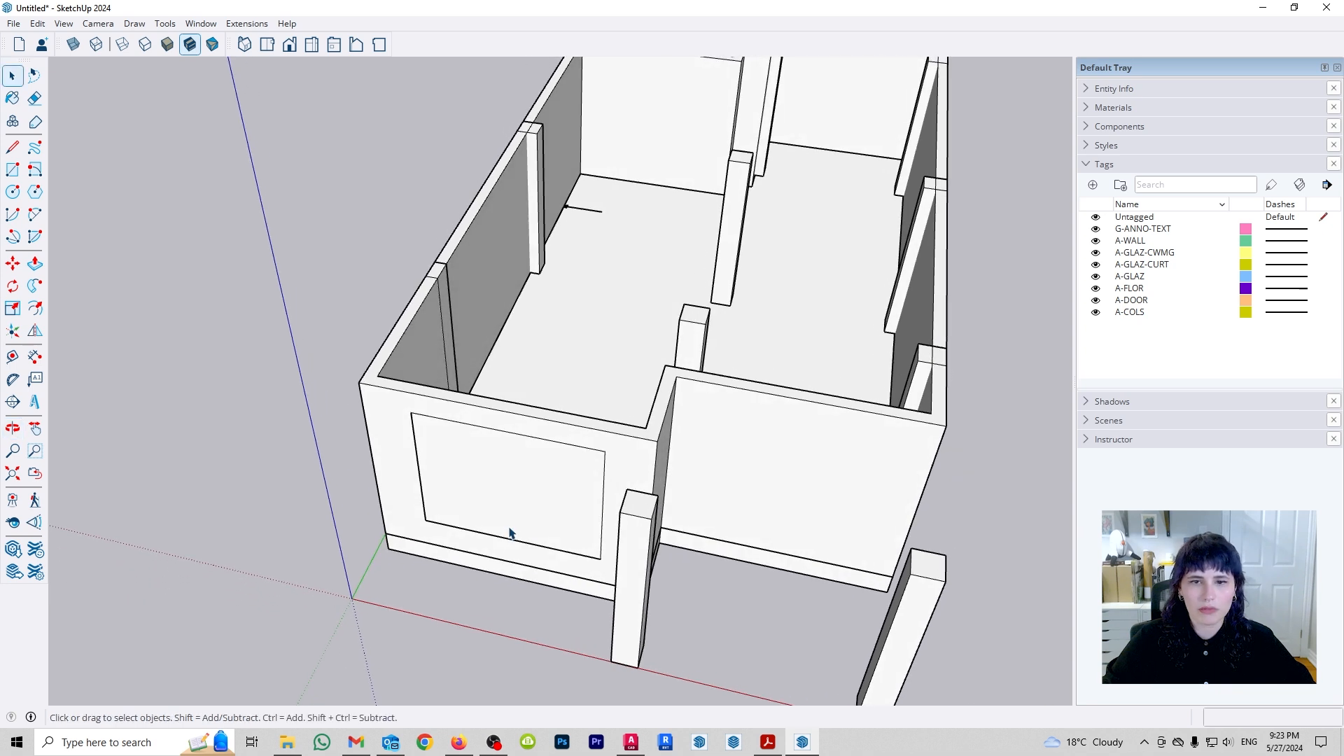
pyautogui.moveTo(351, 376); pyautogui.dragTo(663, 645)
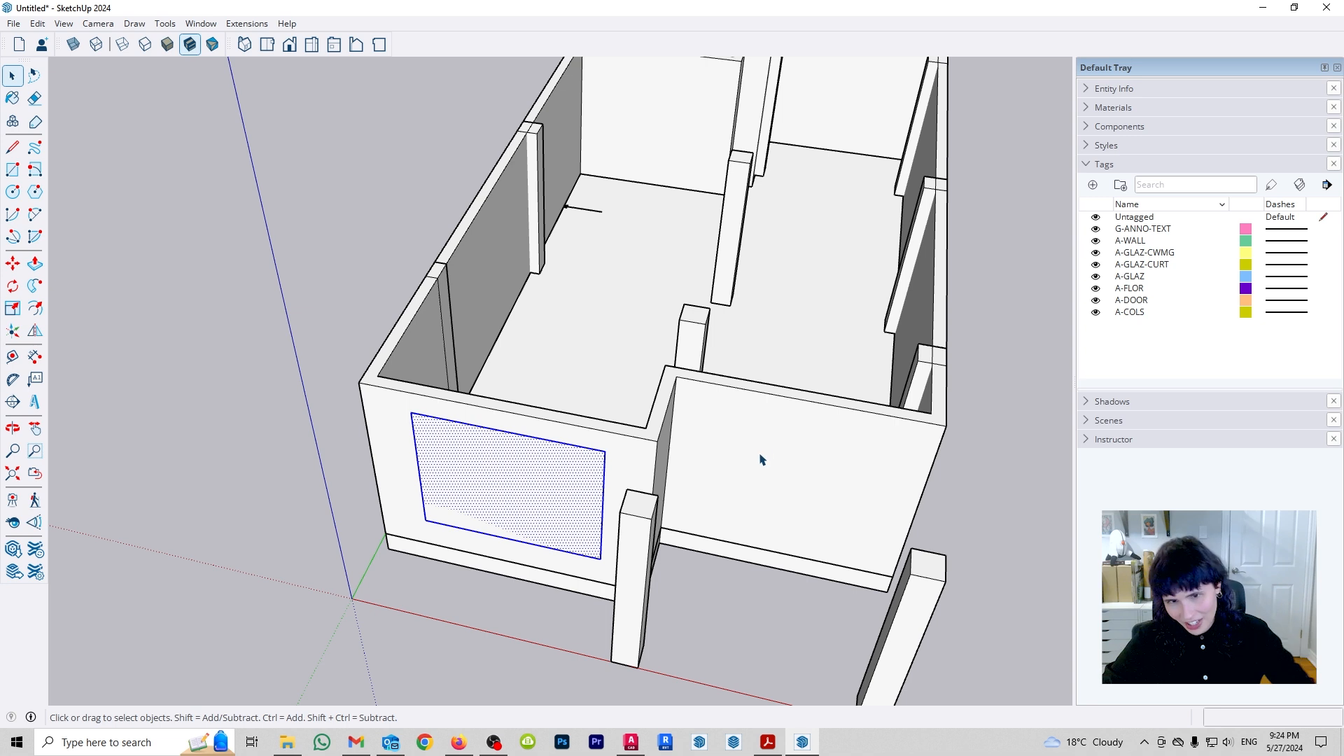
pyautogui.moveTo(534, 492); pyautogui.dragTo(435, 456, button='middle')
pyautogui.moveTo(440, 506); pyautogui.dragTo(400, 516, button='middle')
pyautogui.click(424, 407)
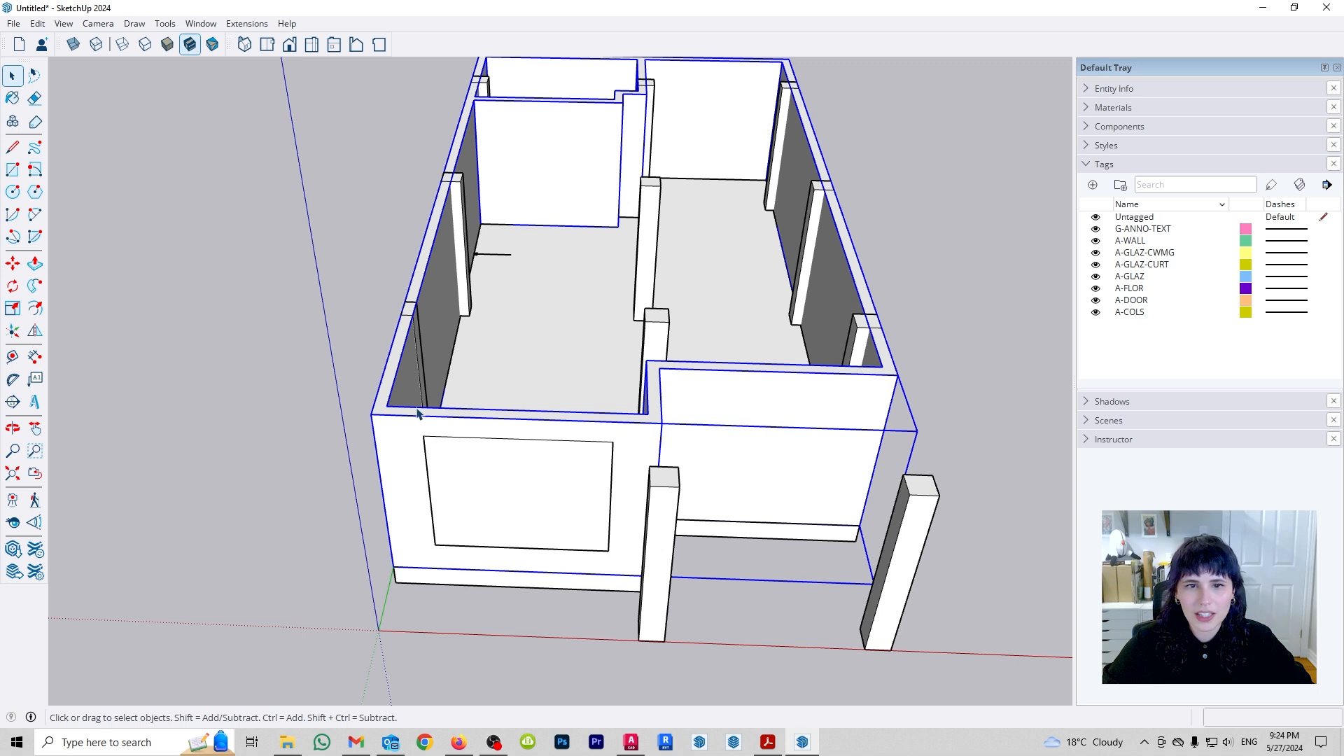
pyautogui.scroll(-2, 446, 543)
pyautogui.scroll(5, 493, 514)
# - Delete the loose rectangle's face and edges from the front wall
pyautogui.doubleClick(560, 507)
pyautogui.moveTo(560, 507); pyautogui.dragTo(353, 550, button='middle')
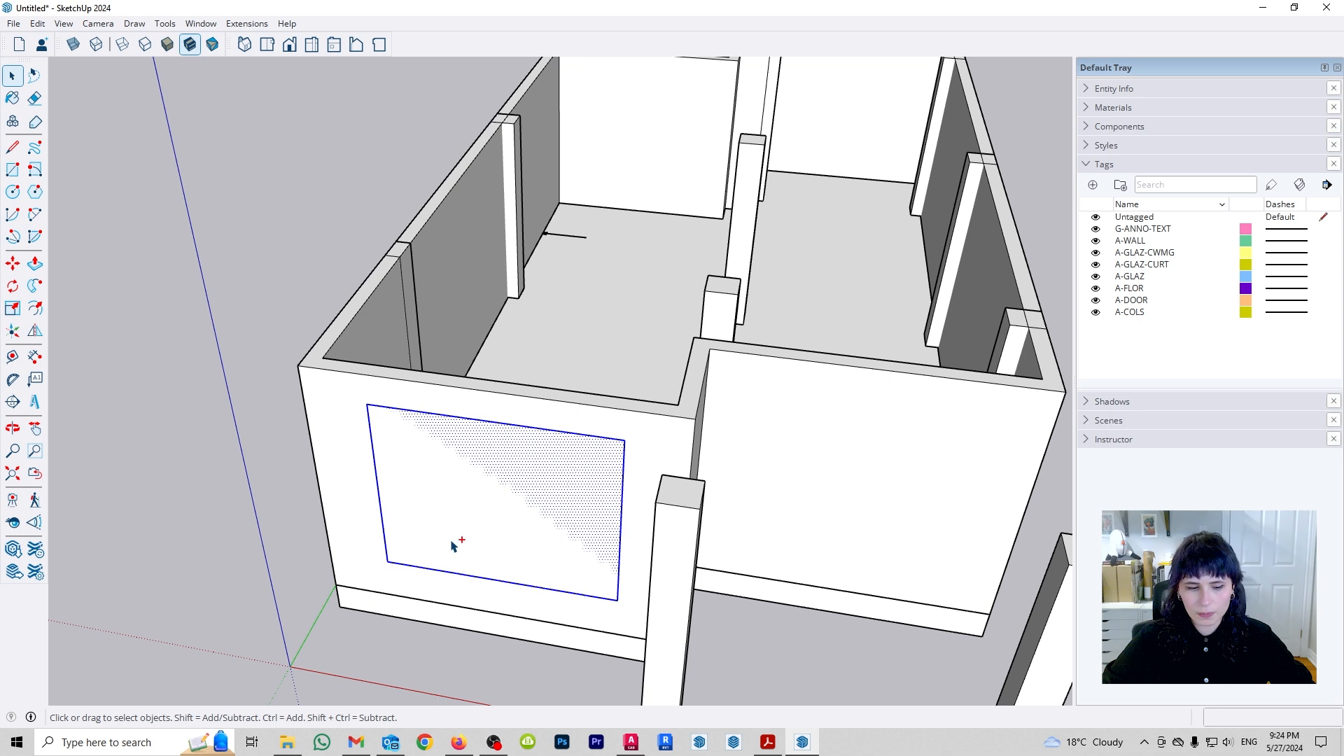
pyautogui.press('Delete')
pyautogui.scroll(-5, 489, 484)
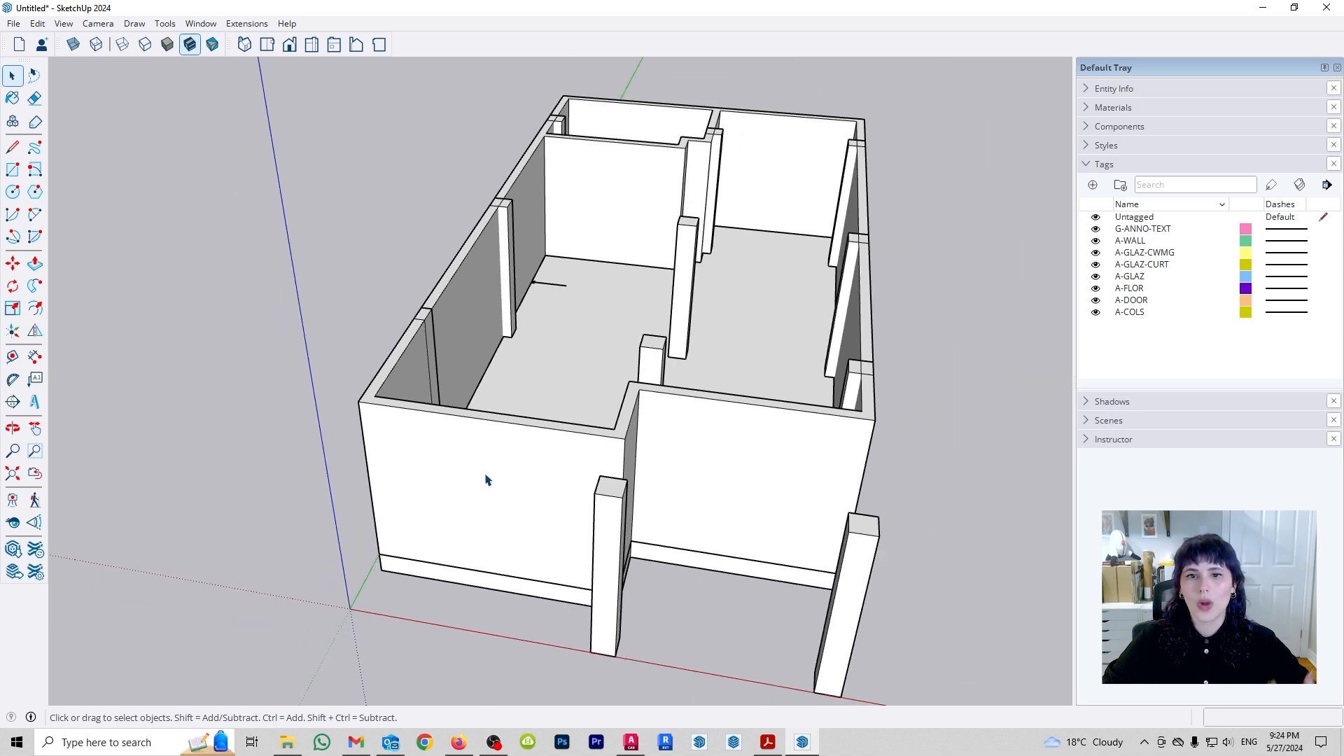
# - Open the walls group for editing and select the front wall's exterior face
pyautogui.tripleClick(529, 506)
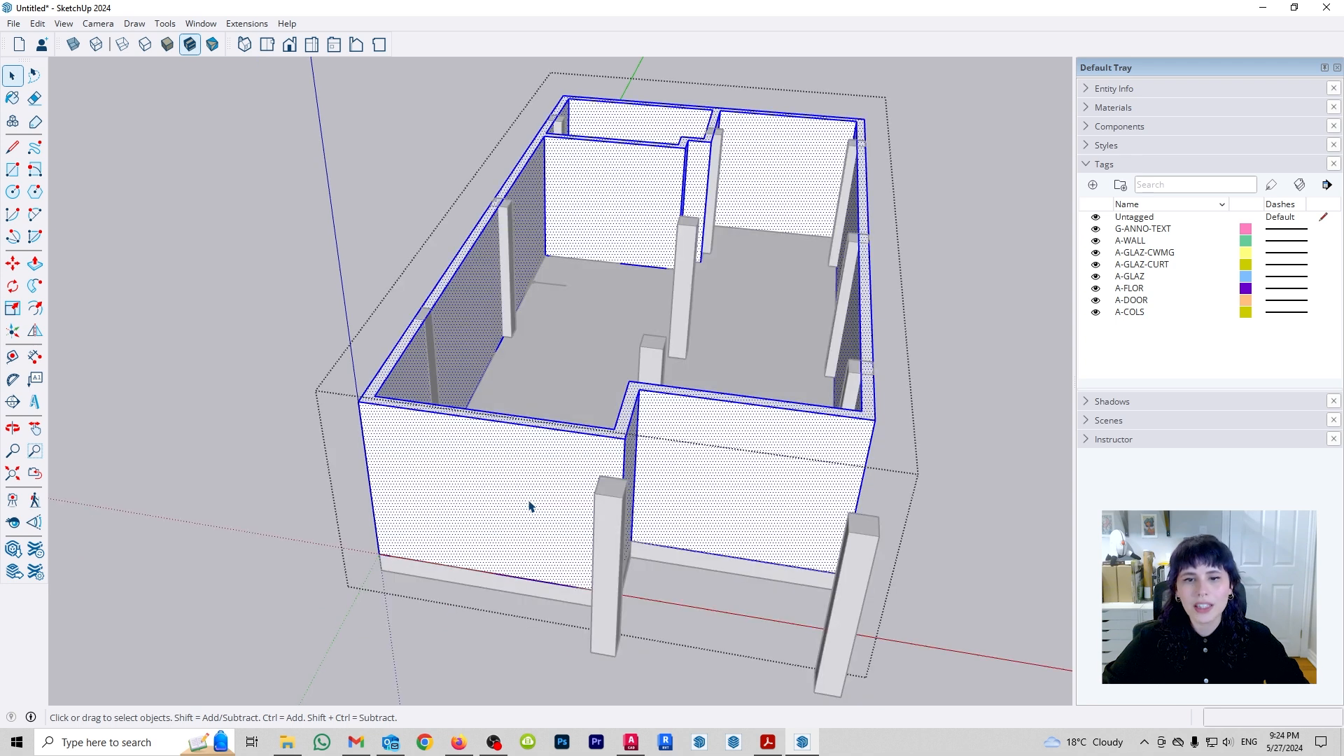
pyautogui.moveTo(549, 423); pyautogui.dragTo(442, 599)
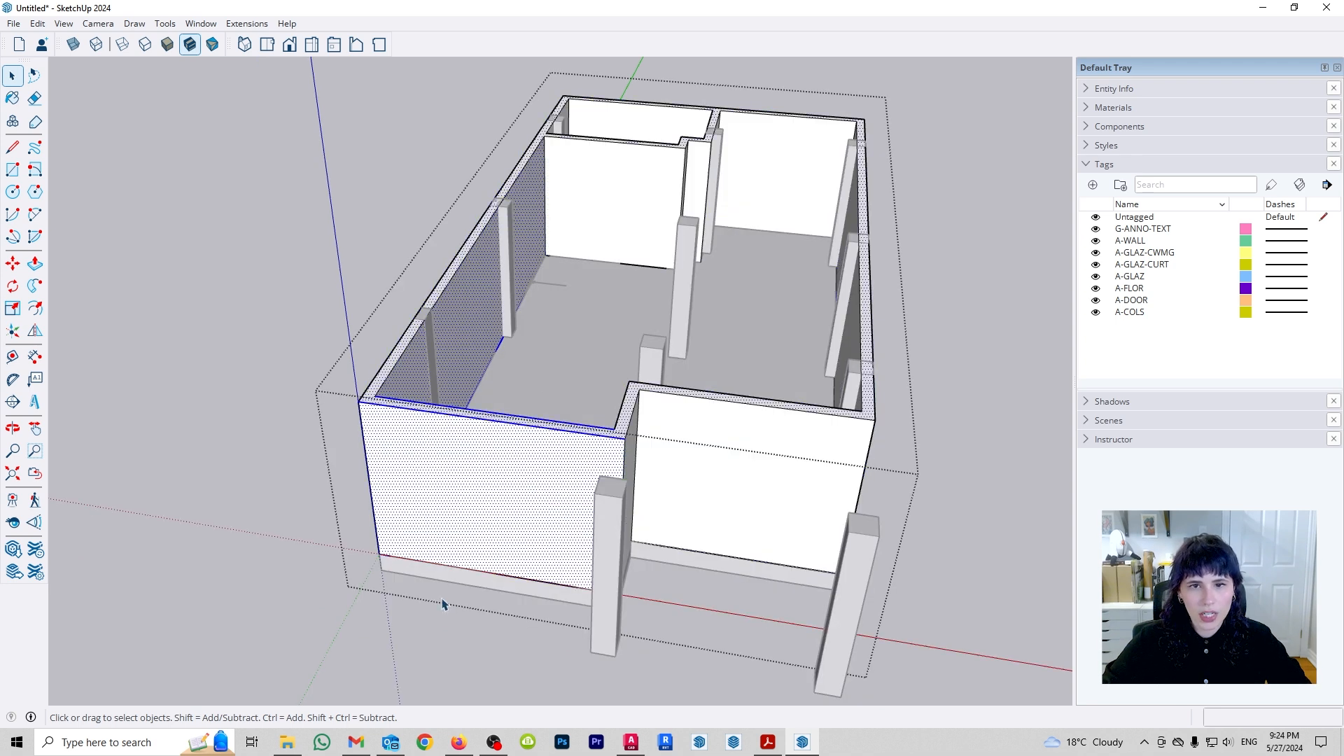
pyautogui.click(501, 504)
pyautogui.moveTo(502, 505); pyautogui.dragTo(498, 534, button='middle')
# - Draw a window-sized rectangle on the front wall's exterior face inside the group and select the enclosed face
pyautogui.press('r')
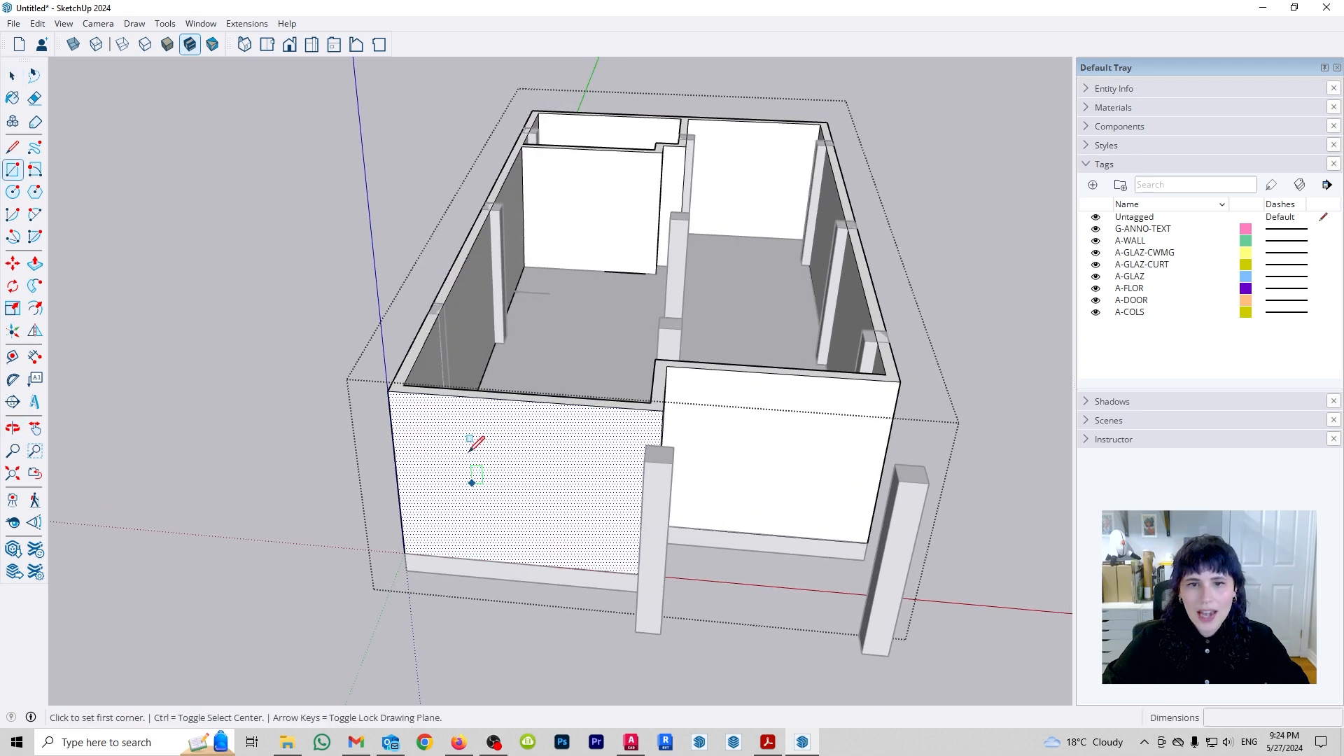
pyautogui.click(441, 420)
pyautogui.click(605, 543)
pyautogui.press('space')
pyautogui.click(575, 523)
pyautogui.click(618, 567)
pyautogui.click(574, 526)
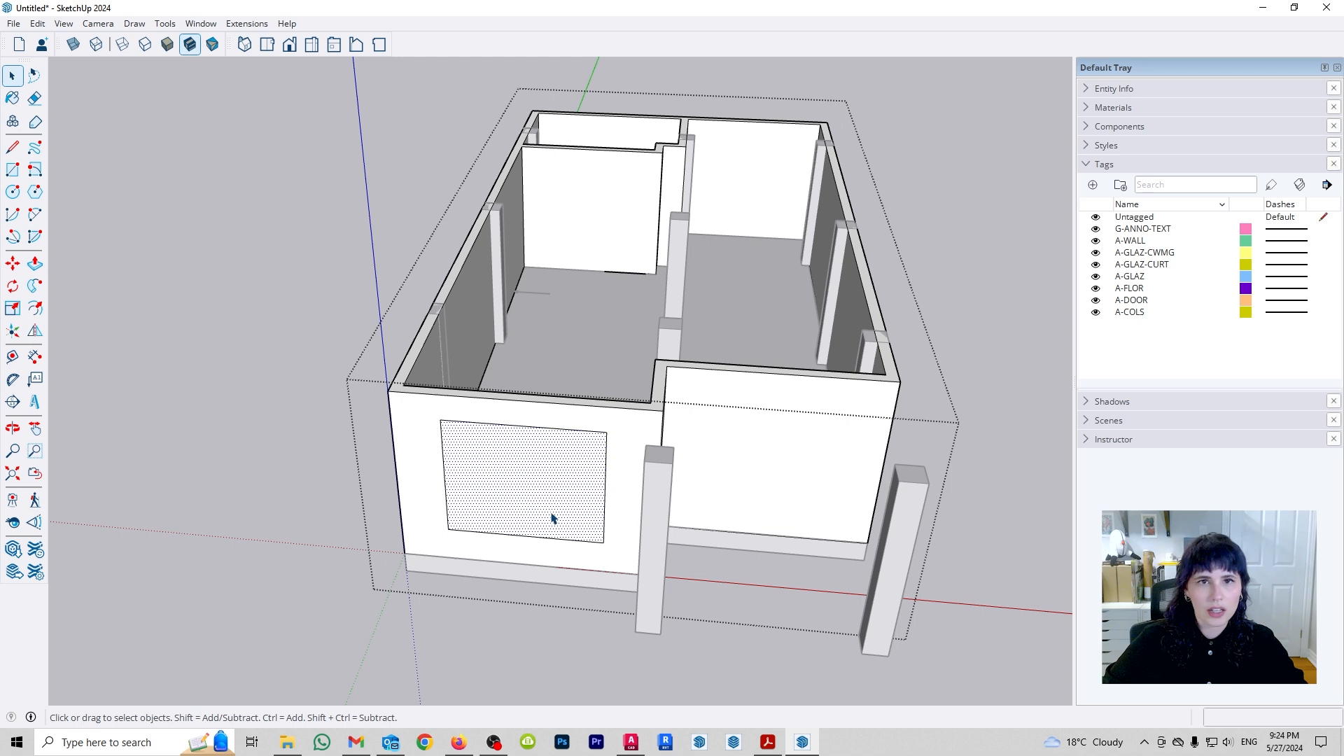
# - Push the rectangle through to the wall's inner face with Push/Pull to cut a window opening
pyautogui.moveTo(549, 510); pyautogui.dragTo(672, 534, button='middle')
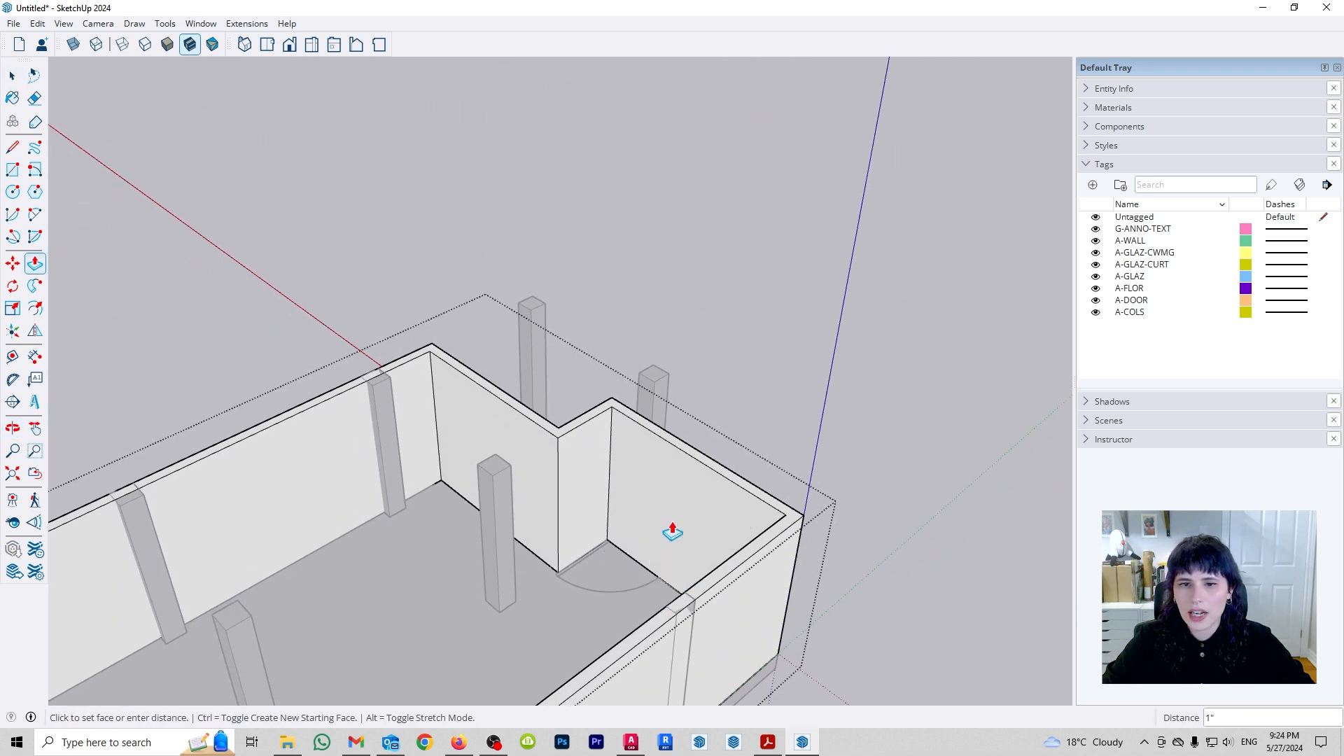
pyautogui.scroll(1, 648, 501)
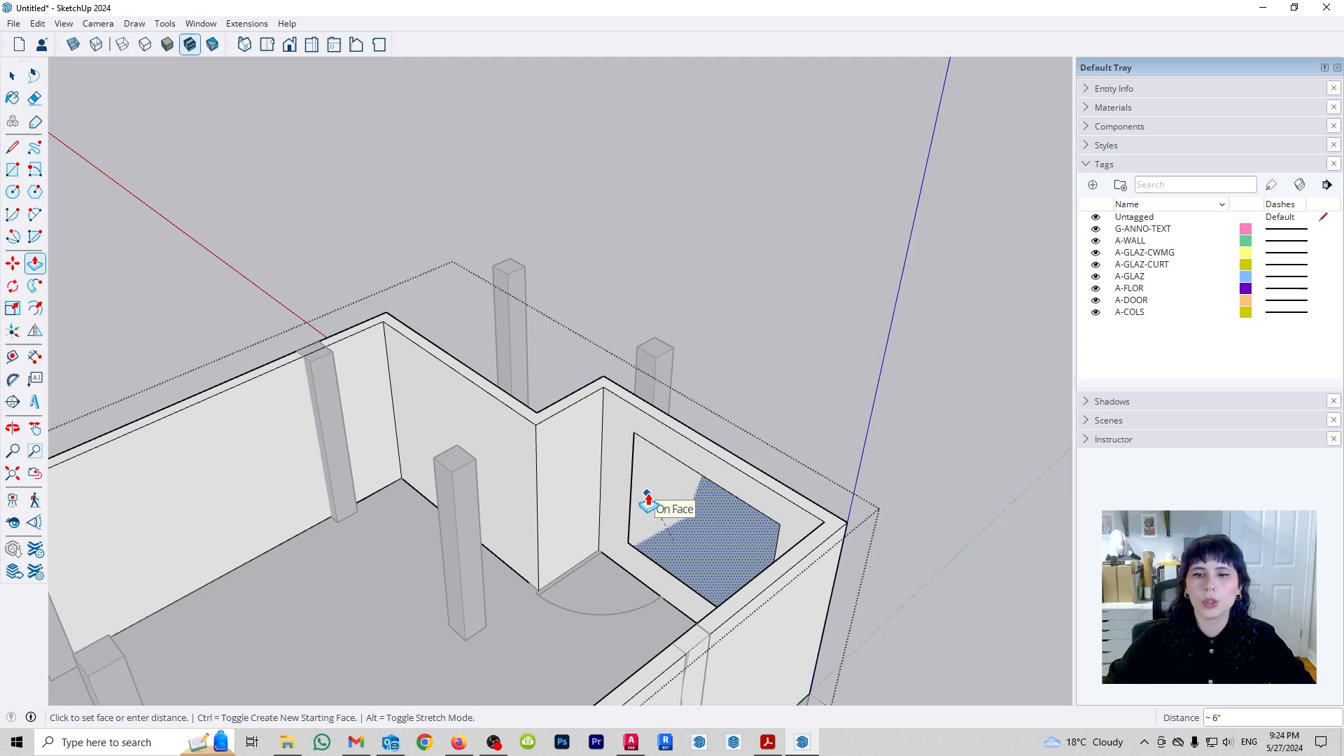
pyautogui.scroll(1, 683, 527)
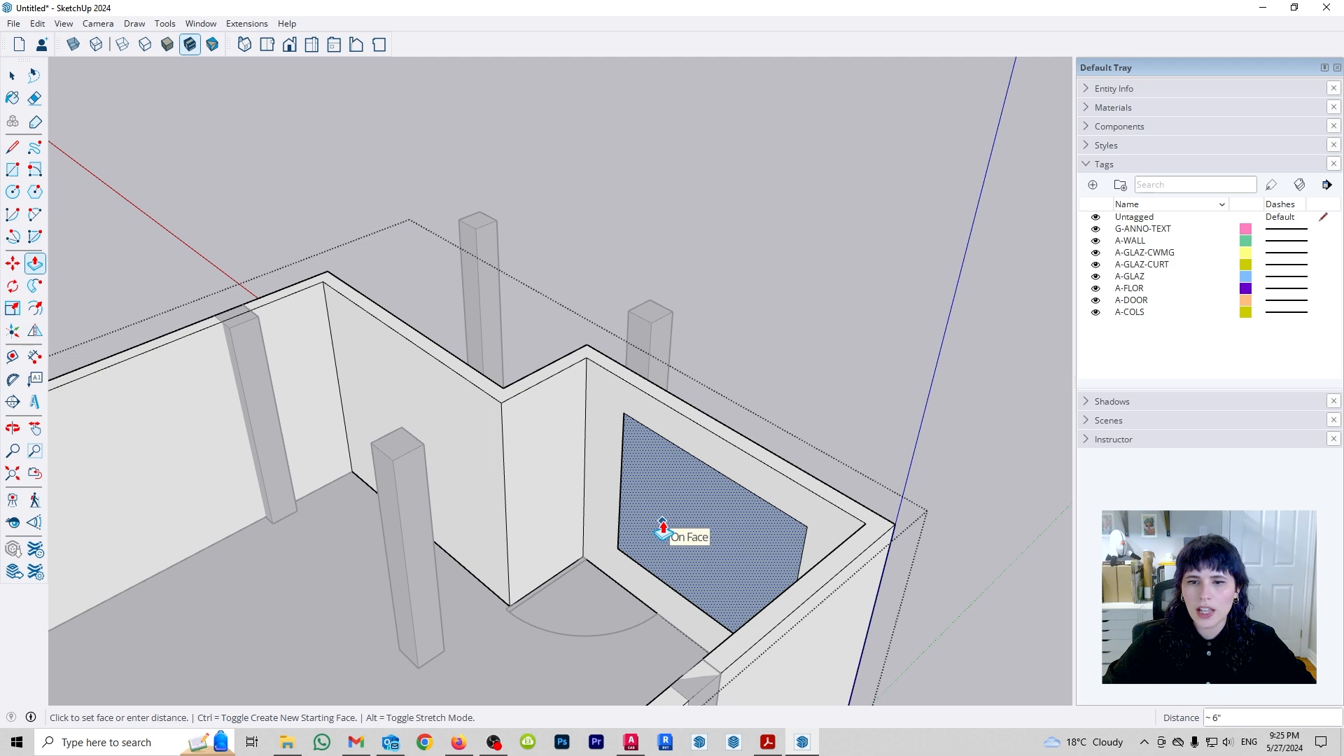
pyautogui.click(663, 530)
pyautogui.moveTo(852, 612); pyautogui.dragTo(475, 595, button='middle')
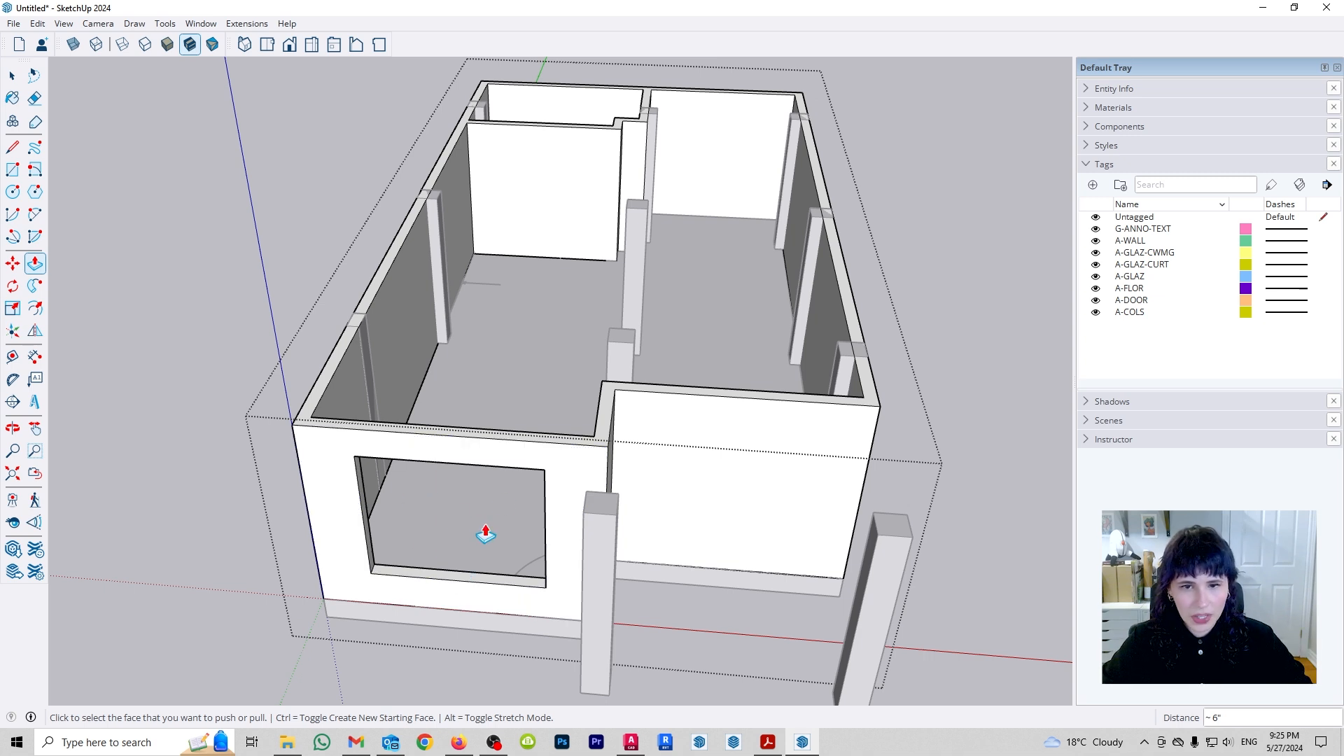
pyautogui.press('space')
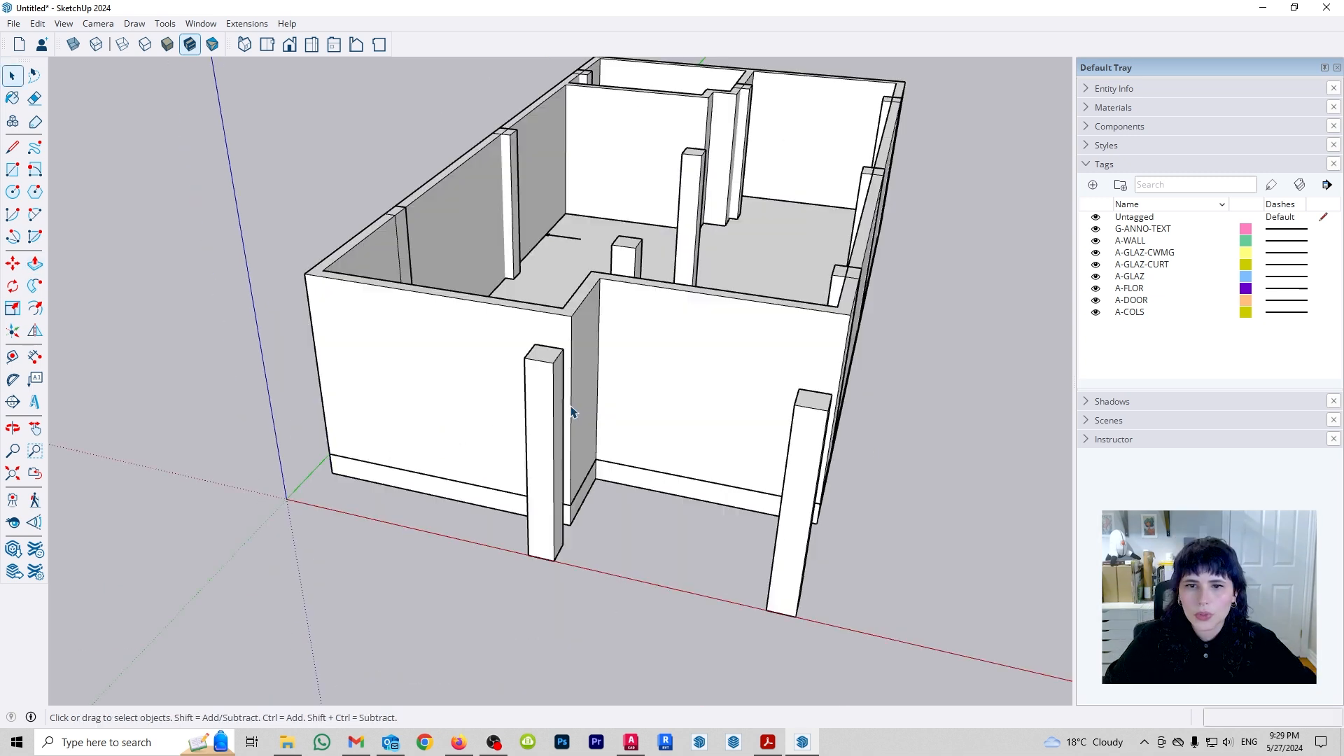
# - Turn on the X-ray face style and examine the curtain wall and door linework under the front wall
pyautogui.moveTo(681, 354); pyautogui.dragTo(567, 401, button='middle')
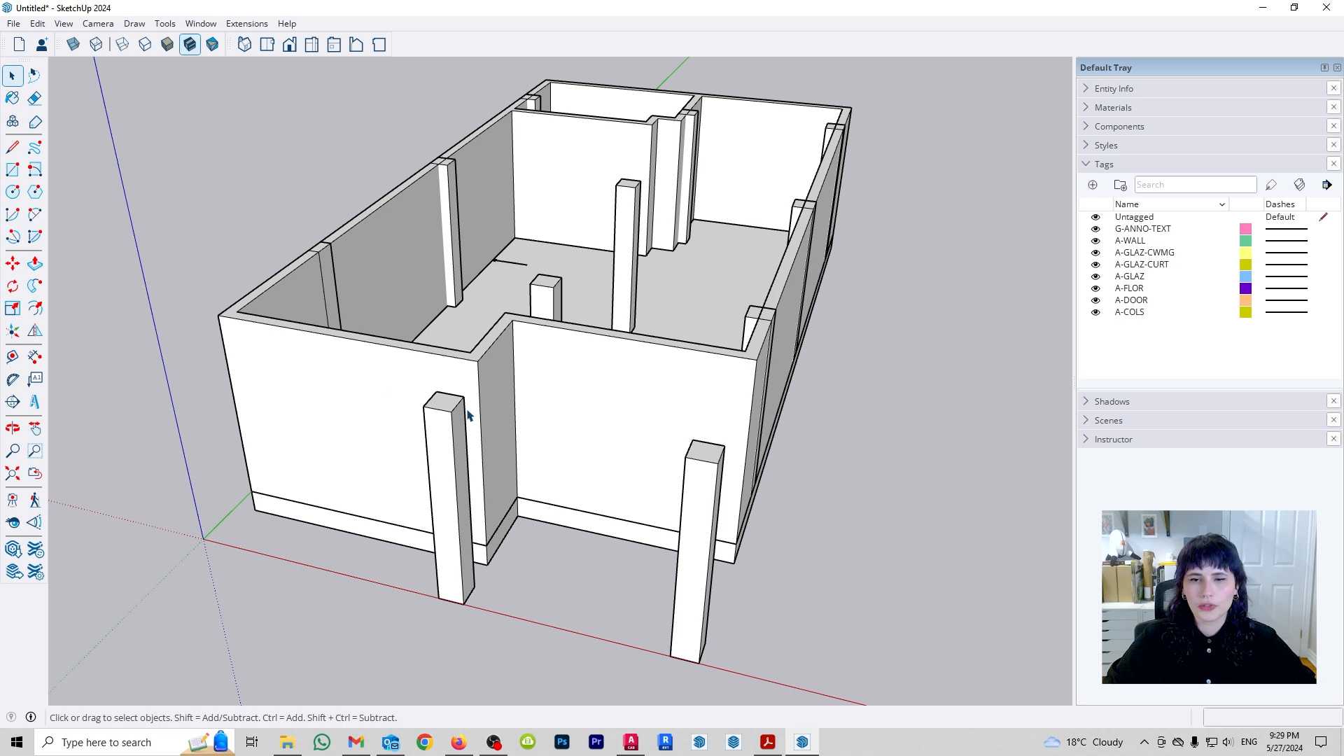
pyautogui.moveTo(399, 384); pyautogui.dragTo(516, 385, button='middle')
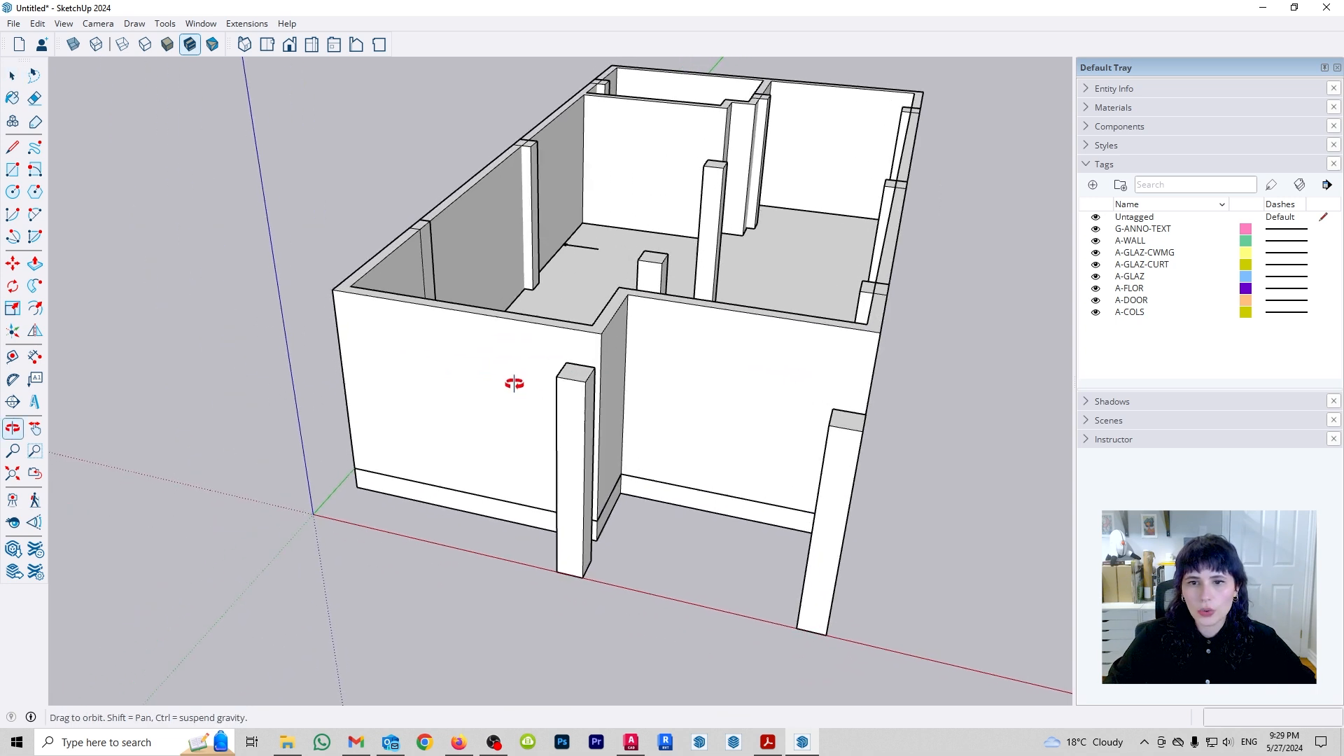
pyautogui.scroll(3, 571, 485)
pyautogui.press('space')
pyautogui.scroll(2, 519, 504)
pyautogui.scroll(-2, 480, 421)
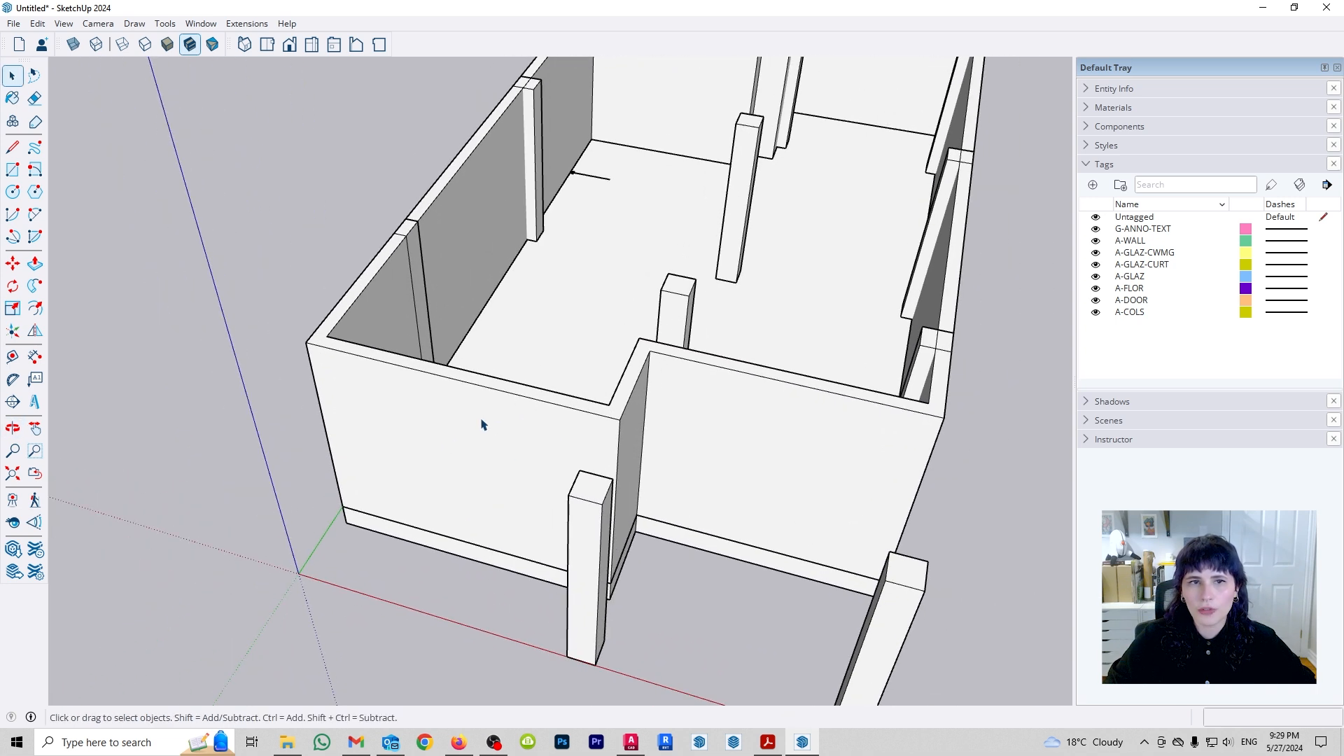
pyautogui.click(73, 44)
pyautogui.moveTo(574, 558); pyautogui.dragTo(546, 585, button='middle')
pyautogui.scroll(4, 465, 623)
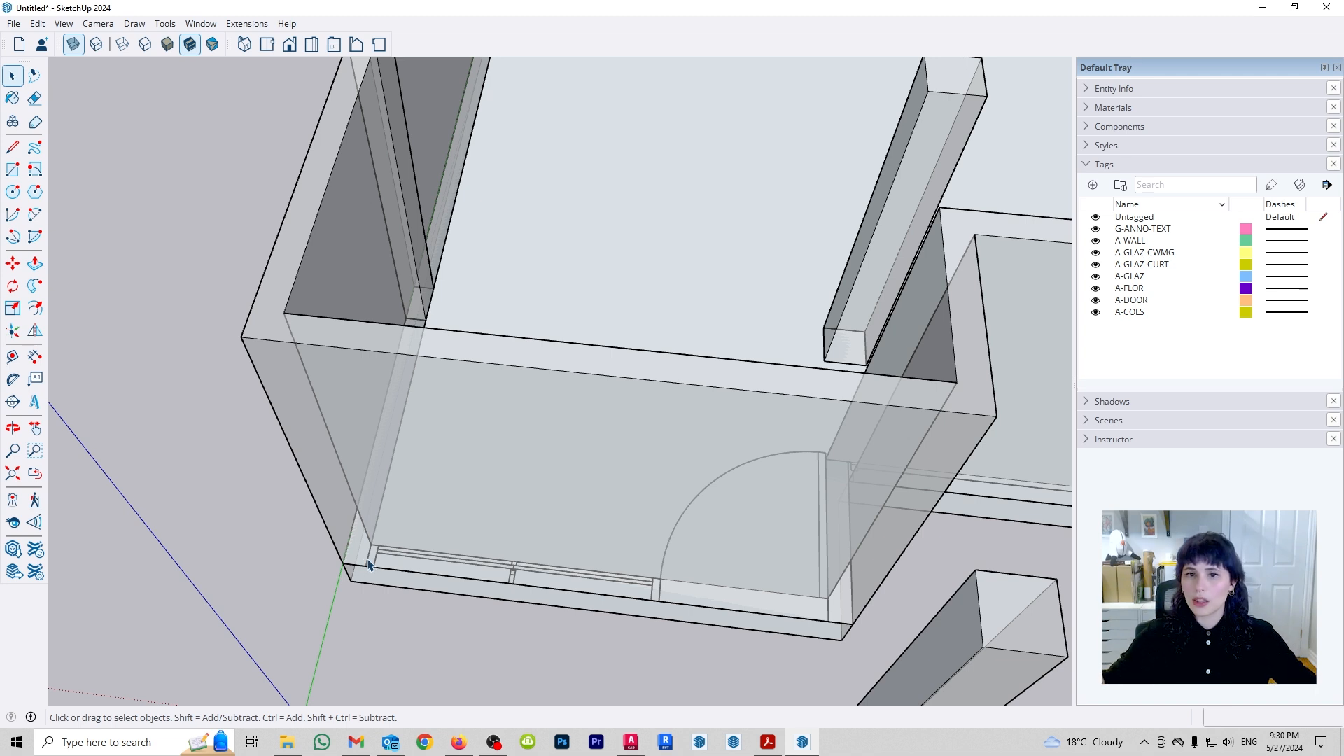
# - Switch to the AutoCAD floor plan and read the height notes for the front curtain wall and window
pyautogui.click(631, 743)
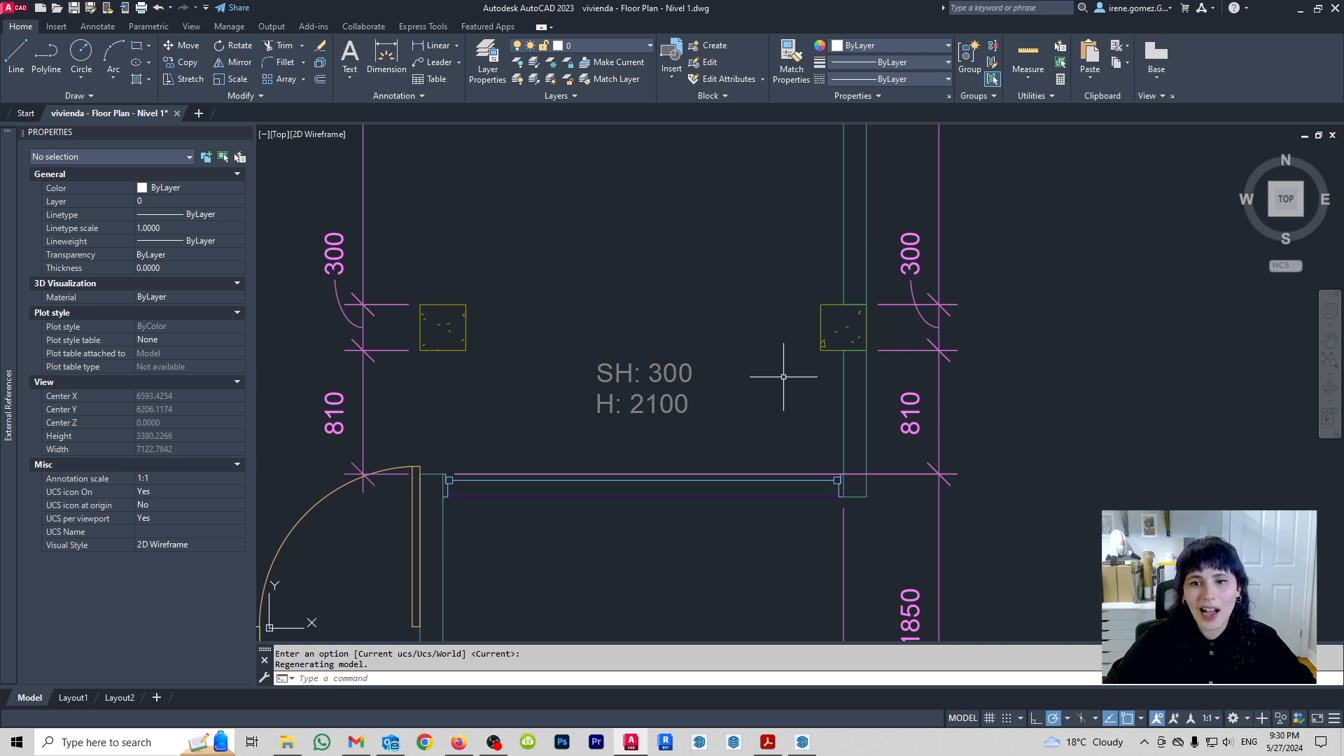
pyautogui.scroll(-2, 780, 380)
pyautogui.moveTo(495, 415); pyautogui.dragTo(611, 411, button='middle')
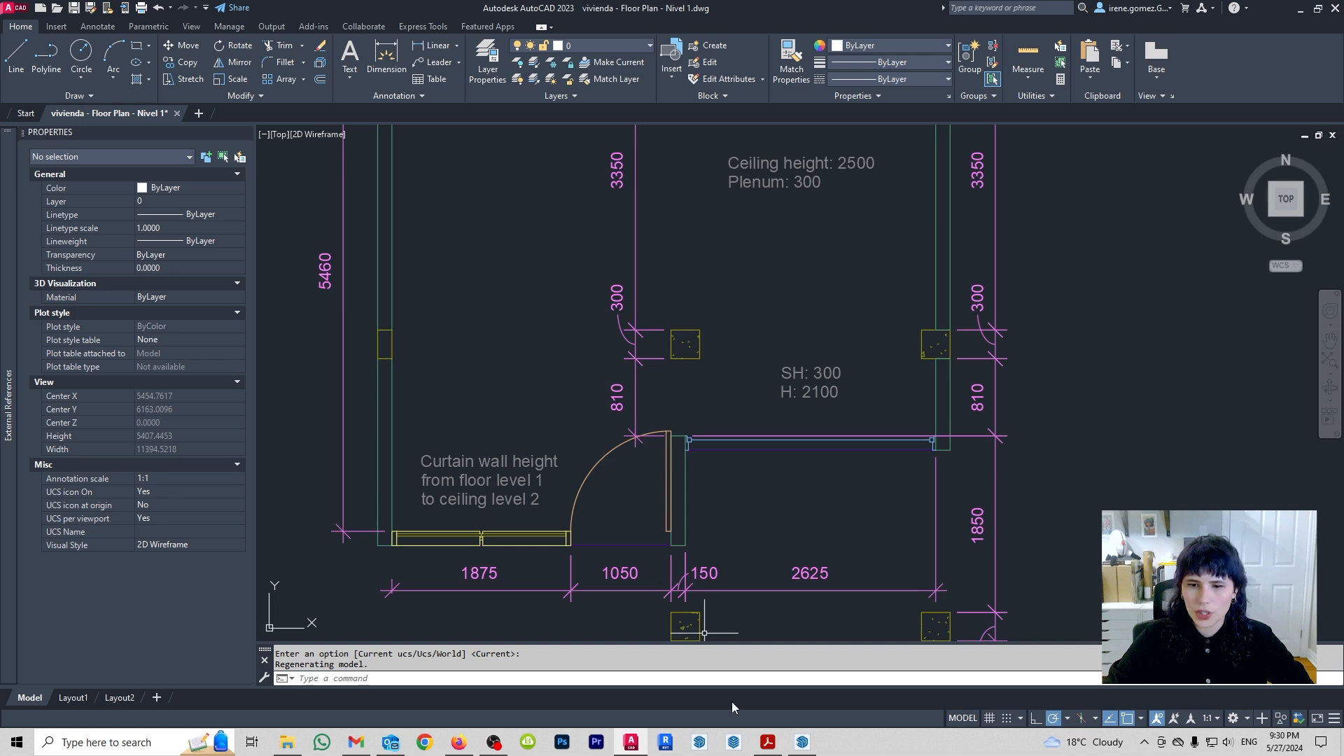
# - Switch to SketchUp and examine the window linework below the rear room's partition wall
pyautogui.click(805, 745)
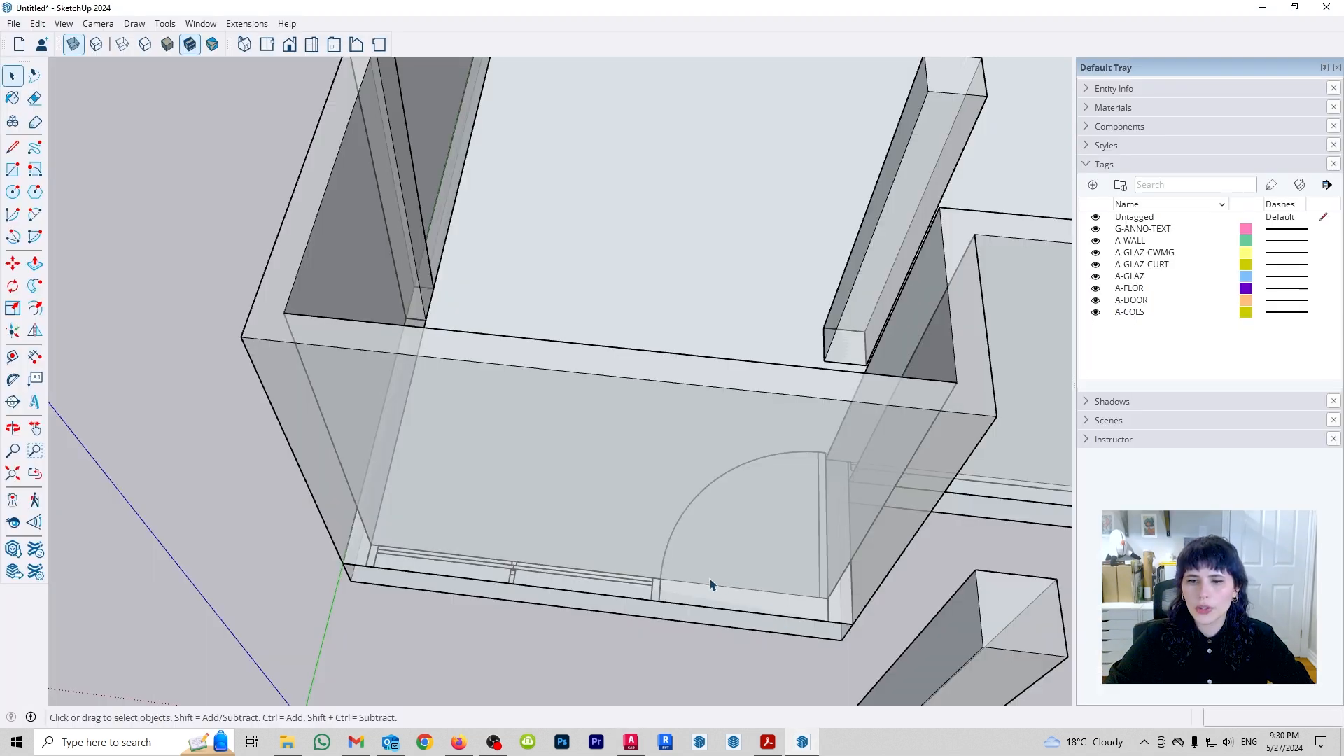
pyautogui.moveTo(721, 575); pyautogui.dragTo(705, 495, button='middle')
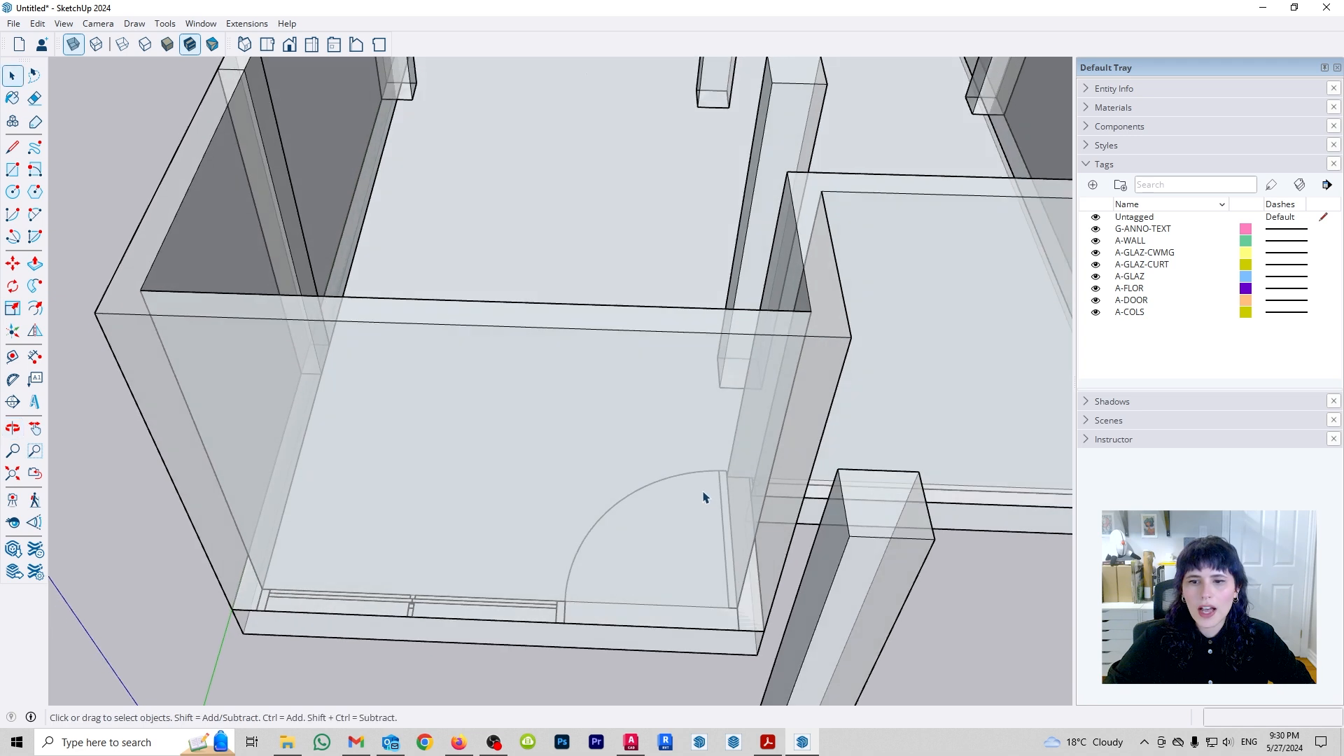
pyautogui.scroll(-2, 704, 495)
pyautogui.scroll(-2, 703, 495)
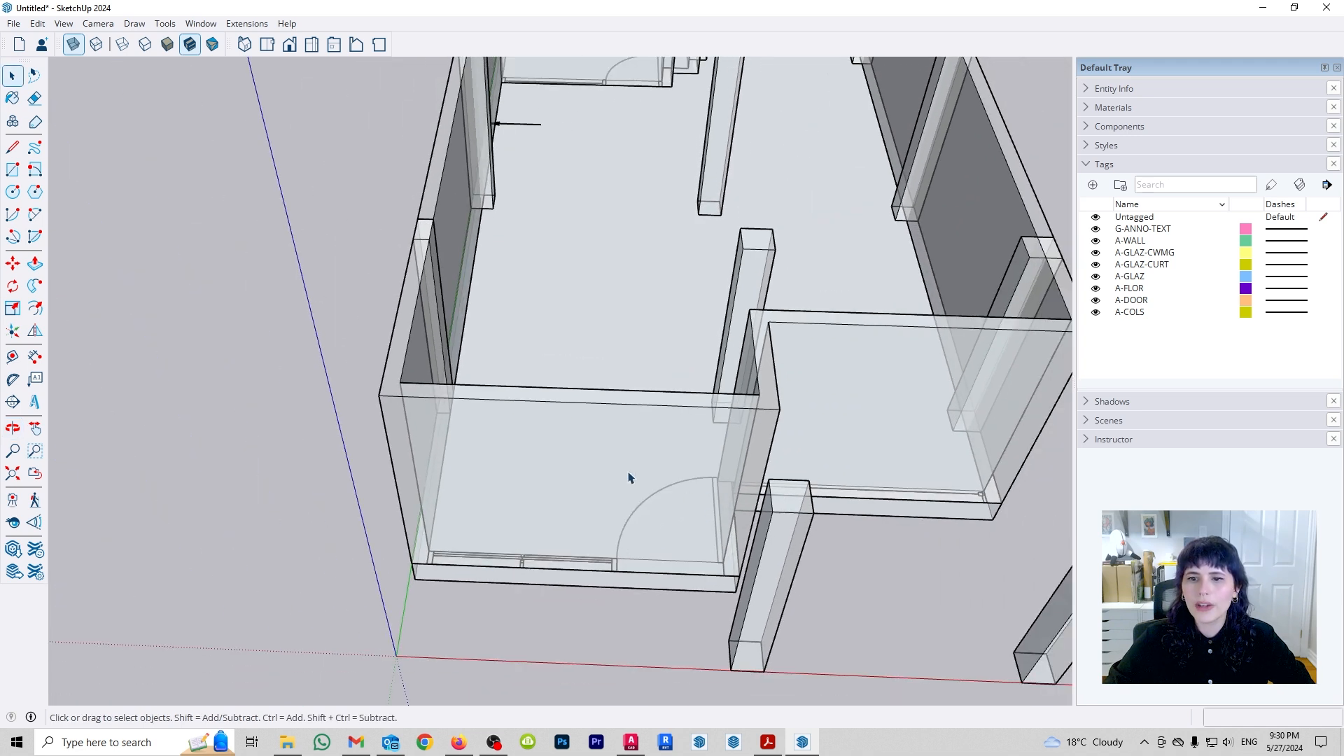
pyautogui.moveTo(919, 428); pyautogui.dragTo(736, 474, button='middle')
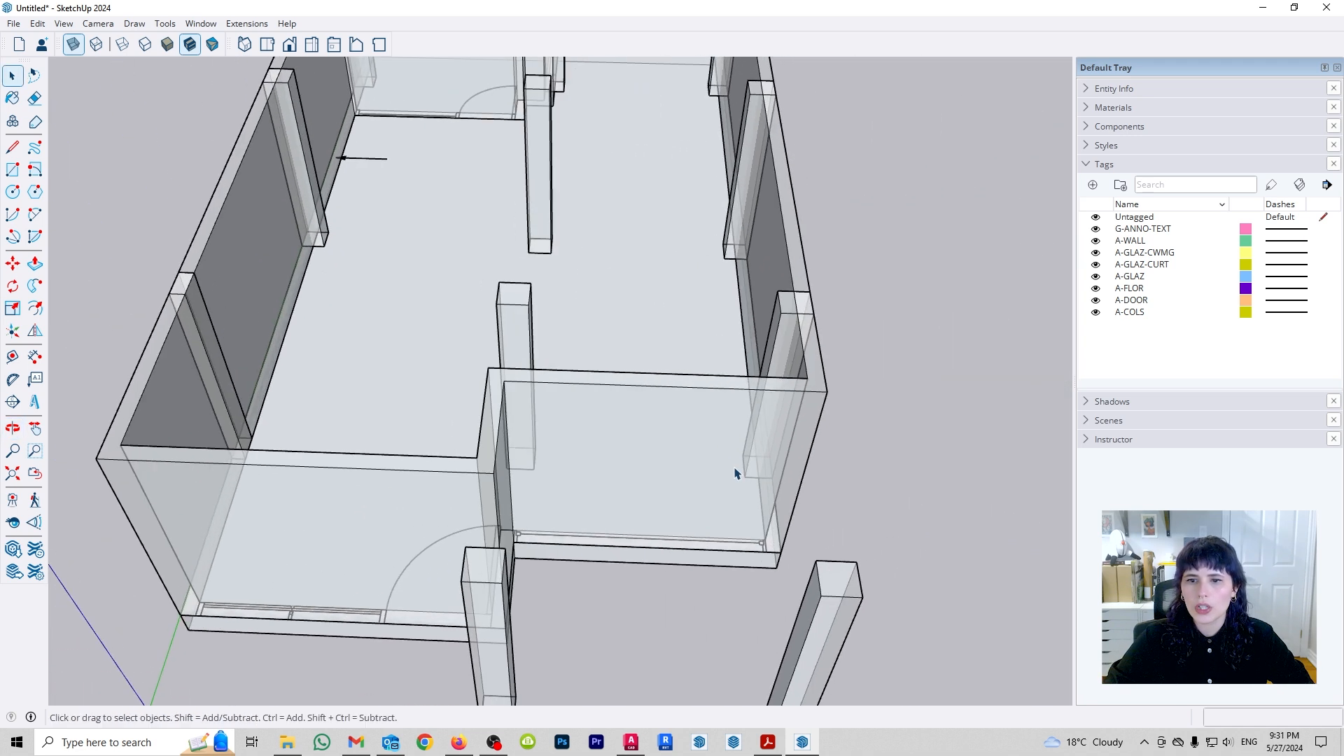
pyautogui.moveTo(561, 186); pyautogui.dragTo(133, 420, button='middle')
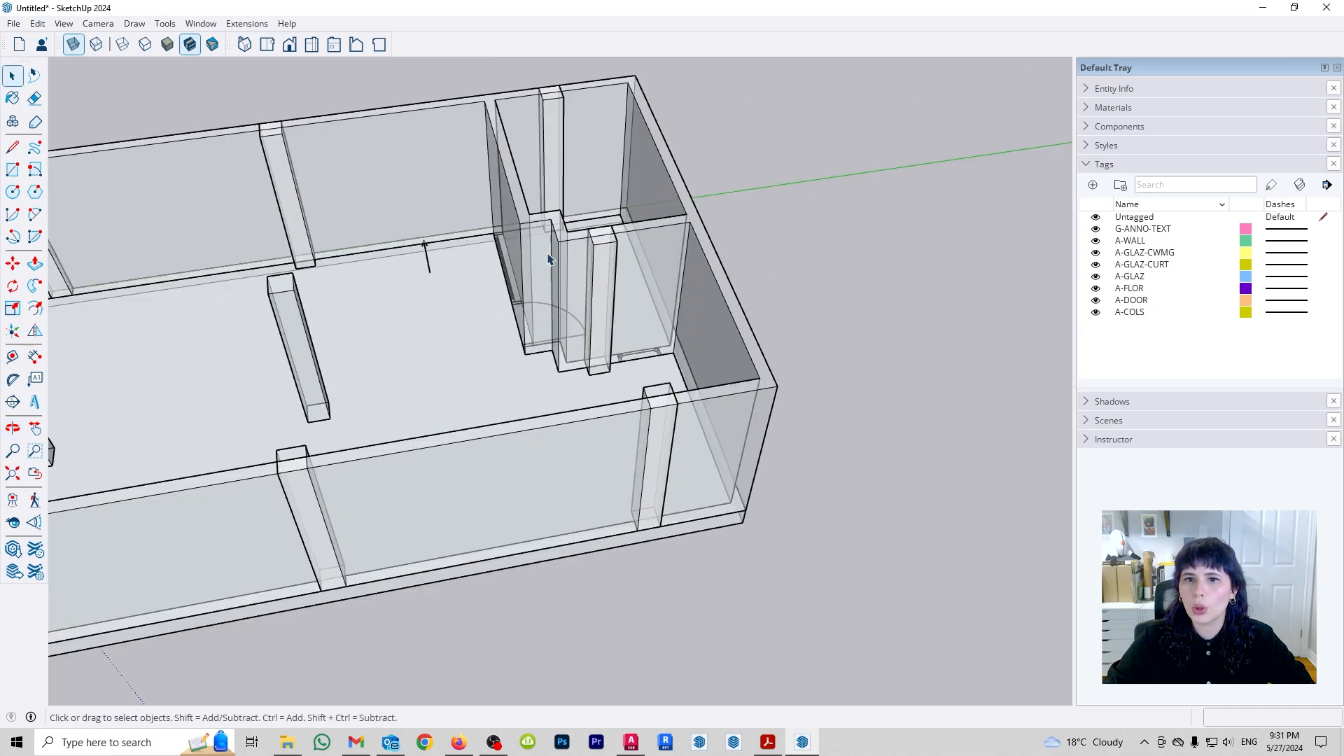
pyautogui.scroll(2, 552, 280)
pyautogui.scroll(1, 670, 389)
pyautogui.moveTo(666, 354); pyautogui.dragTo(555, 444, button='middle')
pyautogui.scroll(2, 536, 445)
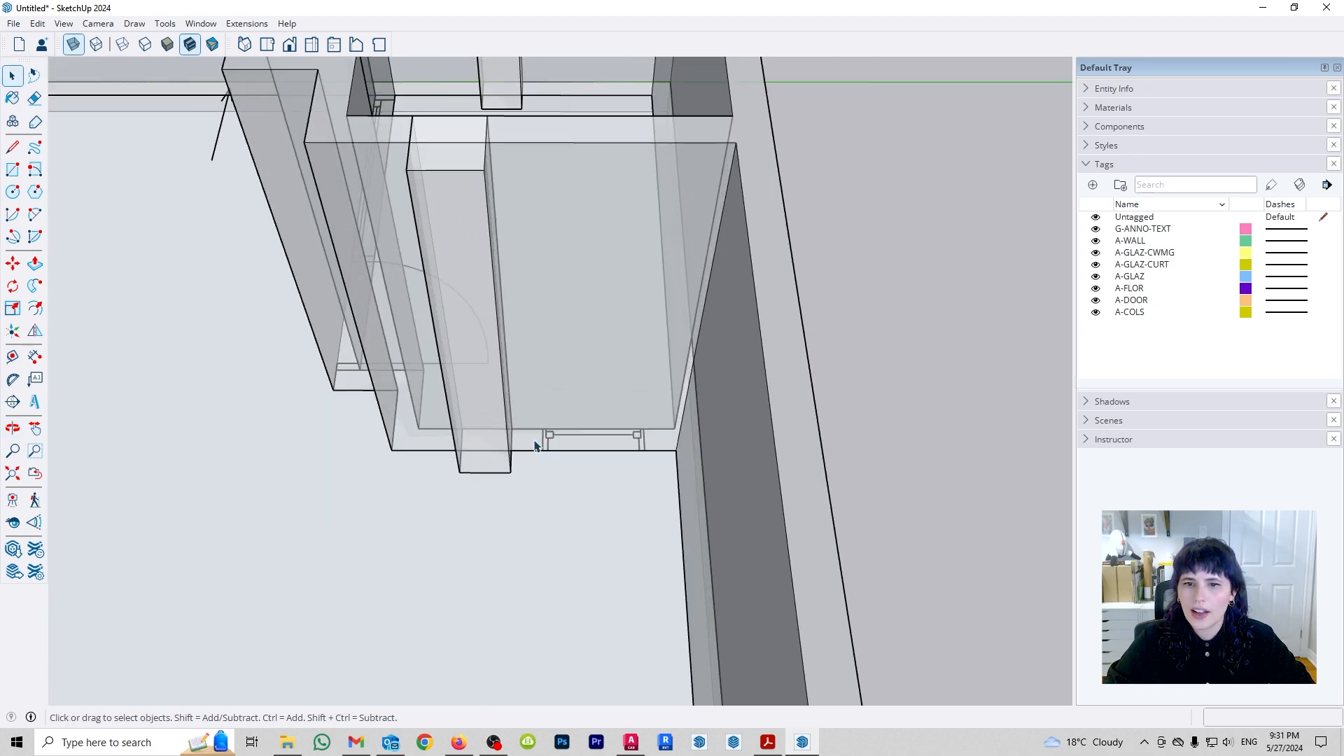
# - Switch to the AutoCAD floor plan and read the sill and head heights of the rear room's small window
pyautogui.click(631, 742)
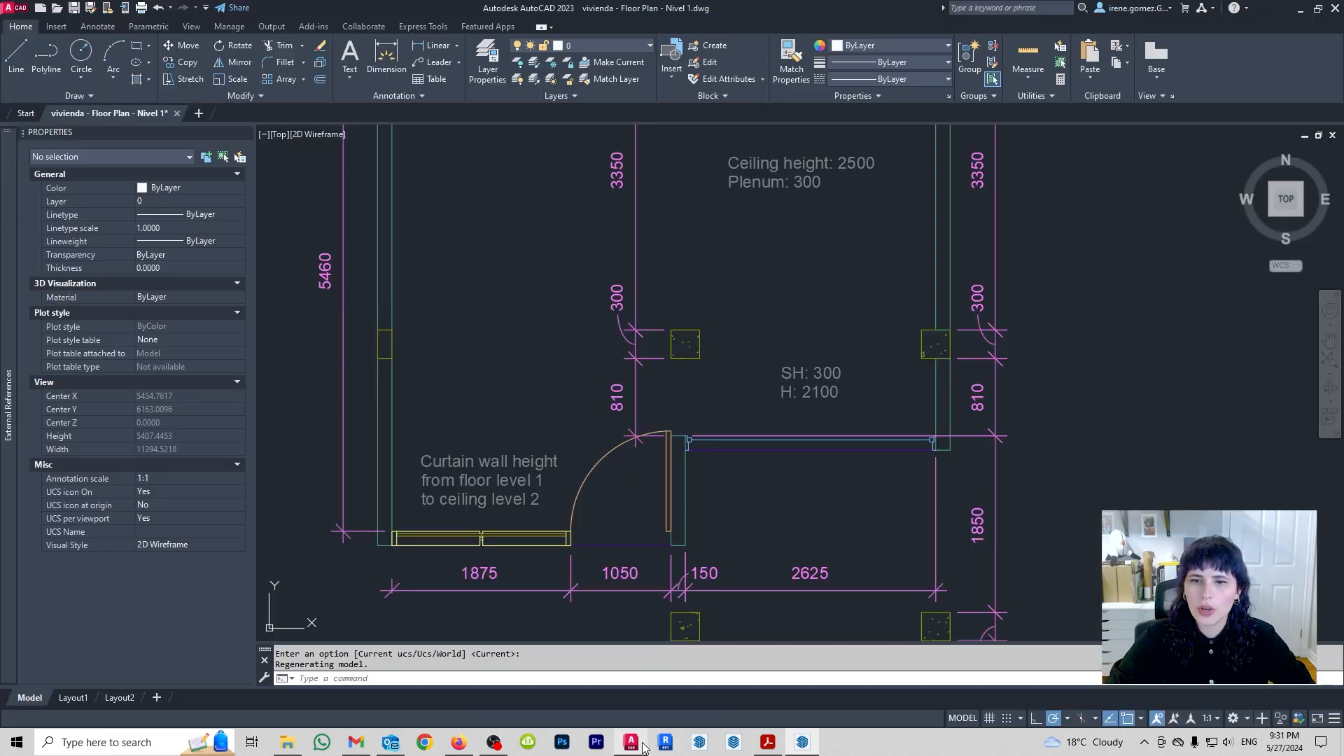
pyautogui.moveTo(690, 225); pyautogui.dragTo(625, 513, button='middle')
pyautogui.moveTo(674, 266); pyautogui.dragTo(651, 496, button='middle')
pyautogui.scroll(2, 617, 275)
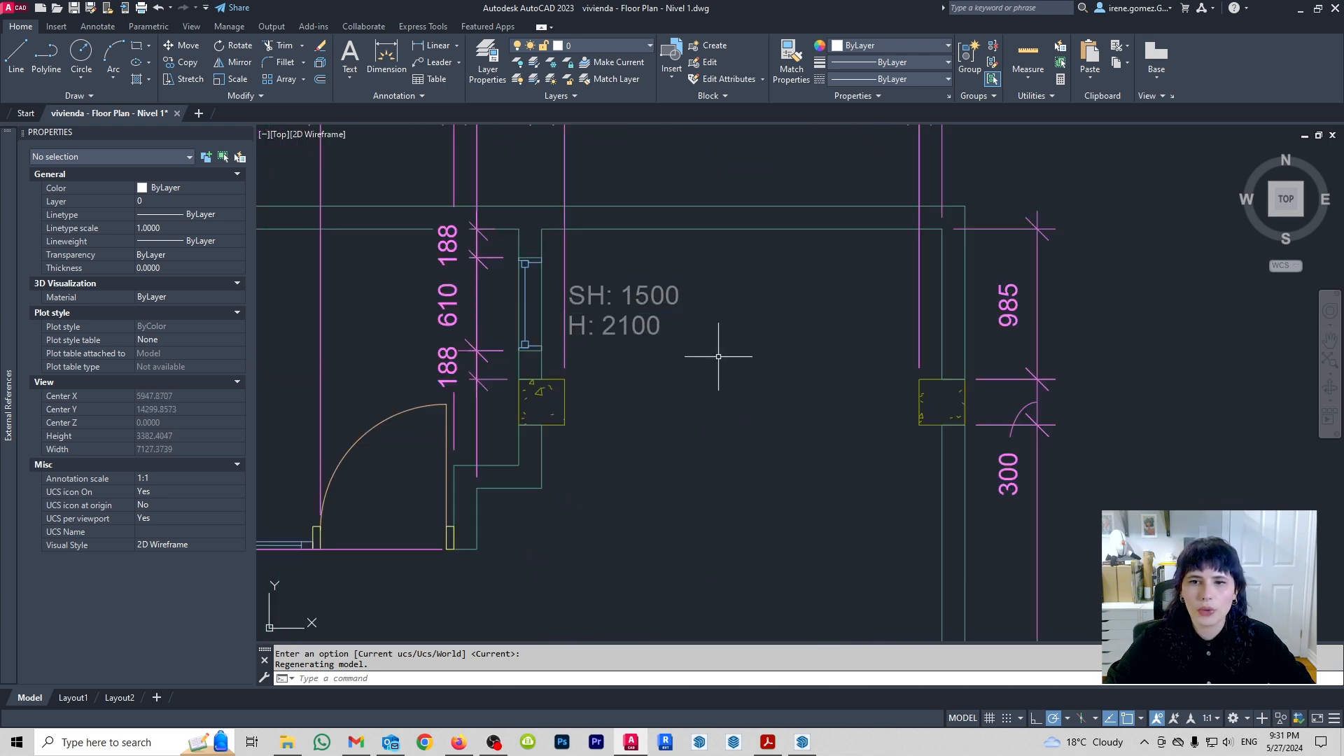
# - Switch to SketchUp, open the walls group for editing and select the partition face above the small window's linework
pyautogui.click(802, 742)
pyautogui.moveTo(591, 393)
pyautogui.mouseDown(button='middle')
pyautogui.moveTo(585, 423)
pyautogui.moveTo(613, 430)
pyautogui.moveTo(620, 386)
pyautogui.mouseUp(button='middle')
pyautogui.tripleClick(616, 356)
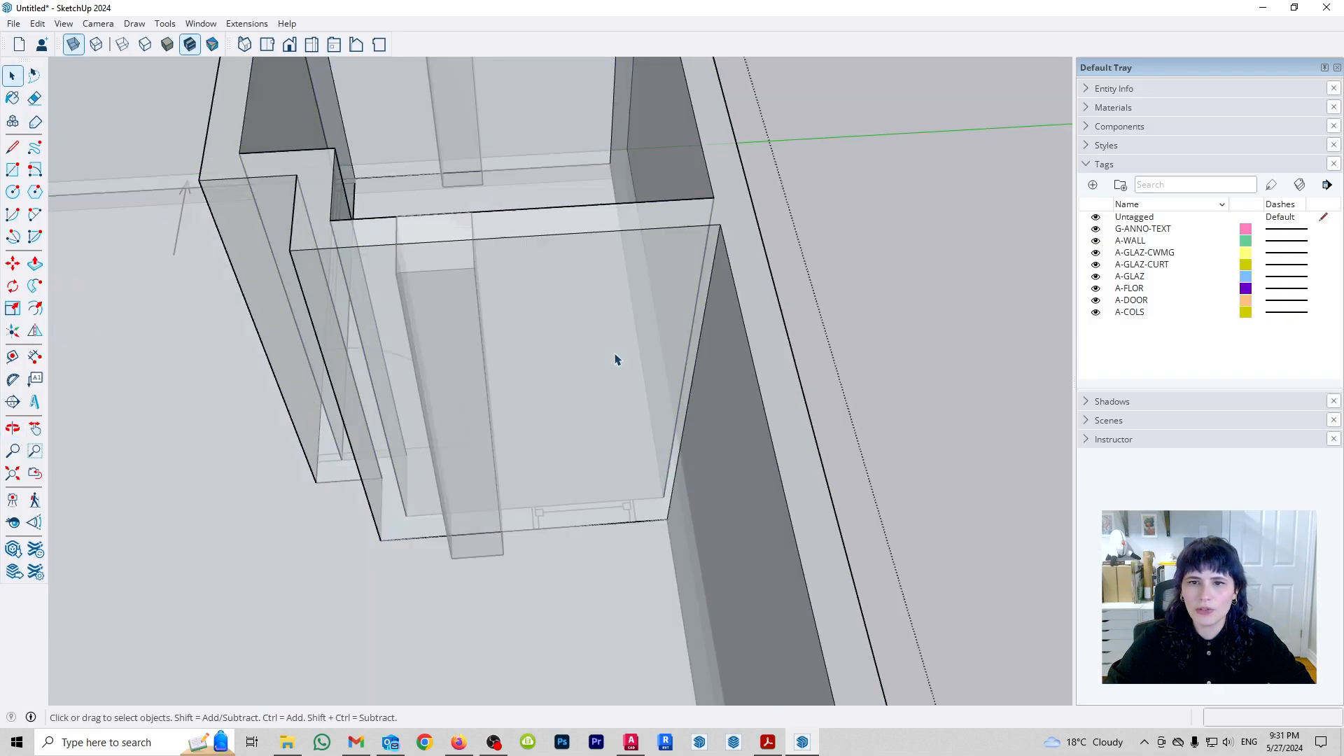
pyautogui.click(634, 409)
# - Draw a vertical line on the partition face from the window linework's outer end at its base up to the 2100 mm head height
pyautogui.press('l')
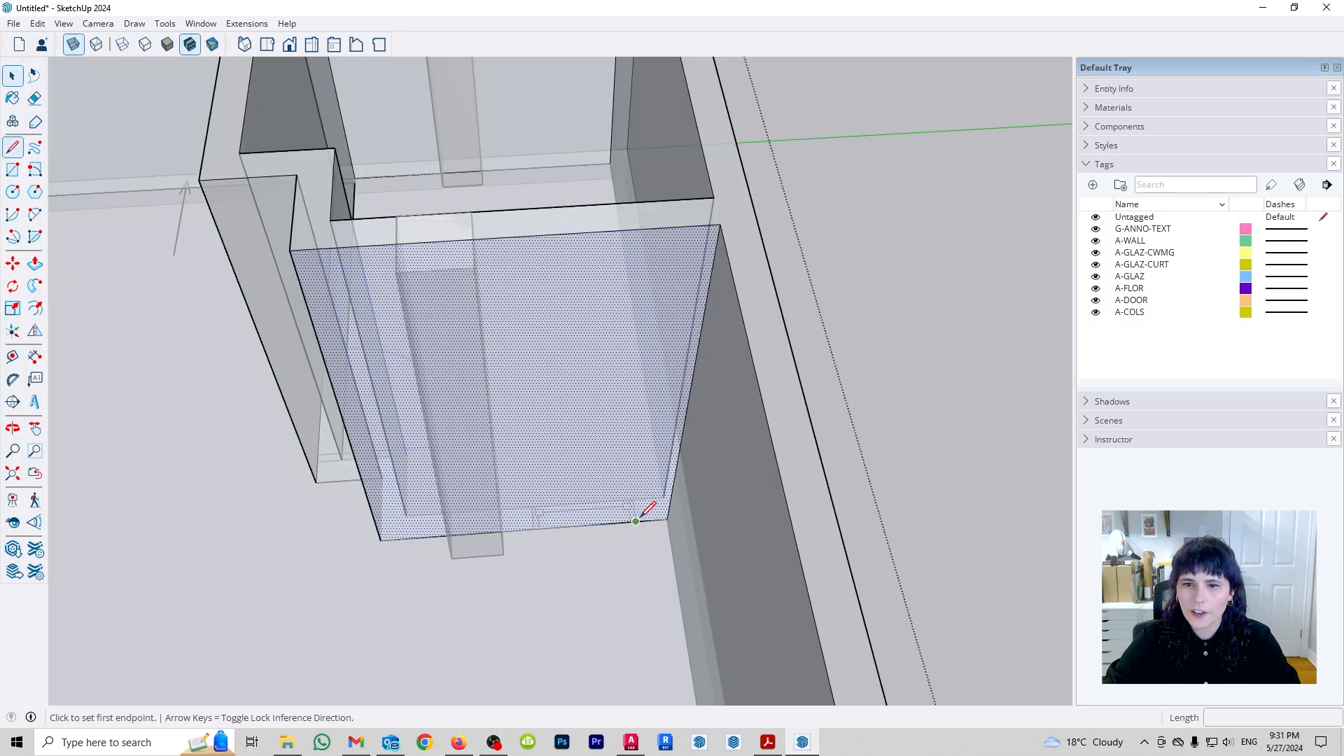
pyautogui.click(636, 521)
pyautogui.press('Right')
pyautogui.press('Up')
pyautogui.moveTo(670, 340); pyautogui.dragTo(700, 372, button='middle')
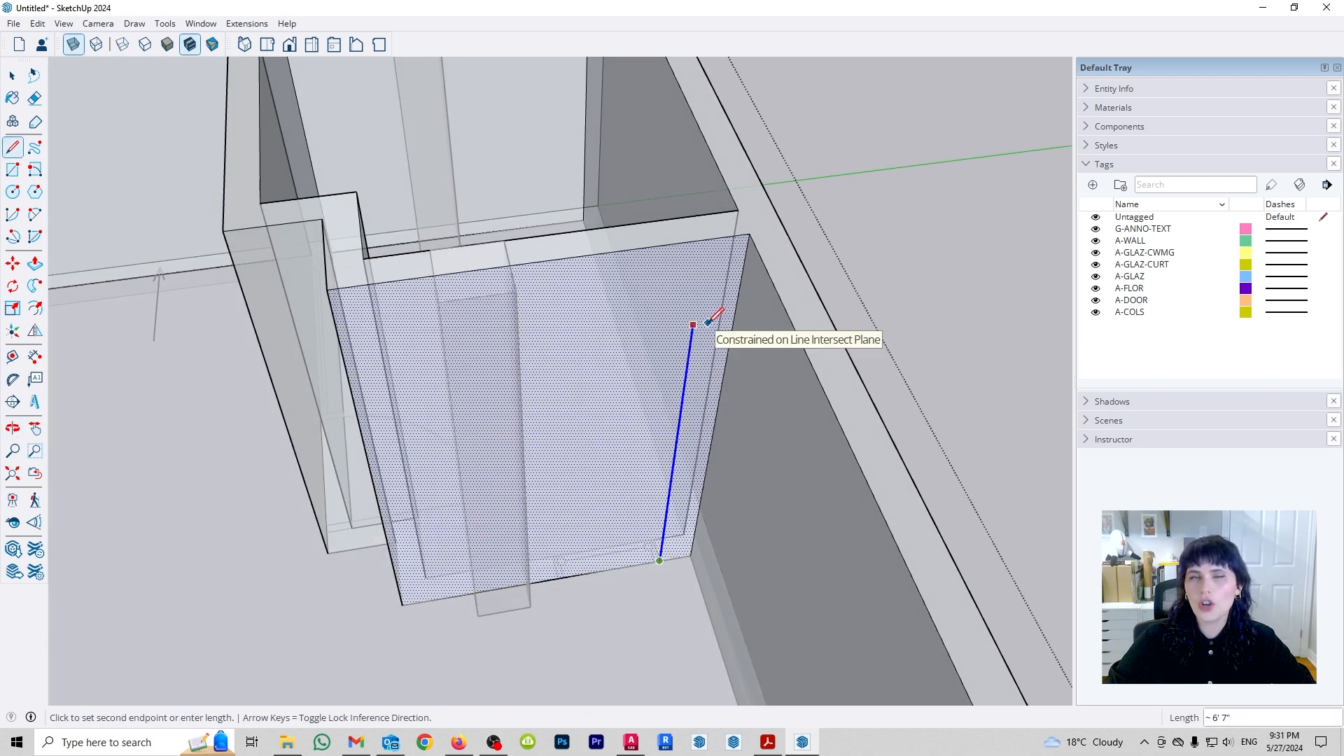
pyautogui.write('2')
pyautogui.press('Return')
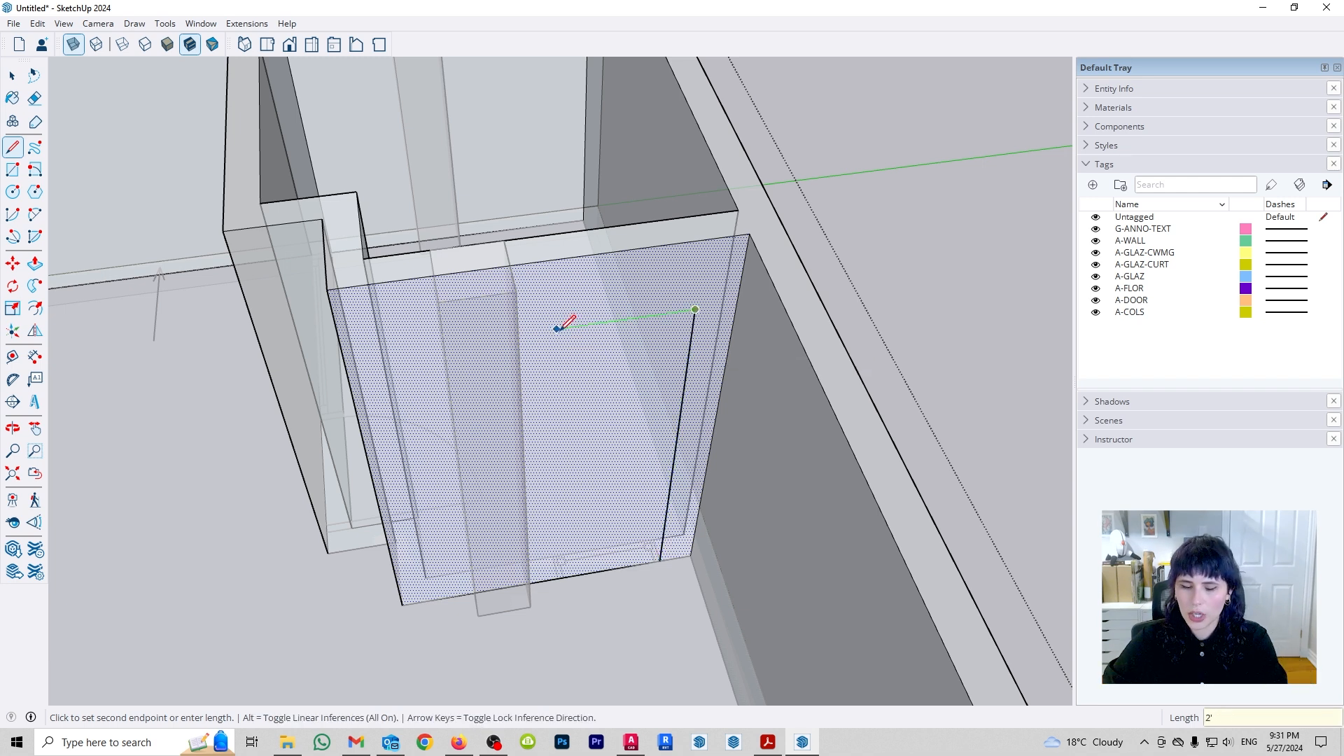
# - Finish the window outline on the partition face with a horizontal head line to the linework's inner end and a vertical line down to its base
pyautogui.press('Left')
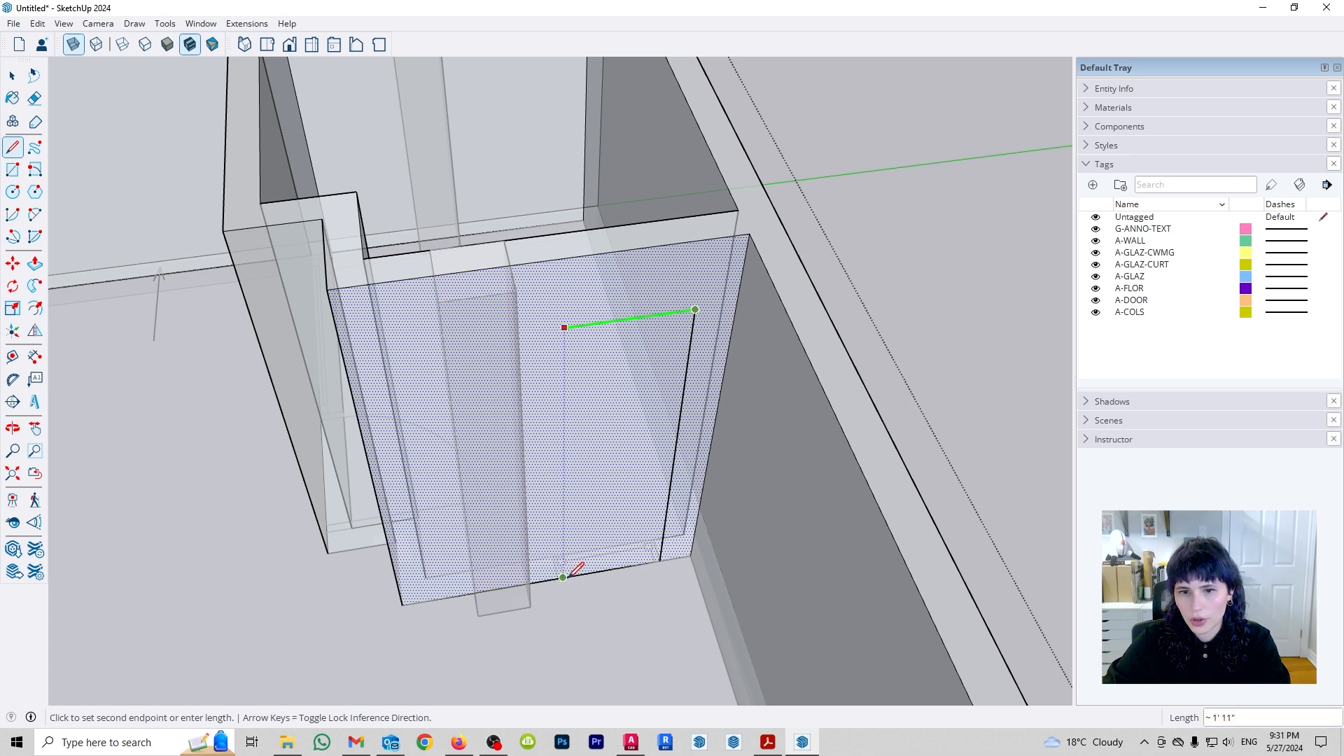
pyautogui.scroll(3, 563, 573)
pyautogui.scroll(-3, 560, 576)
pyautogui.press('Up')
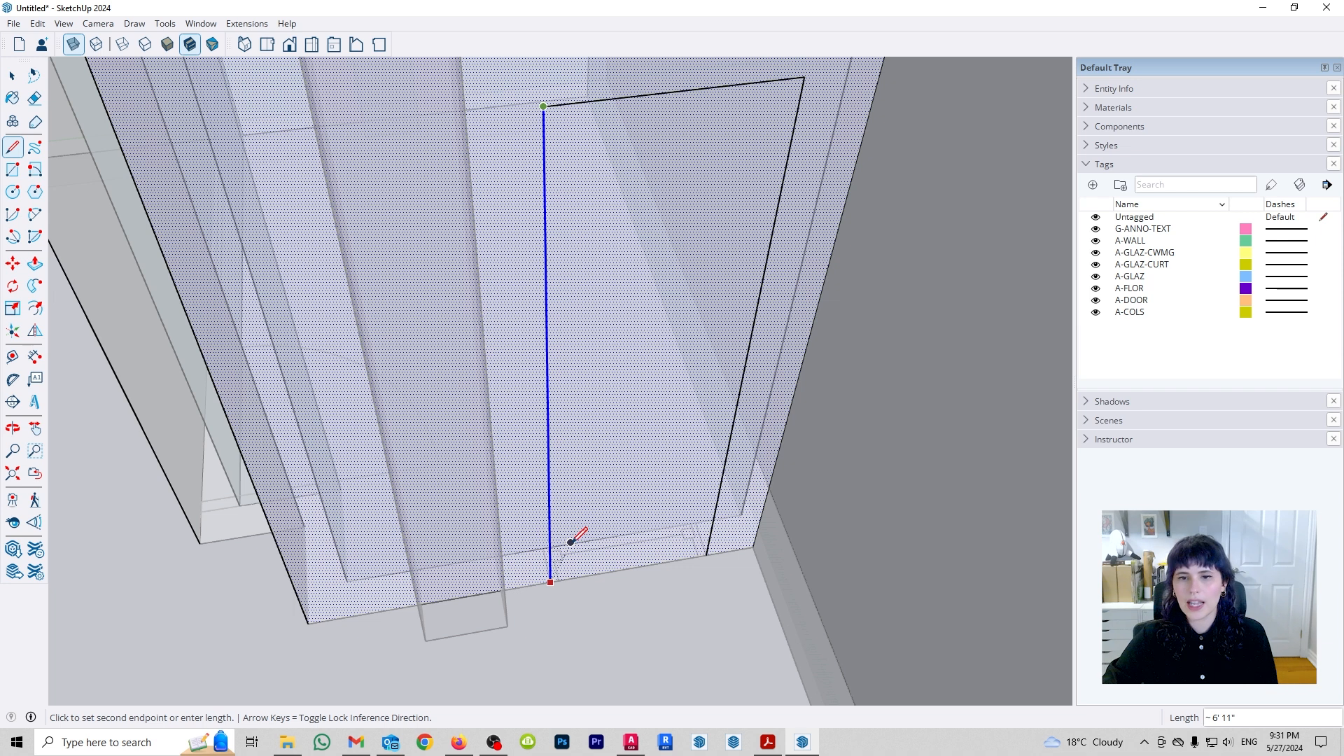
pyautogui.click(564, 419)
# - Turn off X-ray and select the face inside the window outline
pyautogui.press('x')
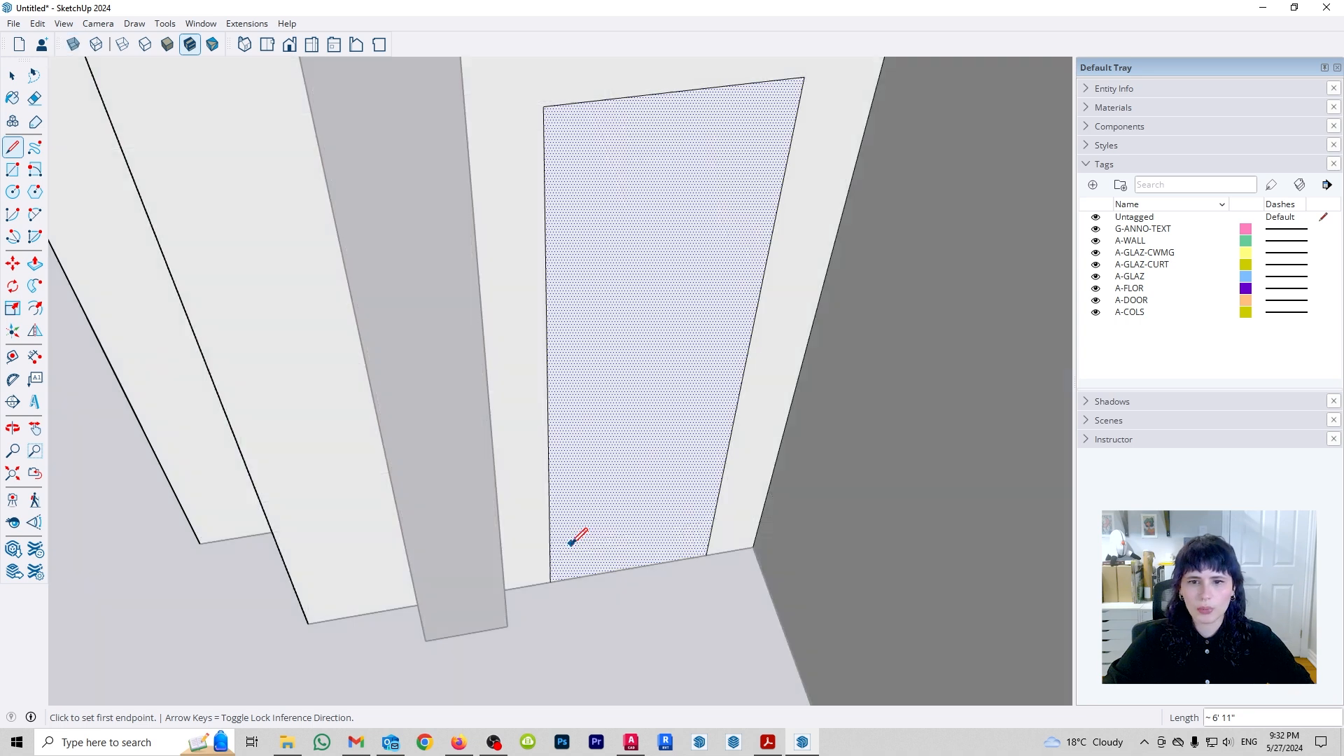
pyautogui.scroll(-2, 570, 546)
pyautogui.press('space')
pyautogui.click(608, 177)
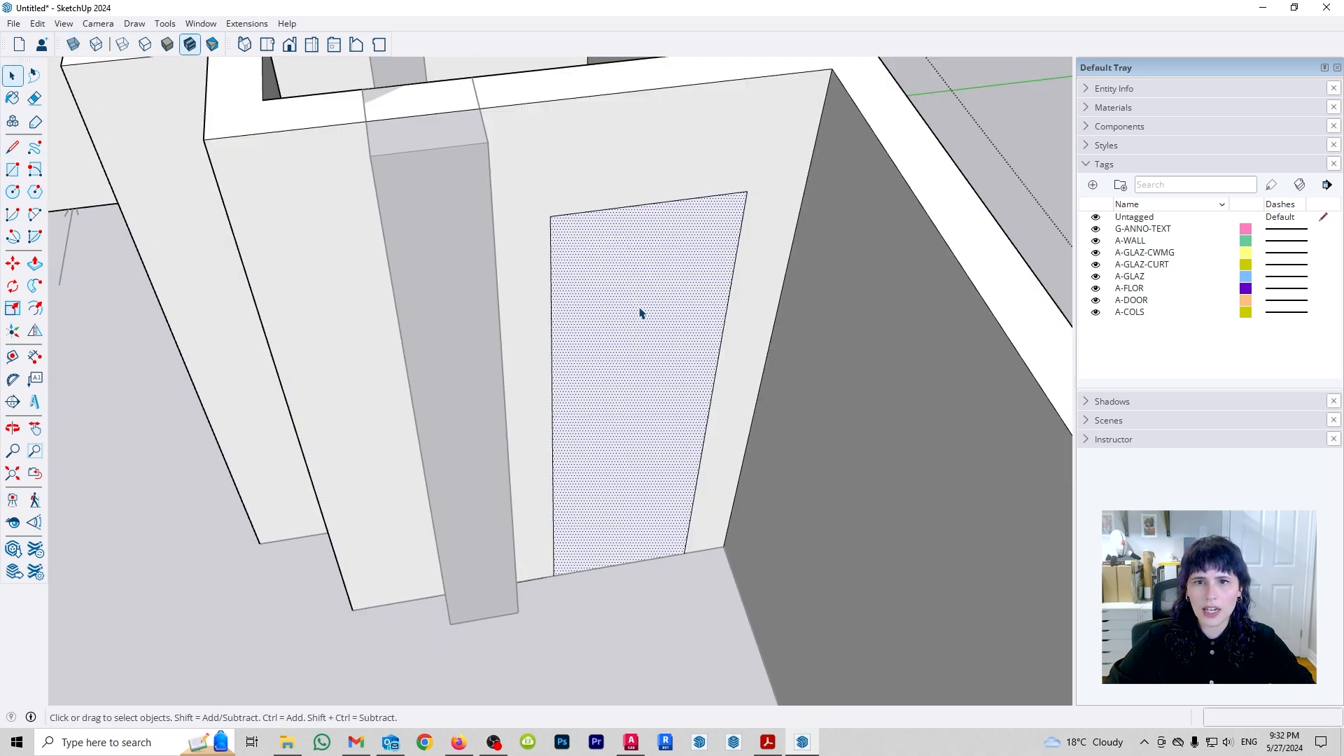
pyautogui.click(657, 308)
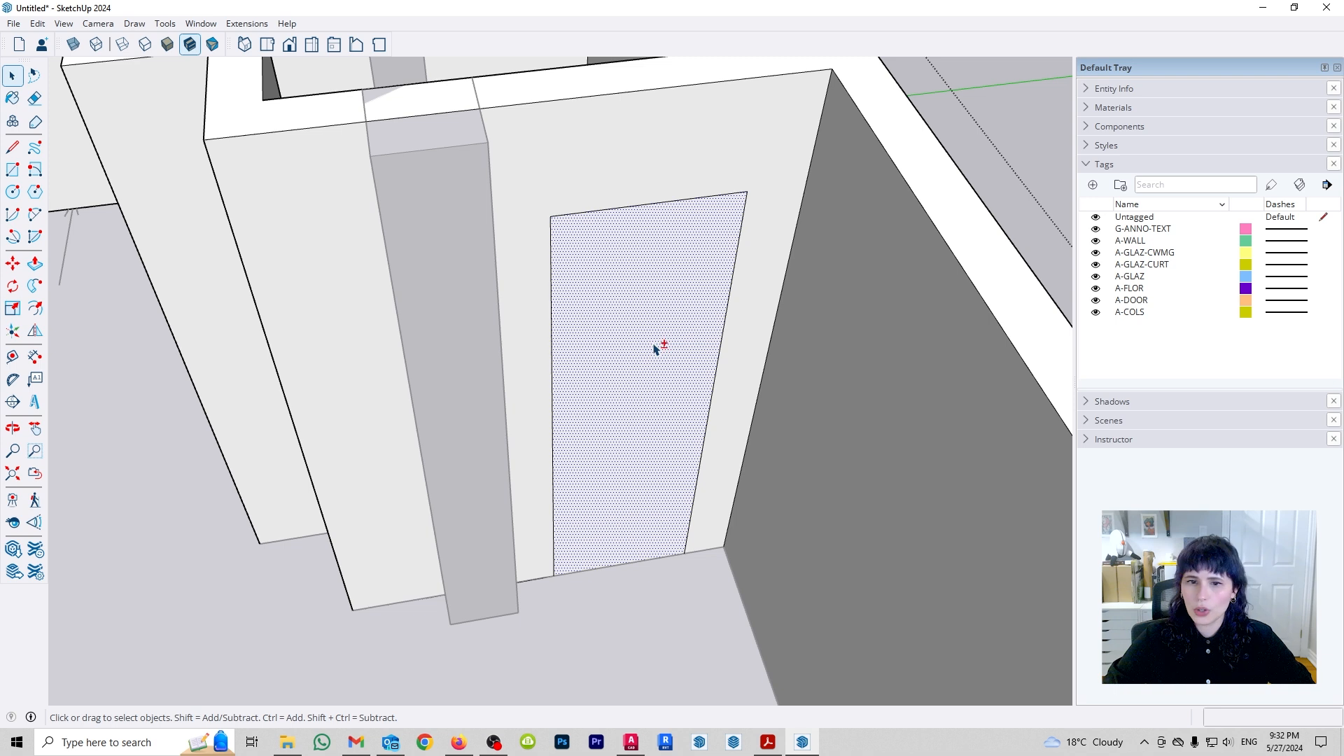
# - Turn on X-ray and draw a 1500mm vertical line up the outline's inner side from its base corner
pyautogui.click(74, 47)
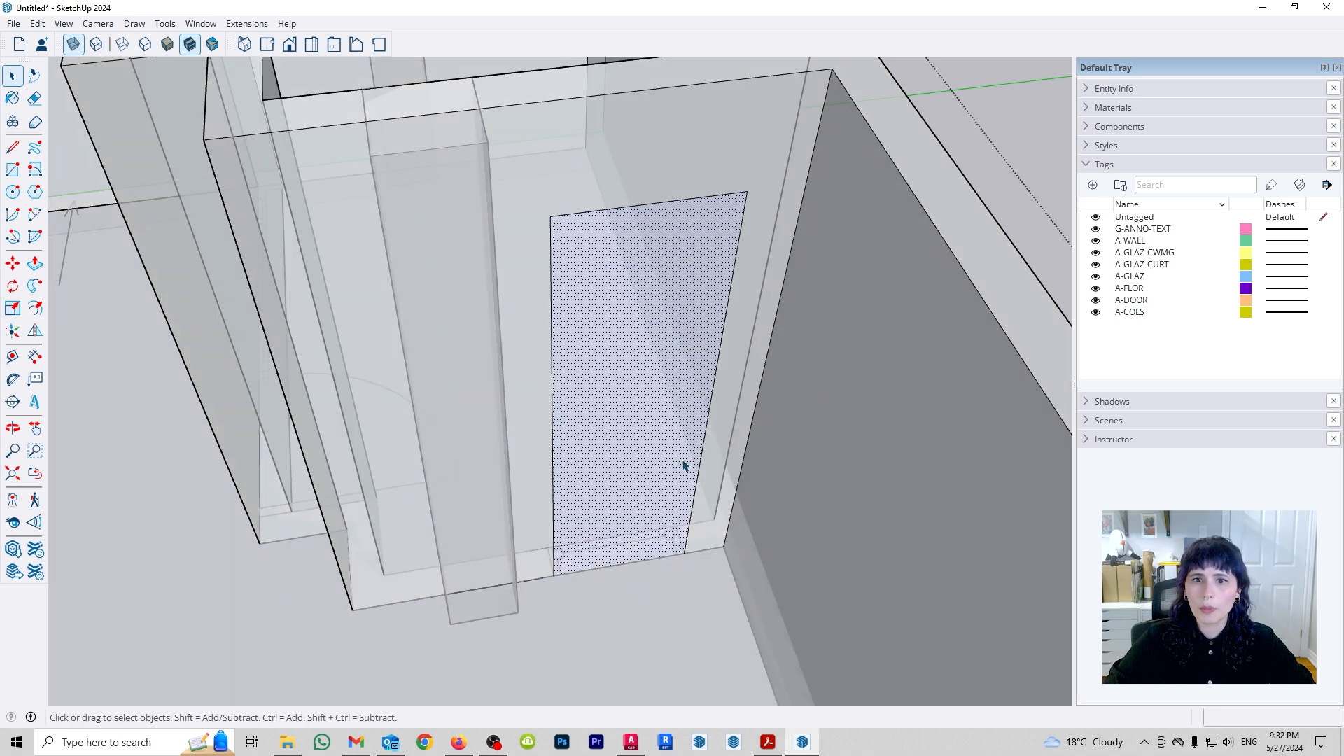
pyautogui.press('l')
pyautogui.click(554, 575)
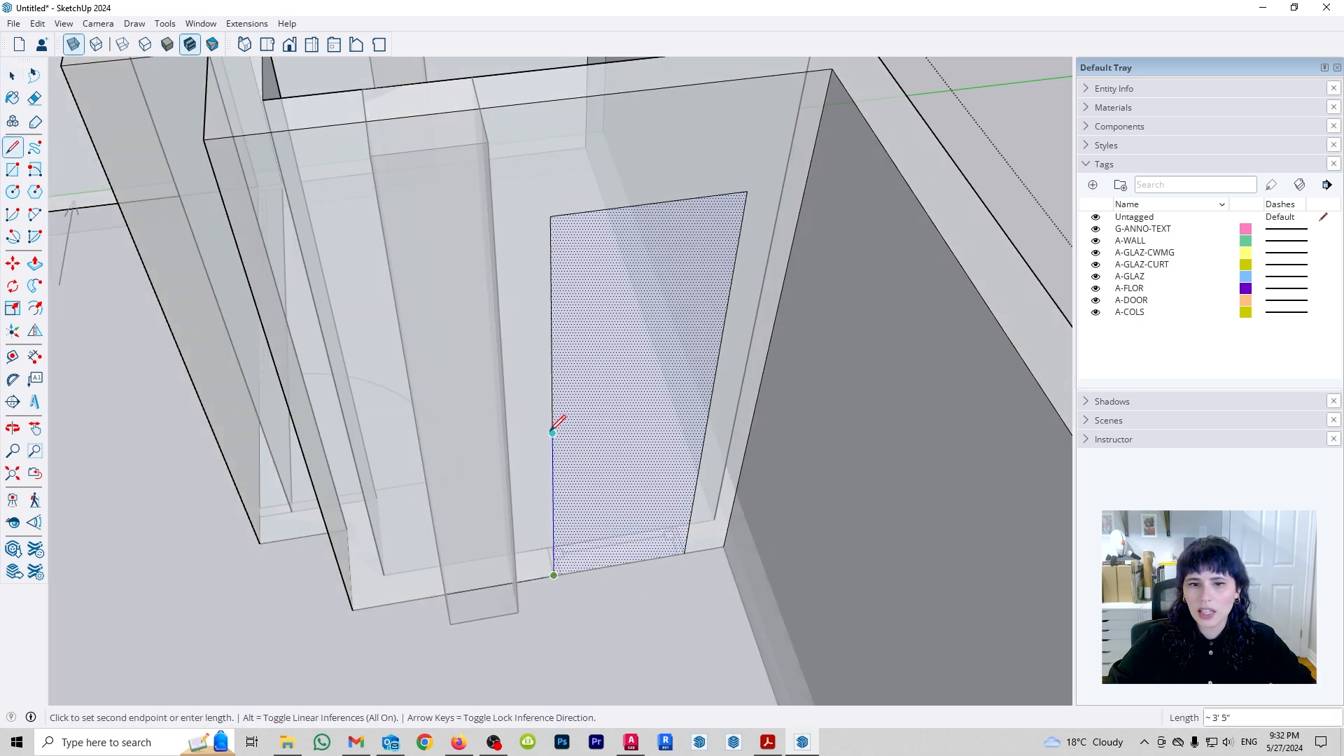
pyautogui.moveTo(841, 369); pyautogui.dragTo(693, 373, button='middle')
pyautogui.write('1500mm')
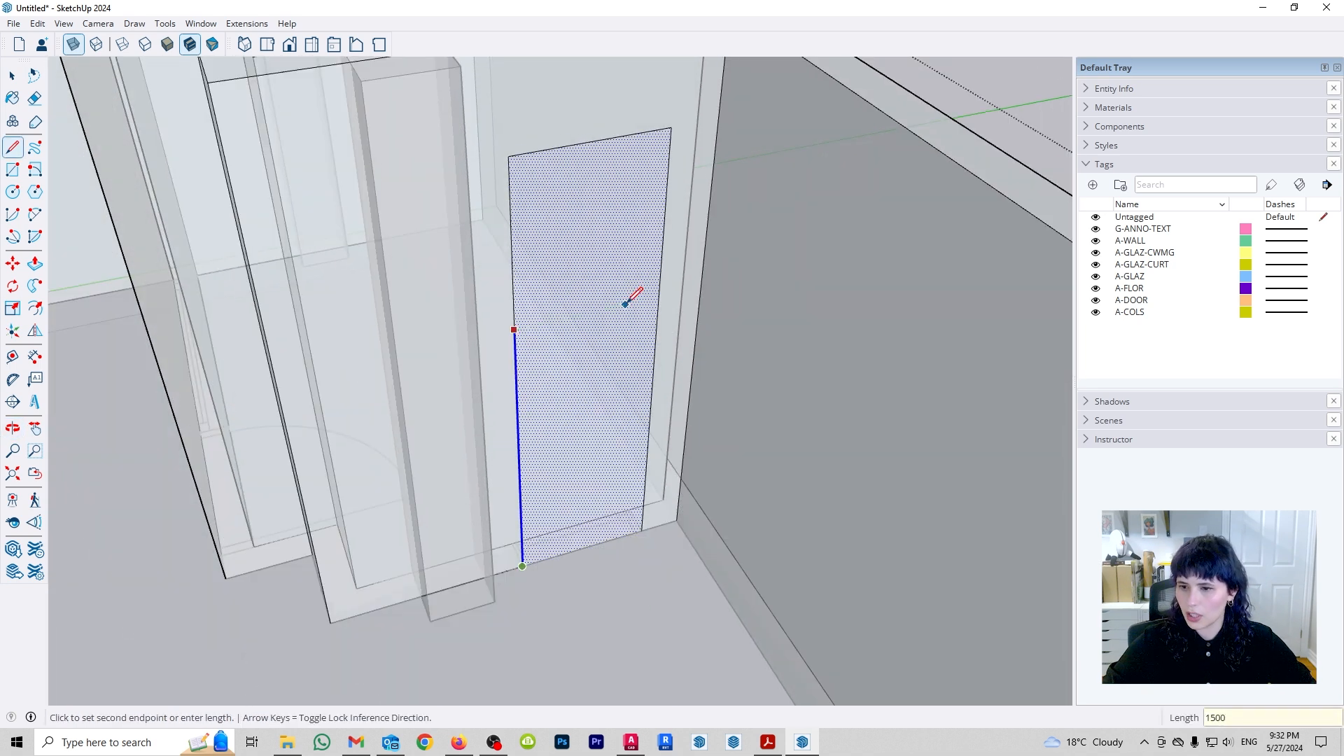
pyautogui.press('Escape')
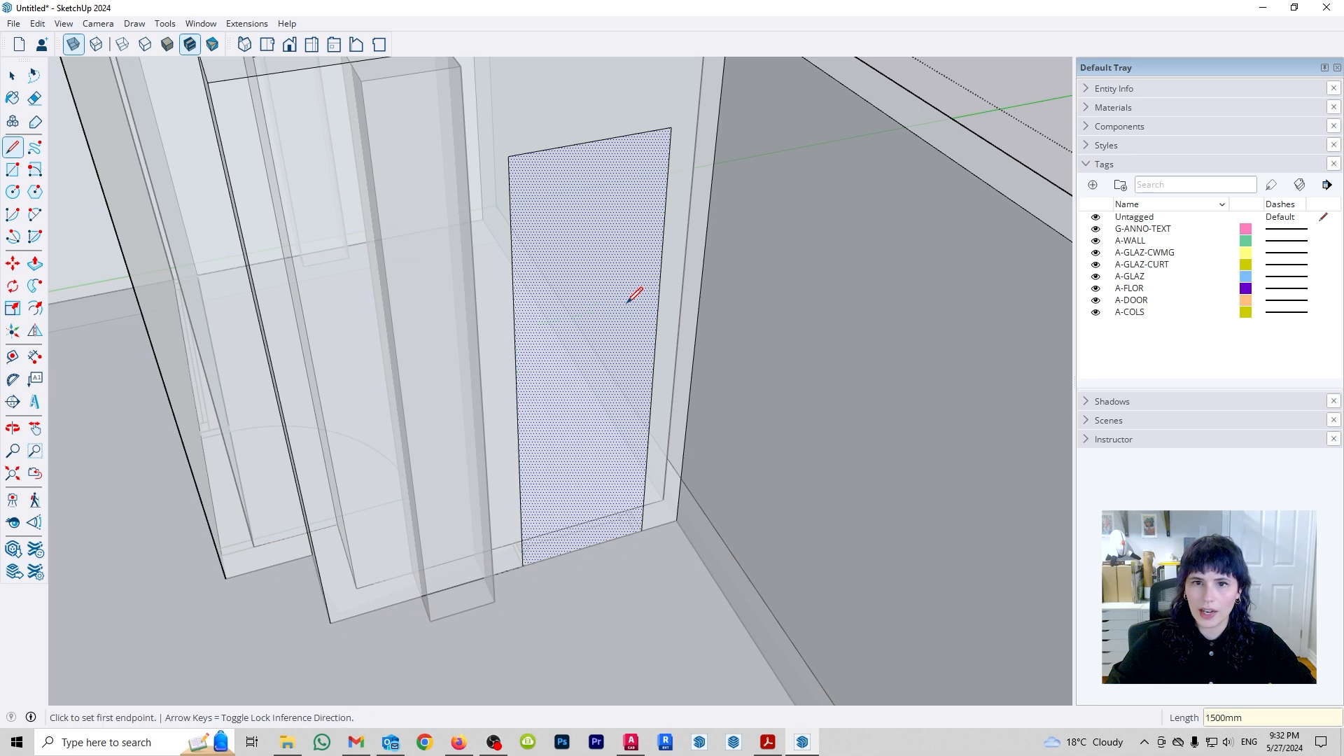
# - Find the 1500mm division on the outline's inner side and draw a horizontal sill line from it to the outer side
pyautogui.moveTo(651, 273); pyautogui.dragTo(522, 456, button='middle')
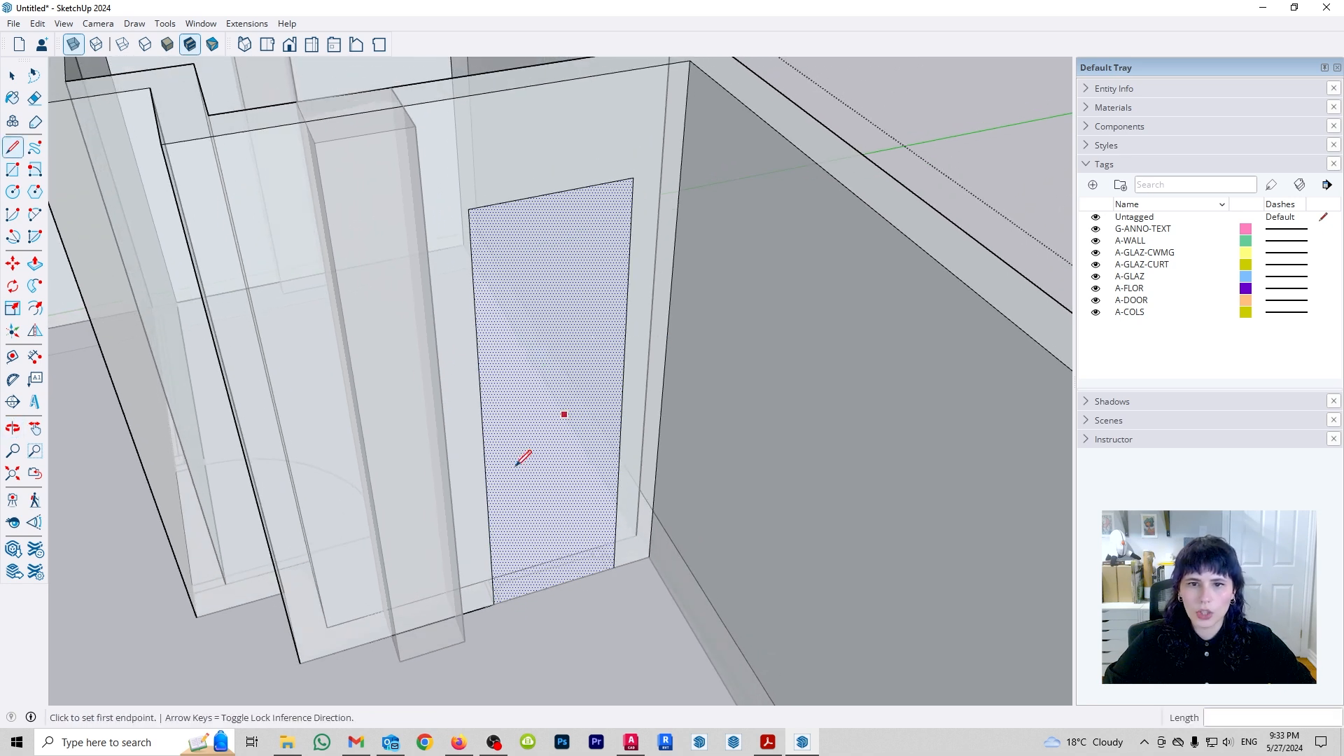
pyautogui.press('space')
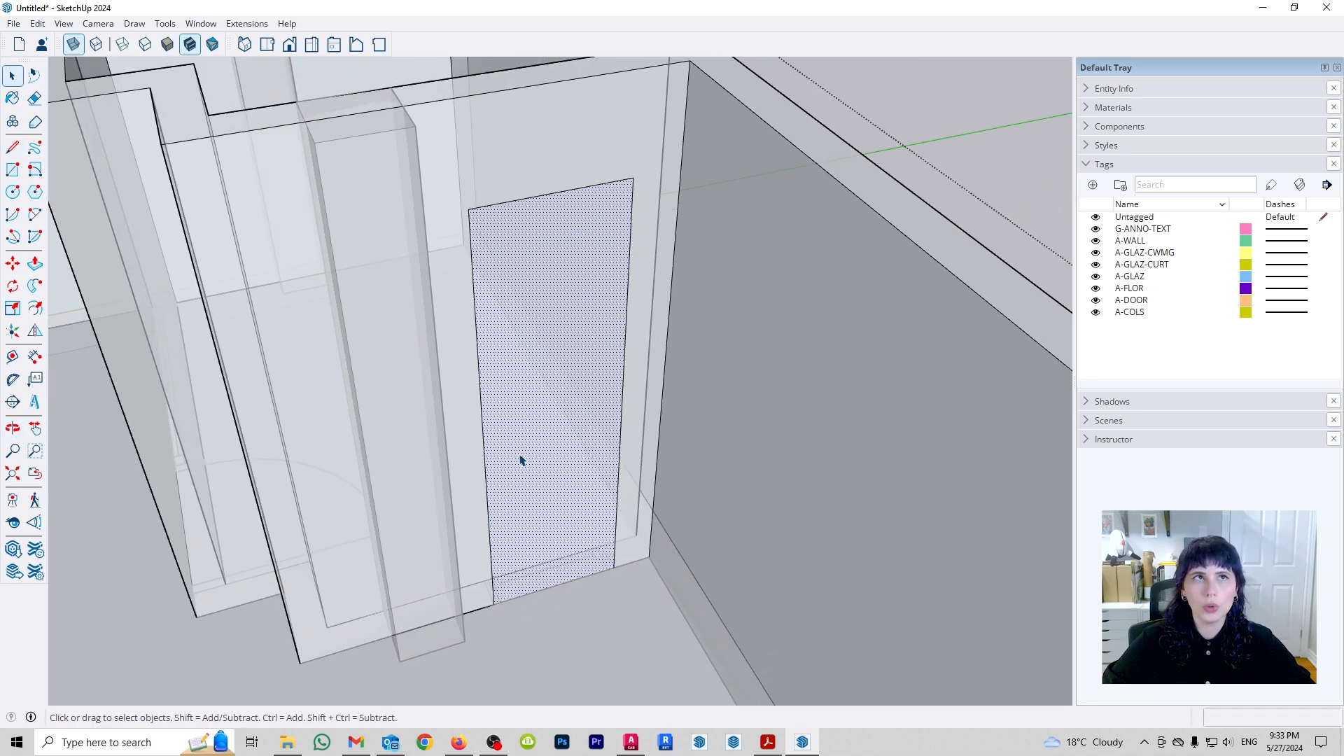
pyautogui.click(484, 456)
pyautogui.click(474, 313)
pyautogui.click(480, 375)
pyautogui.click(479, 335)
pyautogui.press('l')
pyautogui.click(478, 349)
pyautogui.click(626, 316)
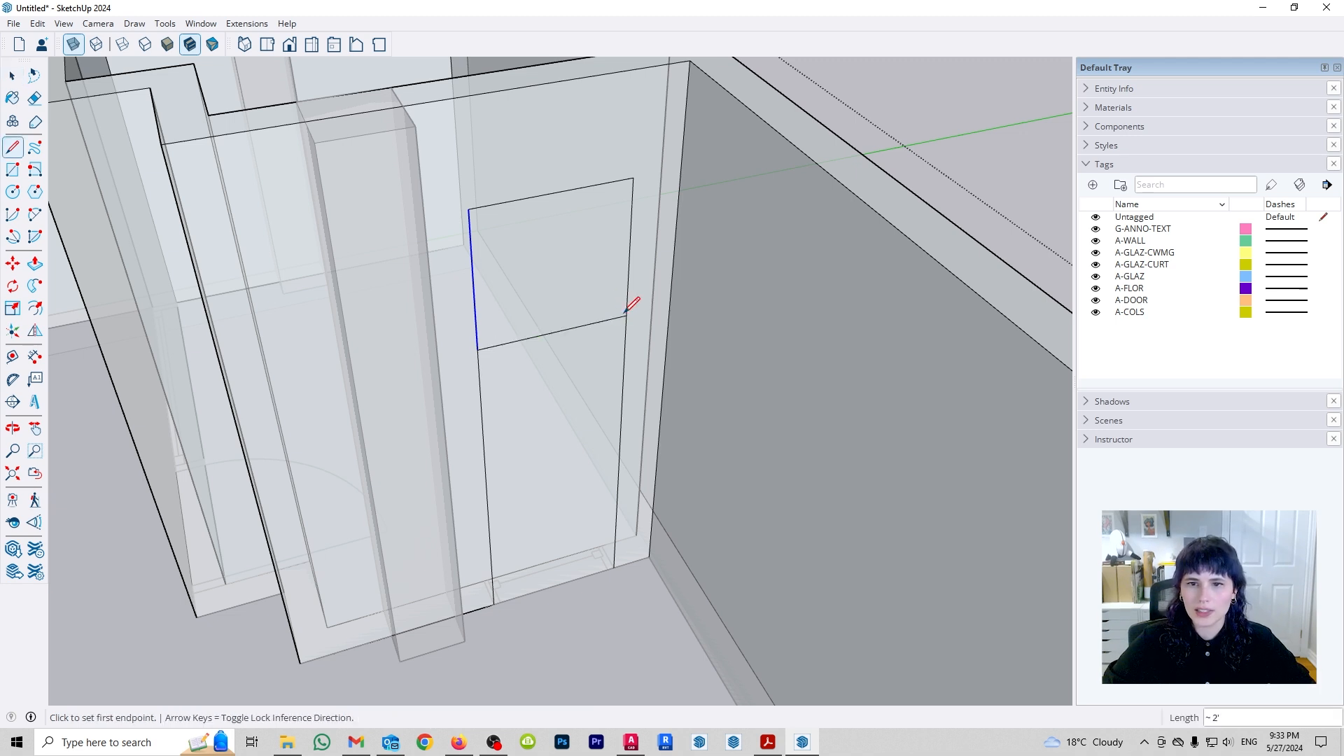
# - Turn off X-ray, then select the window face above the sill line and the side edges below it in turn
pyautogui.hotkey('alt', 'x')
pyautogui.press('space')
pyautogui.click(607, 298)
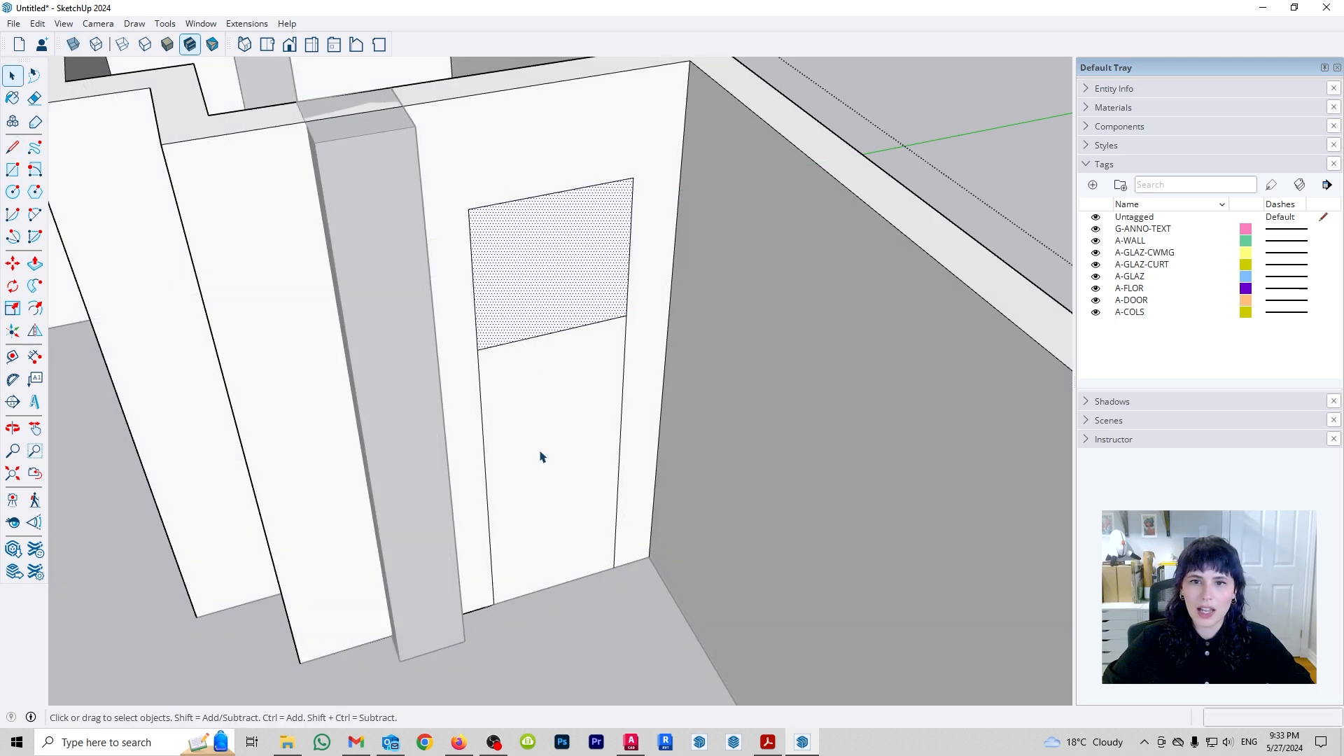
pyautogui.moveTo(599, 255); pyautogui.dragTo(597, 361, button='middle')
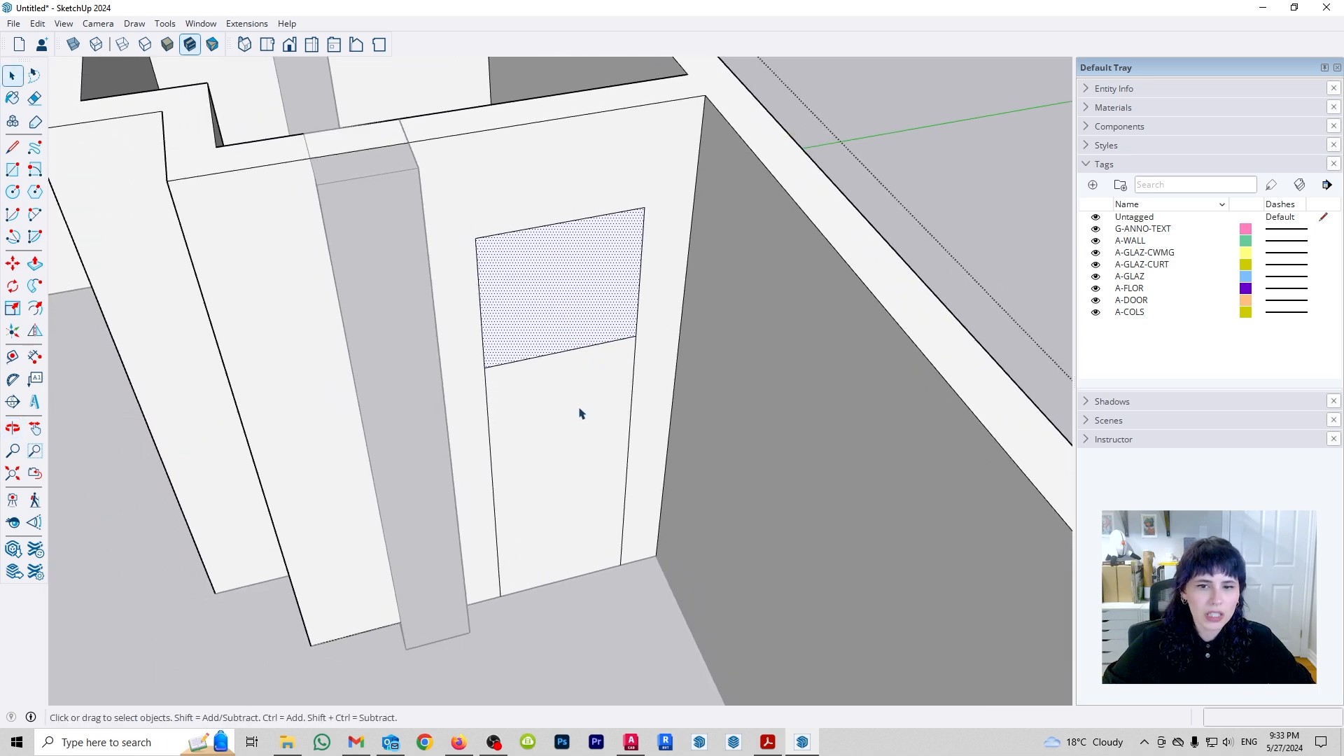
pyautogui.click(492, 491)
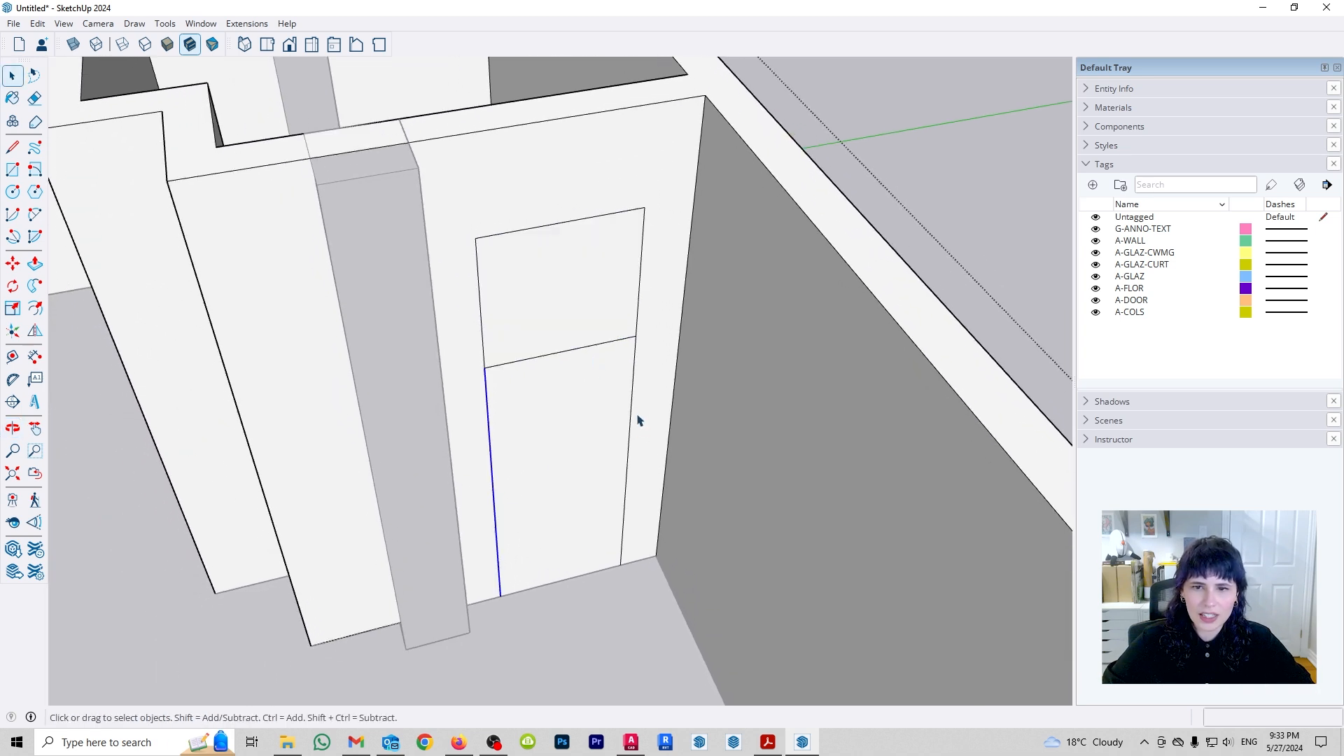
pyautogui.click(637, 416)
pyautogui.click(631, 418)
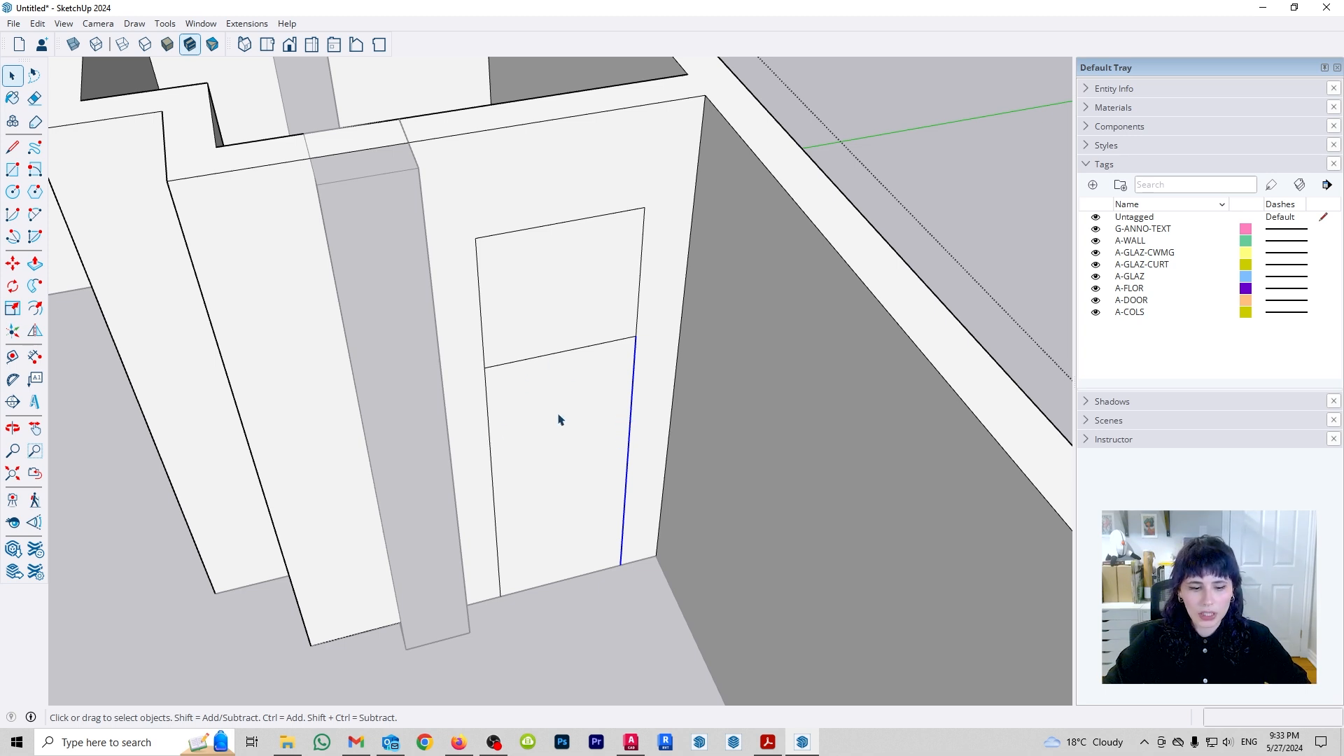
# - Undo the small window's outline and sill line on the partition face and leave the walls group
pyautogui.hotkey('ctrl', 'z')
pyautogui.hotkey('ctrl', 'z')
pyautogui.hotkey('ctrl', 'z')
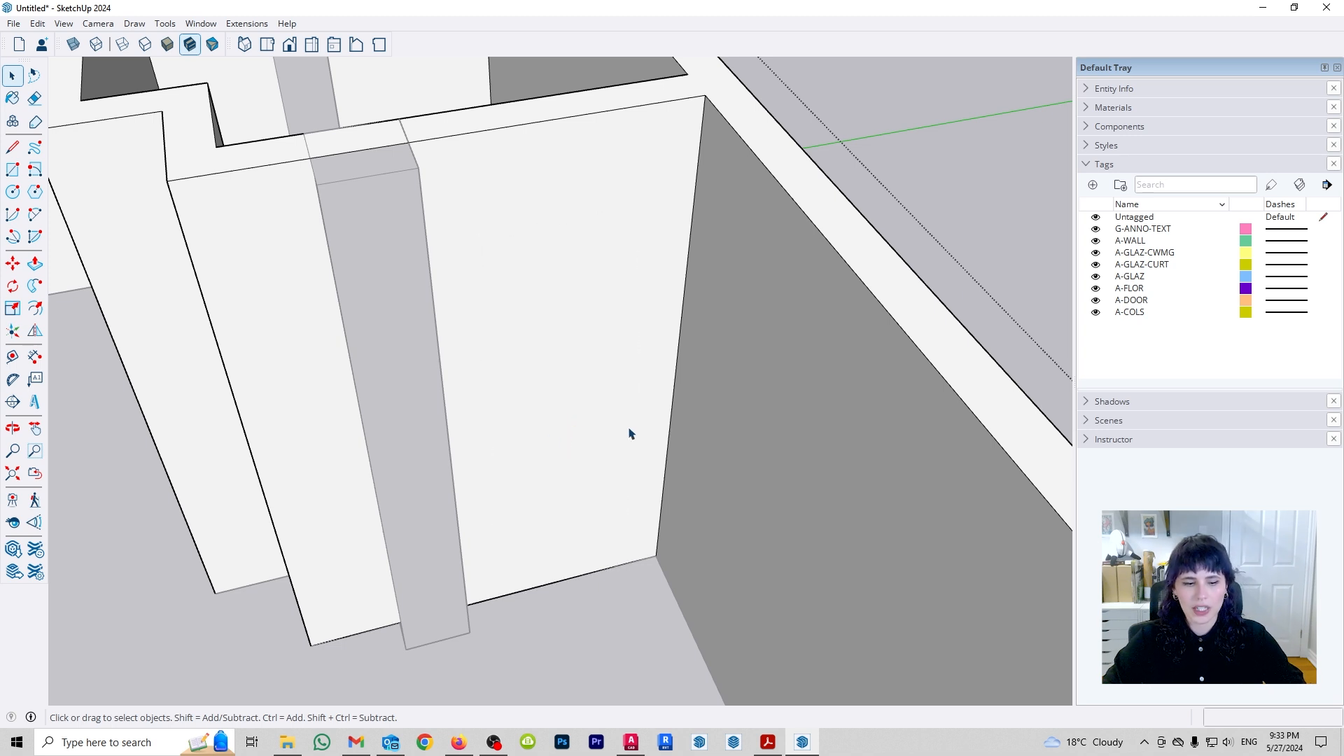
pyautogui.hotkey('ctrl', 'z')
pyautogui.scroll(-5, 576, 402)
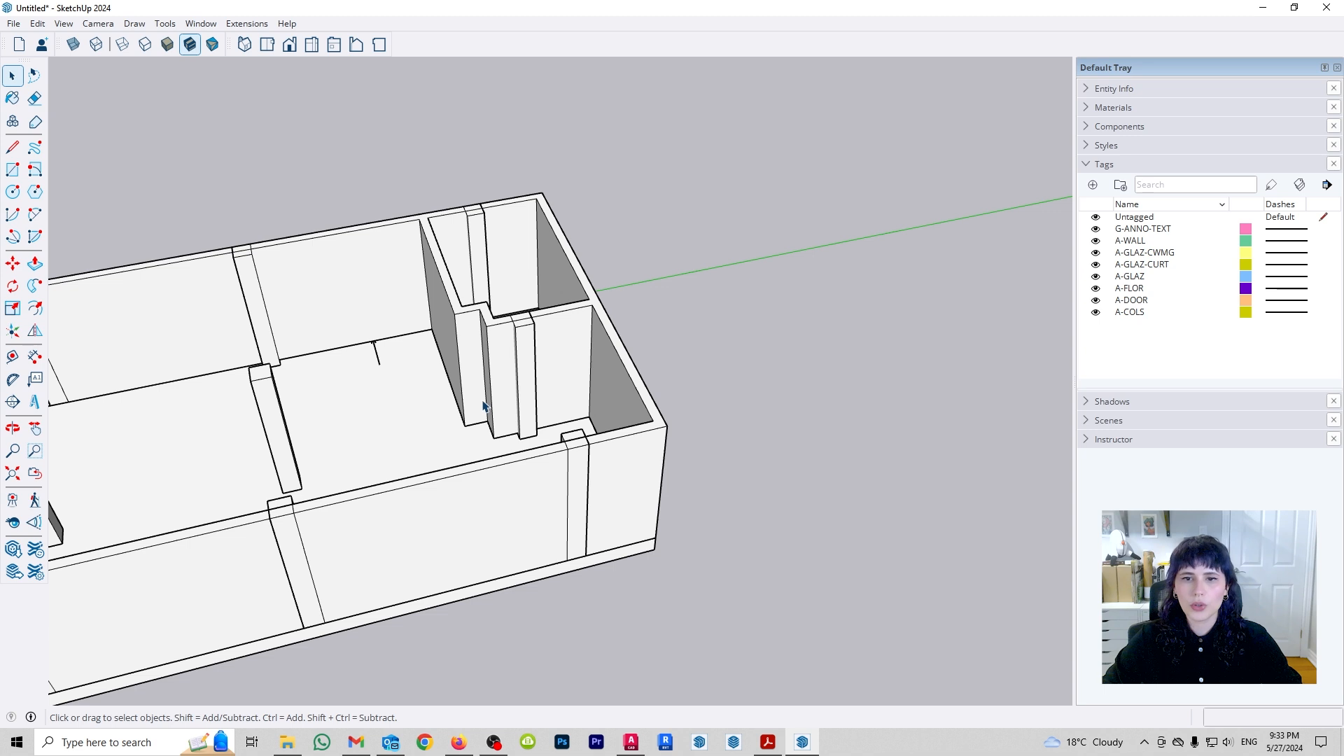
# - Switch to the top view and draw a rectangle of about 24' 10" by 18' 11" in the empty area beside the building
pyautogui.hotkey('ctrl', '1')
pyautogui.keyDown('shift'); pyautogui.moveTo(723, 504); pyautogui.dragTo(342, 555, button='middle'); pyautogui.keyUp('shift')
pyautogui.keyDown('shift'); pyautogui.moveTo(518, 453); pyautogui.dragTo(542, 477, button='middle'); pyautogui.keyUp('shift')
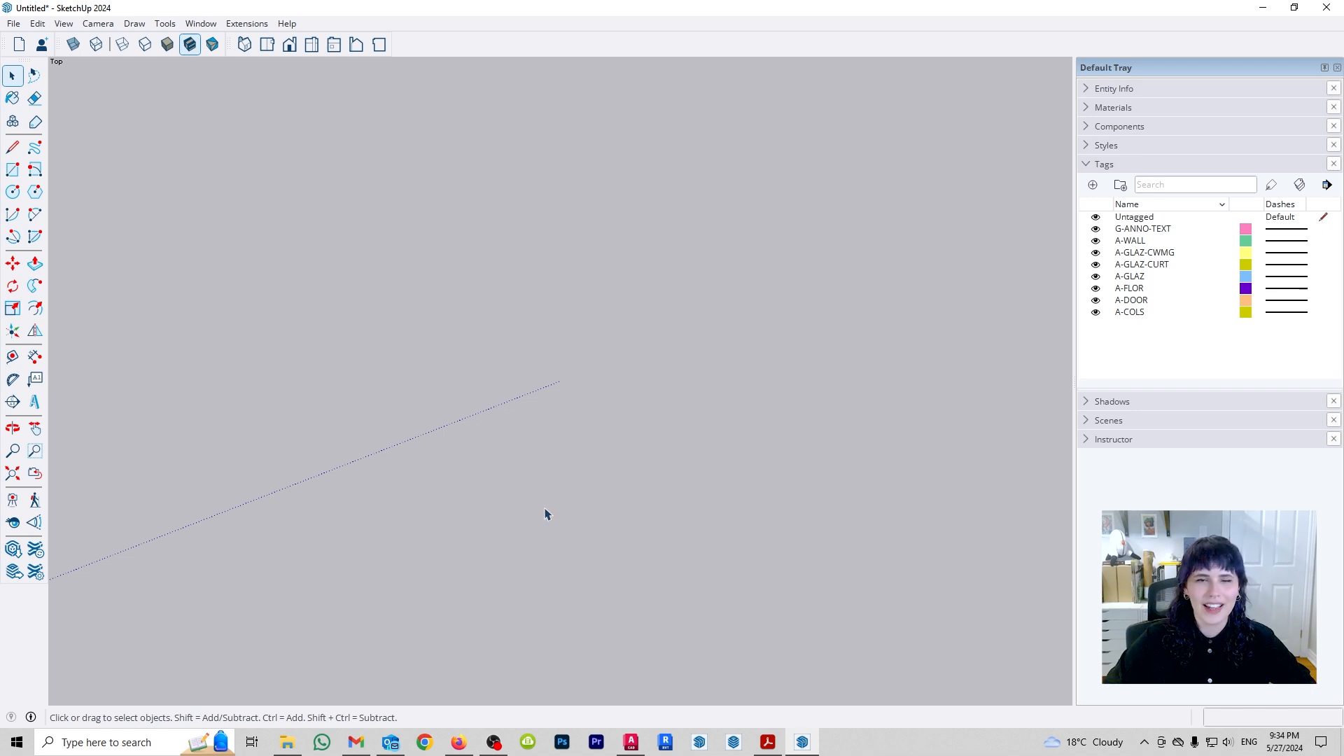
pyautogui.press('r')
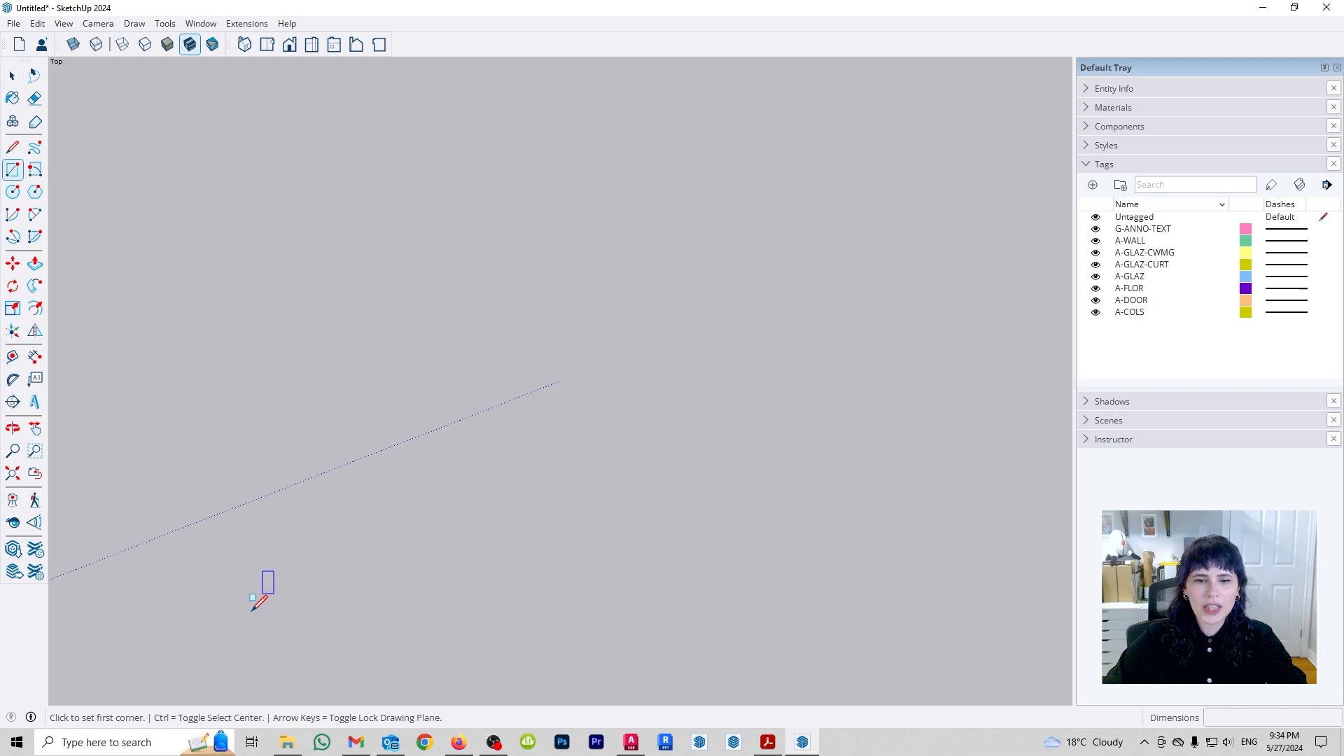
pyautogui.click(234, 616)
pyautogui.click(662, 289)
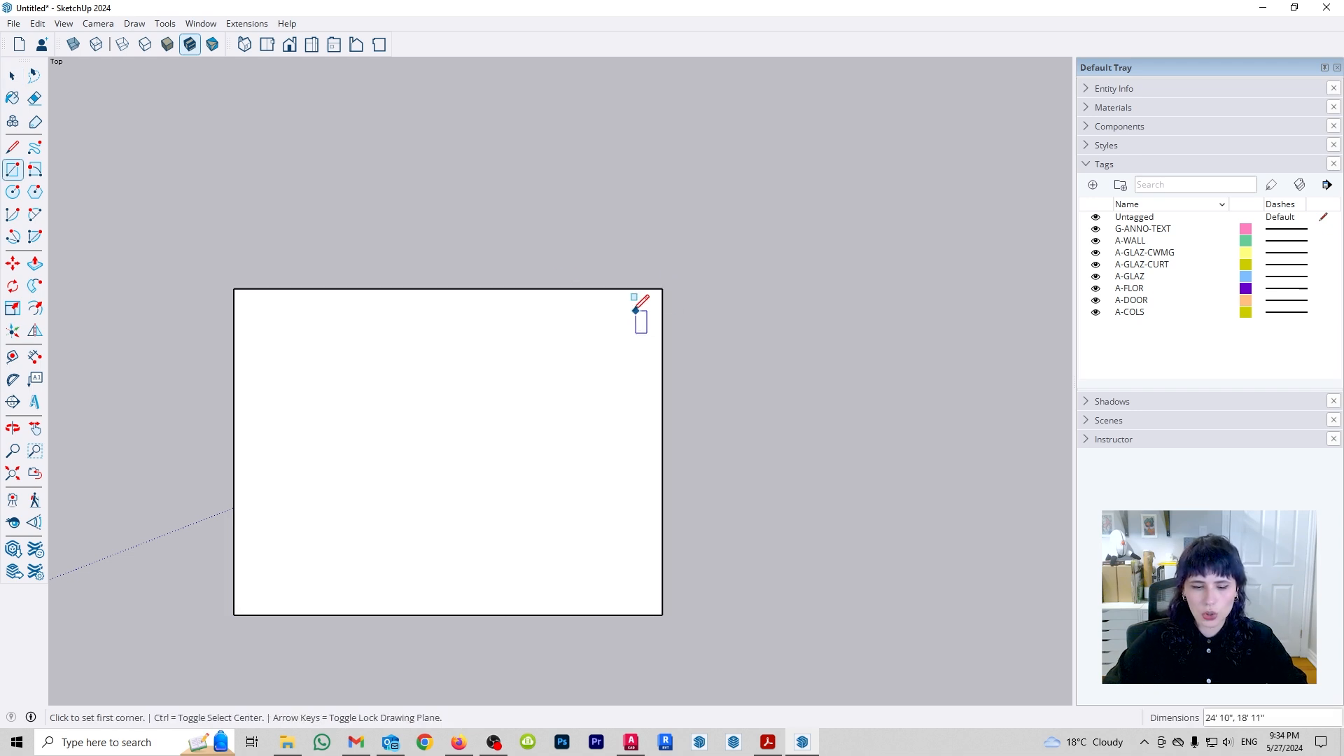
# - Draw a diagonal line across the rectangle's upper-right corner and delete the cut-off triangle with its outer edges
pyautogui.press('l')
pyautogui.click(417, 289)
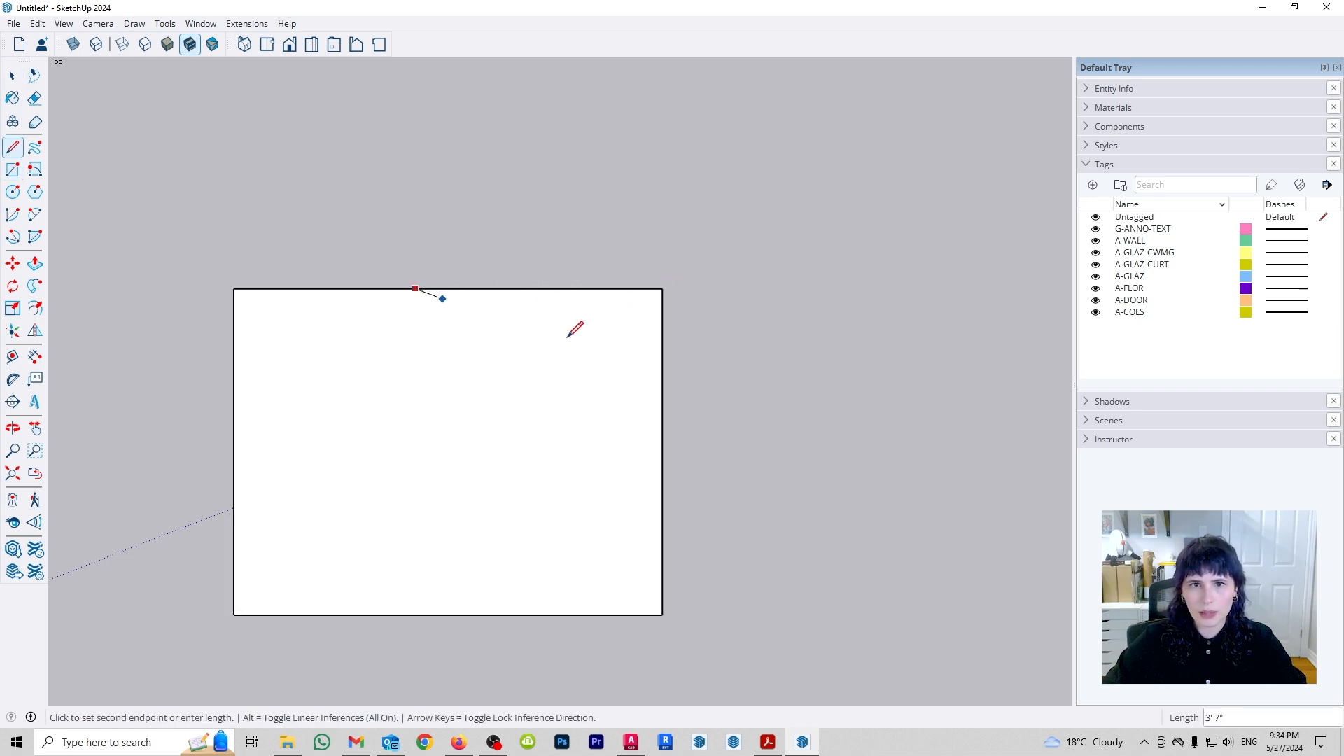
pyautogui.click(662, 449)
pyautogui.press('space')
pyautogui.doubleClick(631, 350)
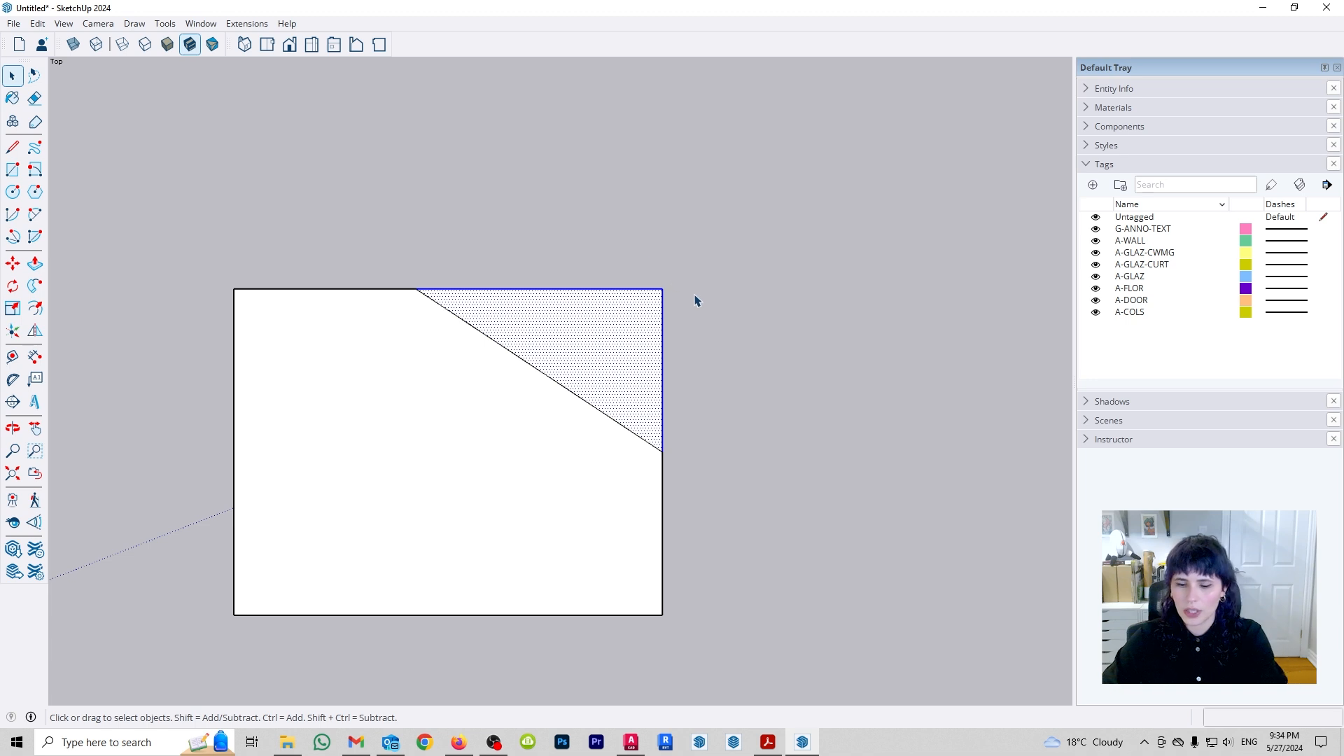
pyautogui.press('Delete')
# - Round the shape's lower-left corner with a tangent two-point arc and remove the corner outside it
pyautogui.keyDown('shift'); pyautogui.moveTo(452, 508); pyautogui.dragTo(536, 495, button='middle'); pyautogui.keyUp('shift')
pyautogui.press('a')
pyautogui.click(313, 458)
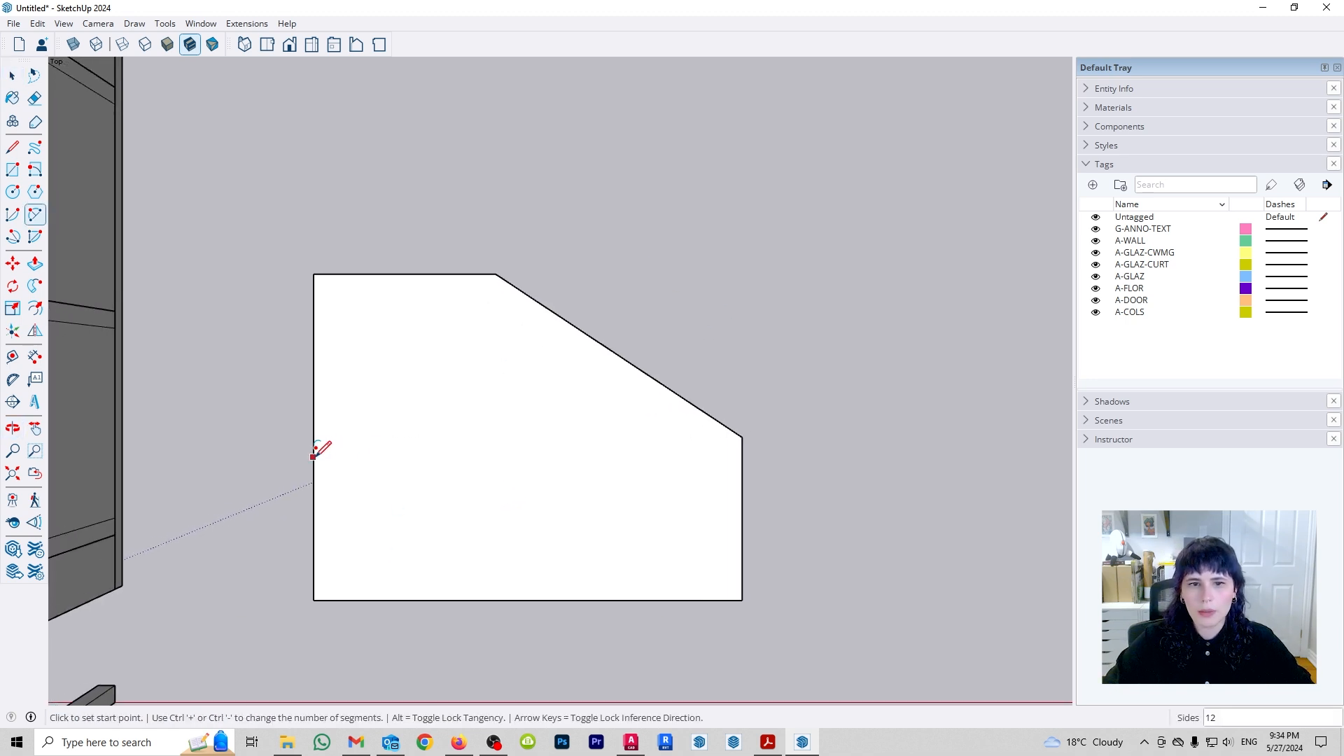
pyautogui.doubleClick(459, 598)
pyautogui.press('space')
pyautogui.click(582, 428)
pyautogui.click(747, 381)
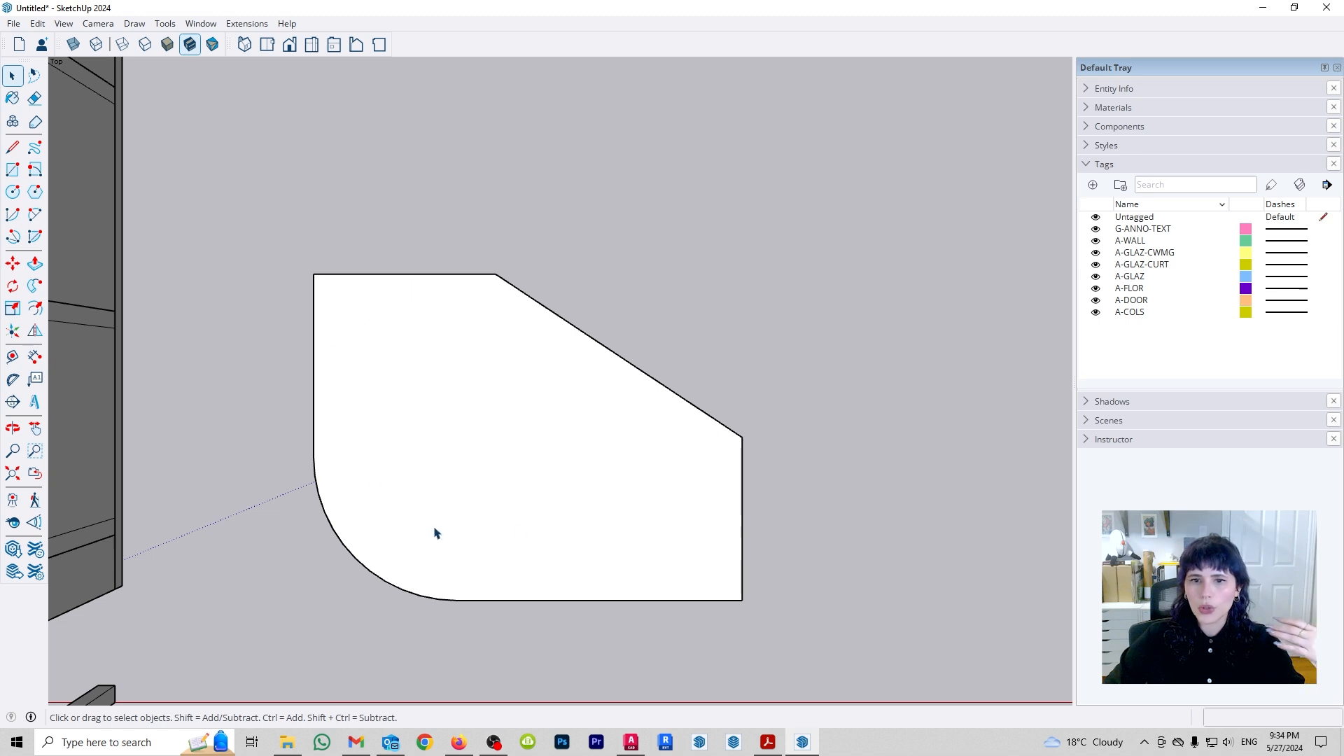
# - Offset the shape's outline inward by about 3'
pyautogui.press('f')
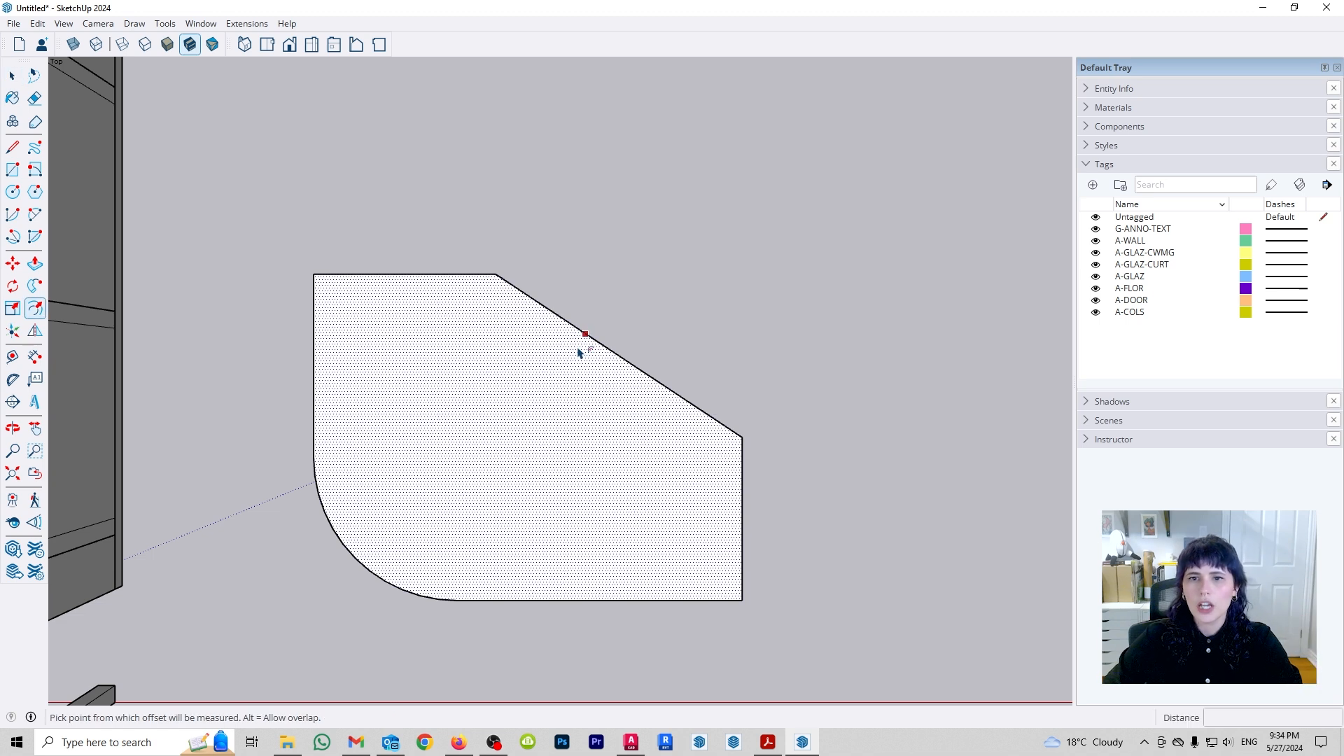
pyautogui.click(585, 334)
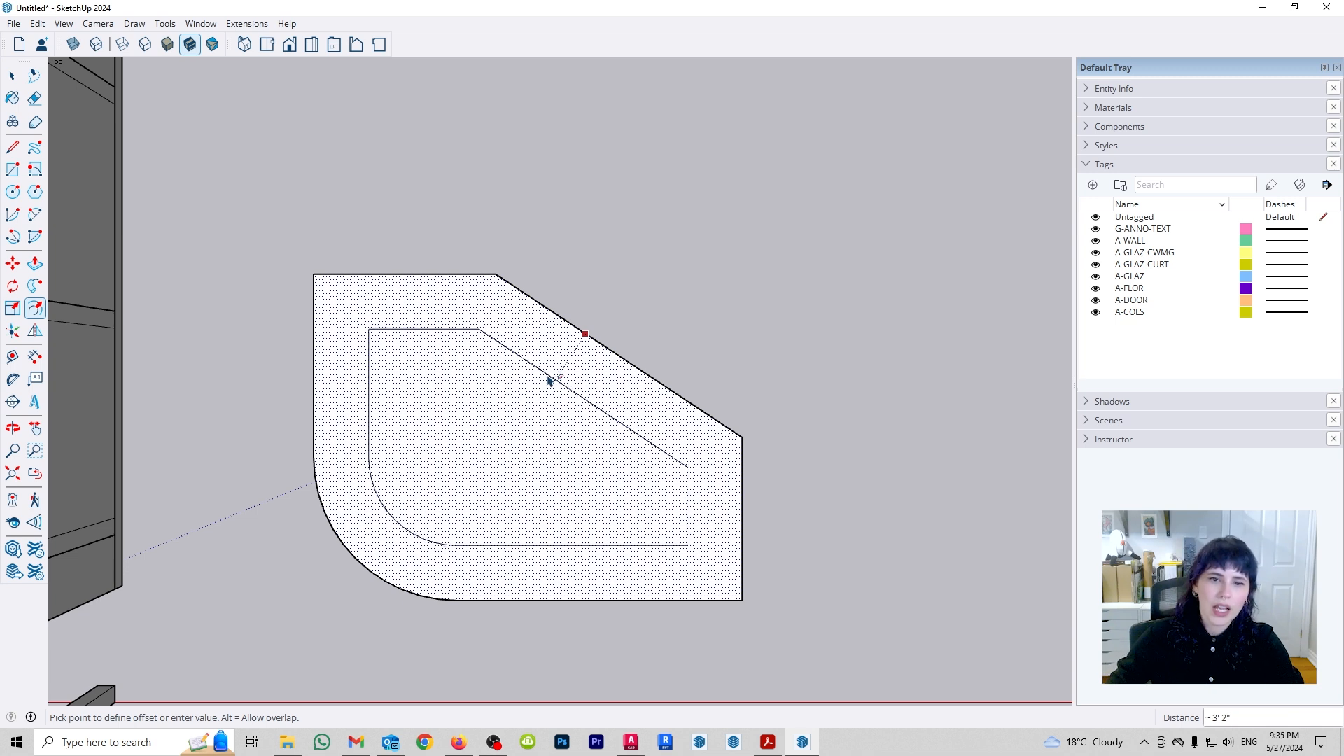
pyautogui.press('Escape')
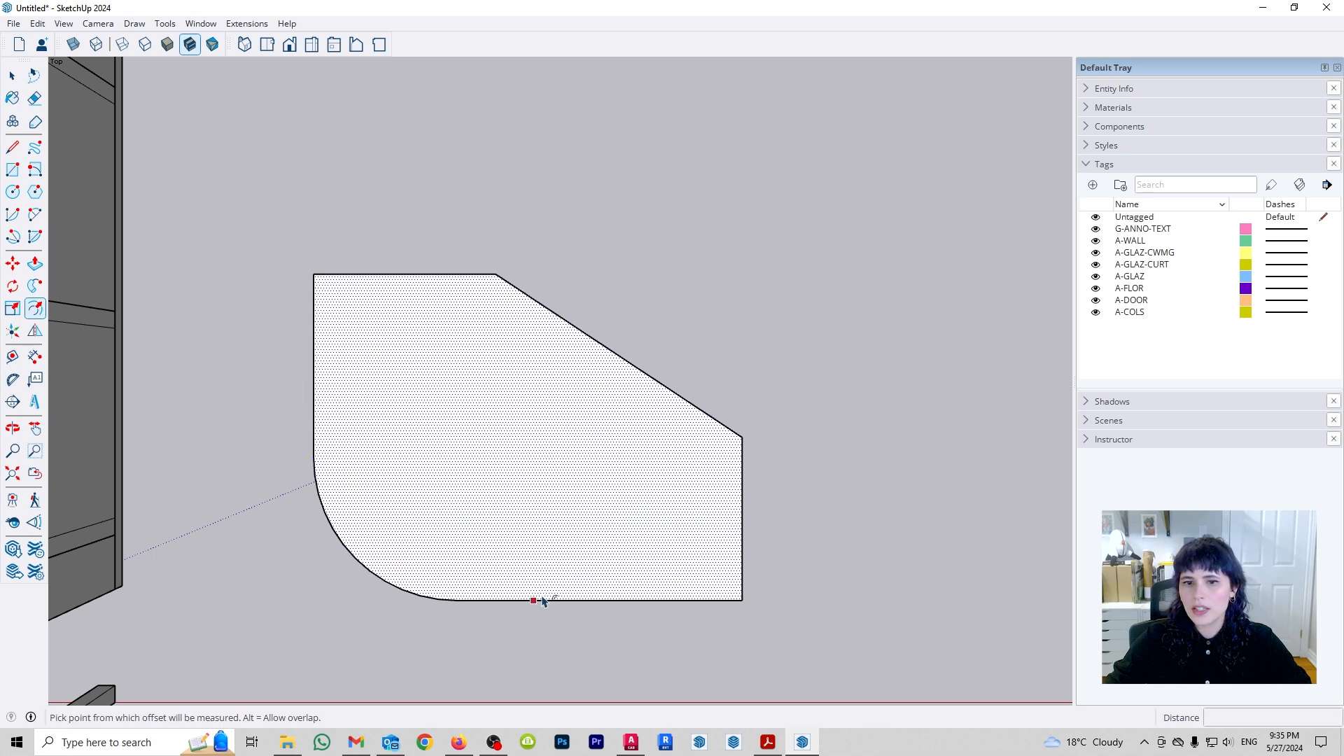
pyautogui.click(431, 535)
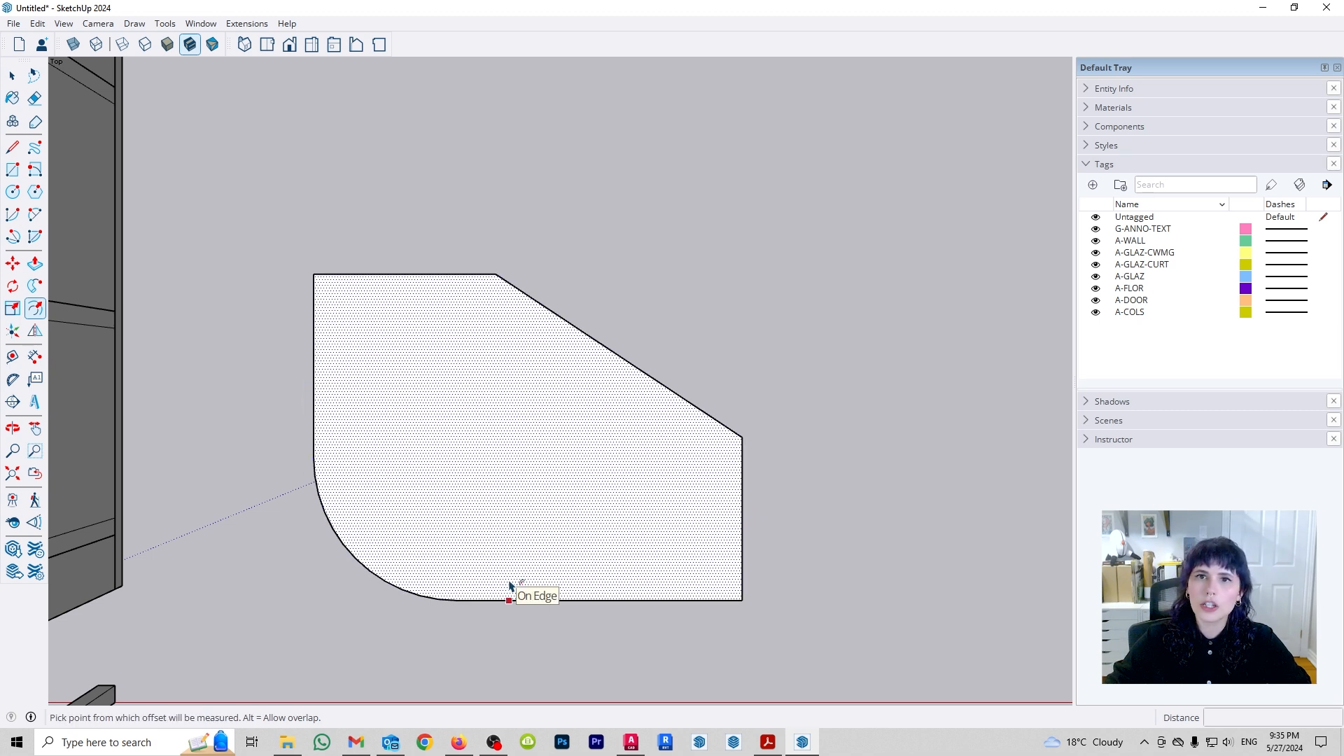
pyautogui.click(589, 346)
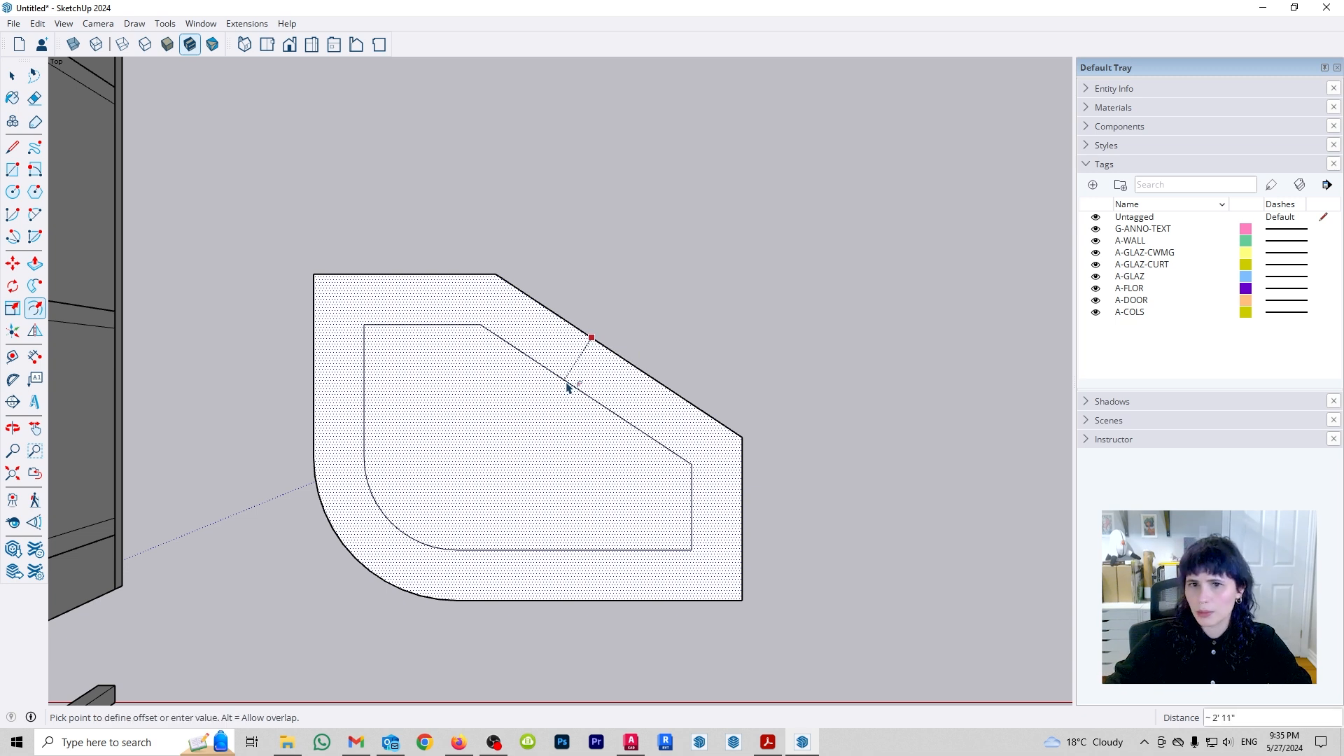
pyautogui.click(567, 386)
# - Offset the shape's outer outline inward again by 4'
pyautogui.click(516, 600)
pyautogui.write("4'")
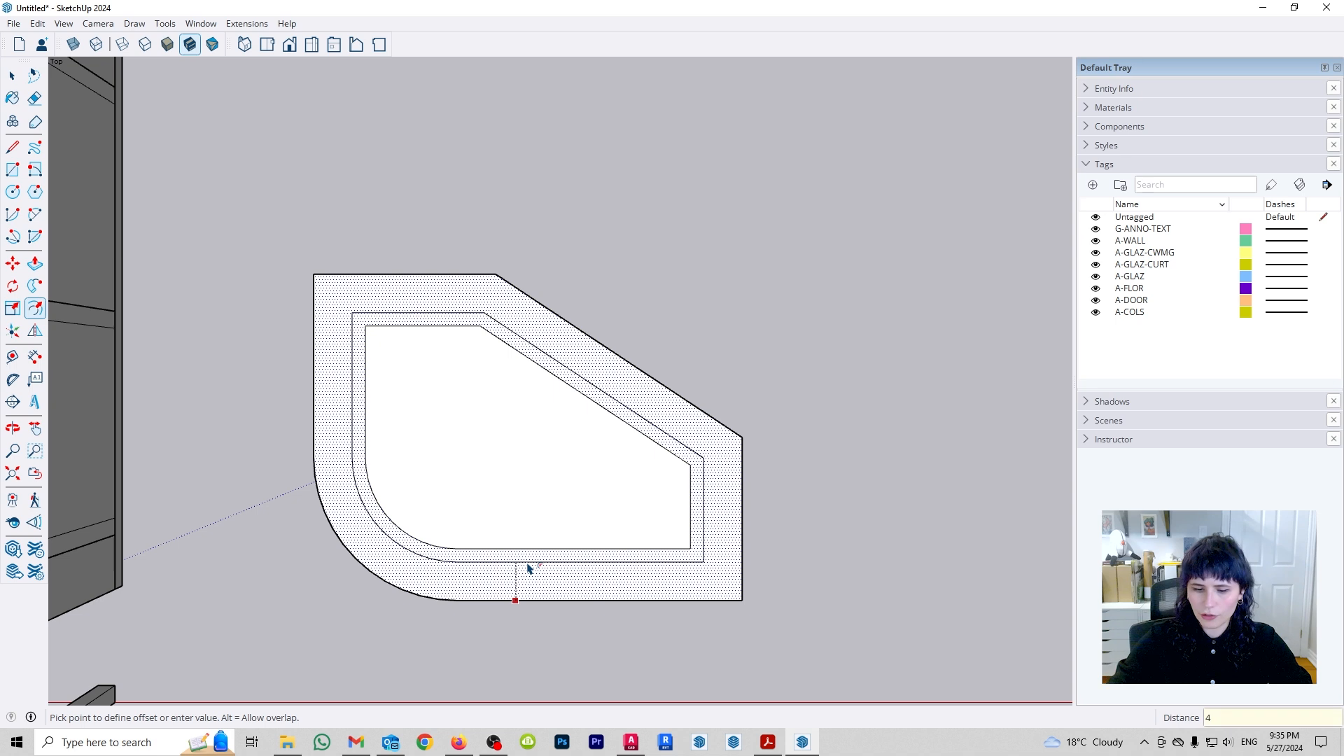
pyautogui.press('Return')
pyautogui.press('space')
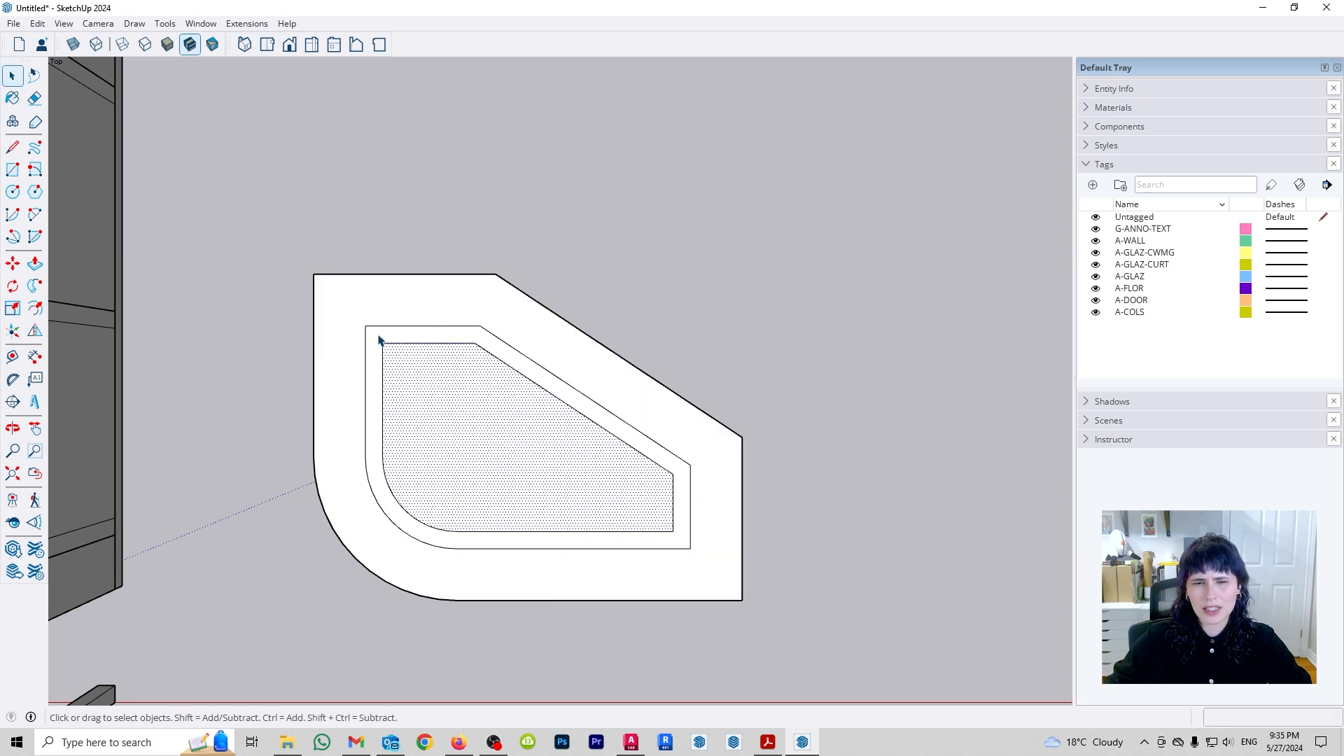
# - Draw short lines joining the 4' offset outline to the 3' one at its upper-left and lower-right corners
pyautogui.press('l')
pyautogui.click(382, 343)
pyautogui.click(383, 327)
pyautogui.press('space')
pyautogui.click(674, 529)
pyautogui.press('Escape')
pyautogui.press('space')
# - Delete the right, diagonal and top edges of the innermost outline
pyautogui.click(674, 504)
pyautogui.press('Delete')
pyautogui.click(658, 467)
pyautogui.click(661, 465)
pyautogui.press('Delete')
pyautogui.click(419, 344)
pyautogui.press('Delete')
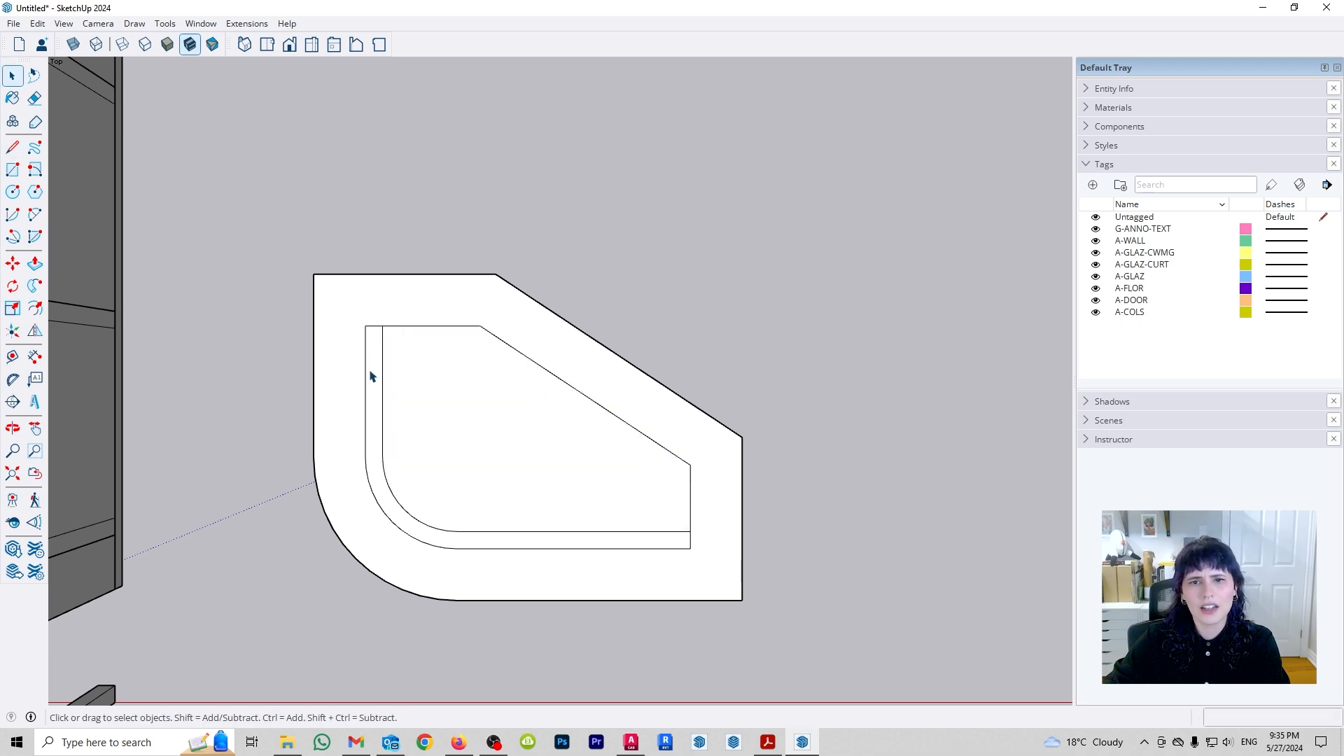
# - Try deleting the straight left edge of the 3' offset outline
pyautogui.click(367, 383)
pyautogui.press('Delete')
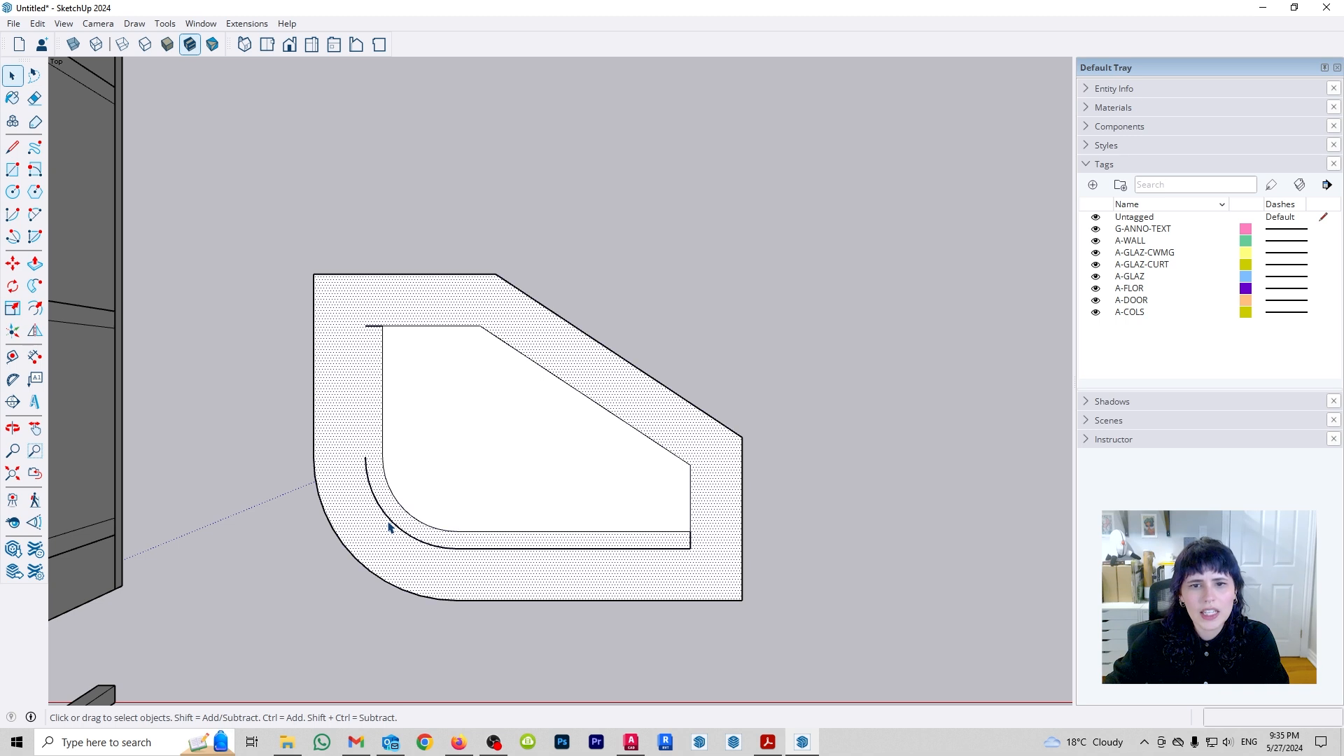
pyautogui.hotkey('ctrl', 'z')
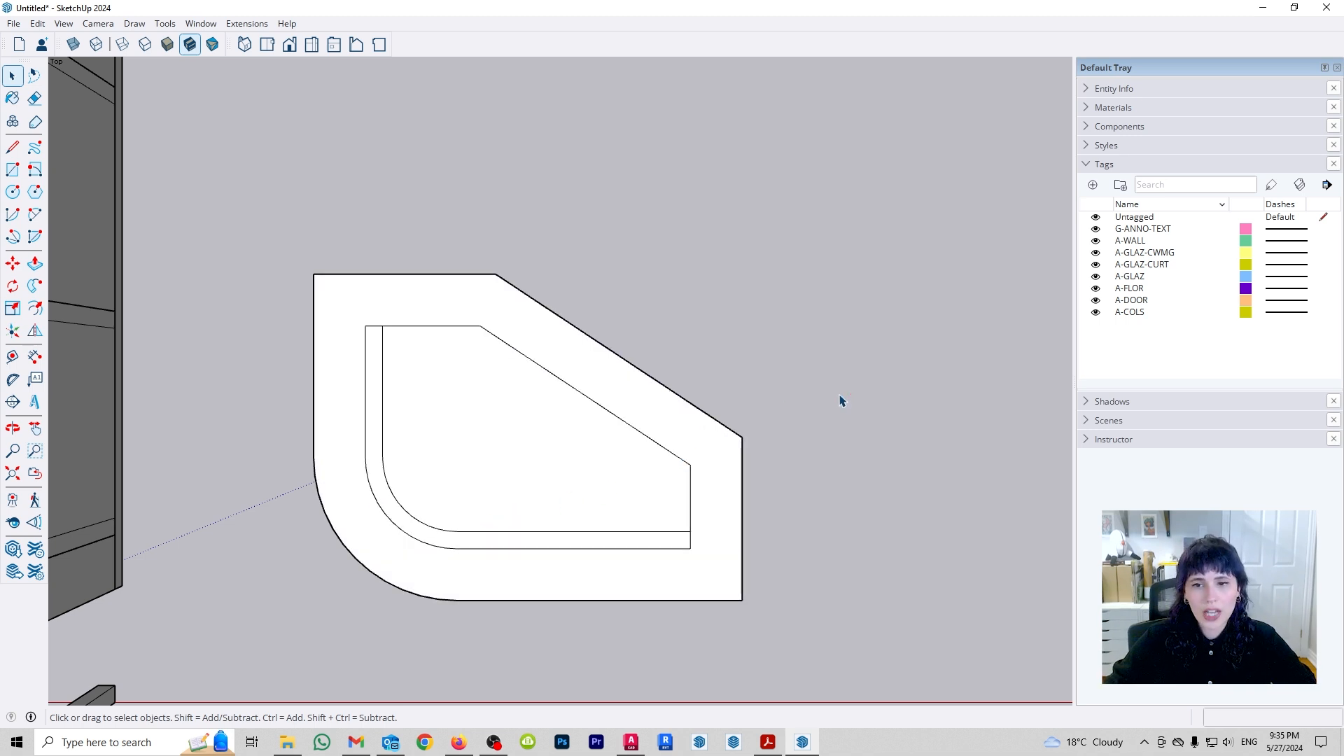
# - Undo the edge deletions, the short joining lines and both inward offsets, back to the plain outer outline
pyautogui.click(420, 333)
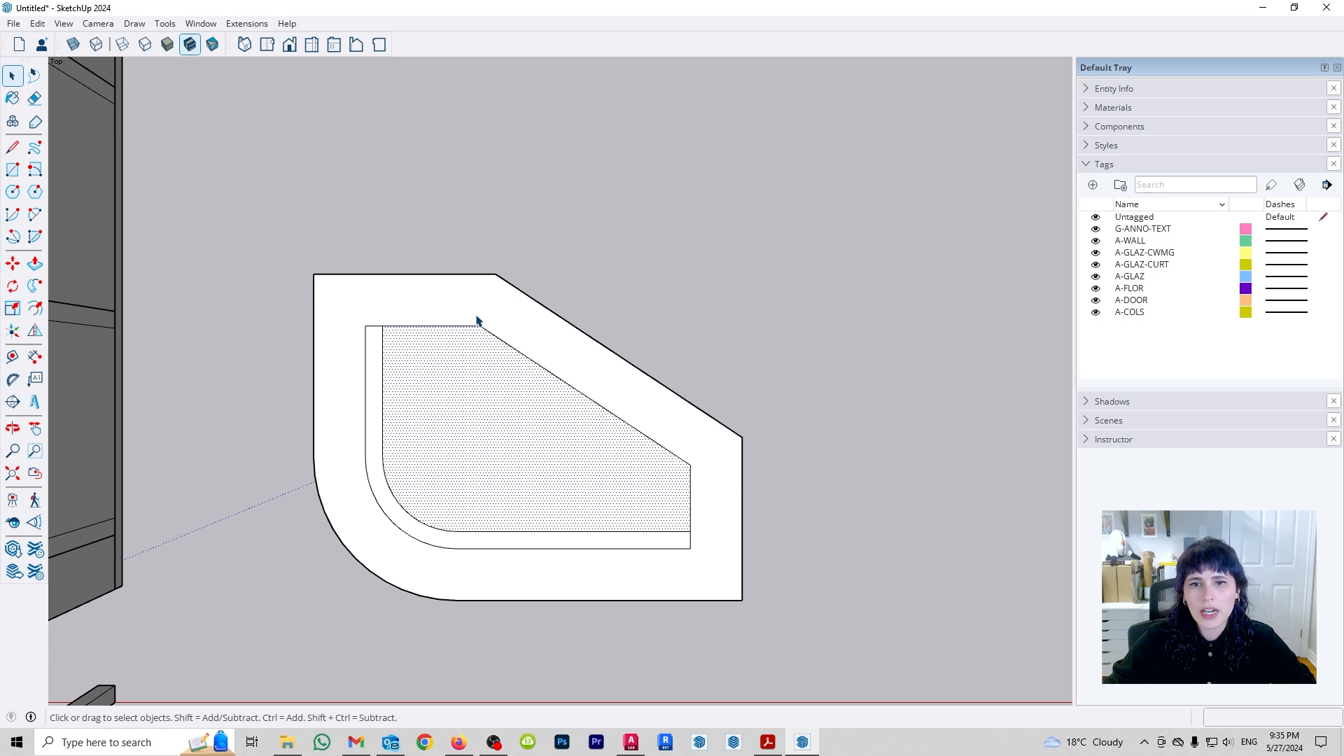
pyautogui.click(450, 327)
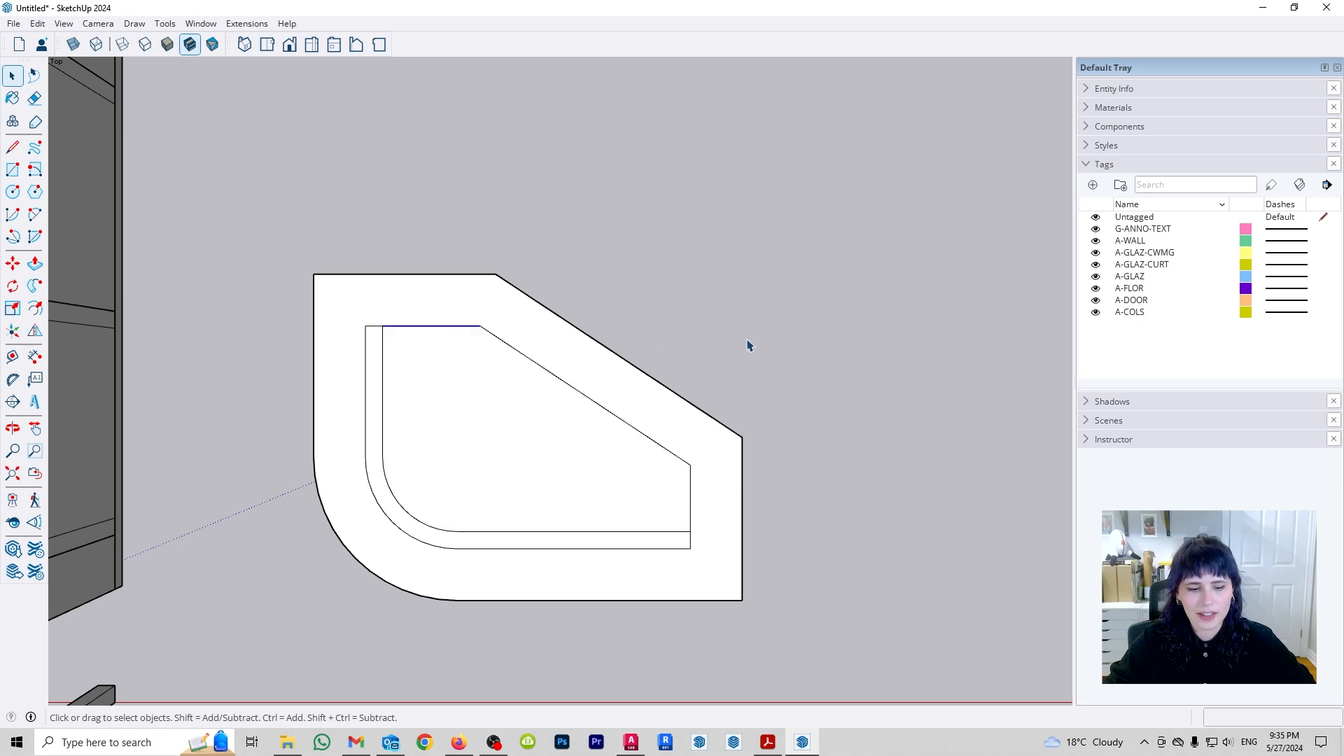
pyautogui.hotkey('ctrl', 'z')
pyautogui.hotkey('ctrl', 'z')
pyautogui.hotkey('ctrl', 'z')
pyautogui.hotkey('ctrl', 'z')
pyautogui.hotkey('ctrl', 'z')
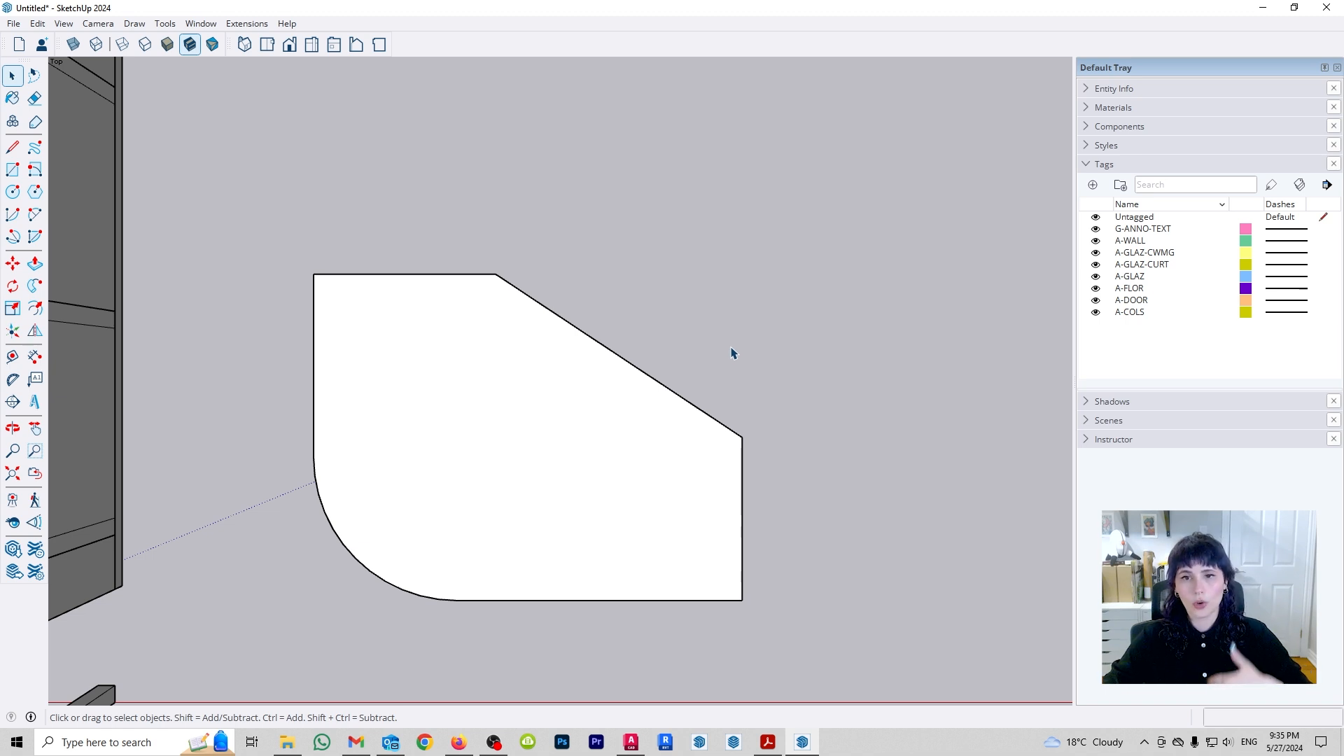
# - Measure the distance from the corner between the top and diagonal edges to the arc's lower end
pyautogui.press('t')
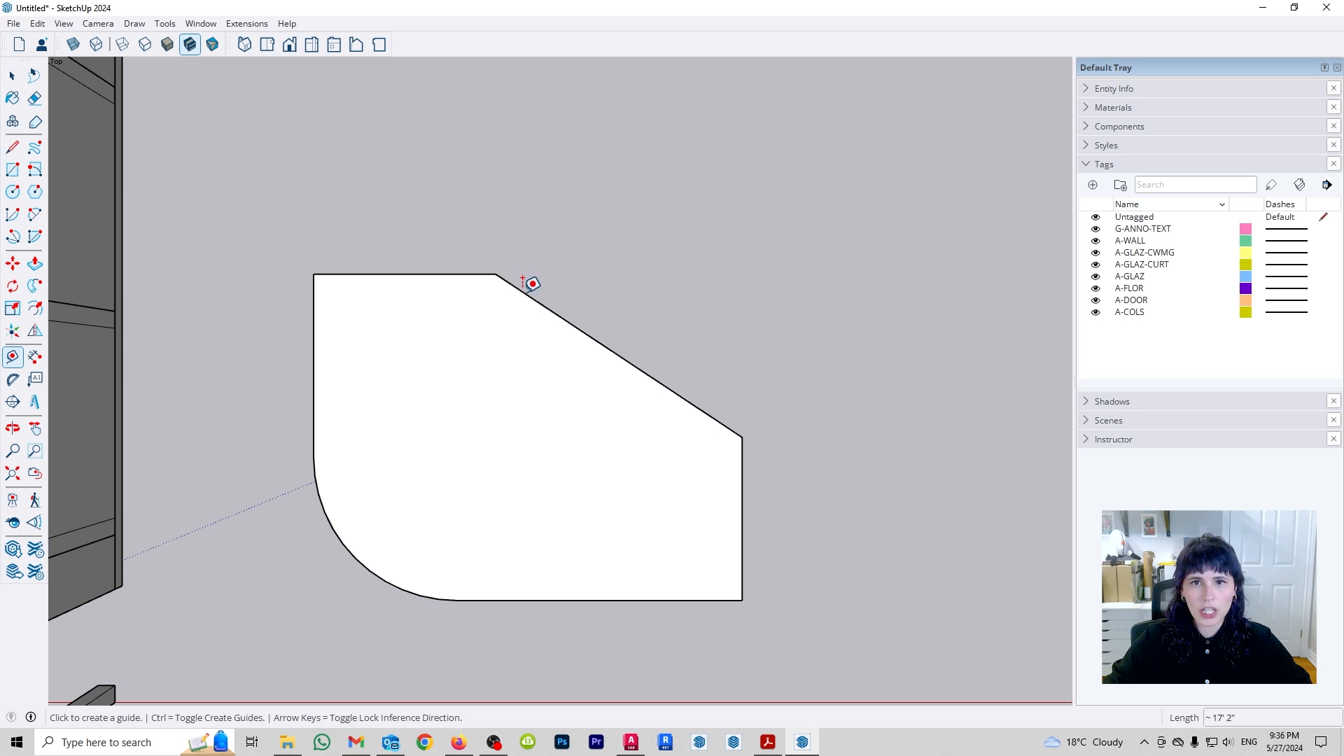
pyautogui.click(495, 274)
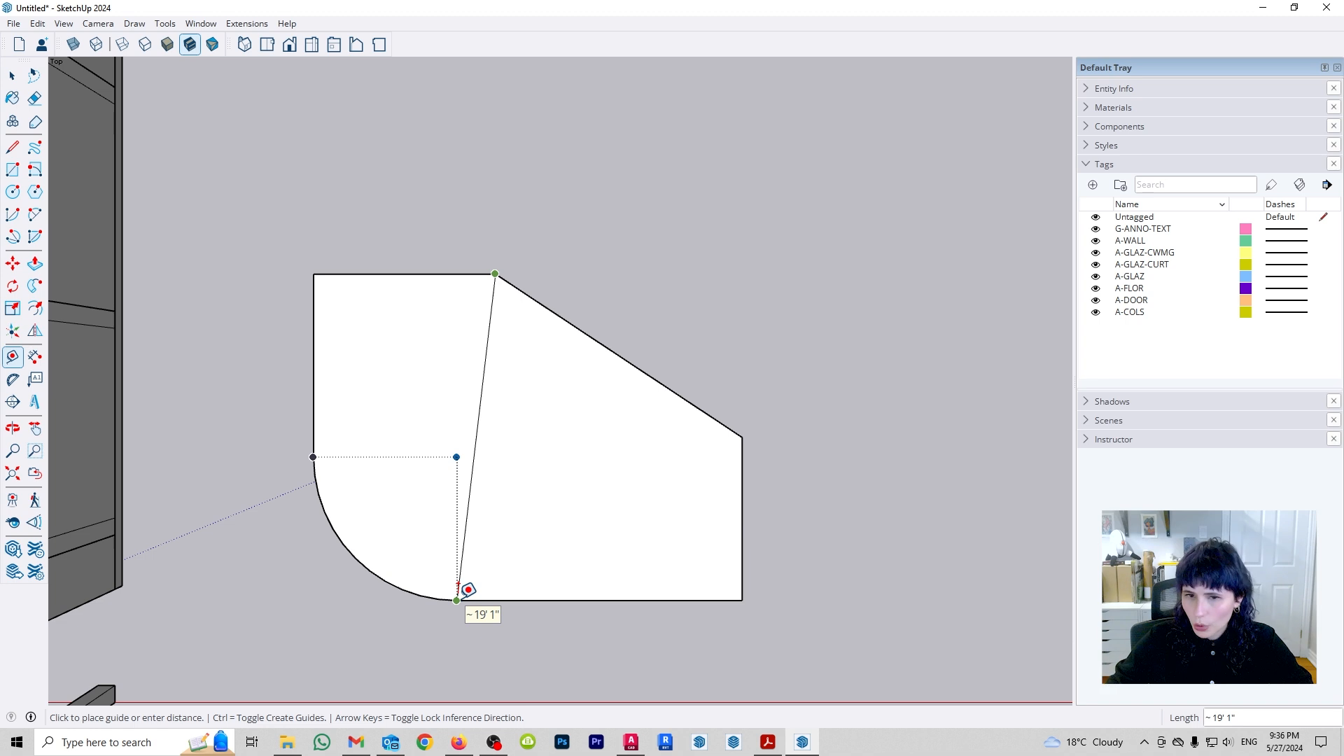
pyautogui.press('Escape')
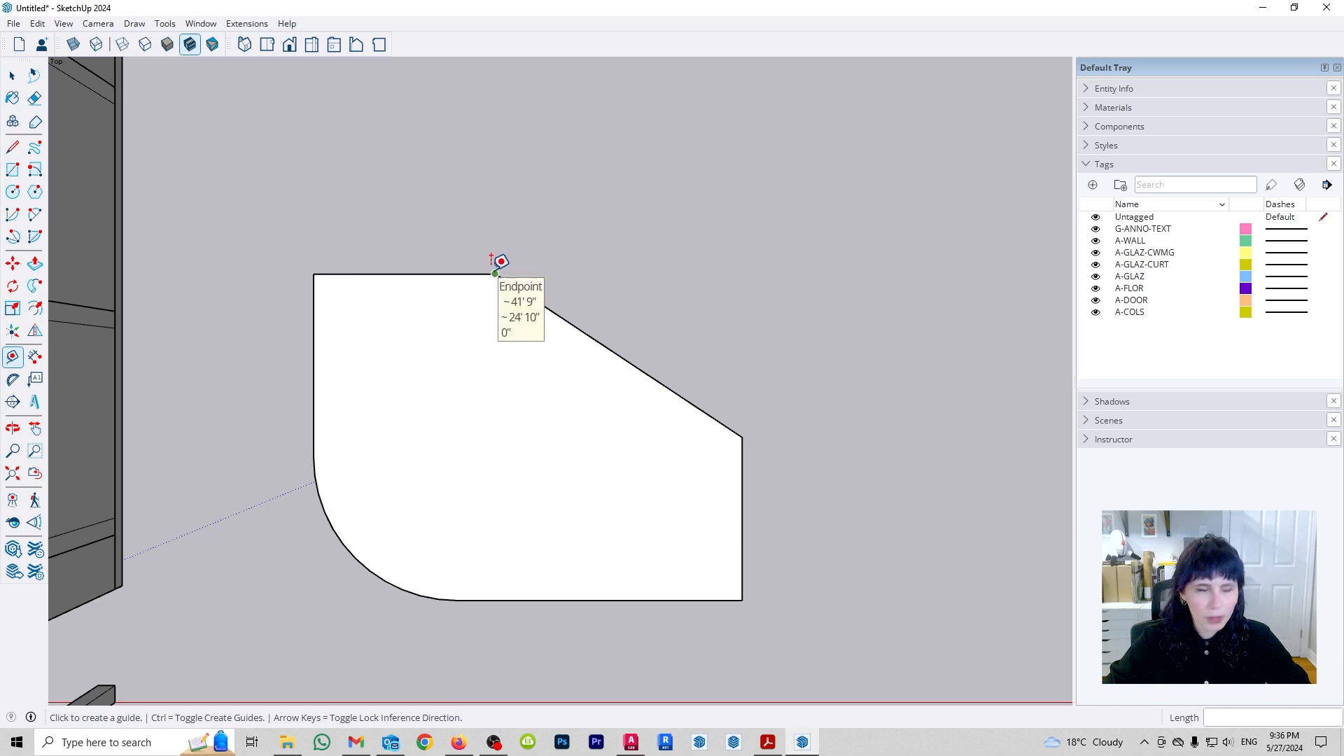
# - Place a guide parallel to the shape's diagonal edge, 3' inside the outline
pyautogui.click(547, 308)
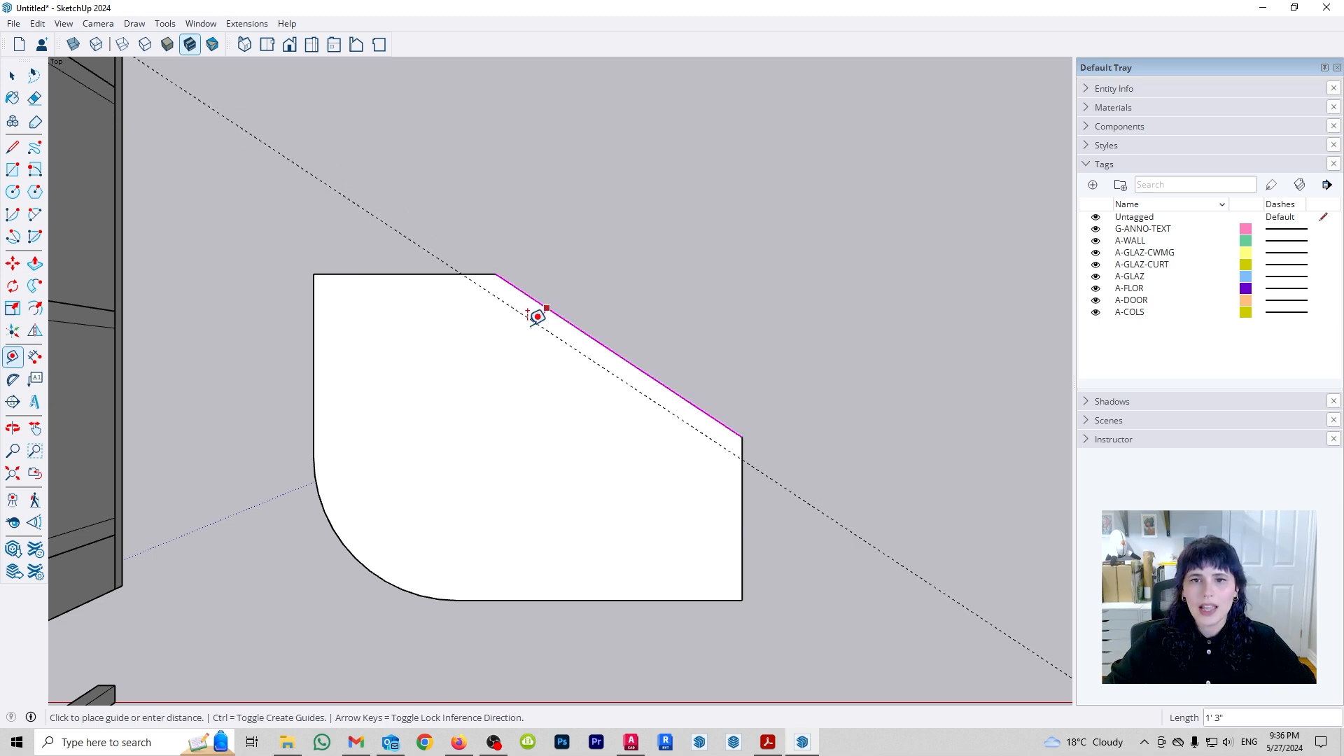
pyautogui.write("3'")
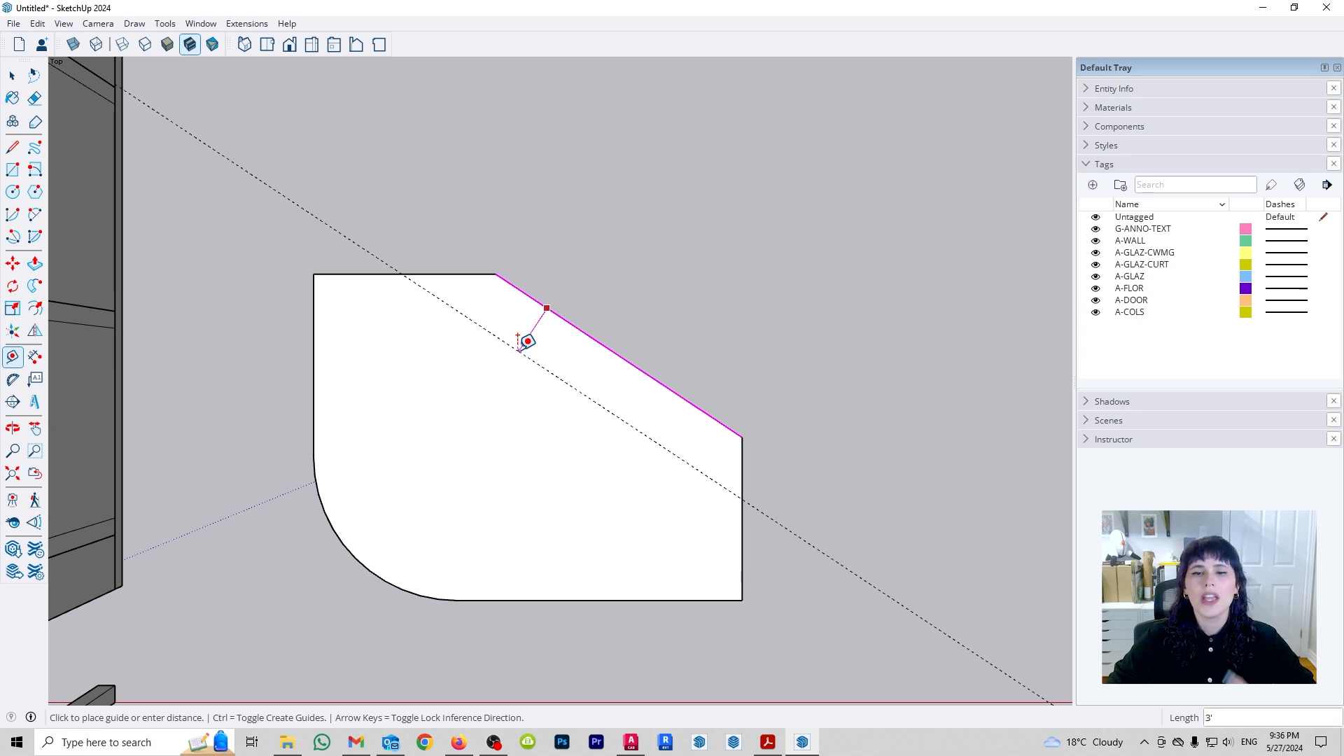
pyautogui.scroll(-4, 526, 350)
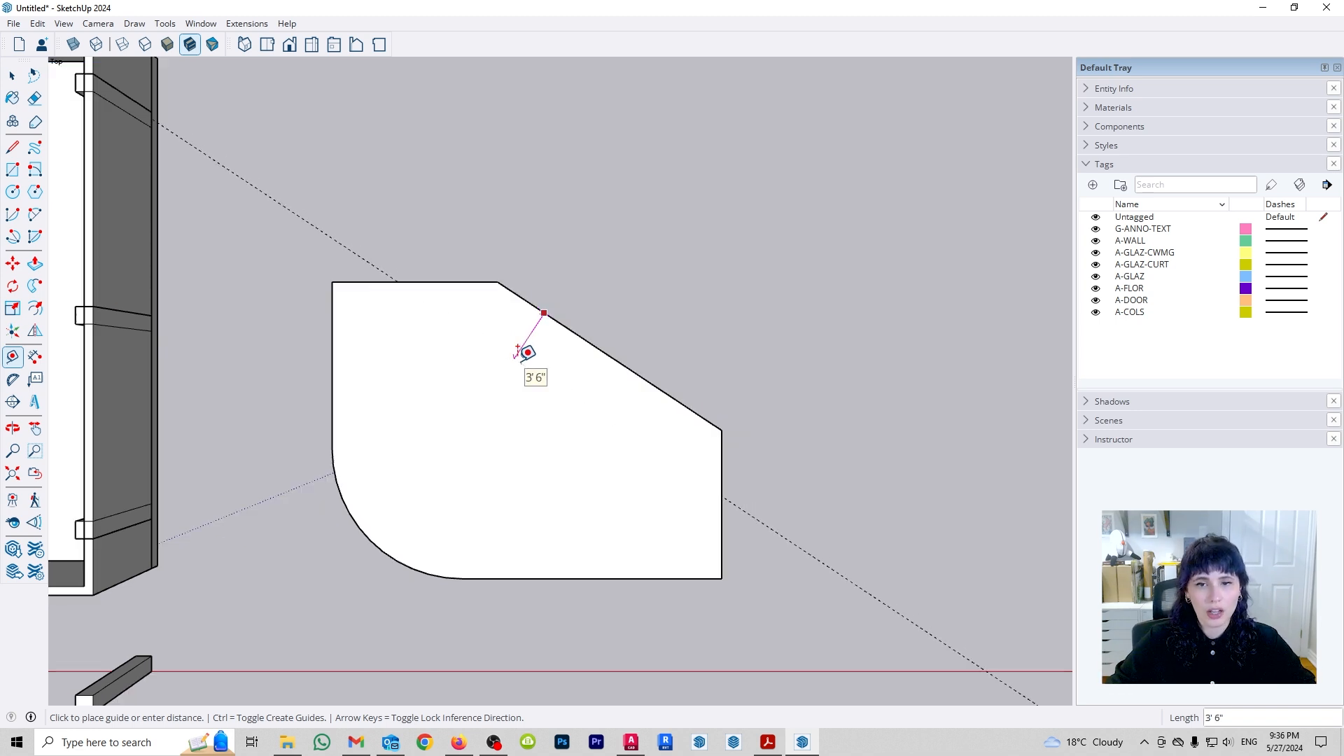
pyautogui.scroll(-7, 526, 353)
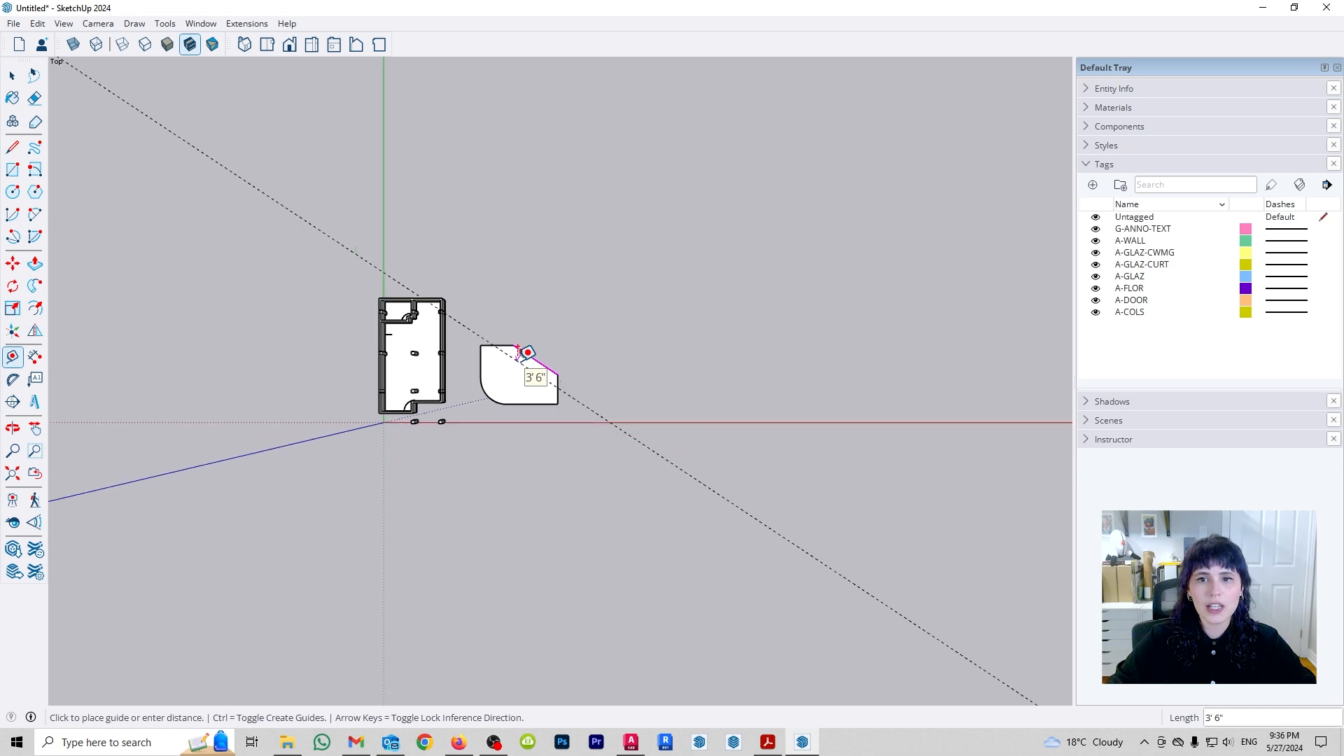
pyautogui.scroll(6, 527, 352)
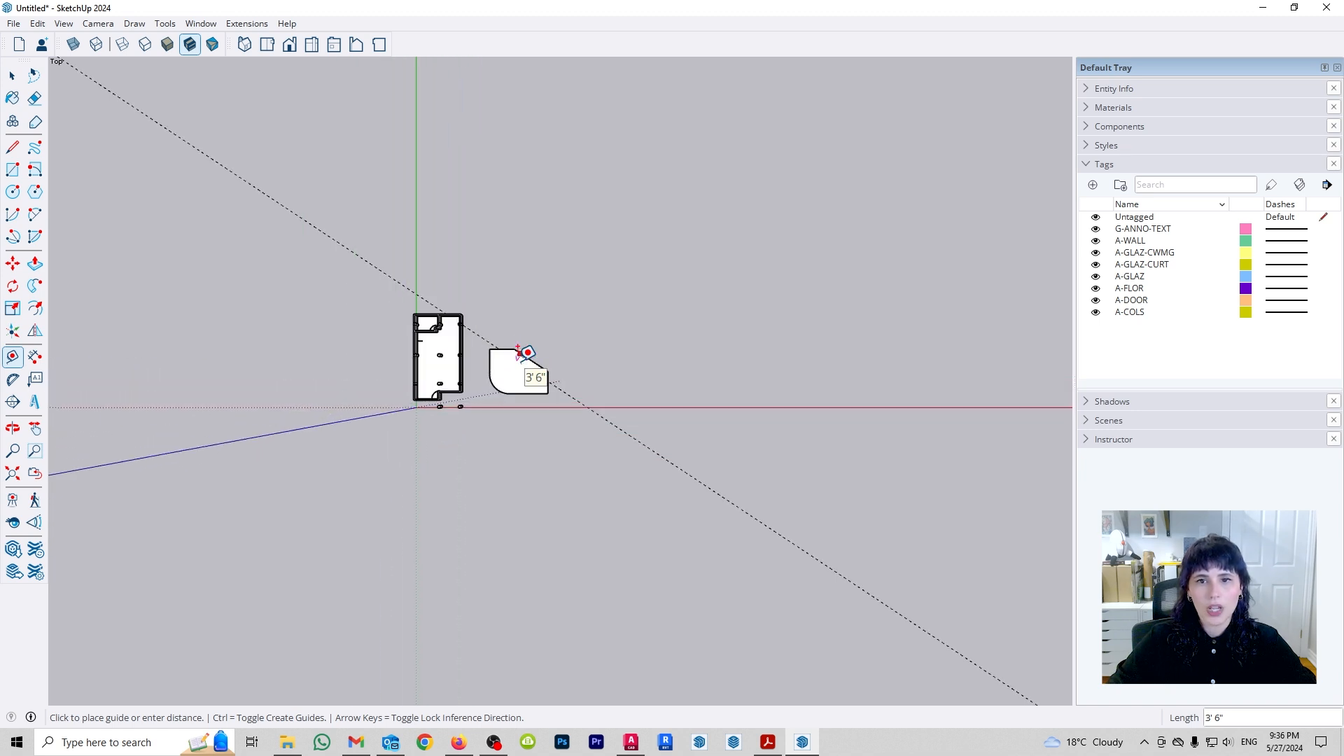
pyautogui.scroll(5, 526, 352)
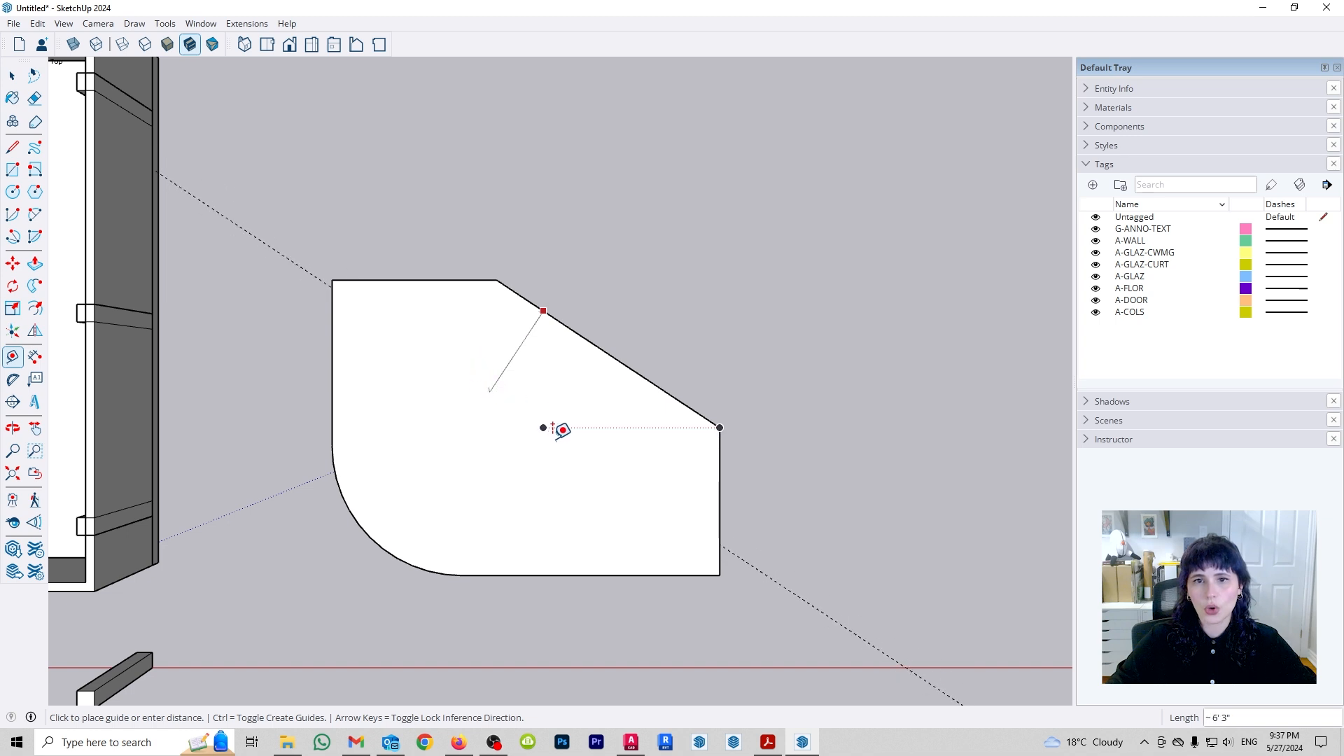
pyautogui.scroll(2, 483, 309)
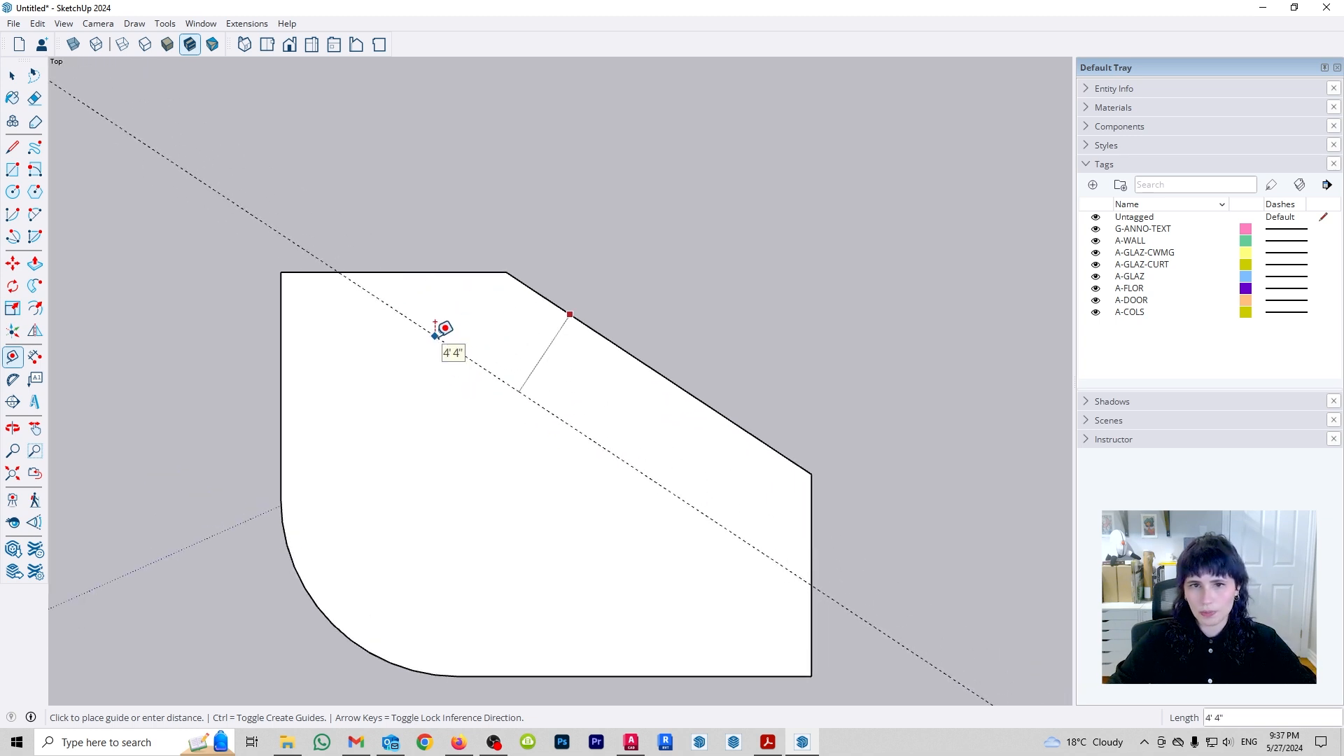
pyautogui.write('3')
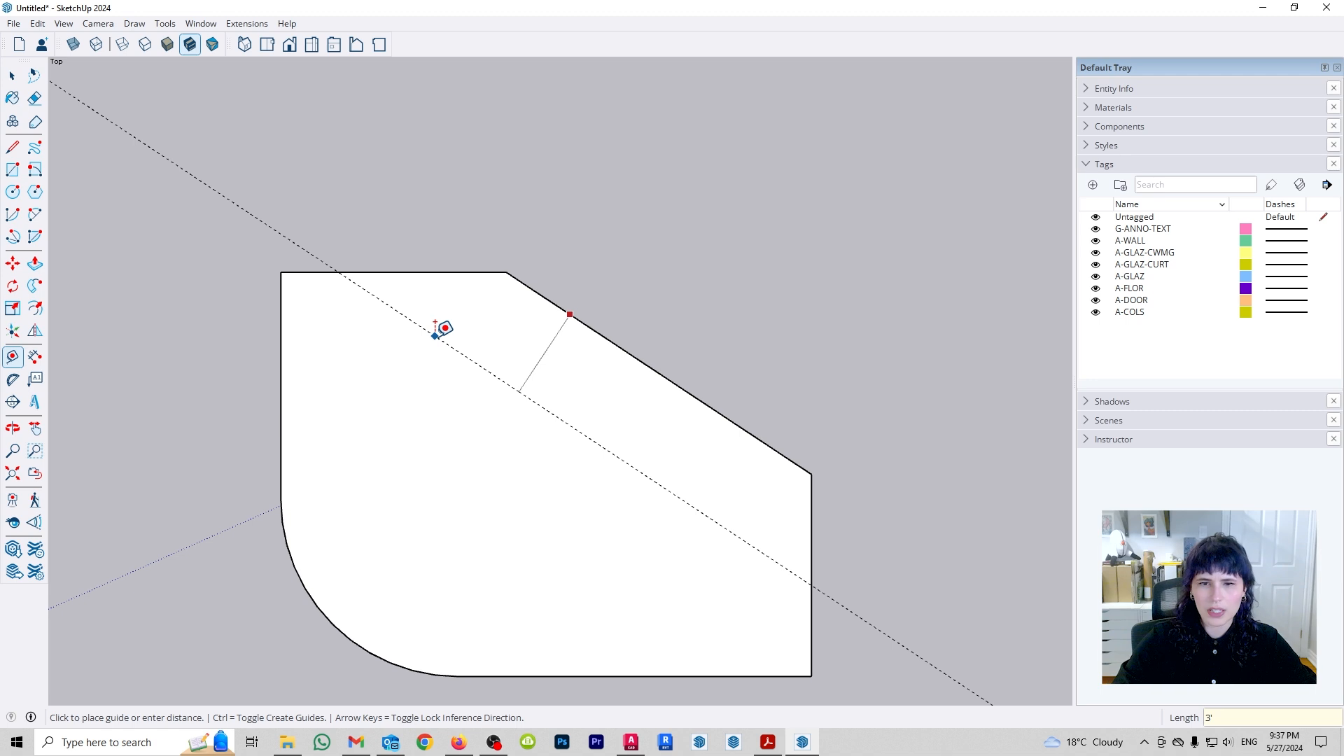
pyautogui.press('Return')
pyautogui.press('space')
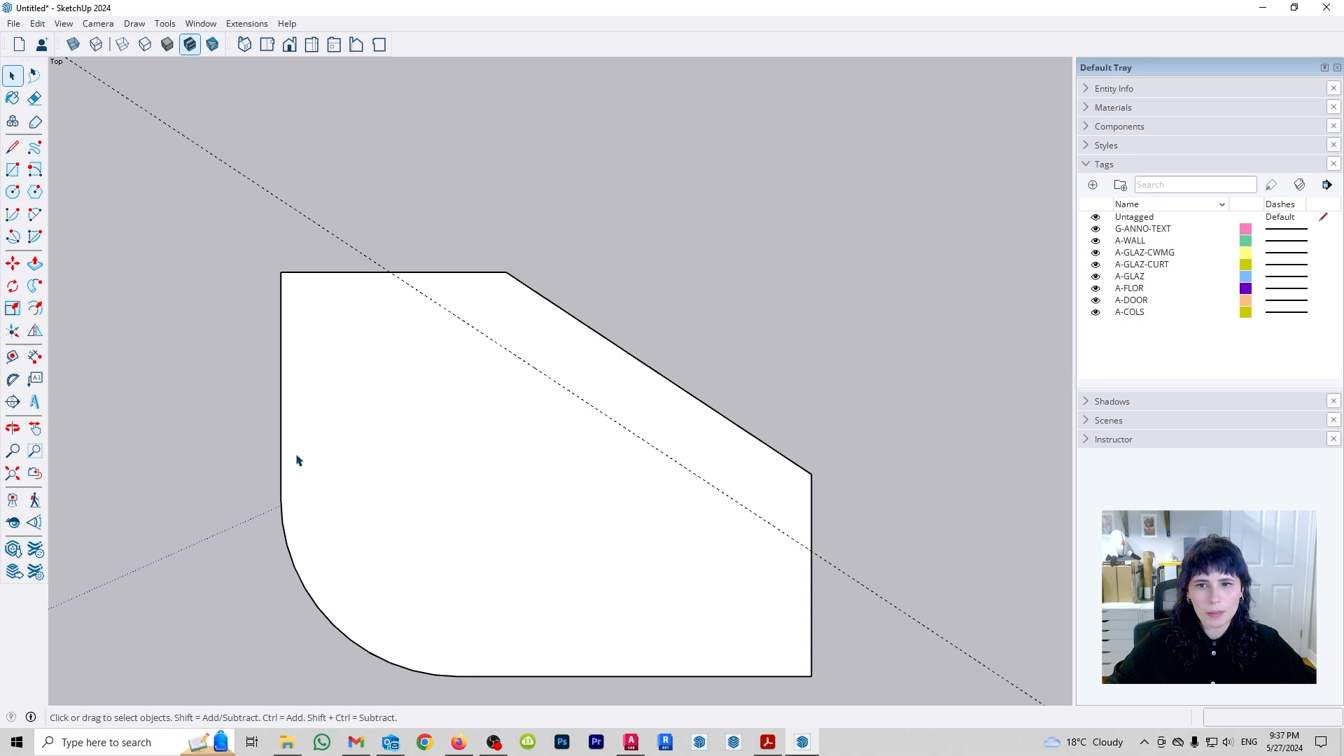
pyautogui.doubleClick(550, 489)
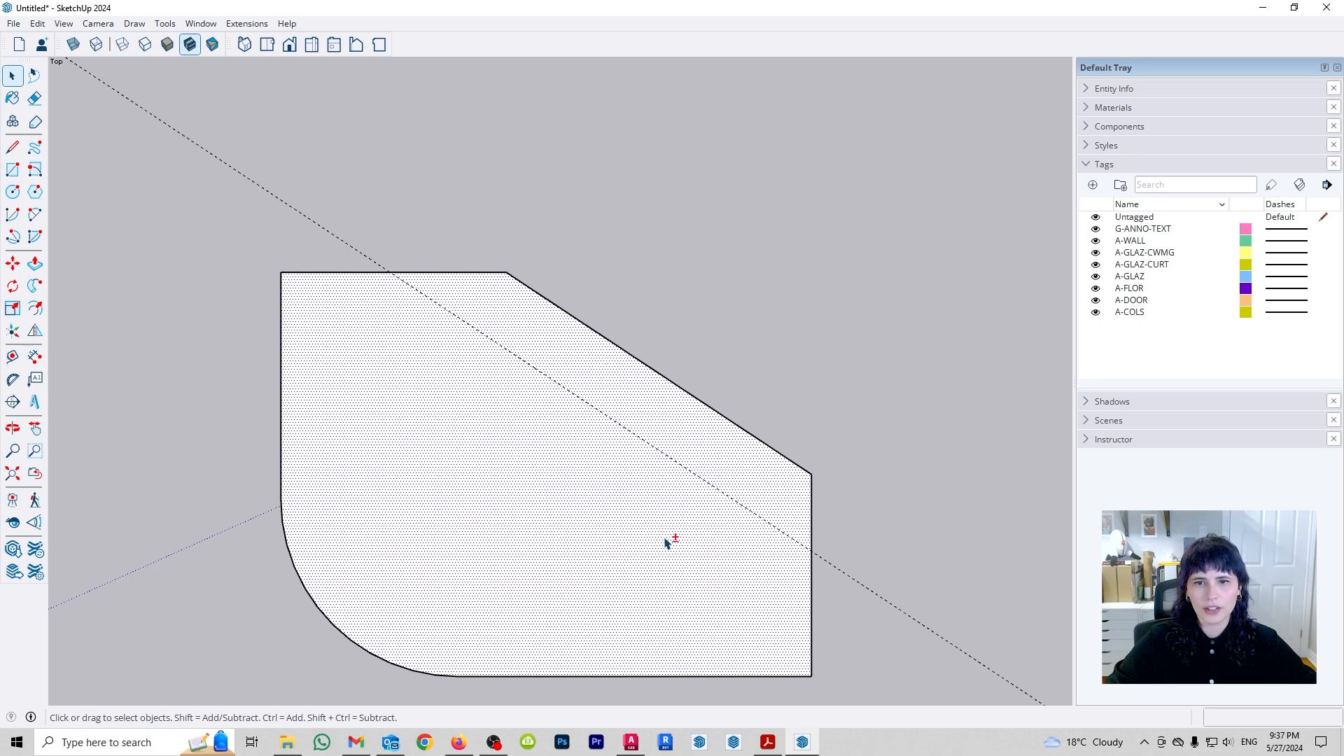
pyautogui.keyDown('shift'); pyautogui.moveTo(670, 543); pyautogui.dragTo(617, 501, button='middle'); pyautogui.keyUp('shift')
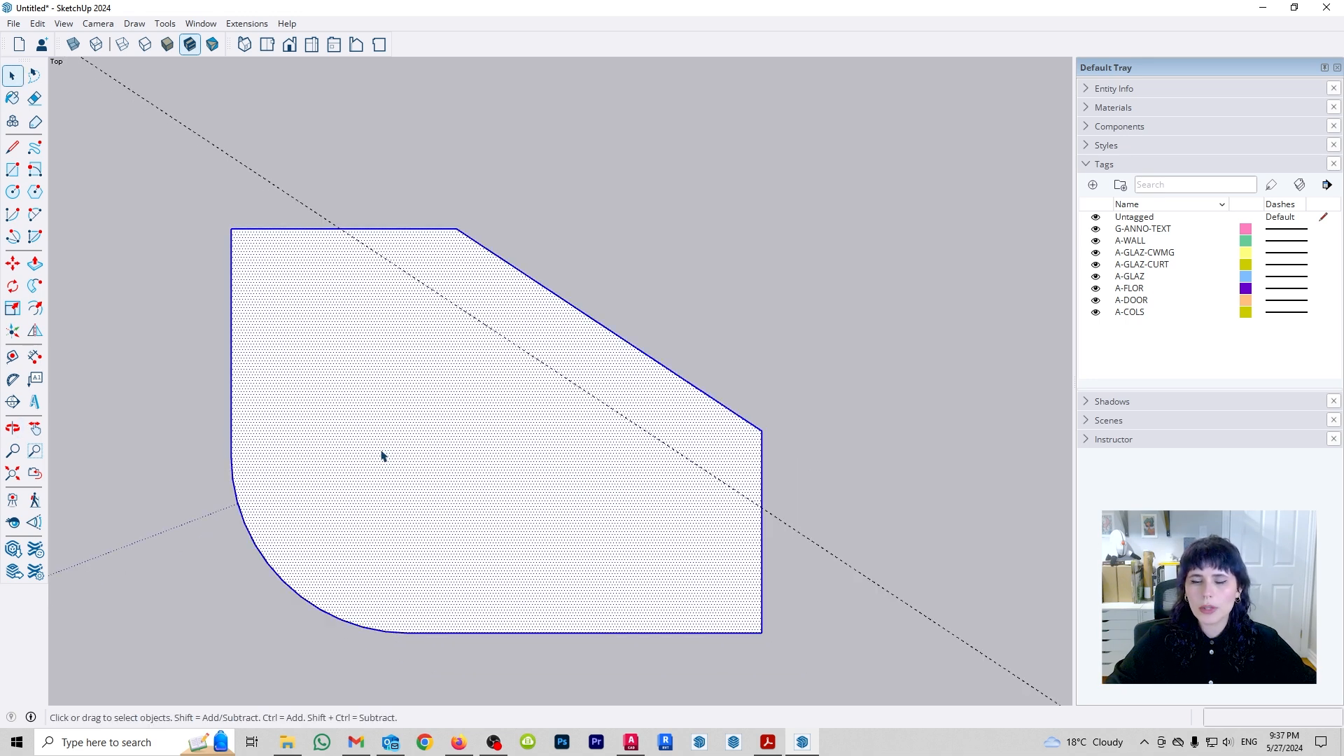
pyautogui.click(814, 442)
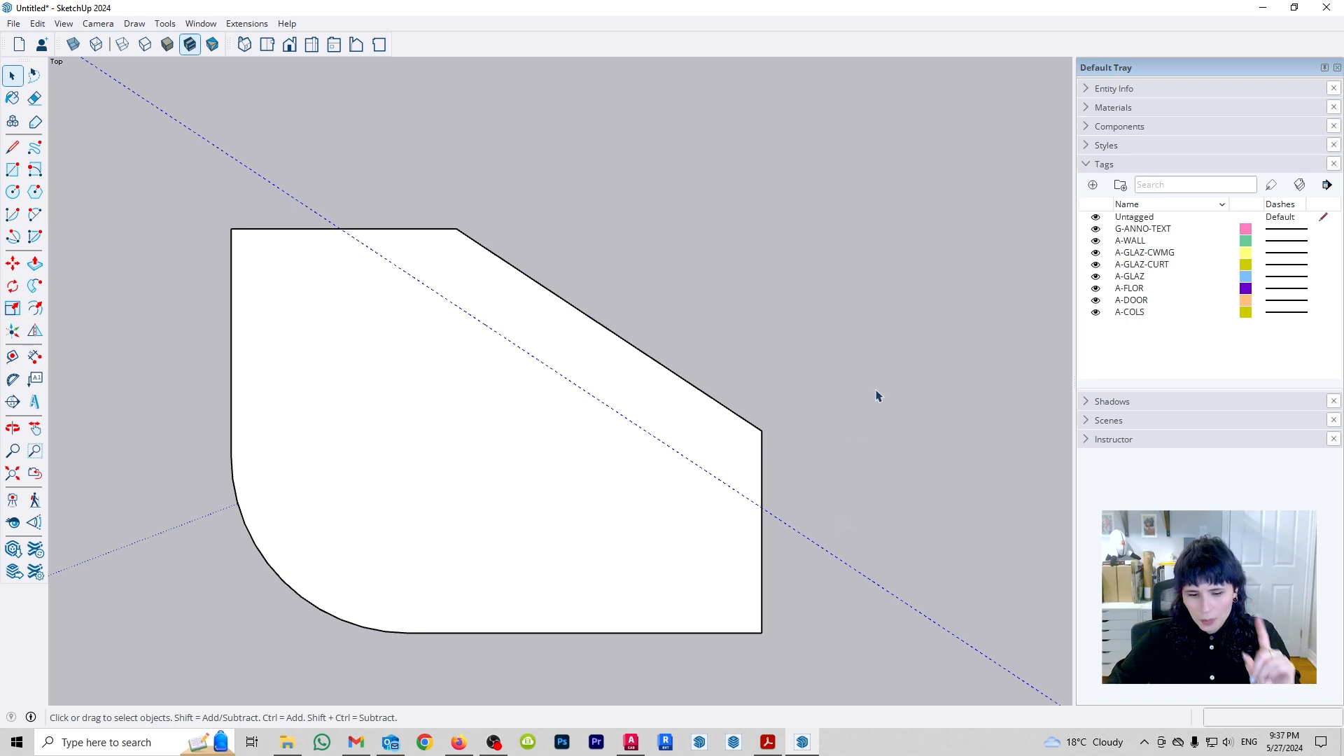
pyautogui.press('l')
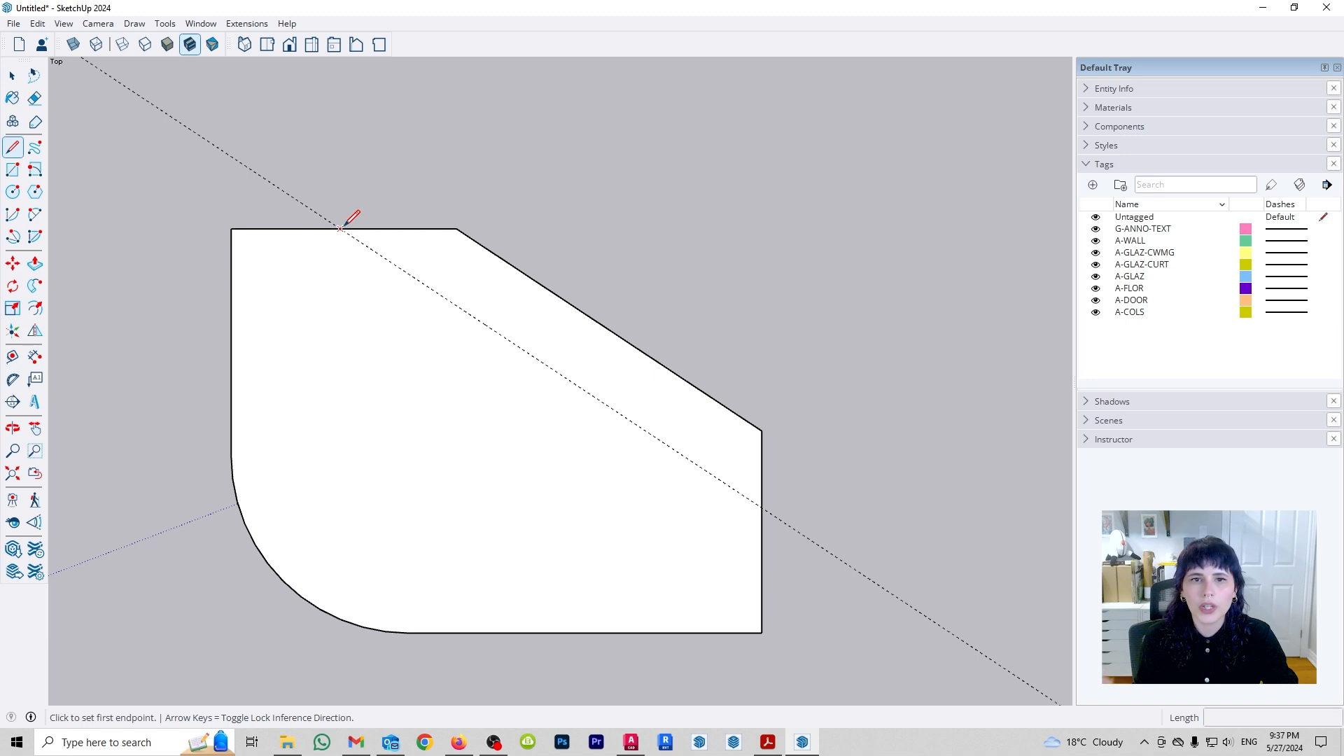
# - Place guides 3' inside the shape's top edge and 3' inside its right edge
pyautogui.press('t')
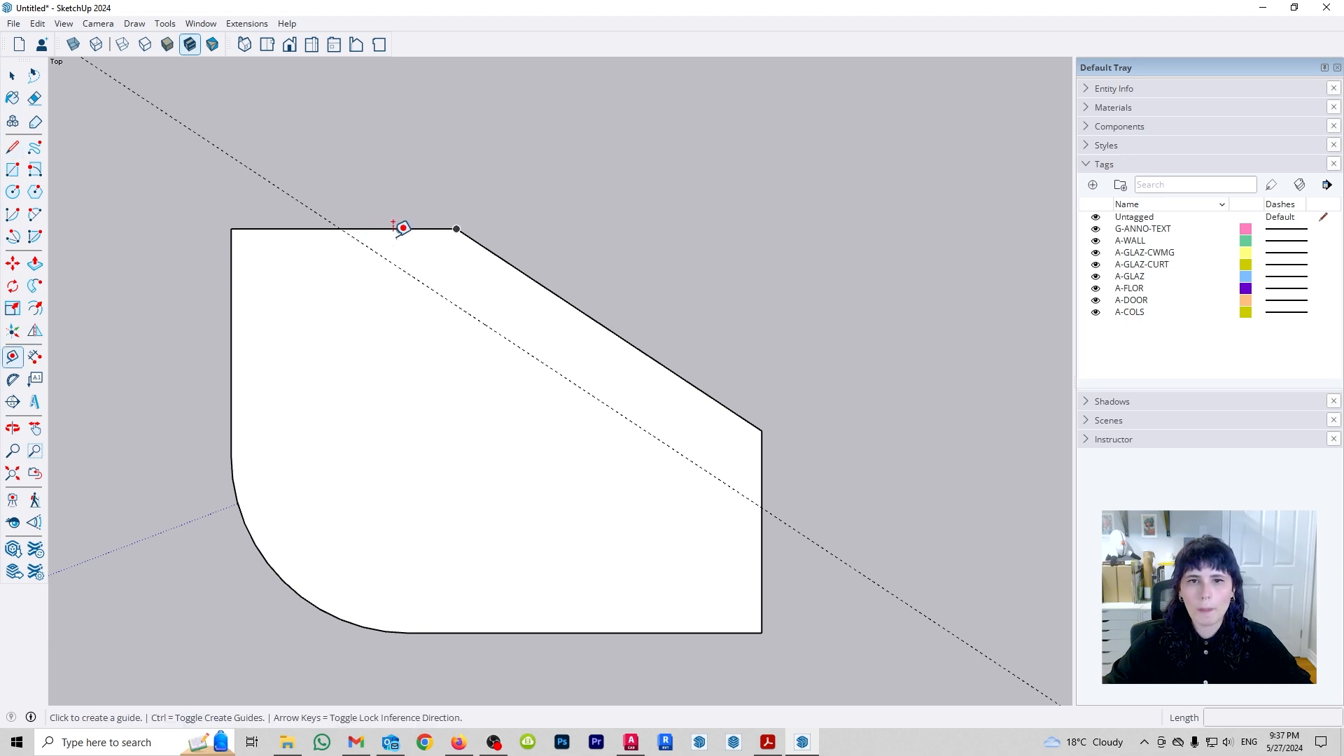
pyautogui.click(392, 229)
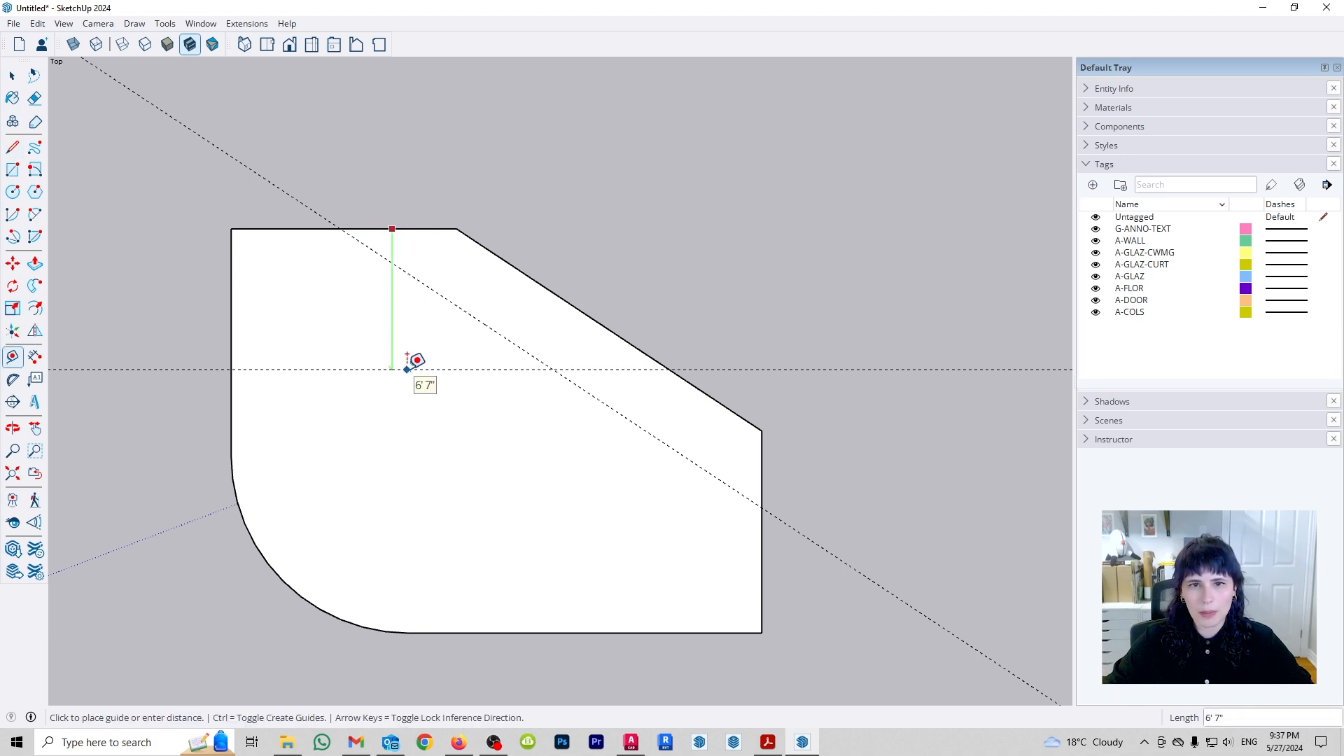
pyautogui.press('Return')
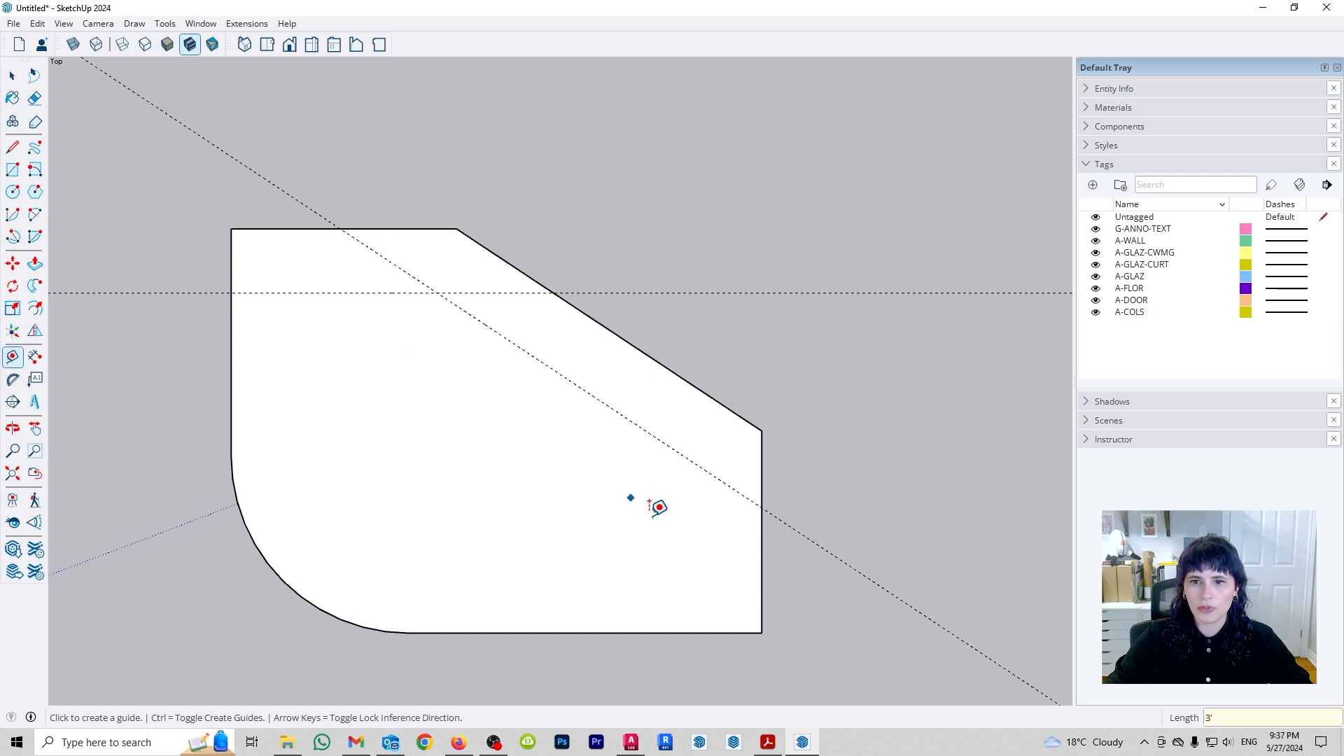
pyautogui.click(762, 560)
pyautogui.write('3')
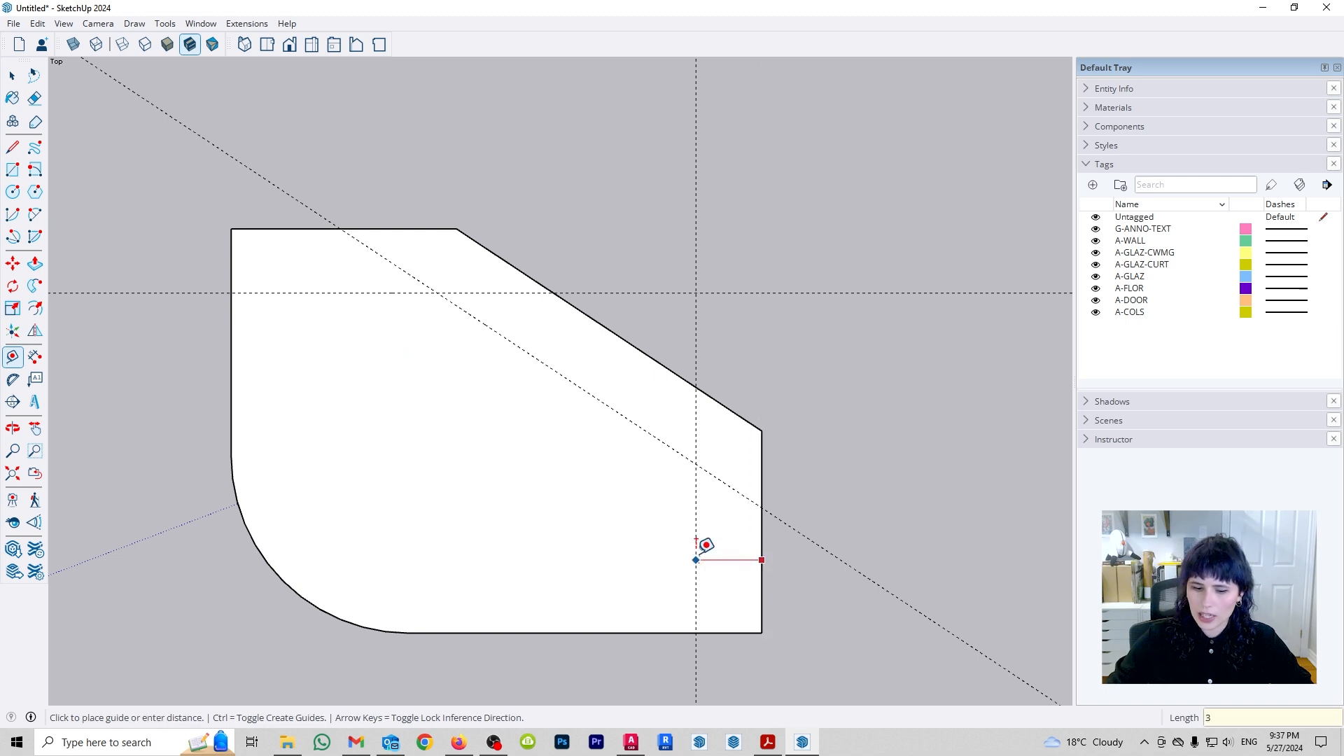
pyautogui.press('Return')
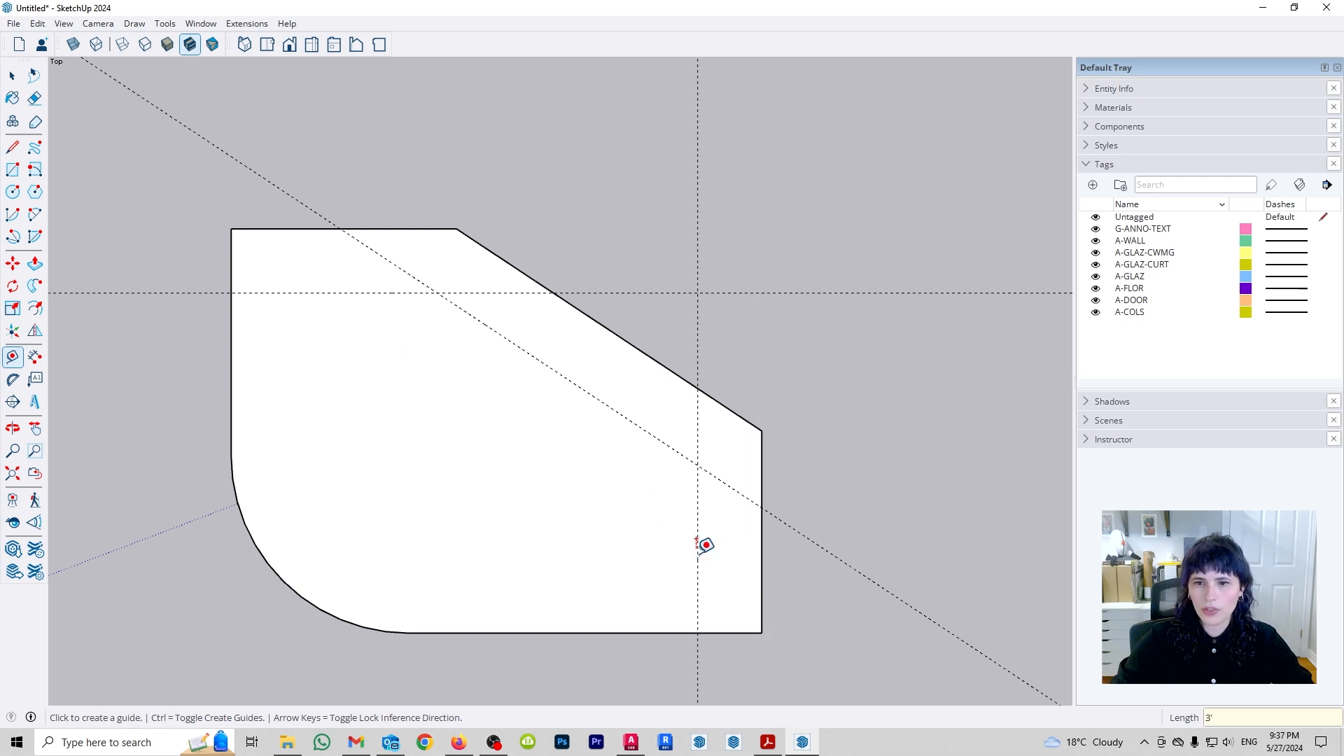
# - Place guides 4' inside the shape's bottom edge and 4' inside its left edge
pyautogui.click(586, 633)
pyautogui.write('4')
pyautogui.press('Return')
pyautogui.click(231, 372)
pyautogui.write('4')
pyautogui.press('Return')
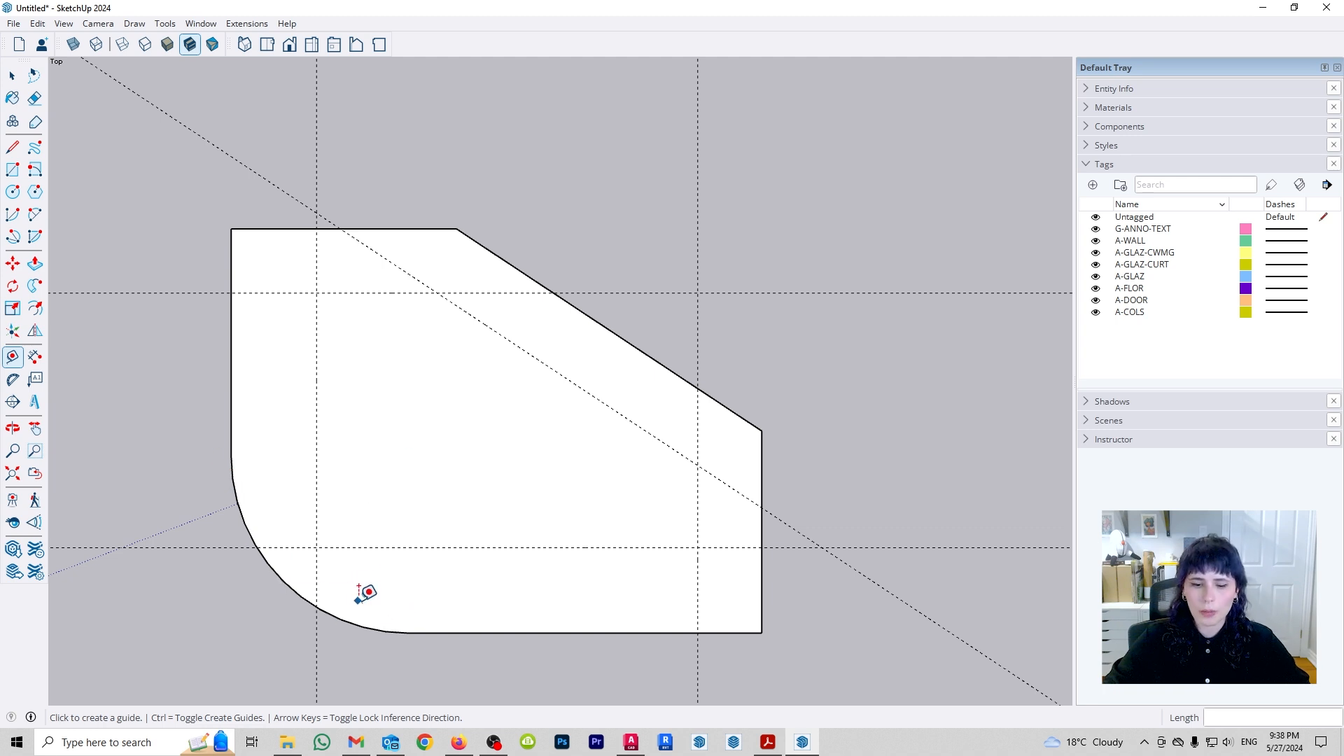
pyautogui.press('f')
pyautogui.click(343, 623)
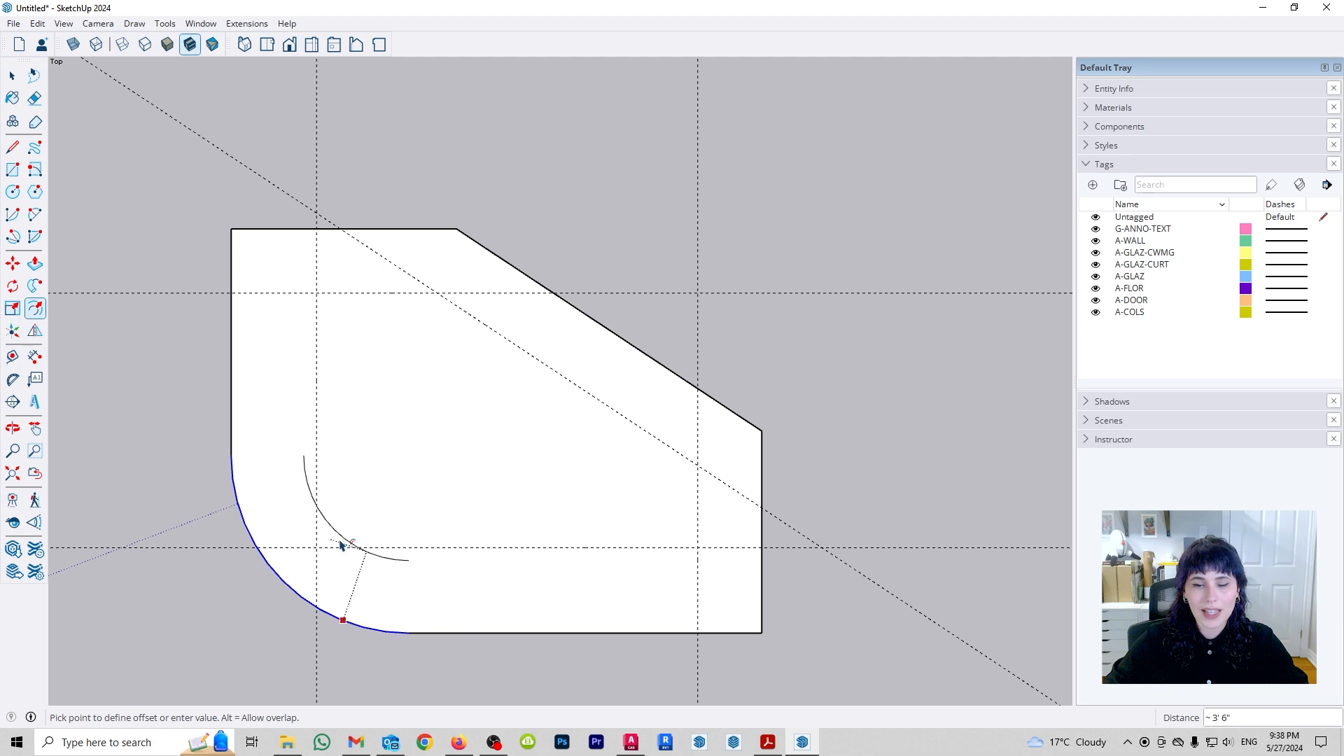
pyautogui.press('Escape')
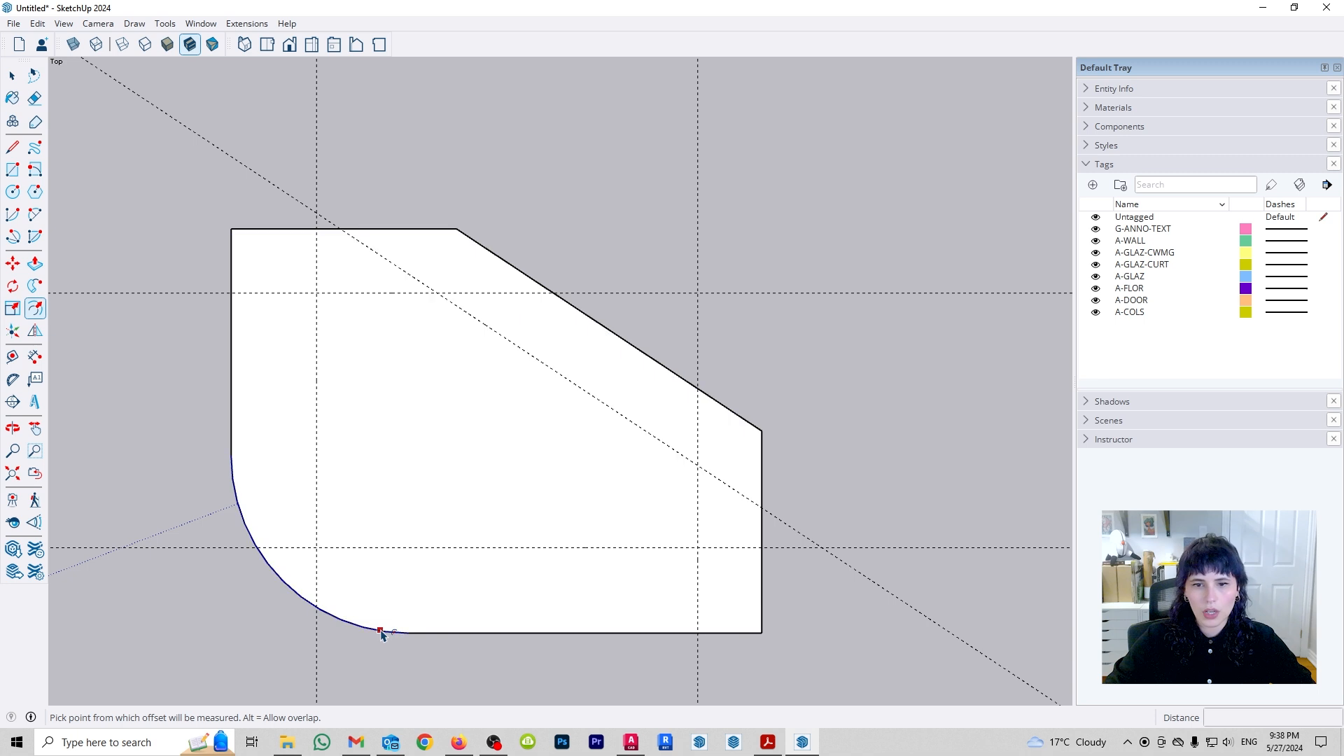
pyautogui.click(381, 630)
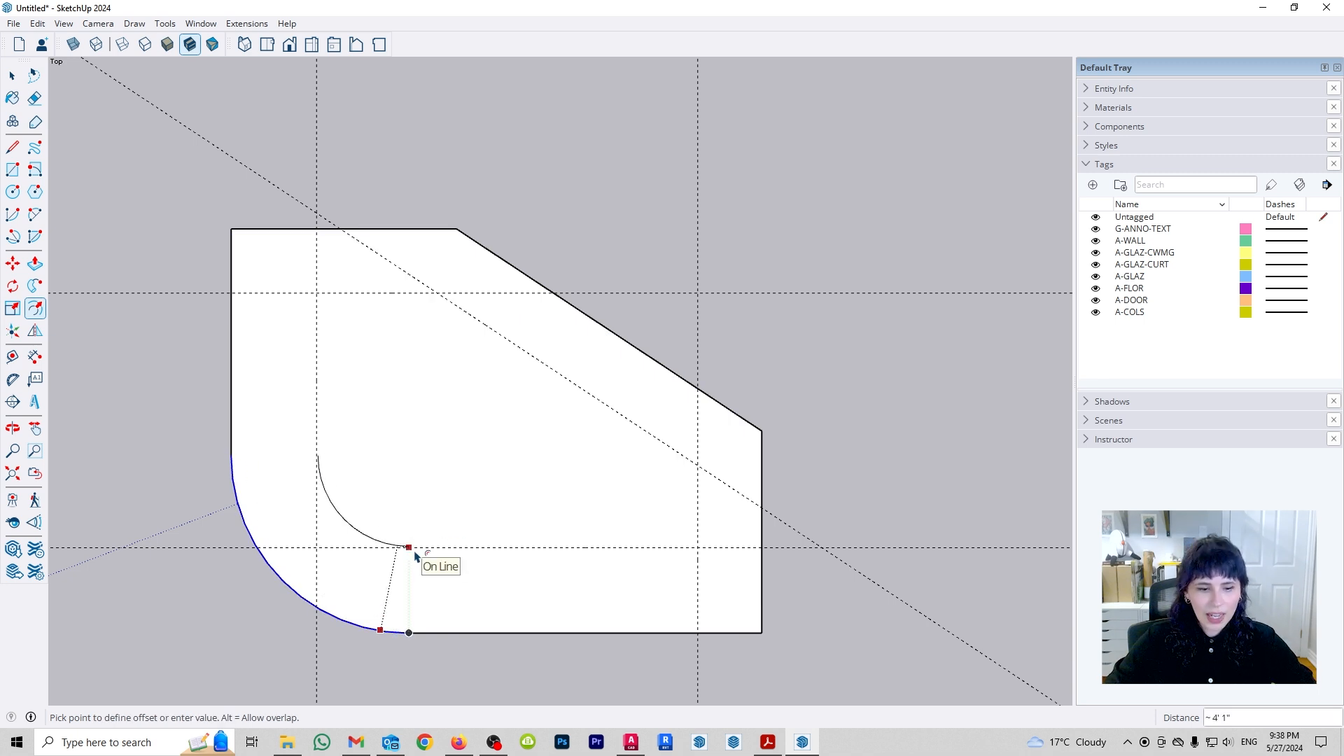
pyautogui.press('Escape')
pyautogui.press('space')
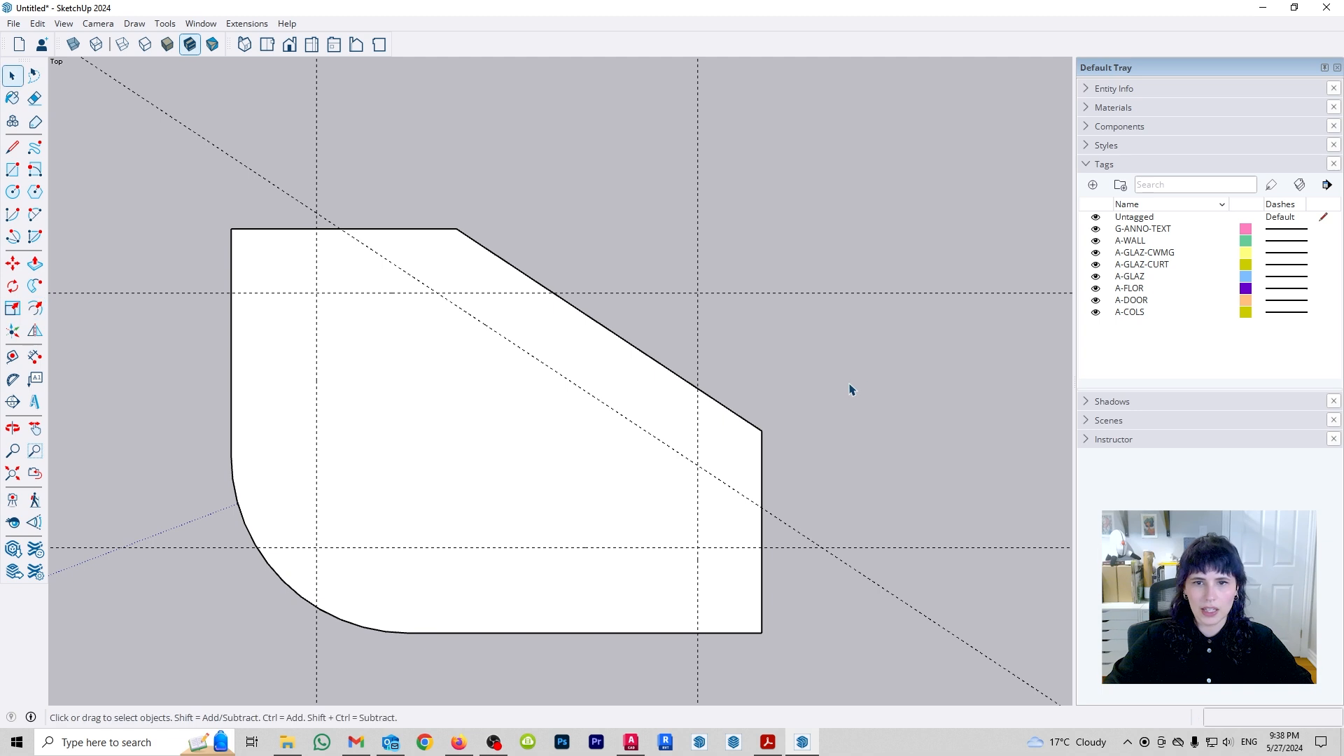
# - Draw a closed five-sided inner outline with the Line tool through the intersections of the guides
pyautogui.press('l')
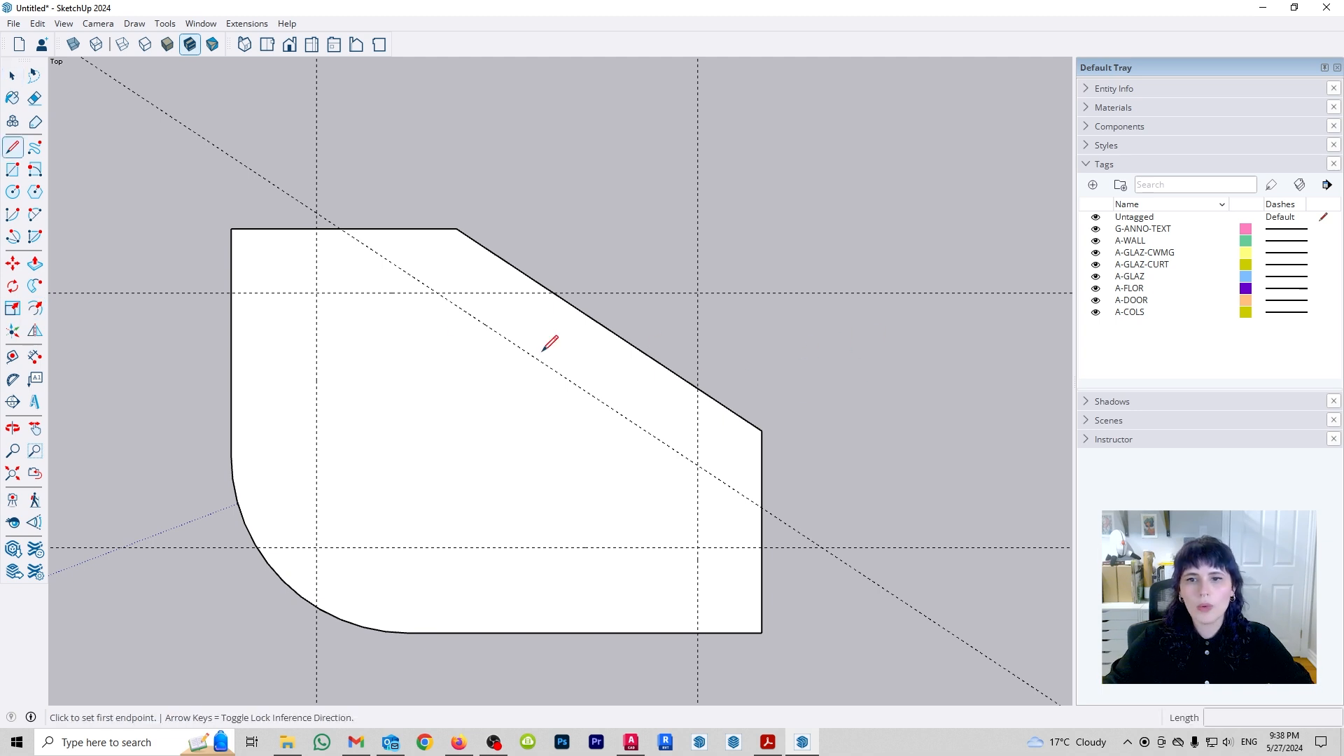
pyautogui.click(317, 293)
pyautogui.click(316, 548)
pyautogui.click(697, 548)
pyautogui.click(698, 465)
pyautogui.click(437, 293)
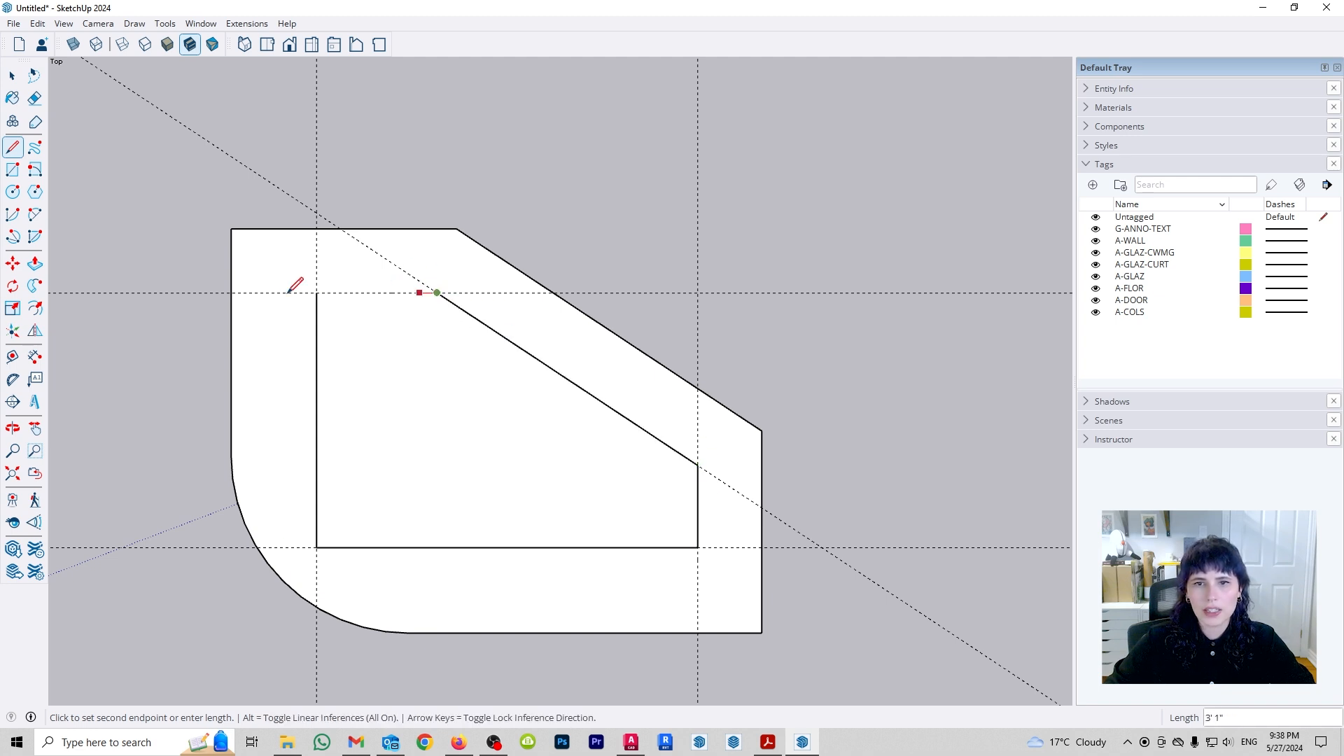
pyautogui.click(318, 293)
pyautogui.press('space')
pyautogui.click(480, 402)
pyautogui.click(589, 364)
pyautogui.click(747, 384)
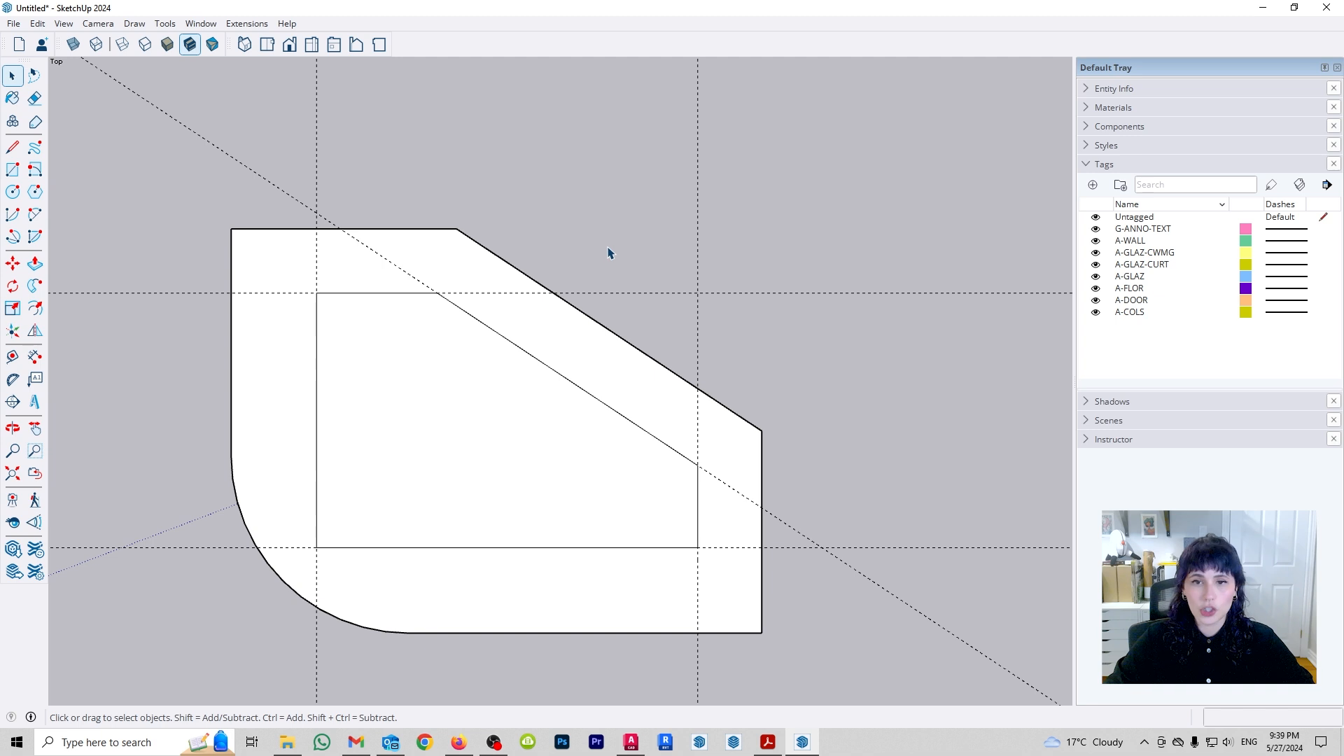
# - Hide the guide lines and turn their display back on
pyautogui.click(64, 24)
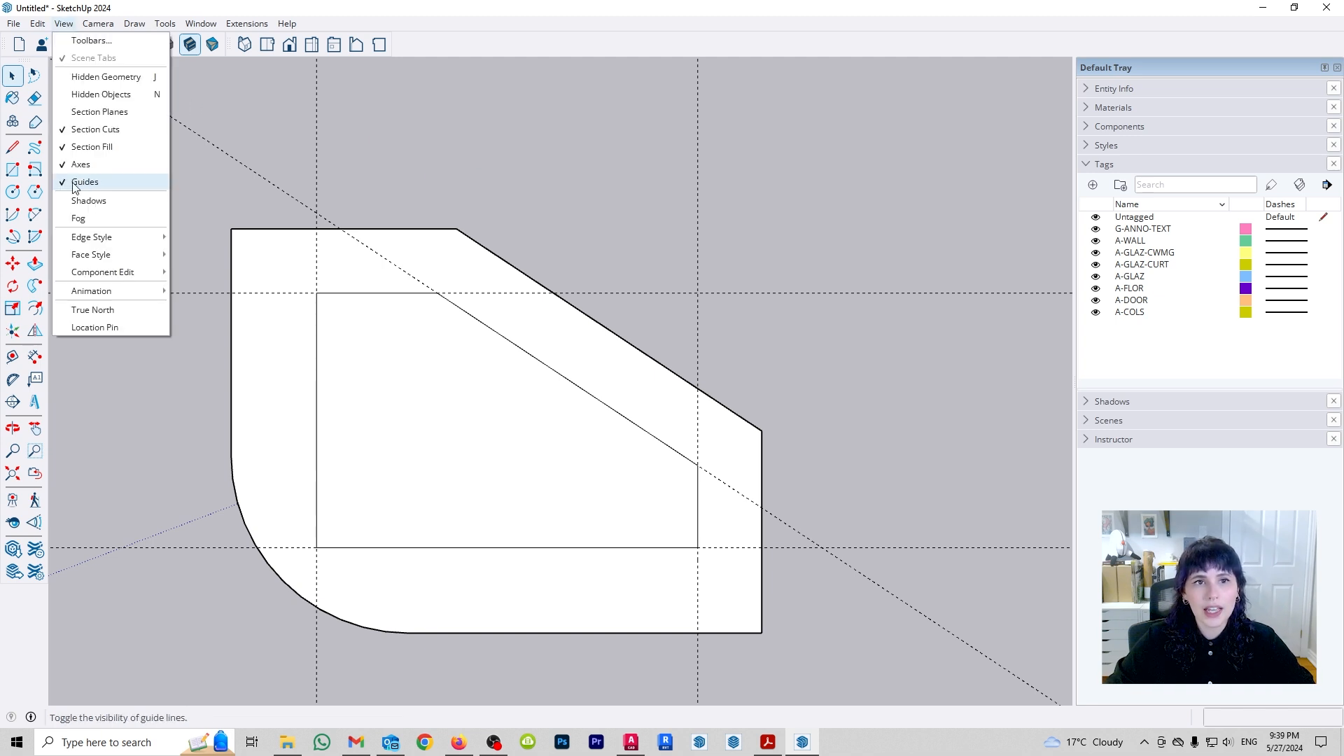
pyautogui.click(108, 186)
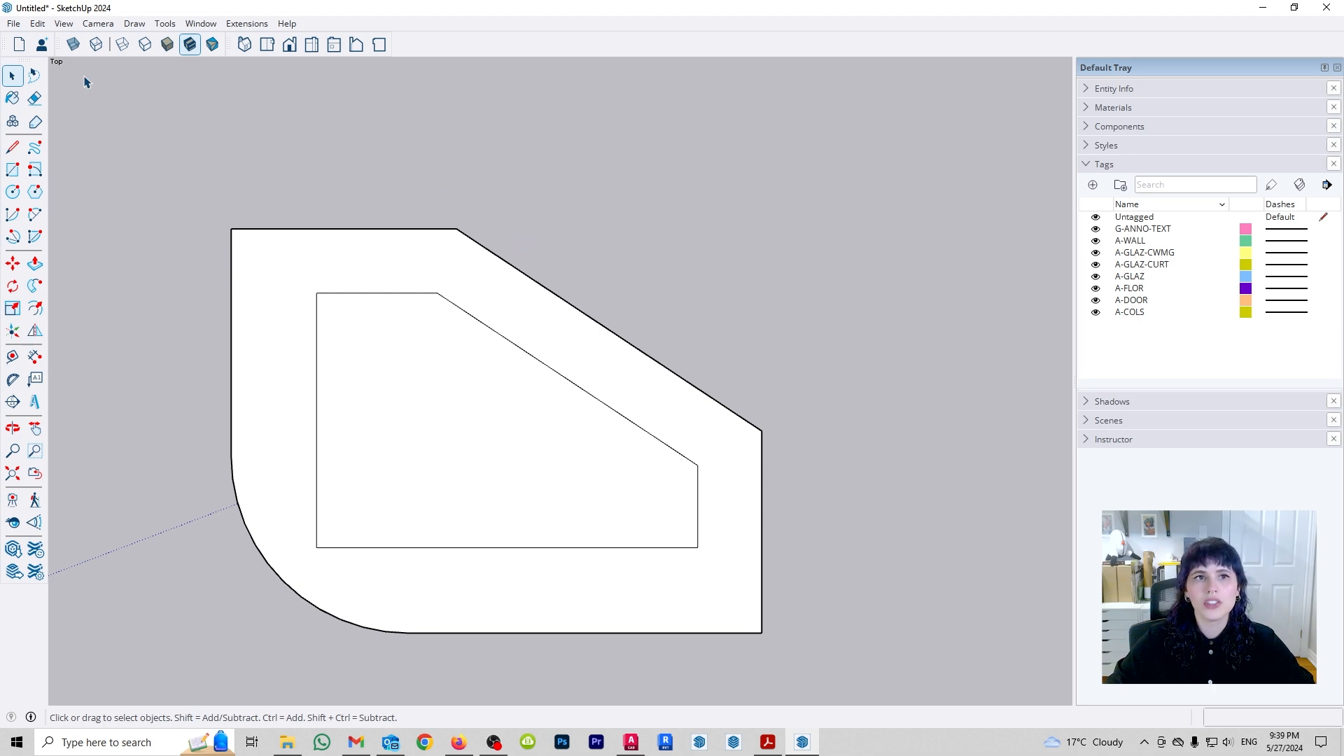
pyautogui.click(64, 24)
pyautogui.click(105, 185)
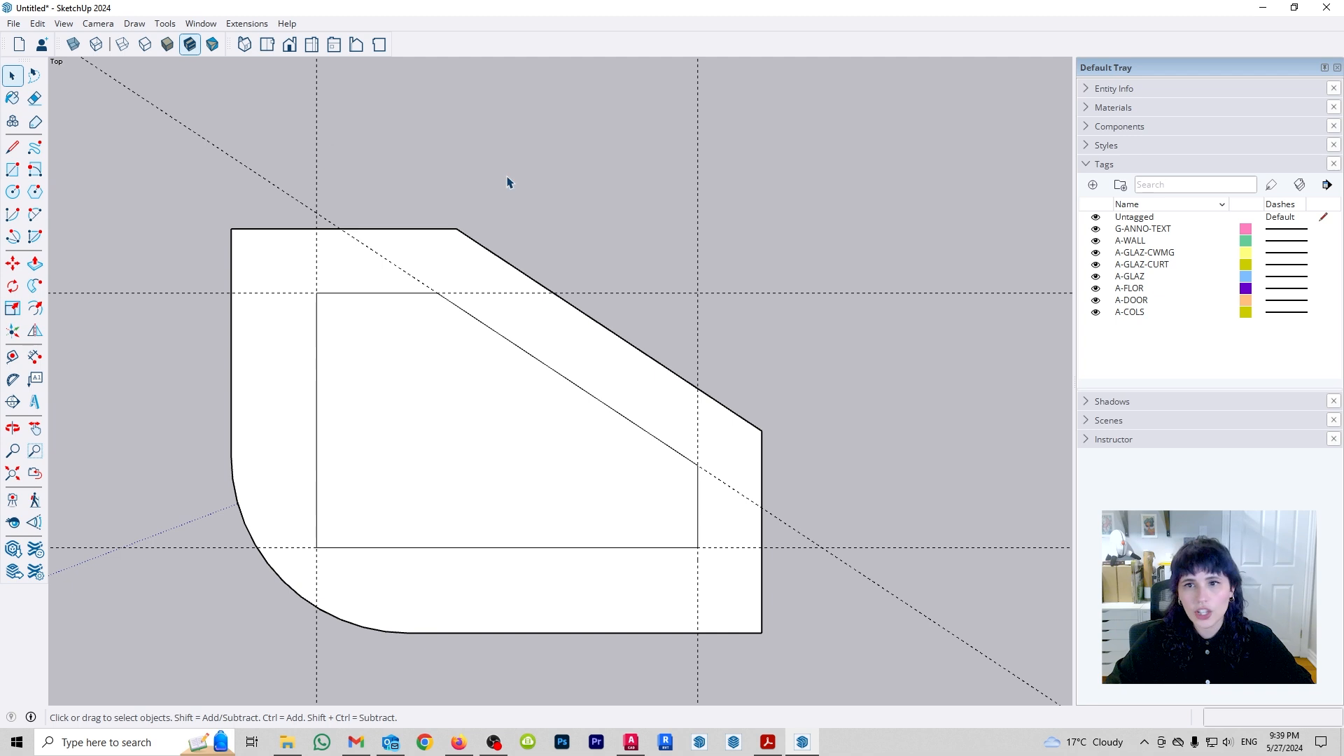
# - Delete all the guides in the model and erase the practice outline shape
pyautogui.moveTo(350, 145); pyautogui.dragTo(313, 130)
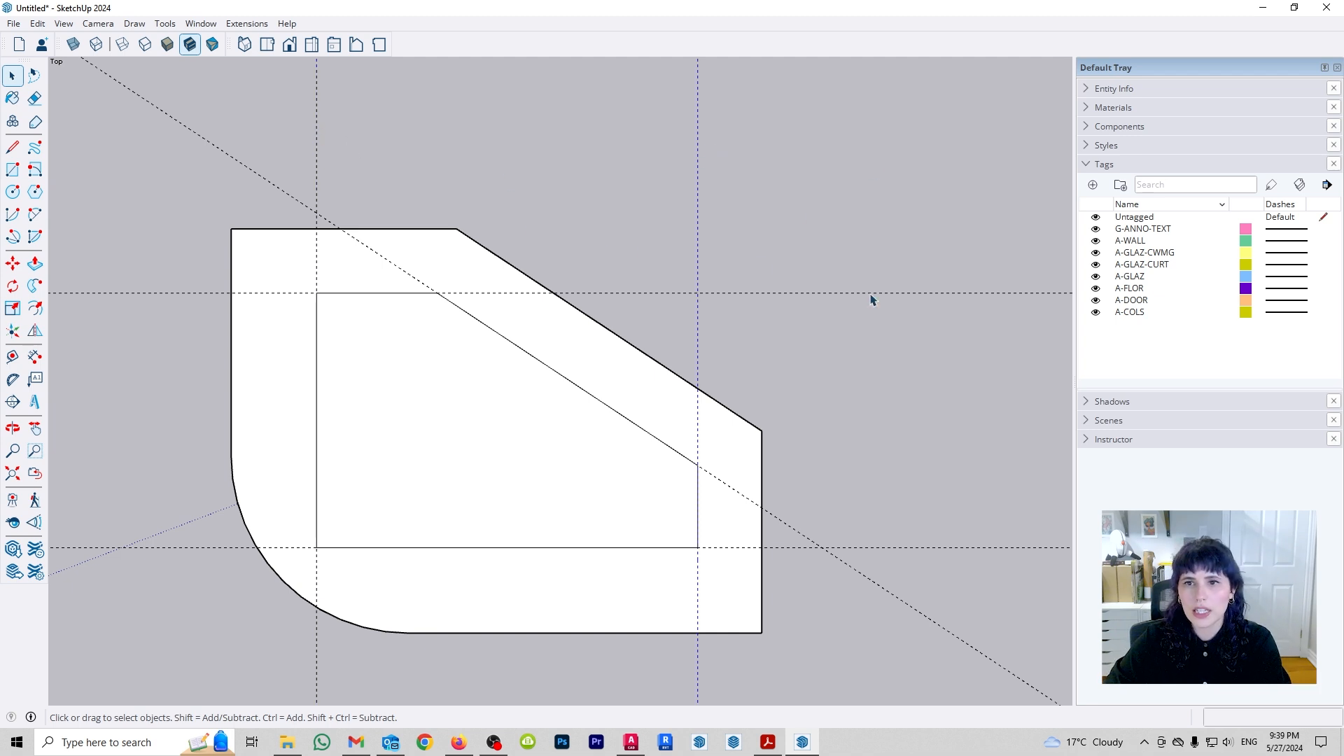
pyautogui.moveTo(830, 282); pyautogui.dragTo(777, 252)
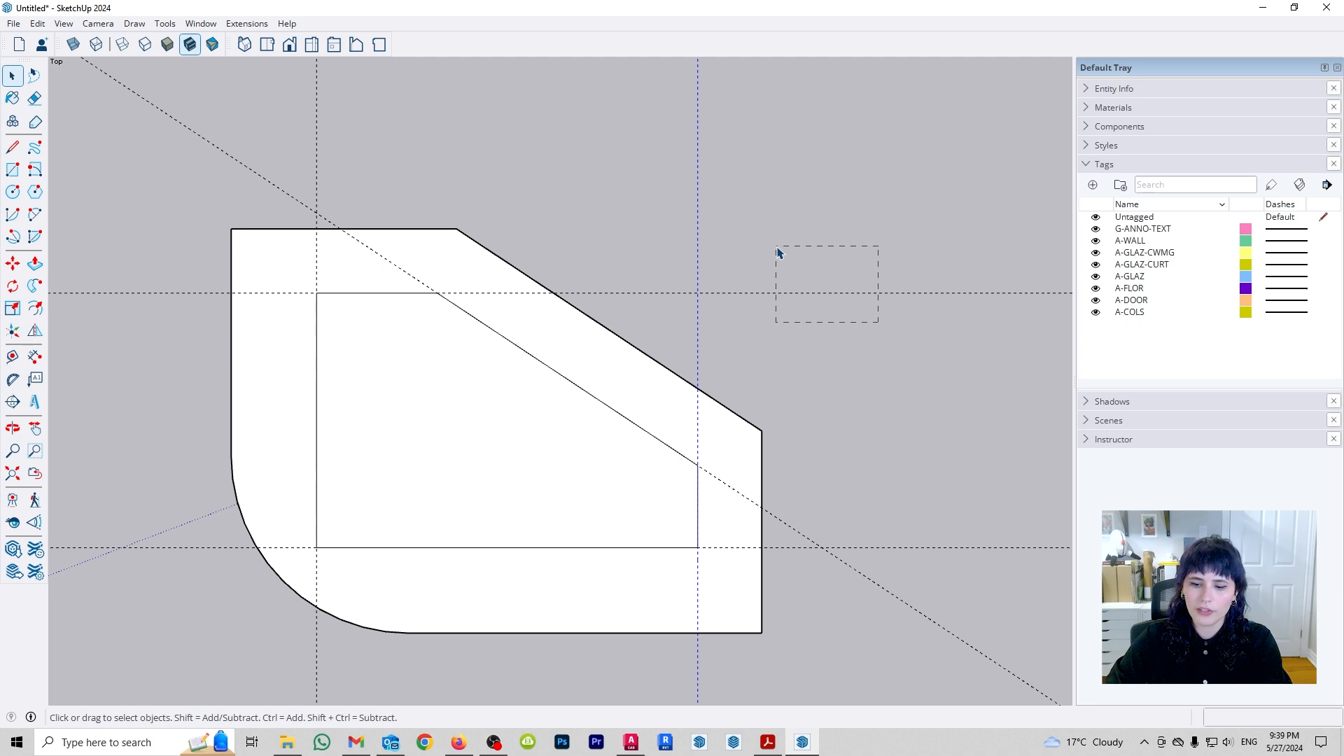
pyautogui.click(38, 24)
pyautogui.click(75, 166)
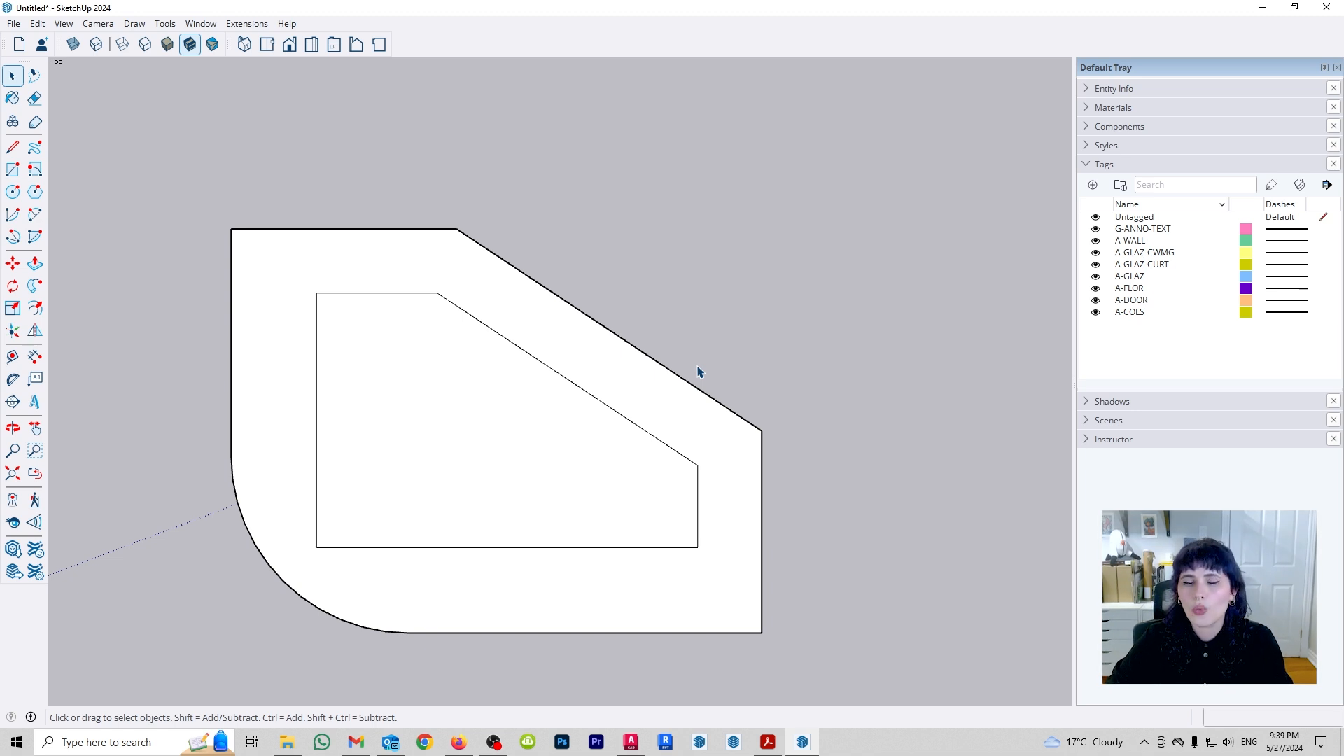
pyautogui.tripleClick(509, 532)
pyautogui.press('Delete')
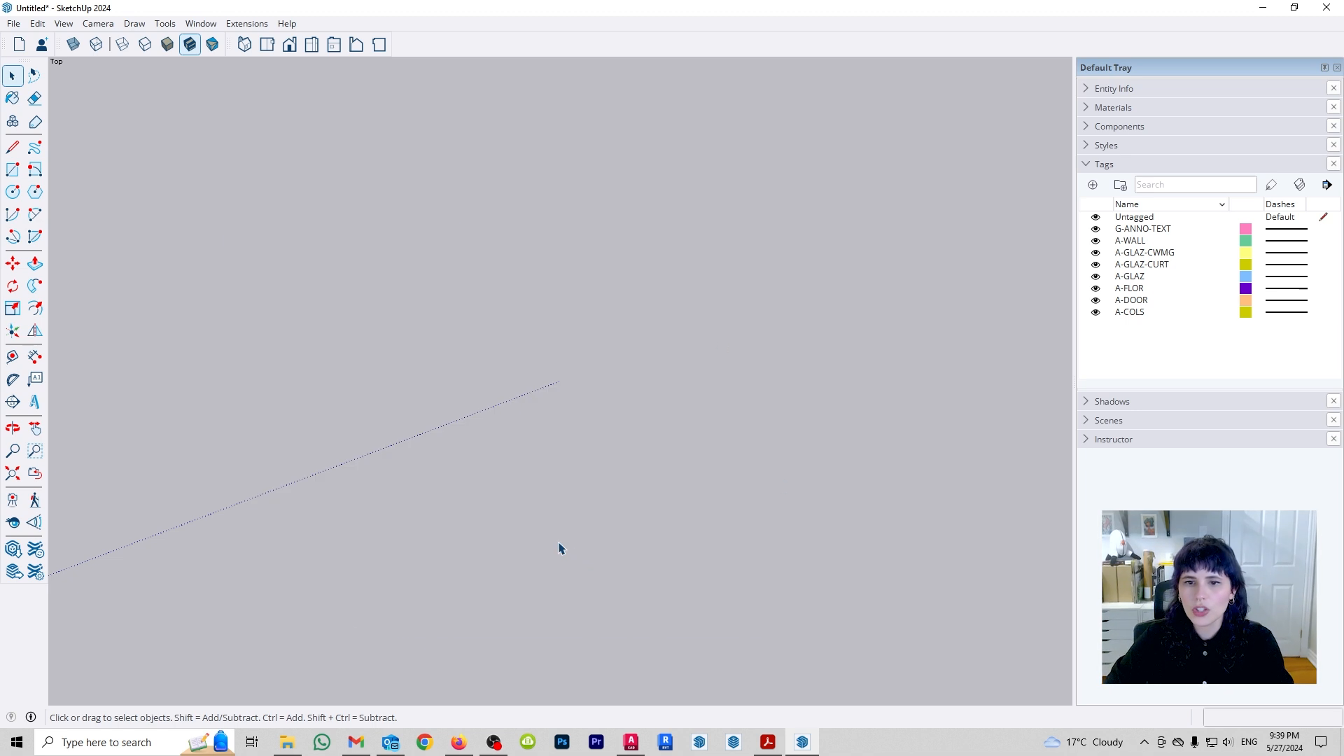
# - Enter the building's wall group at the short interior wall and turn on X-ray display to reveal the plan beneath
pyautogui.scroll(-2, 577, 549)
pyautogui.scroll(-5, 536, 517)
pyautogui.keyDown('shift'); pyautogui.moveTo(269, 392); pyautogui.dragTo(447, 266, button='middle'); pyautogui.keyUp('shift')
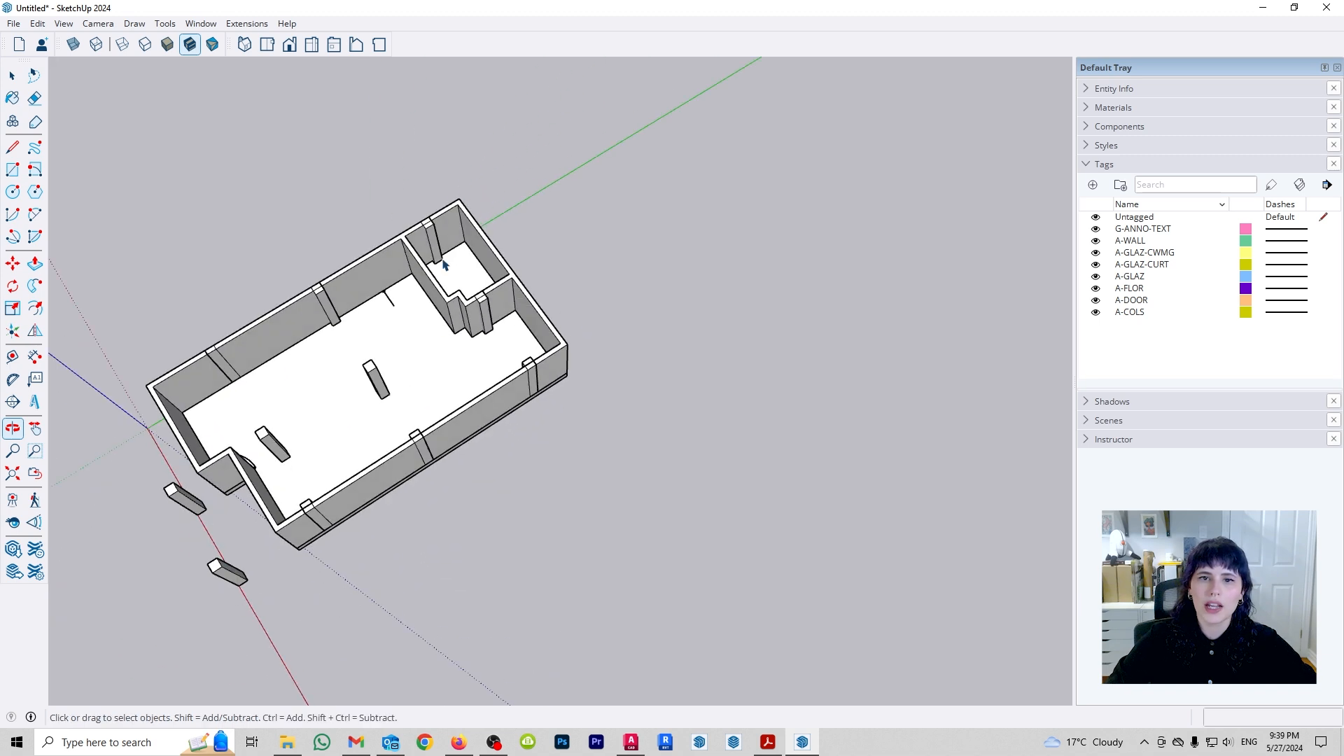
pyautogui.scroll(3, 500, 307)
pyautogui.scroll(4, 520, 321)
pyautogui.moveTo(609, 388); pyautogui.dragTo(611, 390, button='middle')
pyautogui.moveTo(565, 416)
pyautogui.mouseDown(button='middle')
pyautogui.moveTo(516, 374)
pyautogui.moveTo(565, 426)
pyautogui.mouseUp(button='middle')
pyautogui.scroll(3, 539, 358)
pyautogui.tripleClick(591, 381)
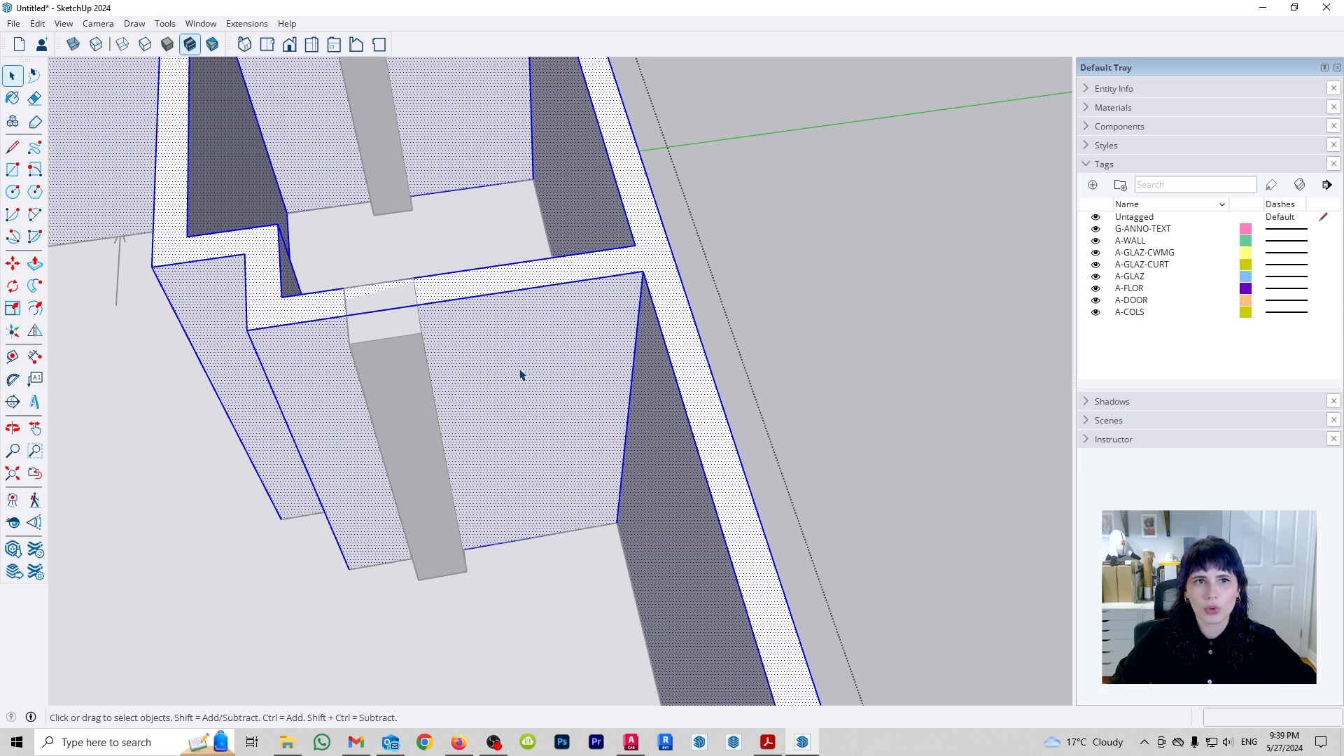
pyautogui.click(74, 44)
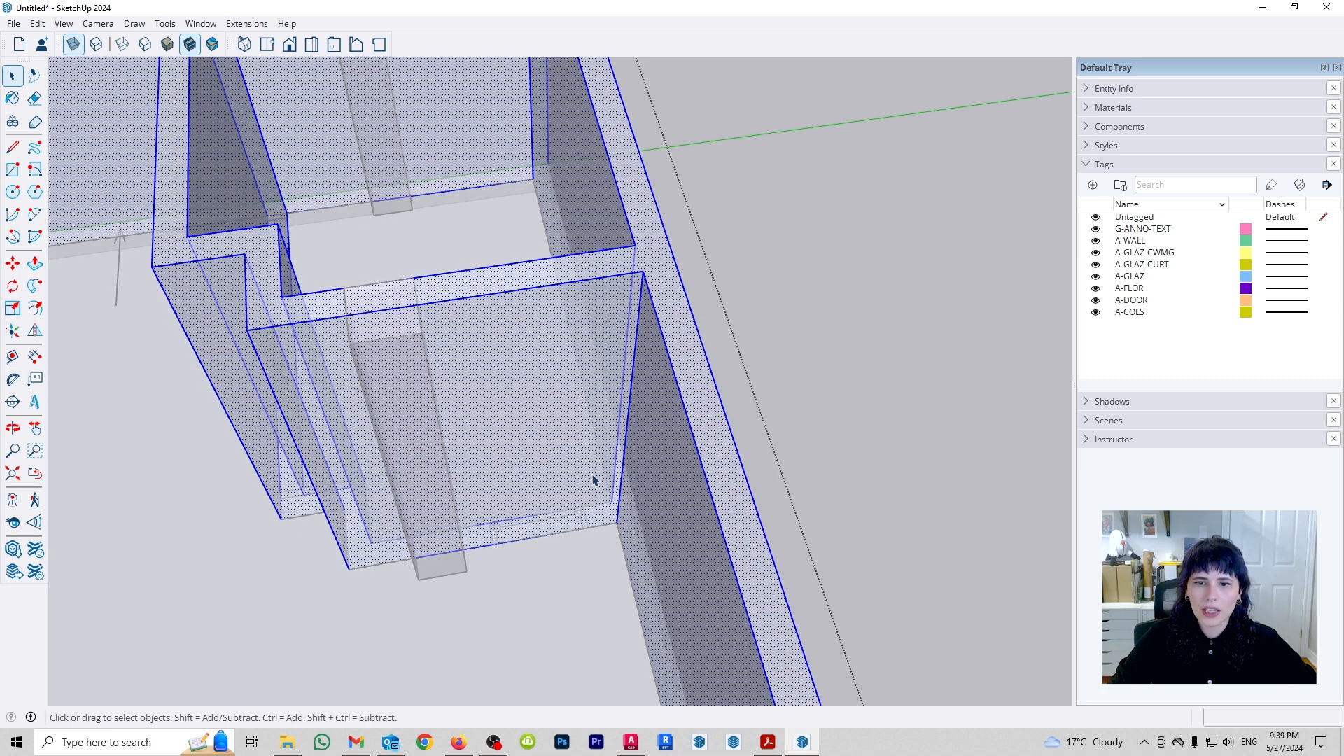
pyautogui.click(626, 475)
pyautogui.scroll(3, 594, 489)
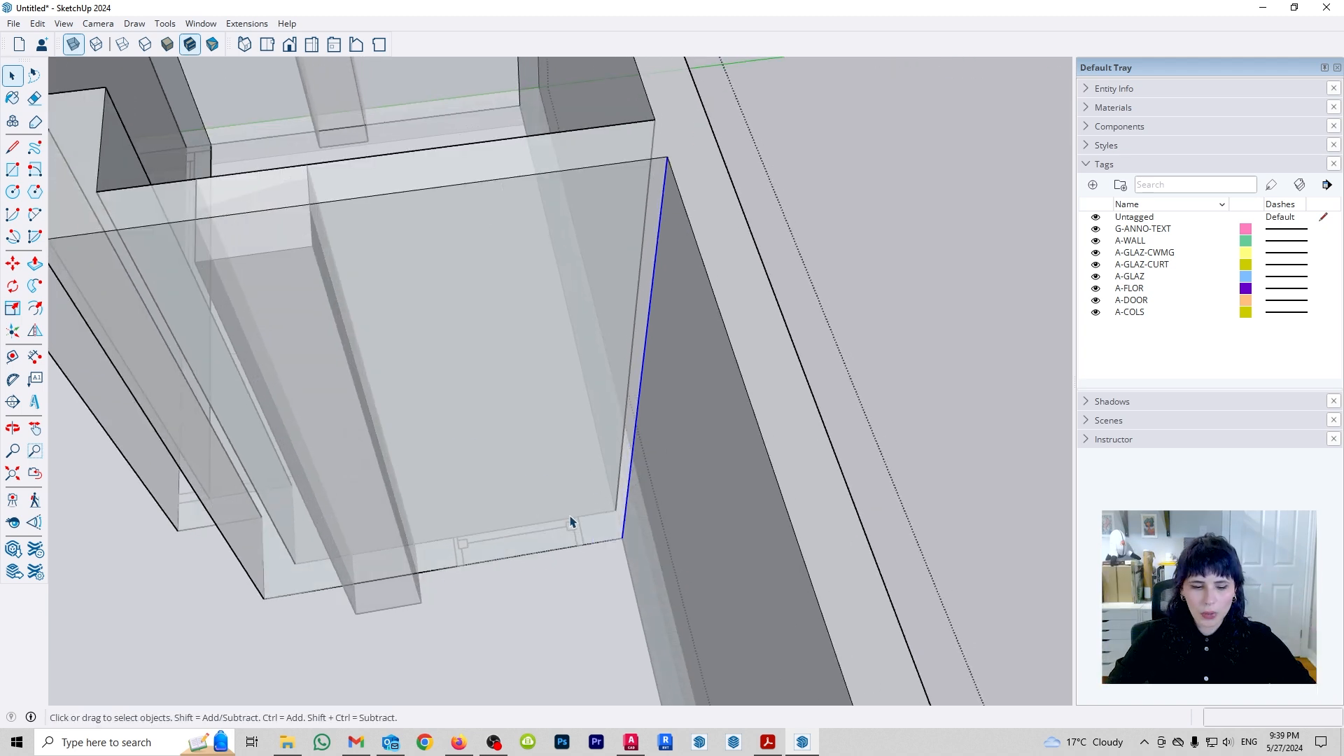
pyautogui.scroll(2, 596, 490)
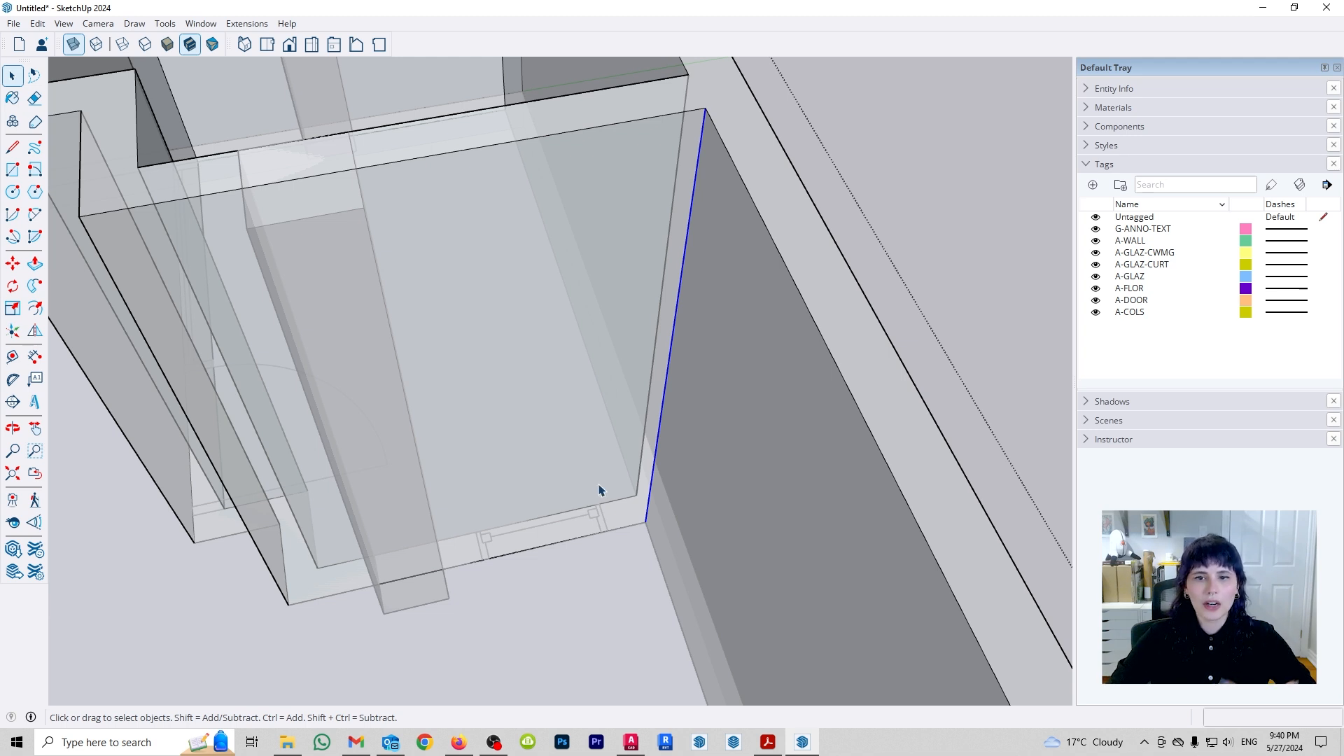
pyautogui.click(937, 268)
pyautogui.doubleClick(755, 339)
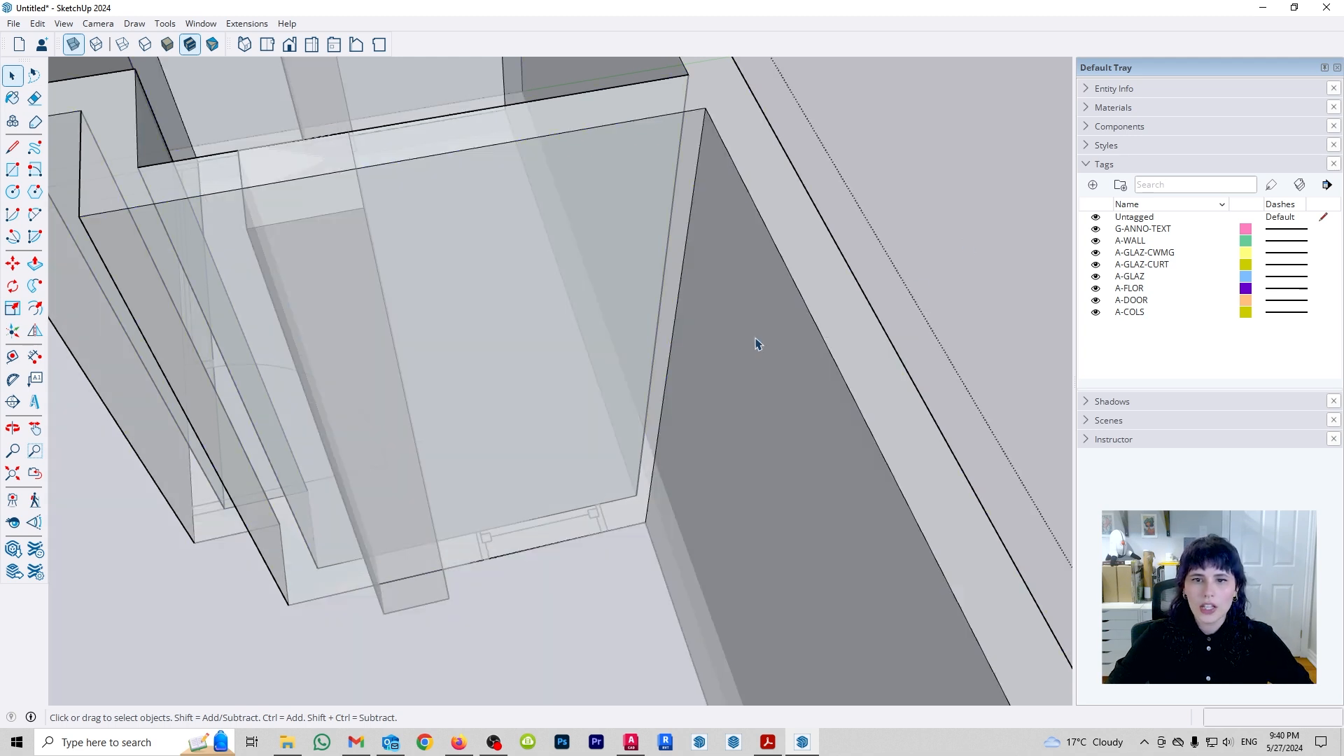
# - Place vertical guides on the wall face at both ends of the plan's window, about 7" from the corner and about 2' apart
pyautogui.press('t')
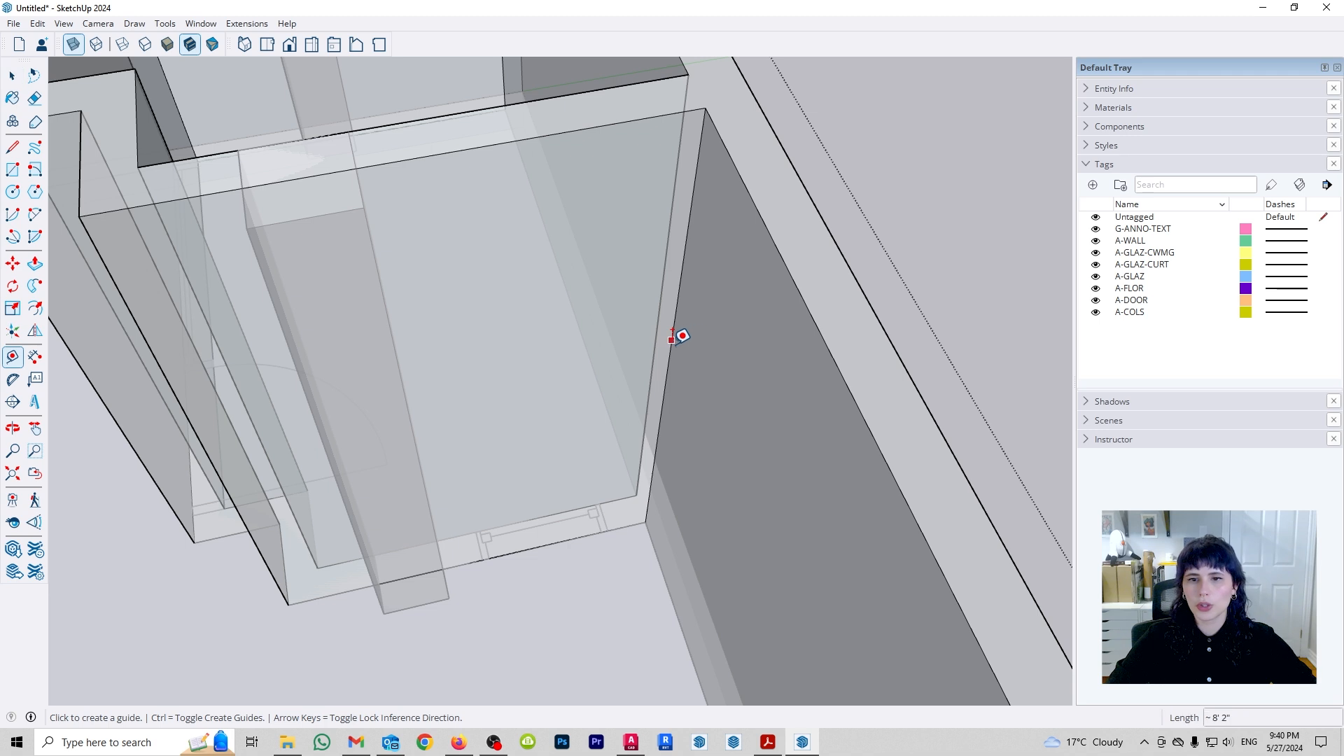
pyautogui.click(672, 339)
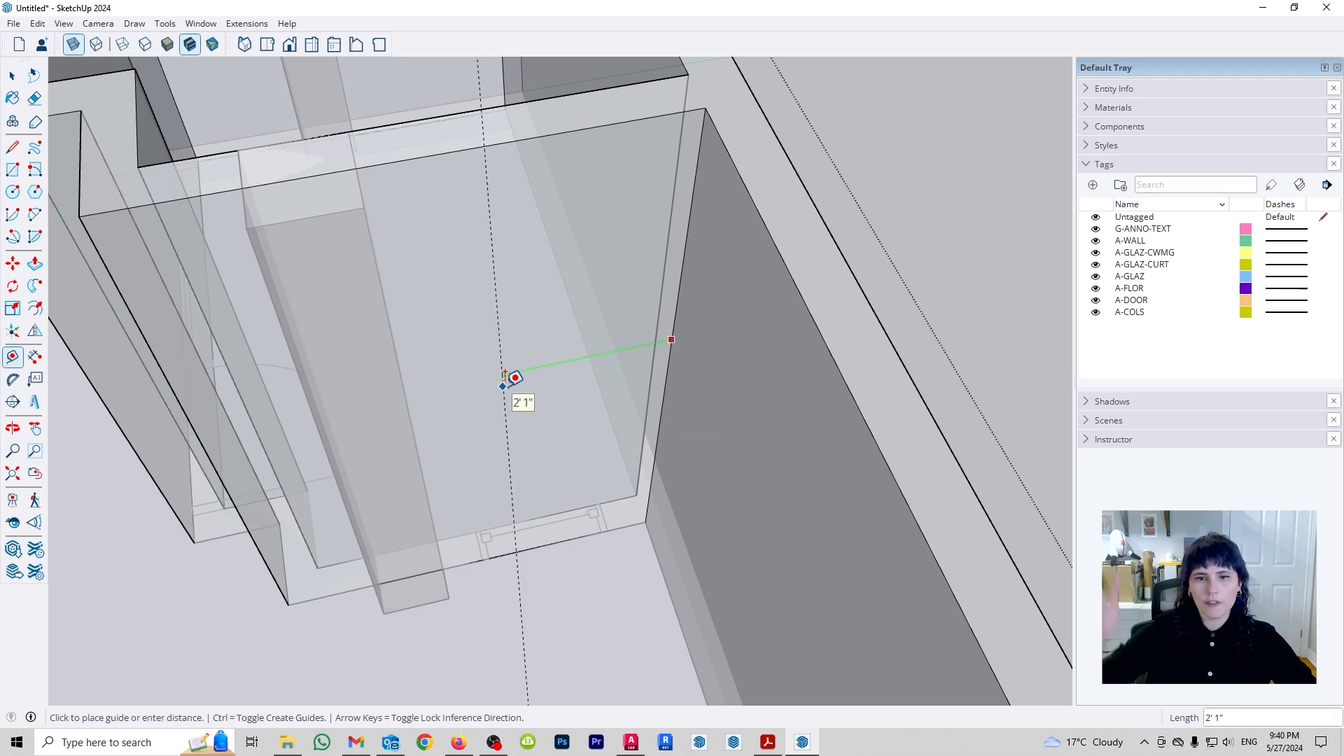
pyautogui.click(516, 371)
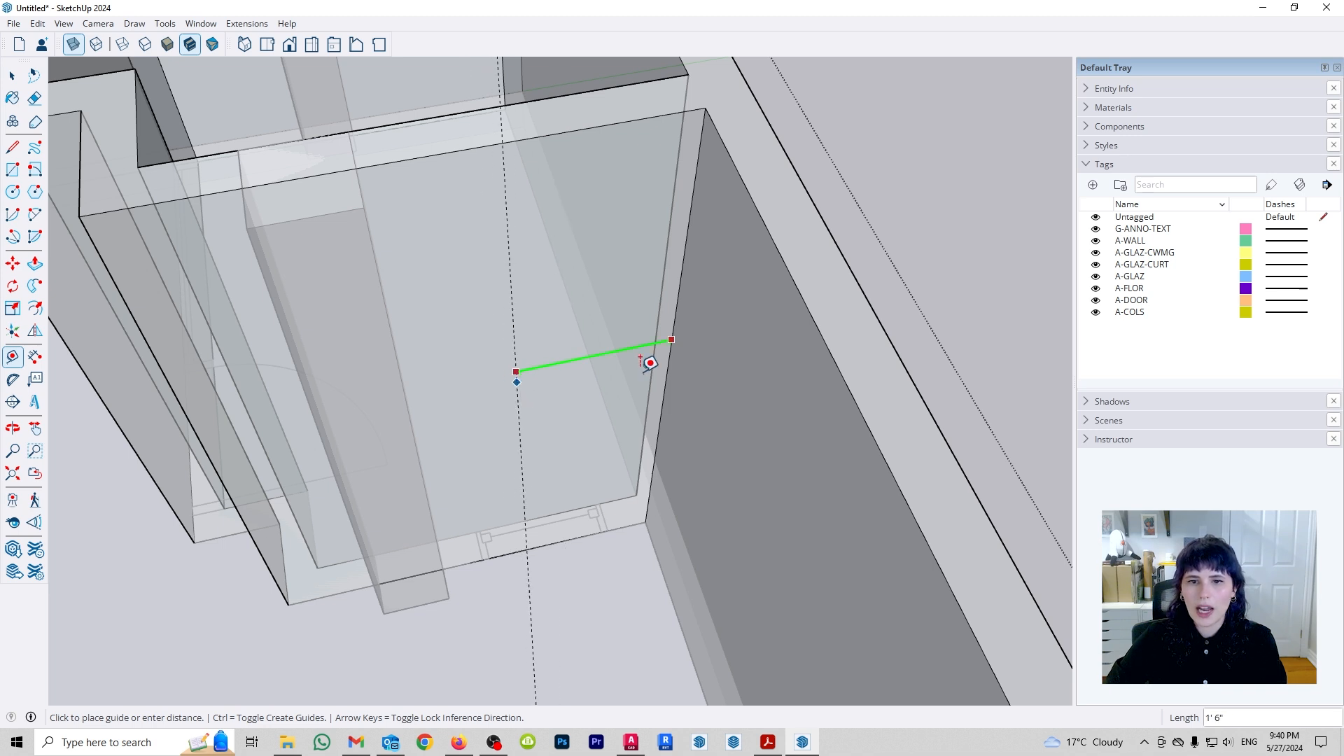
pyautogui.click(608, 527)
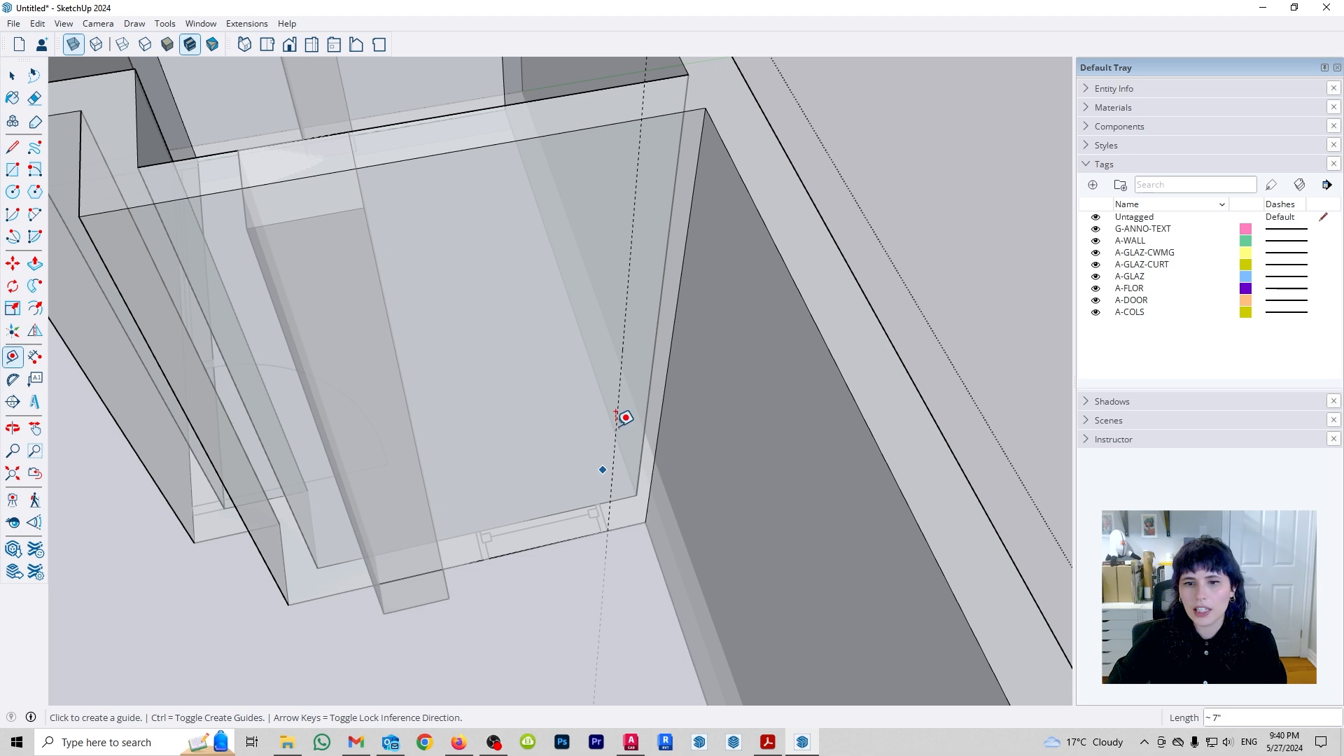
pyautogui.click(625, 313)
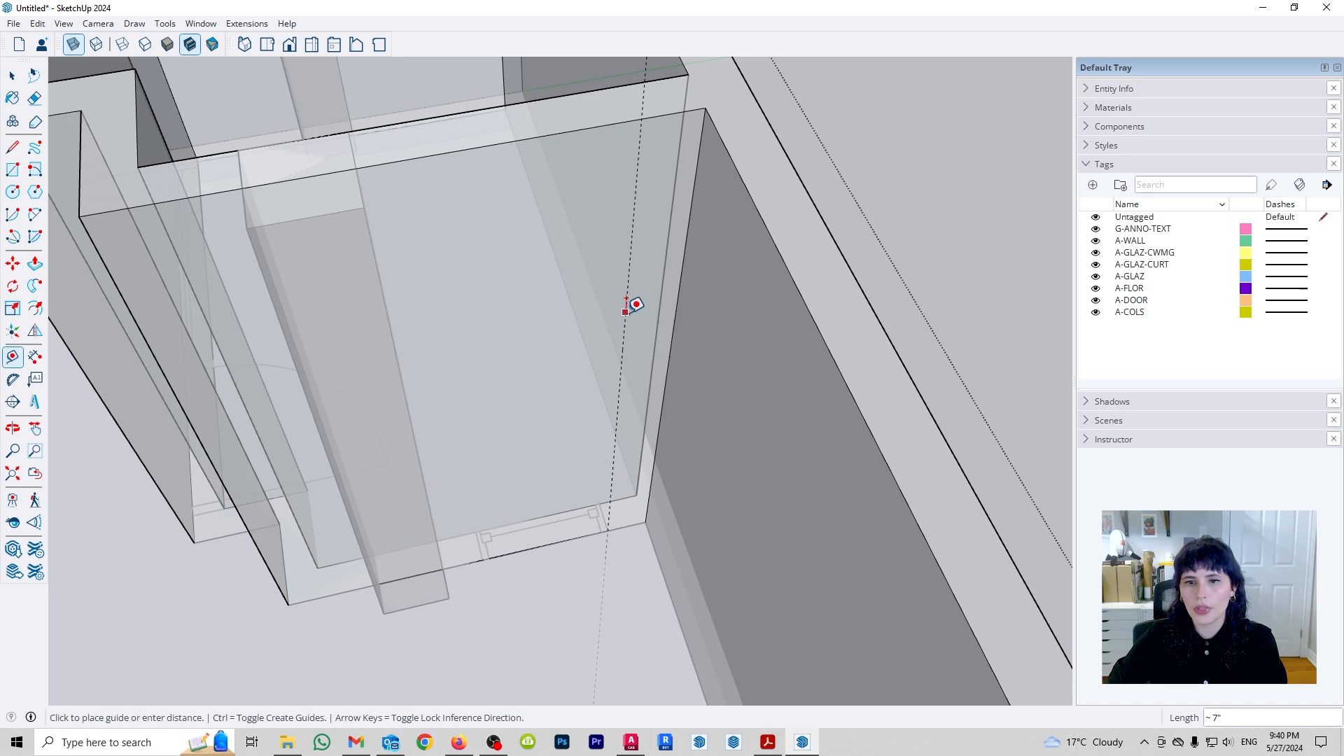
pyautogui.click(483, 556)
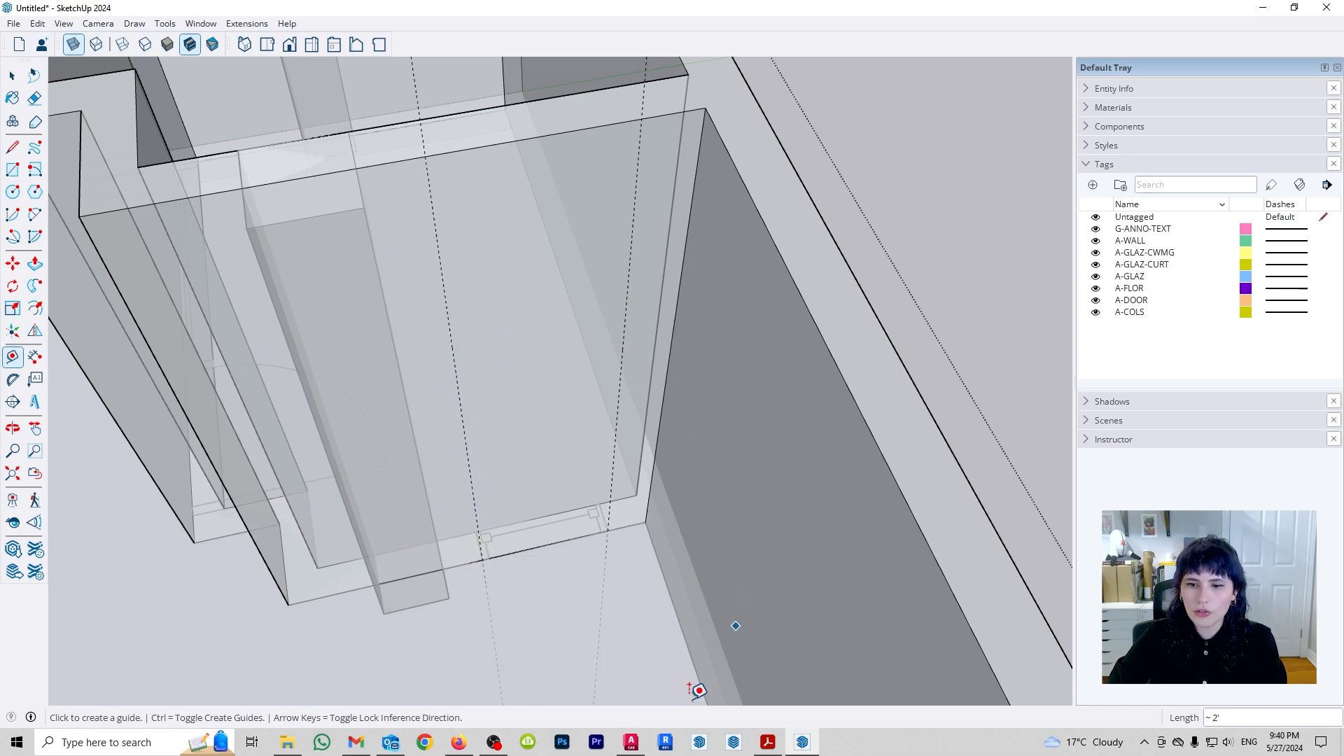
# - Place horizontal guides 1500 mm and 2100 mm above the wall's base edge
pyautogui.click(524, 550)
pyautogui.moveTo(521, 490); pyautogui.dragTo(658, 310, button='middle')
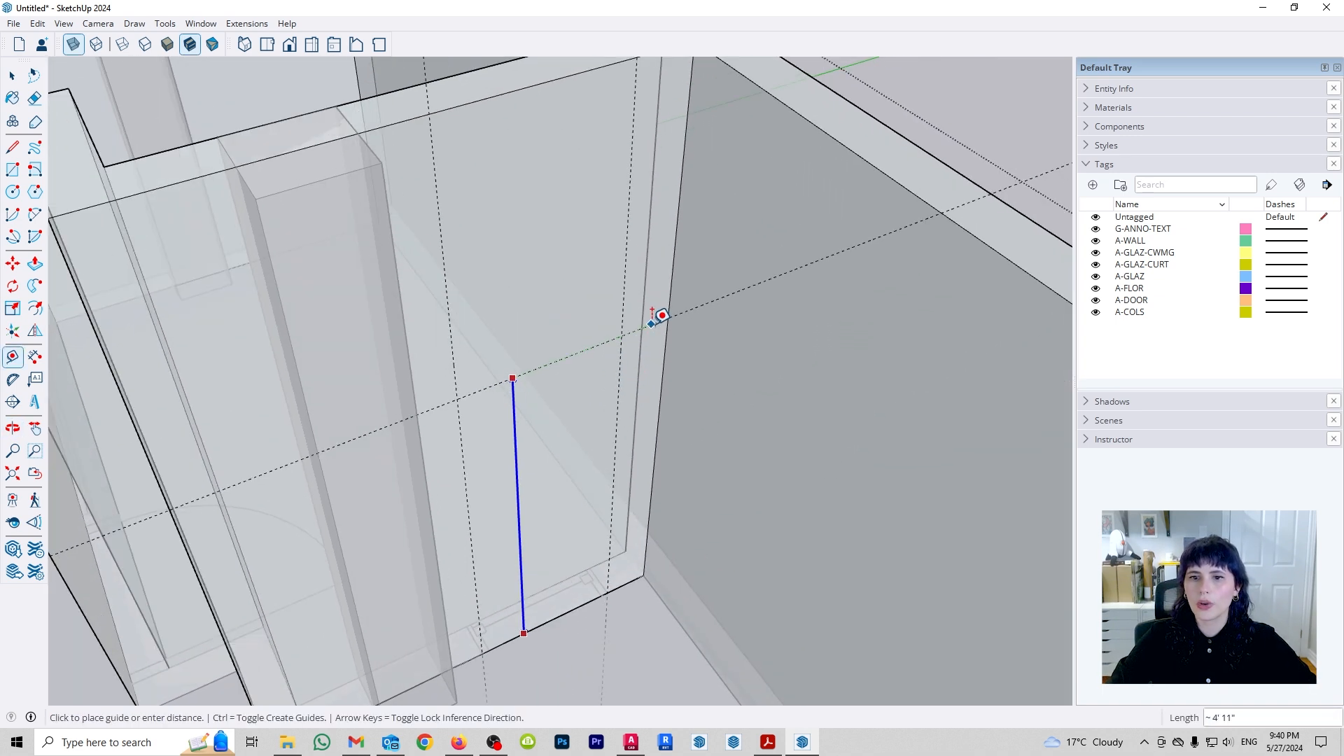
pyautogui.write('1500mm')
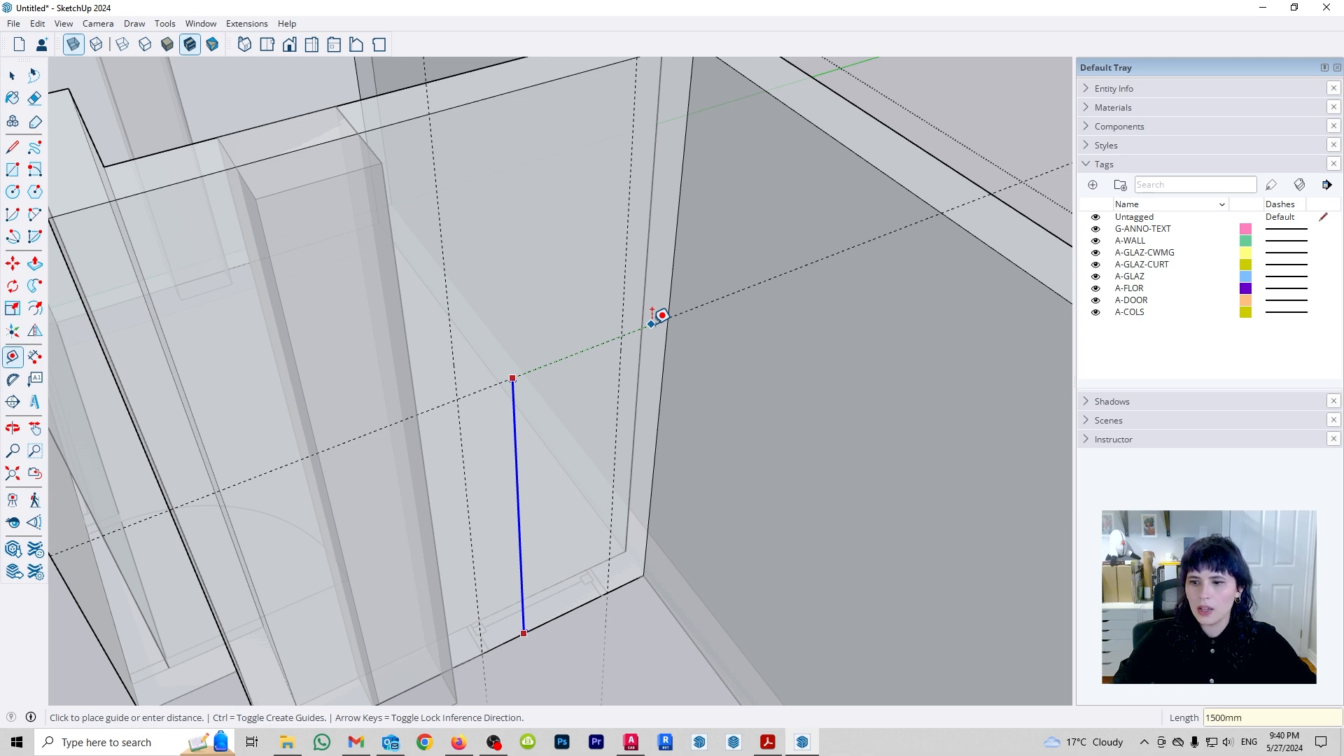
pyautogui.press('Return')
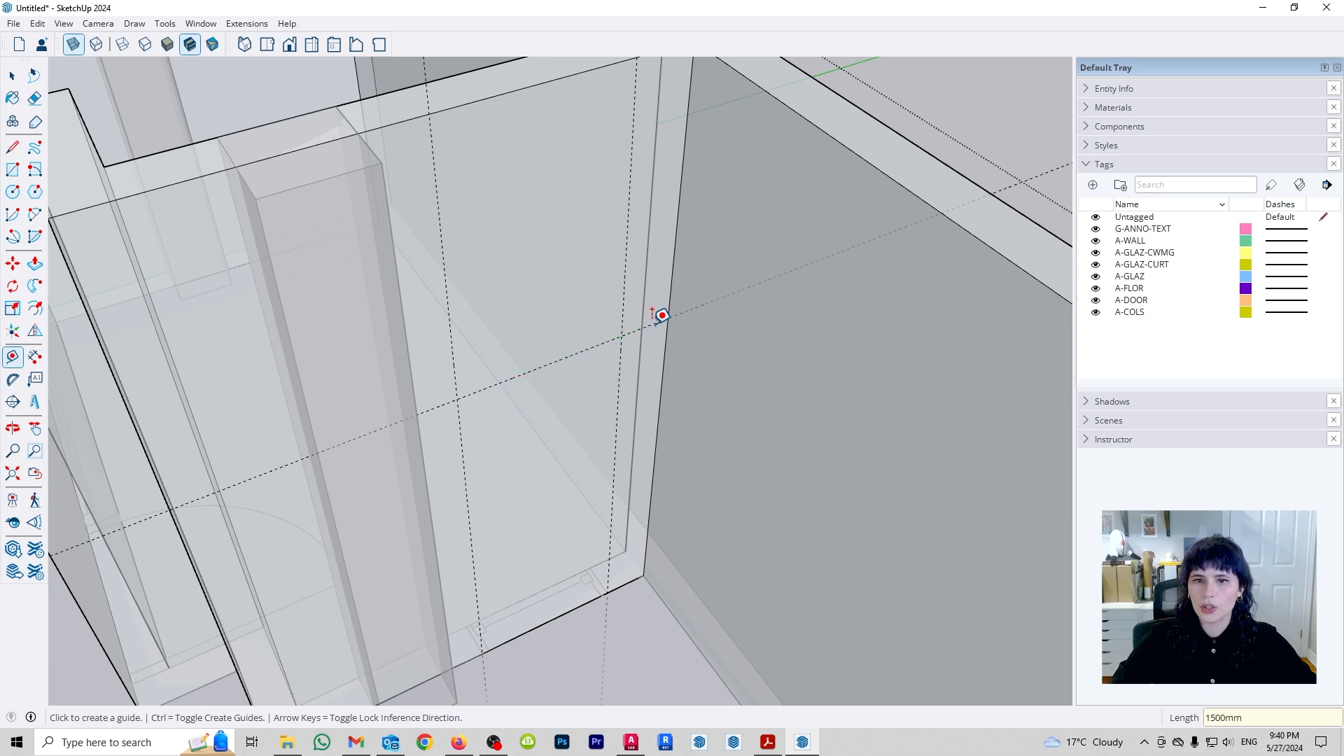
pyautogui.click(573, 609)
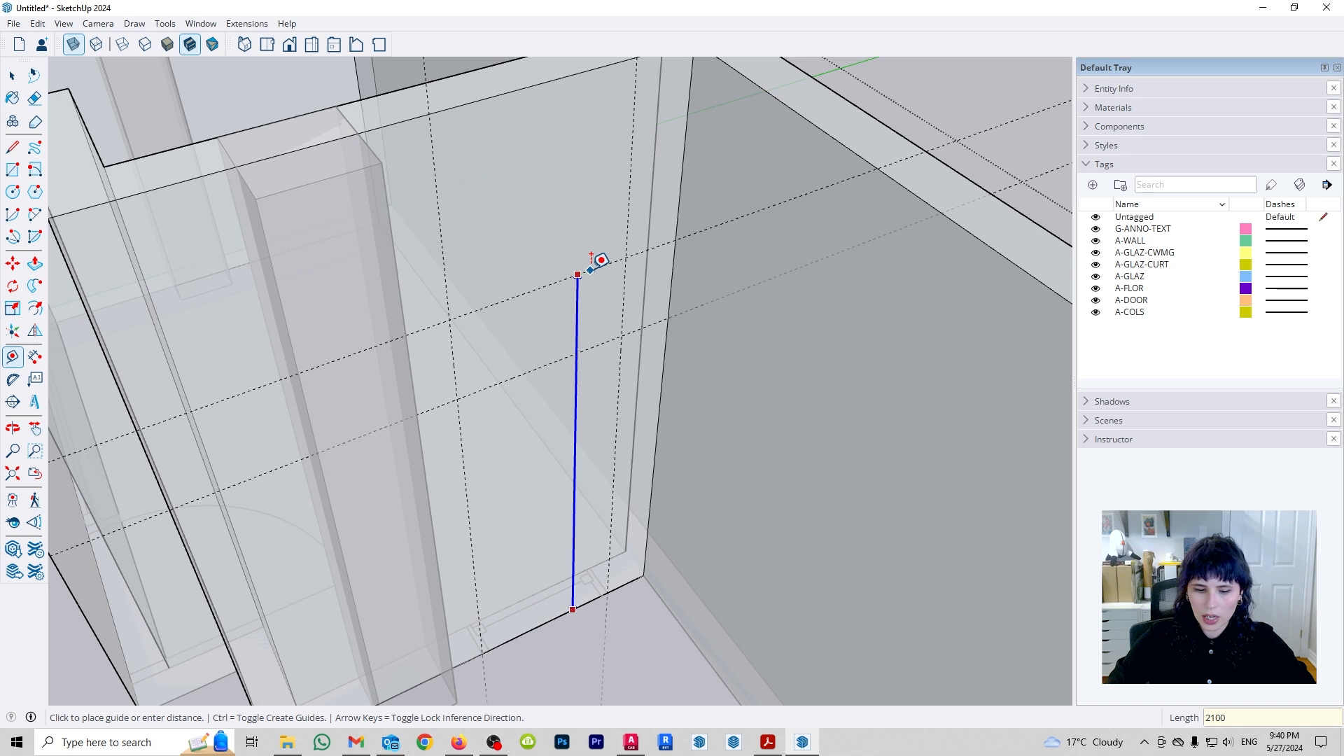
pyautogui.press('Return')
pyautogui.press('space')
# - Turn off X-ray display and draw a rectangle about 2' by 2' on the wall face between the four guide intersections
pyautogui.moveTo(706, 288); pyautogui.dragTo(505, 336, button='middle')
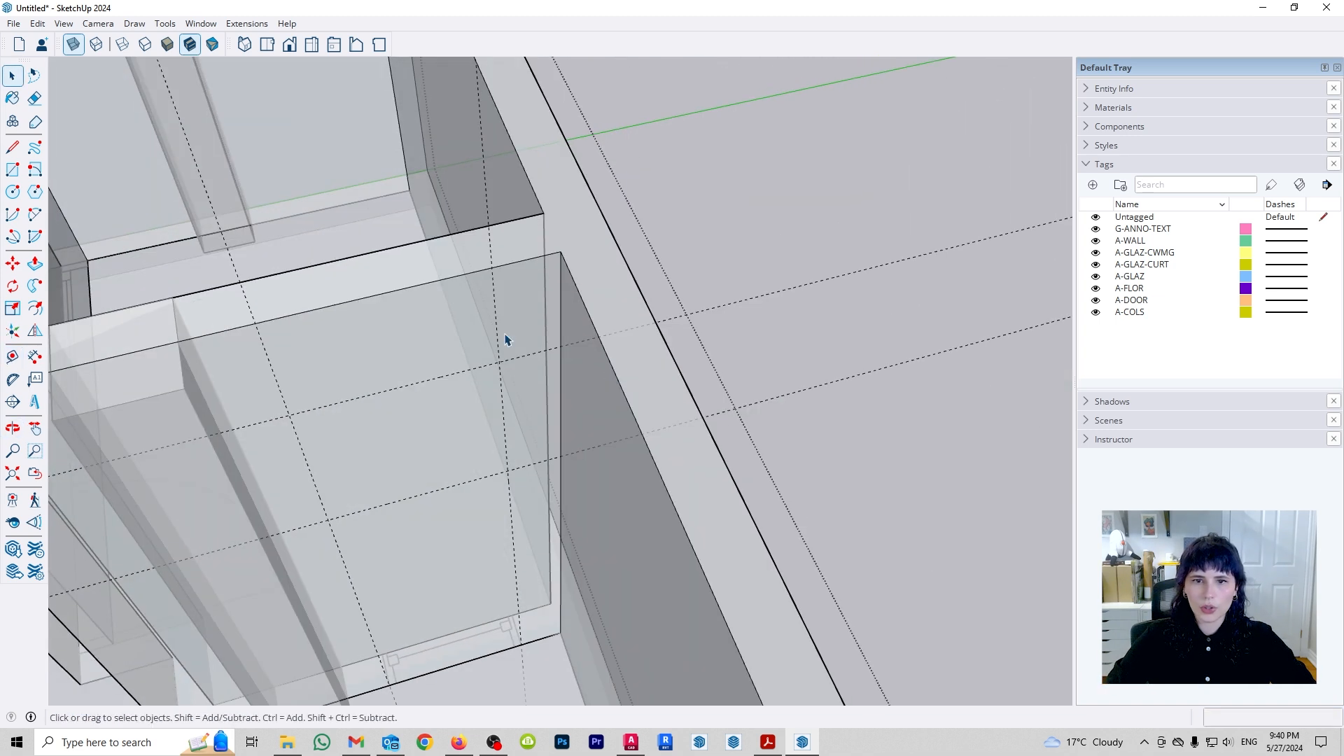
pyautogui.click(72, 45)
pyautogui.moveTo(432, 478); pyautogui.dragTo(541, 231, button='middle')
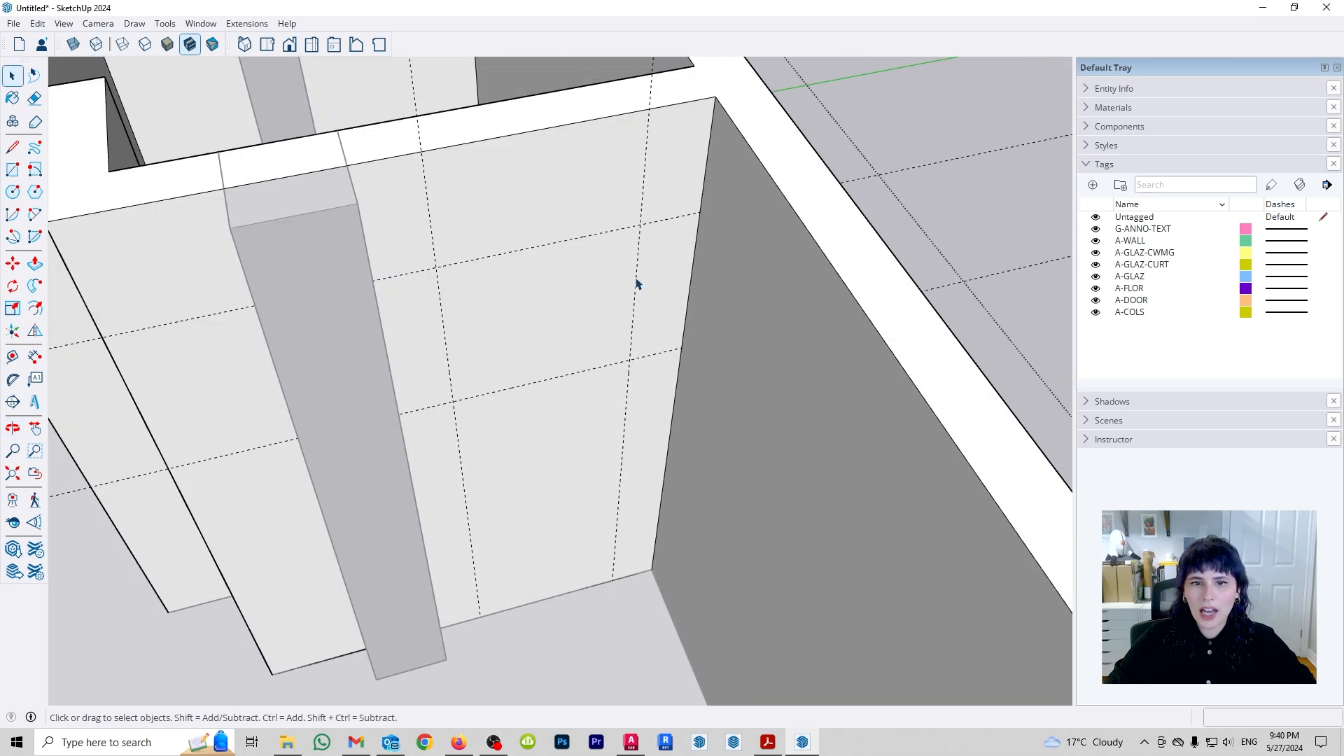
pyautogui.keyDown('shift'); pyautogui.moveTo(557, 279); pyautogui.dragTo(534, 348, button='middle'); pyautogui.keyUp('shift')
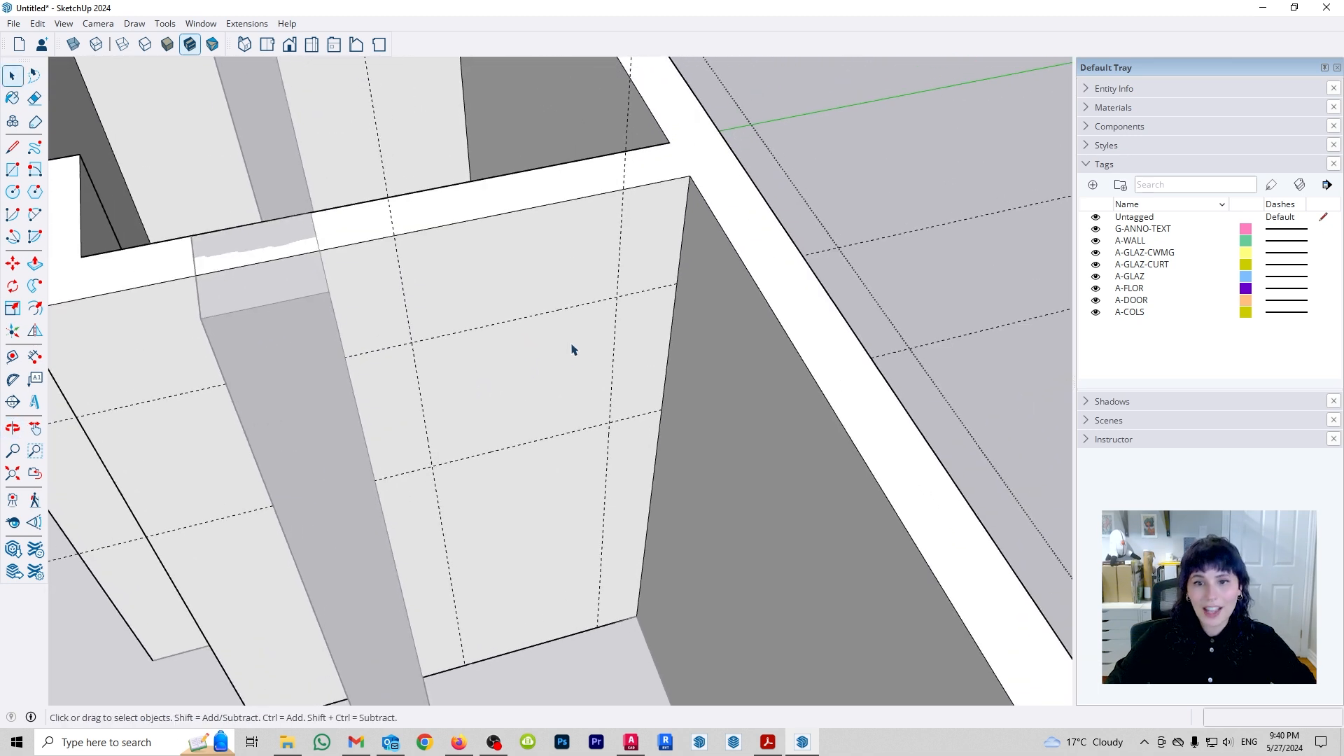
pyautogui.click(587, 404)
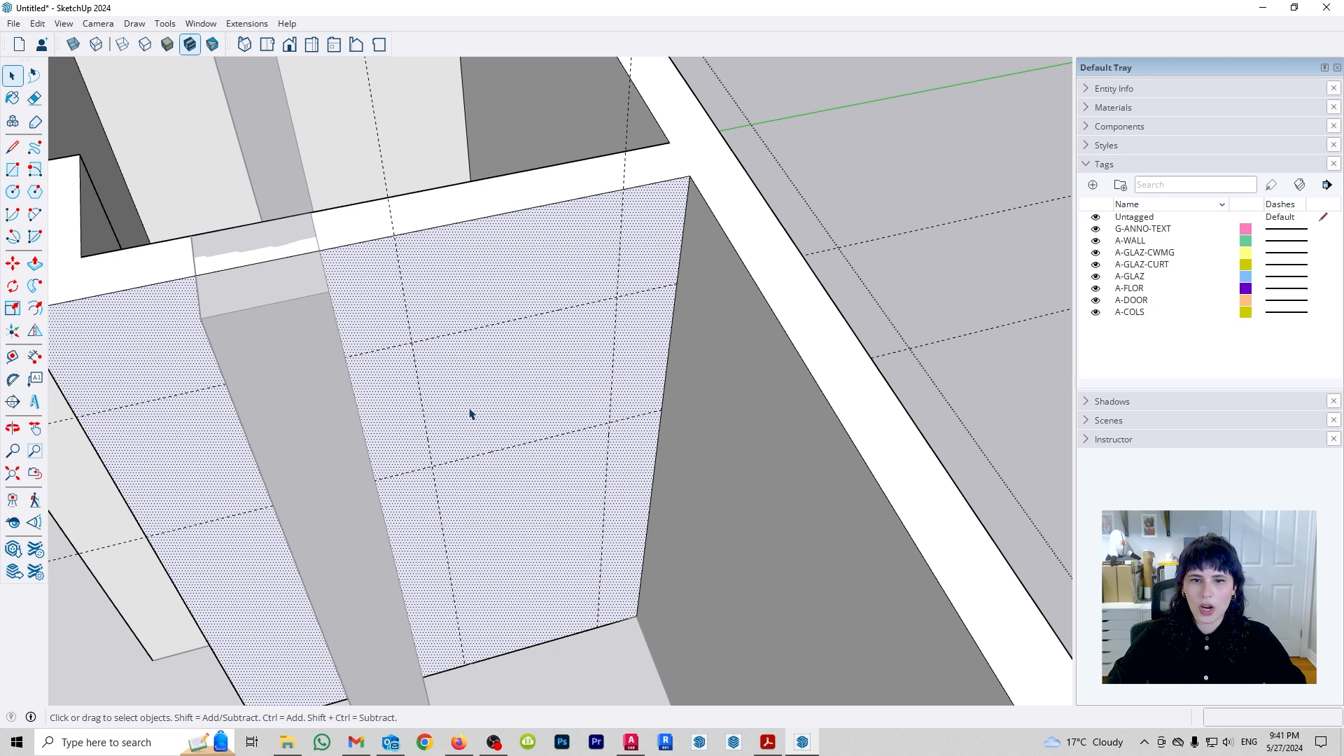
pyautogui.press('r')
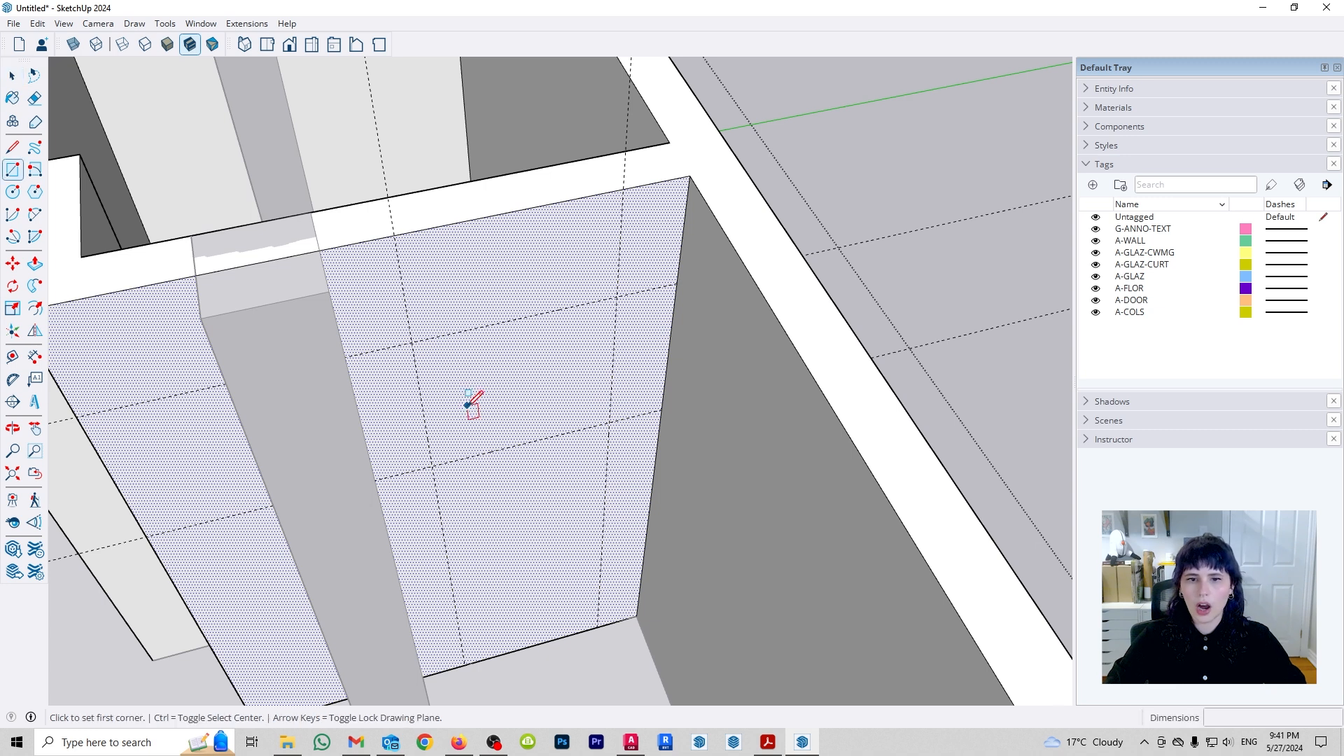
pyautogui.click(433, 466)
pyautogui.click(617, 297)
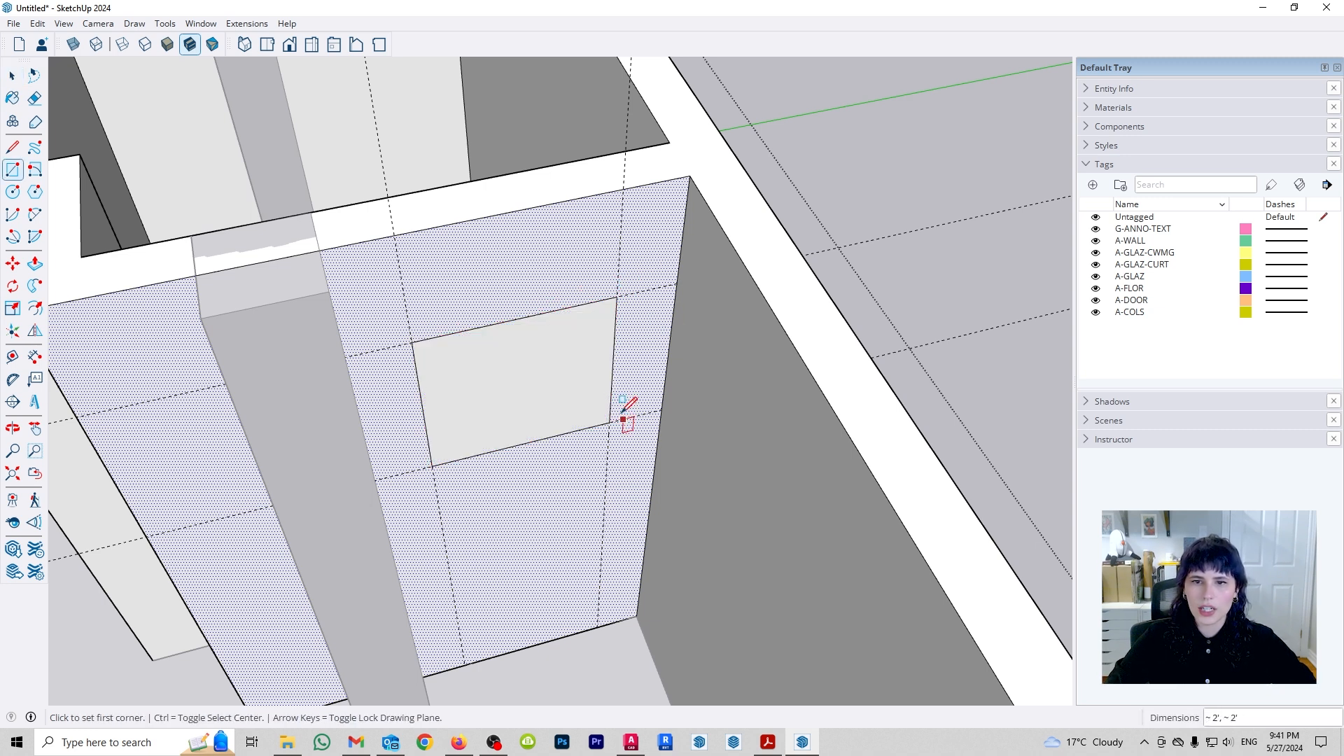
pyautogui.press('space')
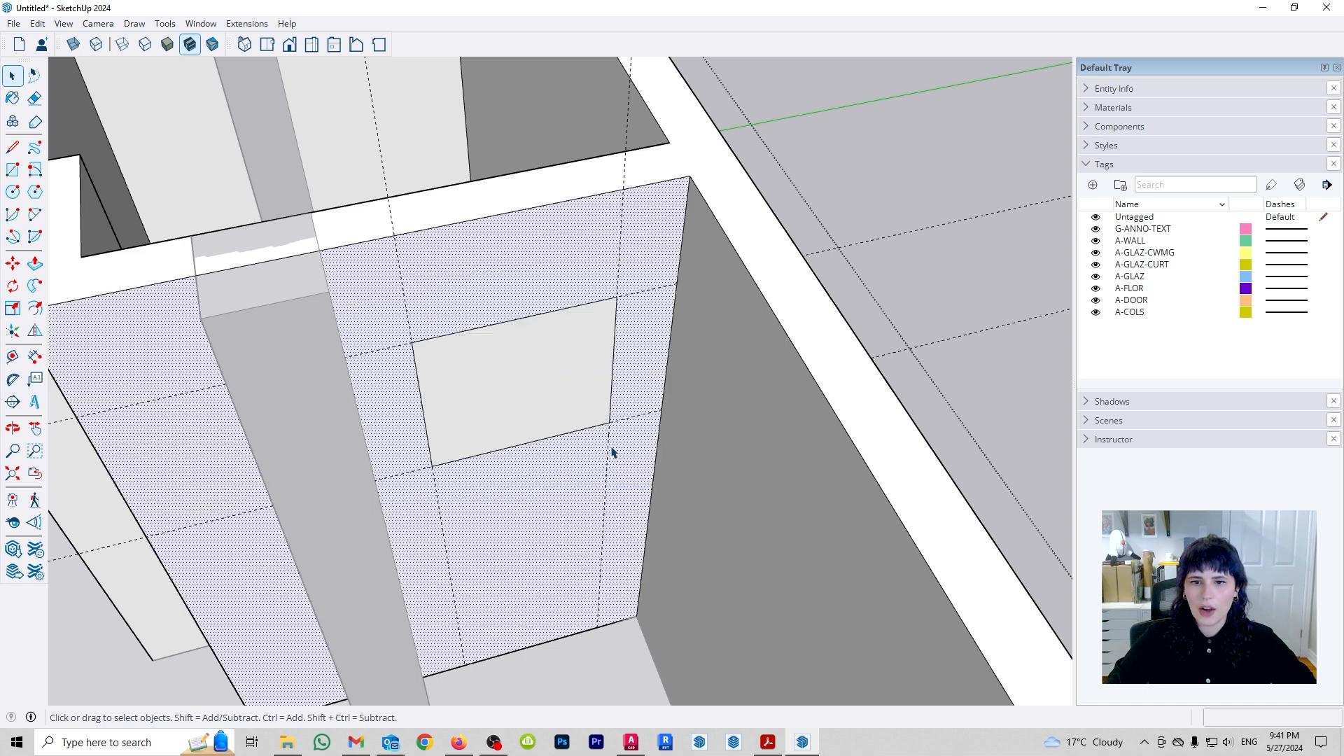
# - Delete the guides and push the rectangle about 6" through the wall to cut the window opening
pyautogui.click(38, 25)
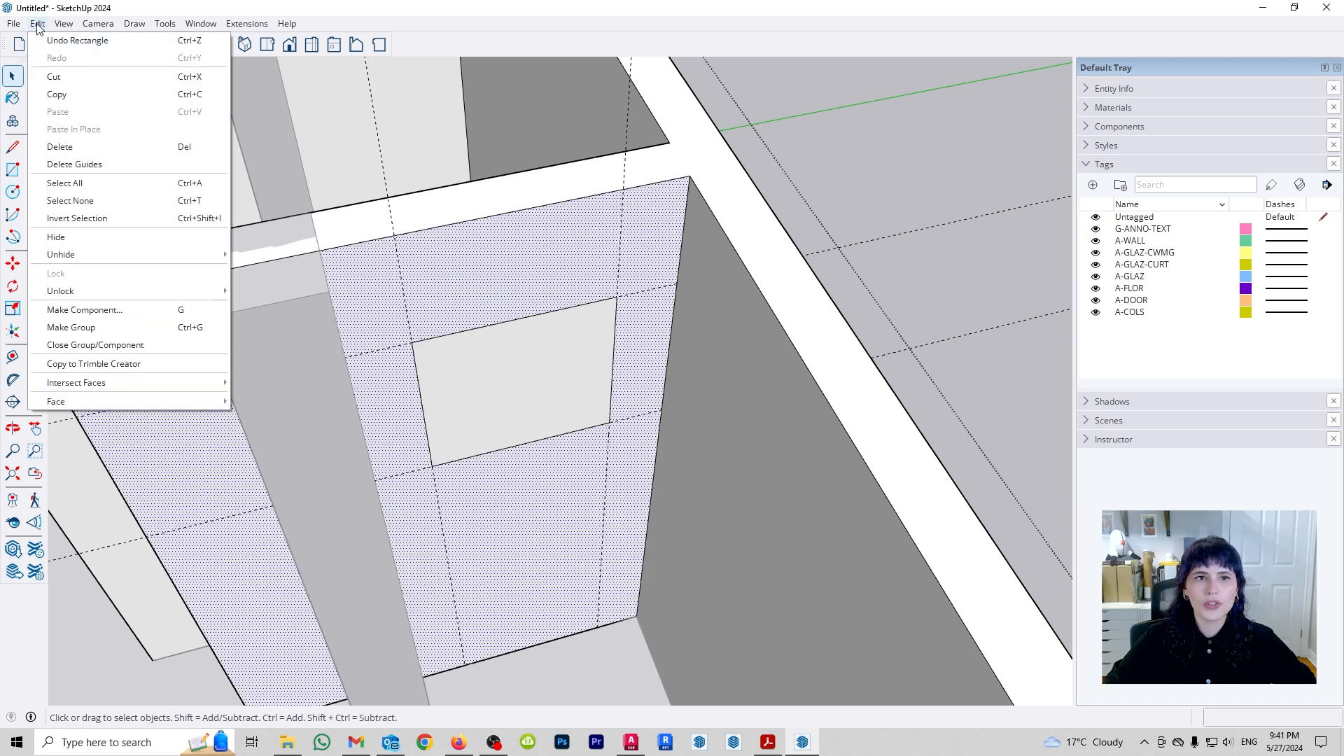
pyautogui.click(89, 165)
pyautogui.click(548, 410)
pyautogui.moveTo(531, 390); pyautogui.dragTo(549, 411, button='middle')
pyautogui.press('p')
pyautogui.click(548, 417)
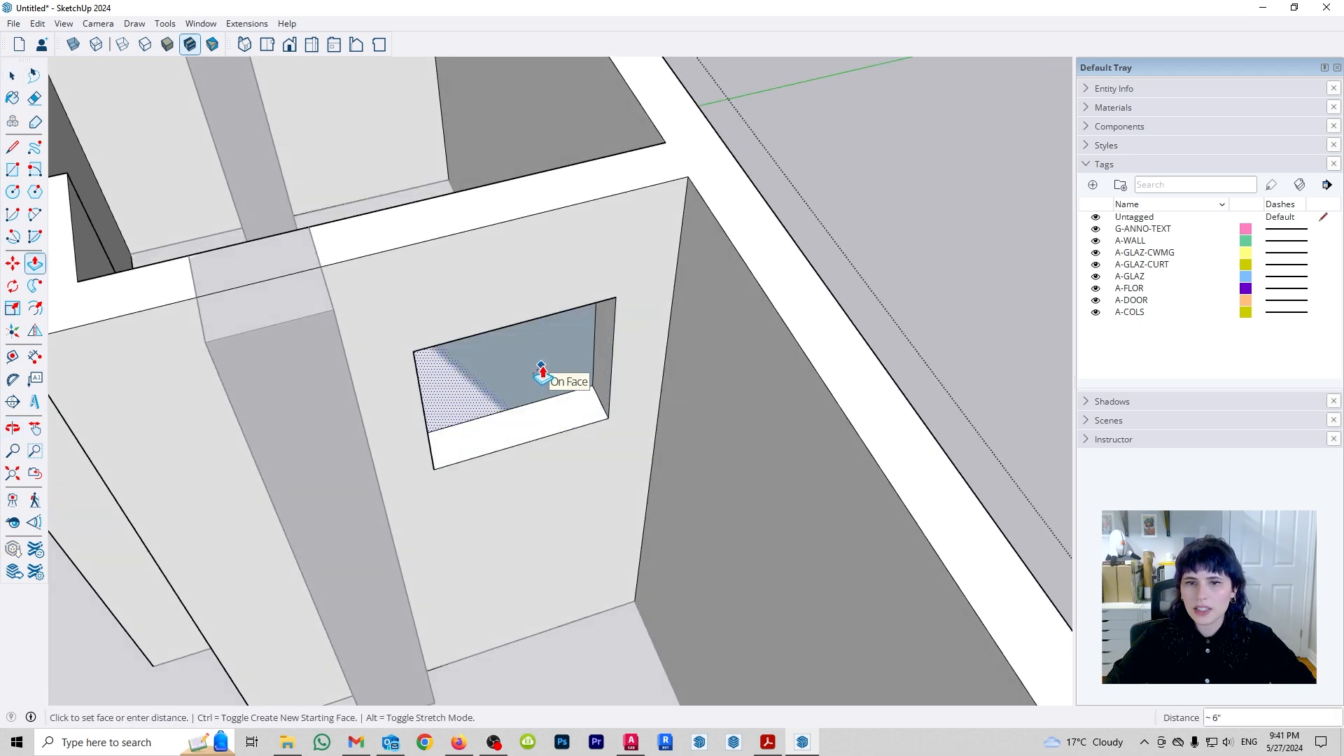
pyautogui.click(502, 381)
pyautogui.moveTo(504, 378); pyautogui.dragTo(555, 429, button='middle')
pyautogui.press('space')
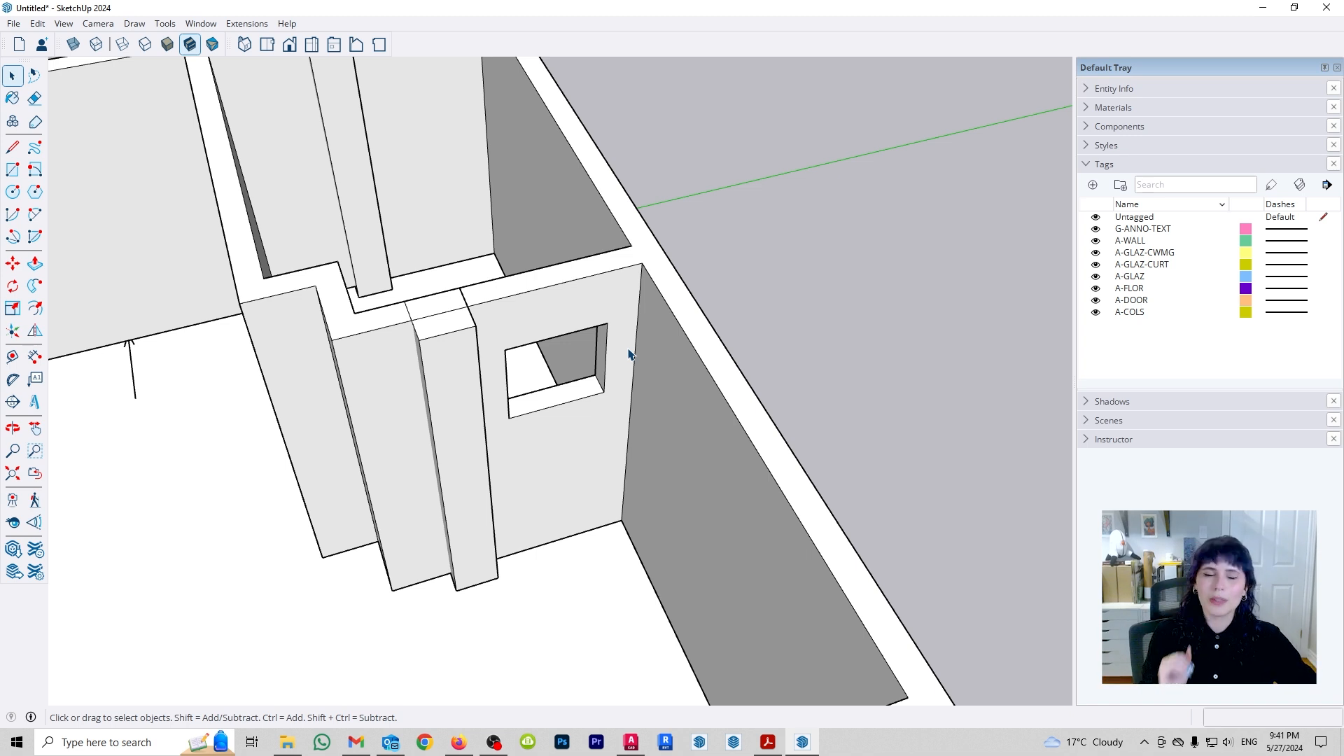
pyautogui.scroll(-10, 628, 354)
pyautogui.moveTo(629, 355); pyautogui.dragTo(576, 255, button='middle')
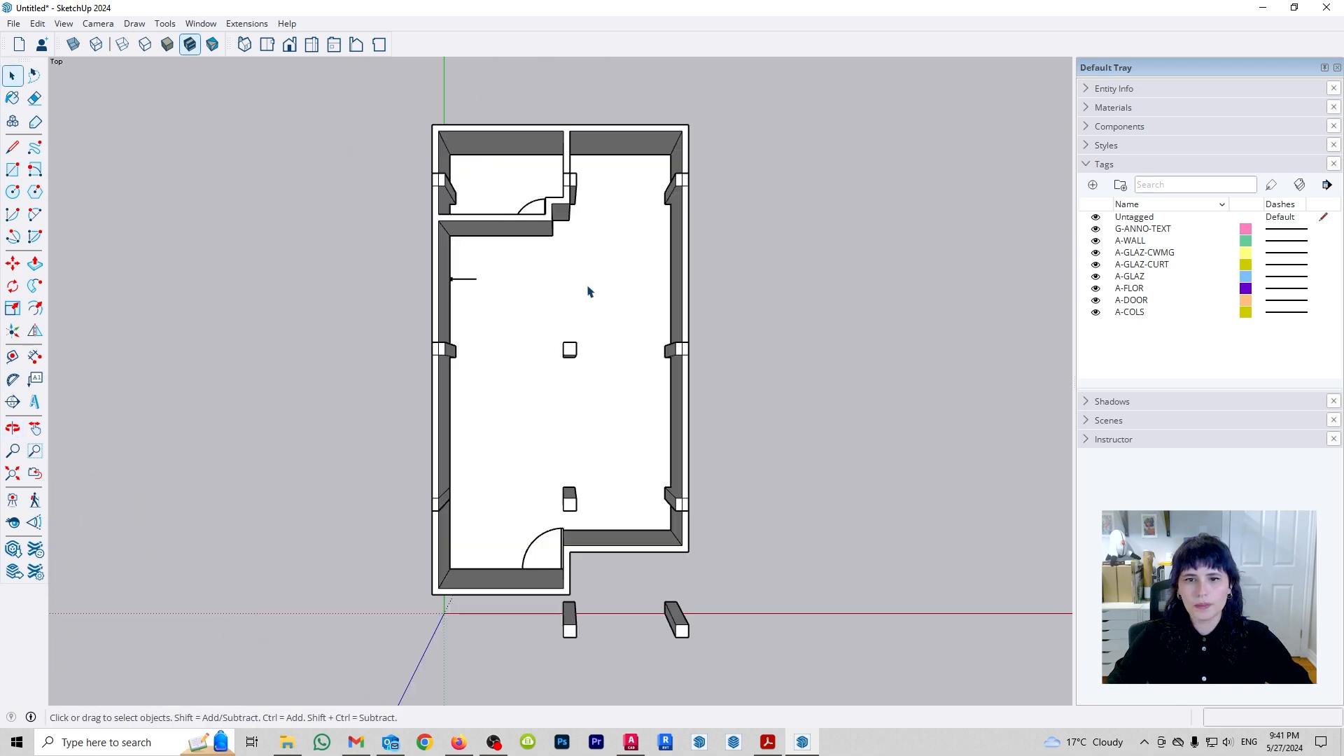
pyautogui.keyDown('shift'); pyautogui.moveTo(645, 387); pyautogui.dragTo(352, 426, button='middle'); pyautogui.keyUp('shift')
pyautogui.scroll(8, 486, 420)
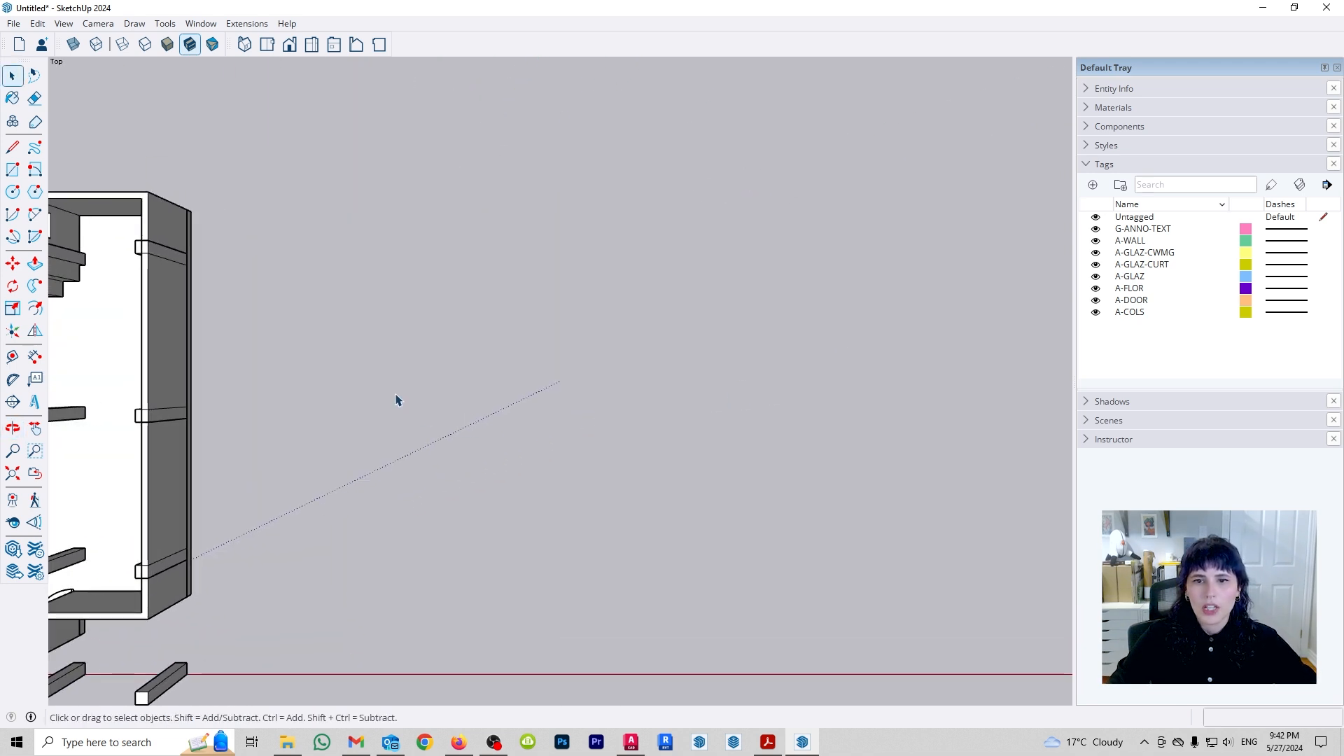
pyautogui.press('space')
pyautogui.press('r')
pyautogui.click(459, 497)
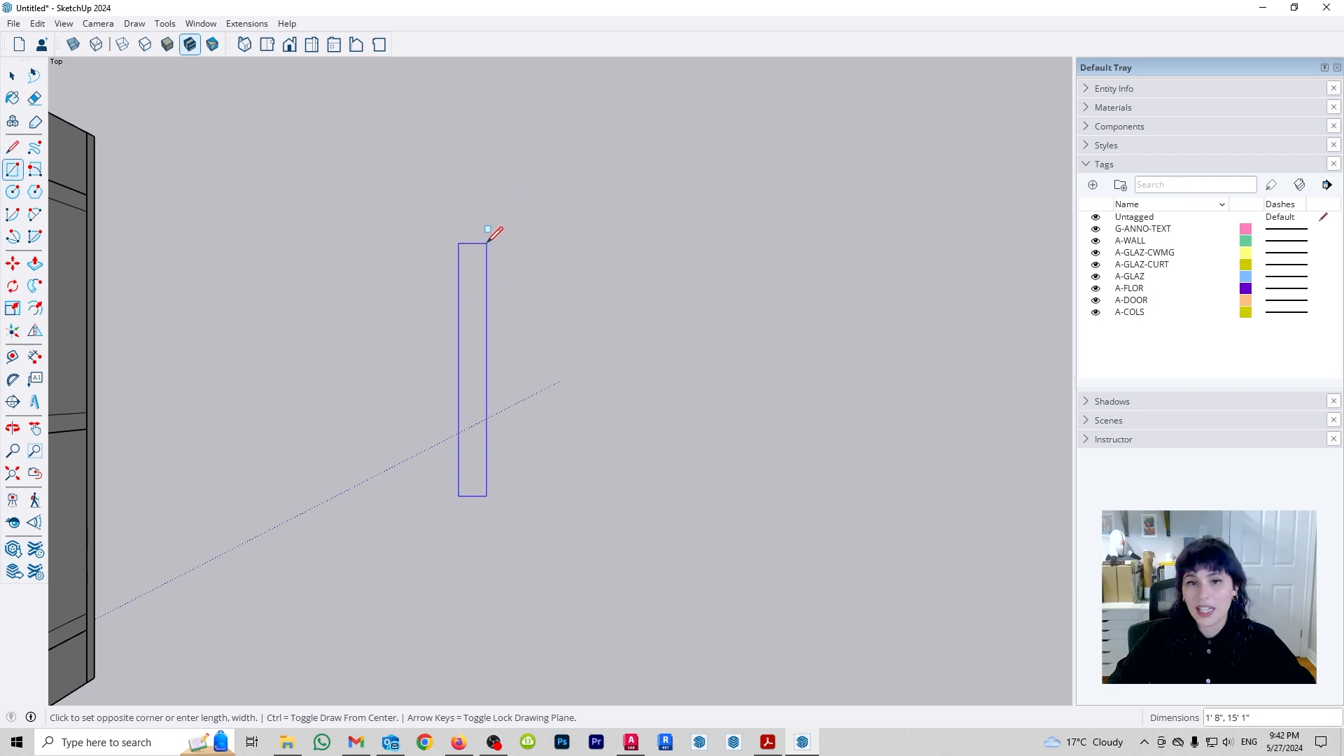
pyautogui.press('Escape')
# - Beside the building, draw a closed, tapered four-sided outline about 15' long with the Line tool, narrower at one end
pyautogui.press('l')
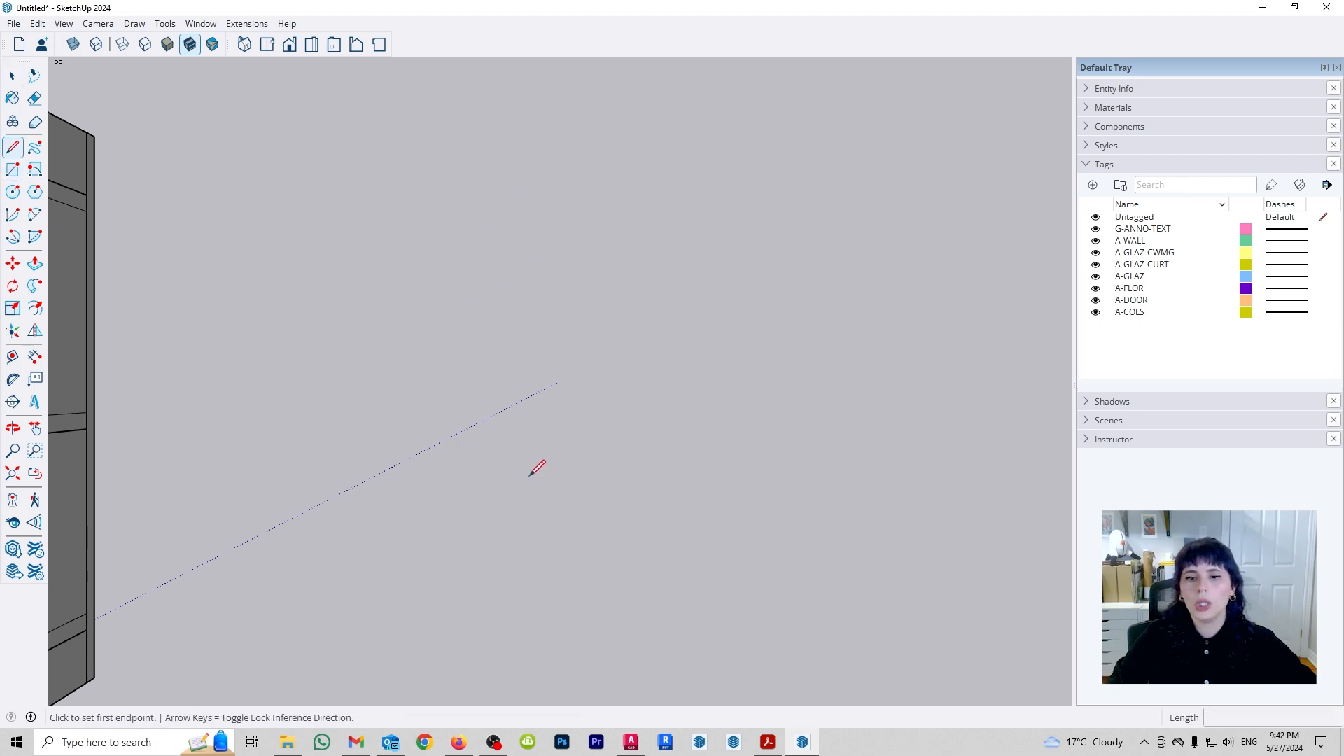
pyautogui.click(533, 498)
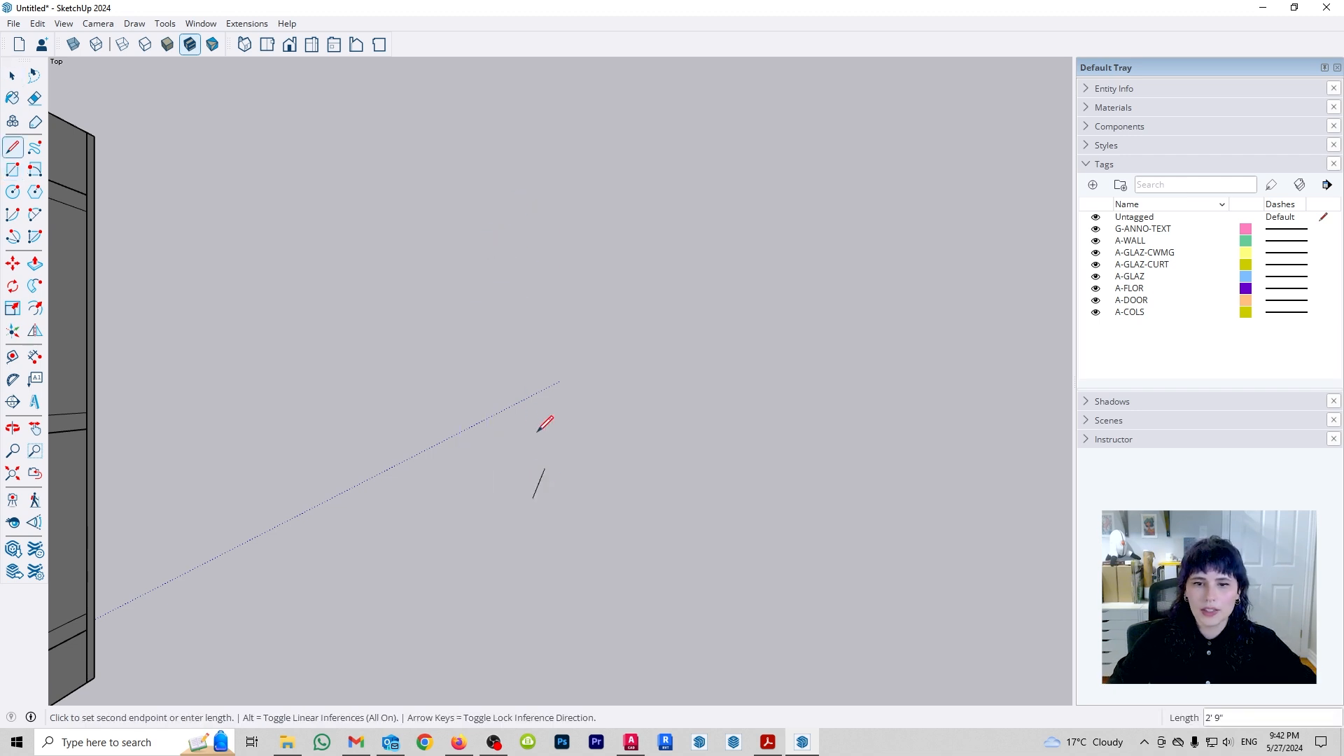
pyautogui.click(534, 240)
pyautogui.click(523, 240)
pyautogui.scroll(1, 516, 497)
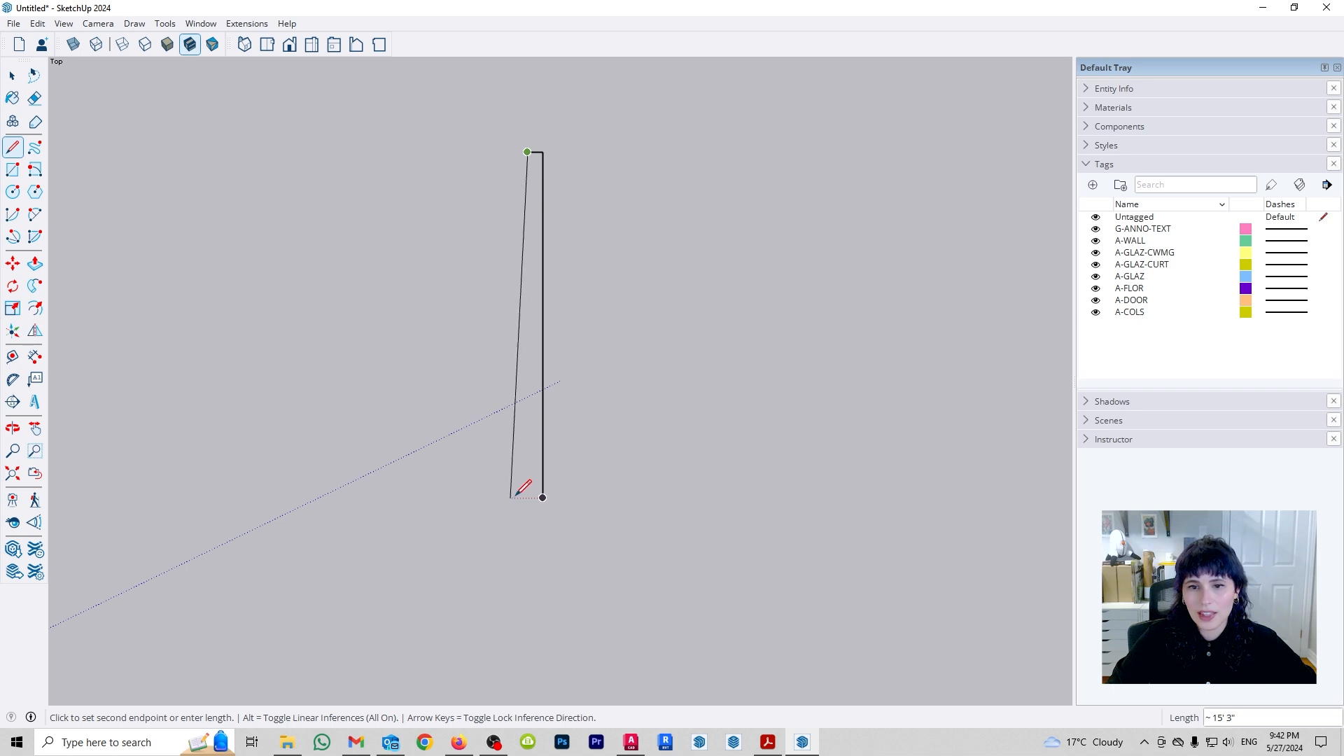
pyautogui.click(508, 497)
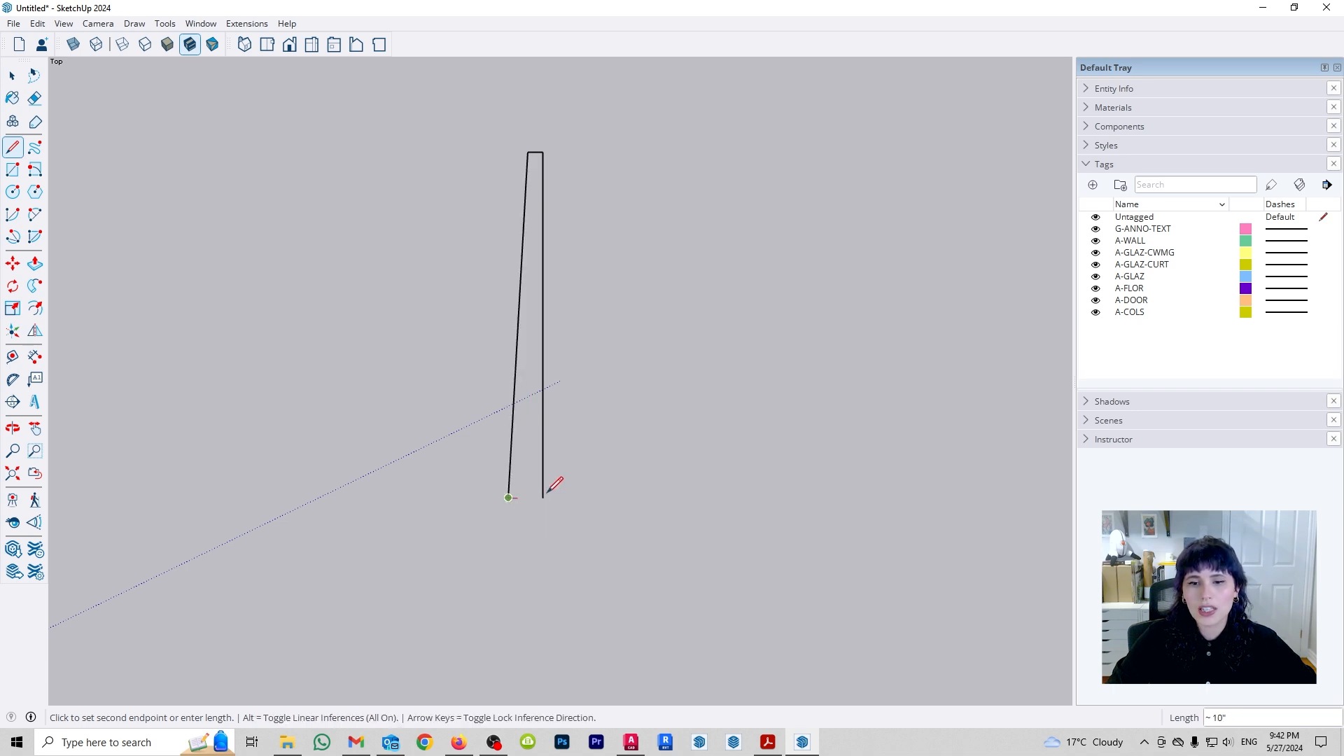
pyautogui.click(544, 496)
pyautogui.press('space')
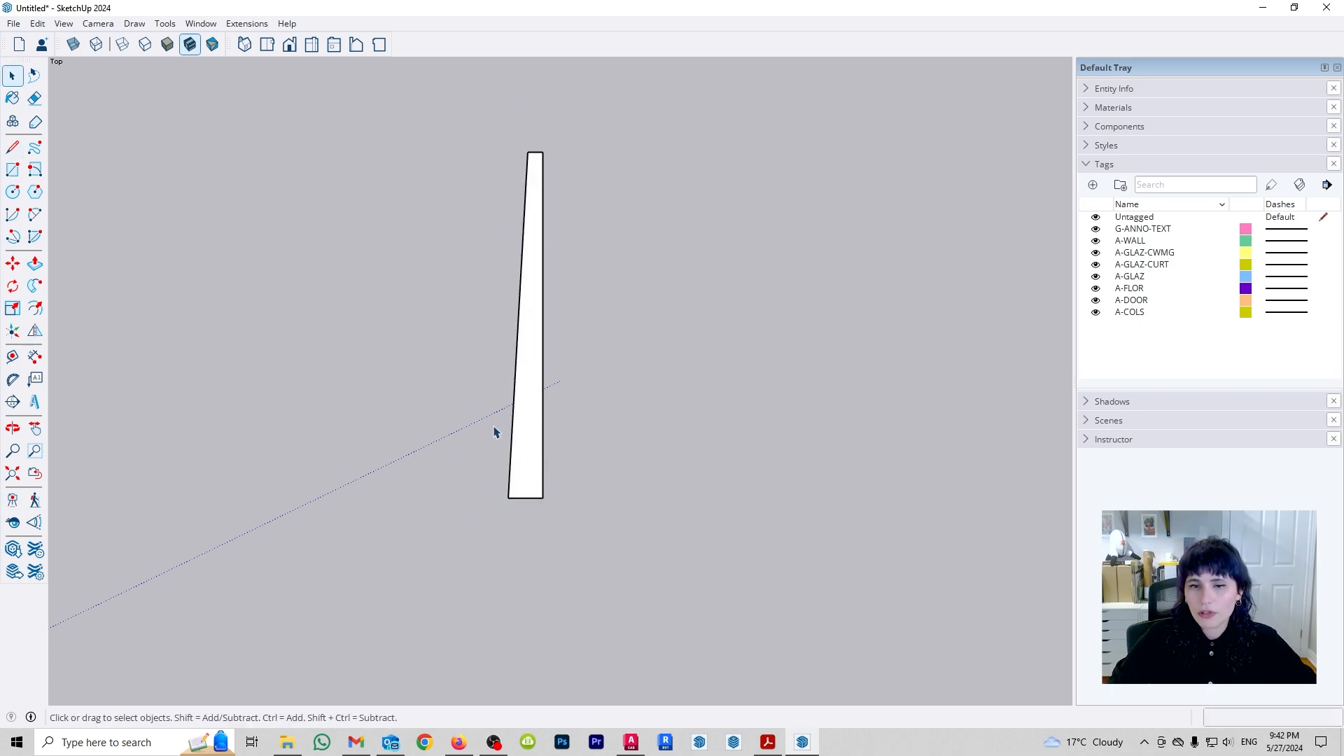
# - Pull the tapered face up to form a freestanding practice wall beside the building
pyautogui.scroll(-2, 495, 441)
pyautogui.scroll(3, 497, 420)
pyautogui.moveTo(623, 458); pyautogui.dragTo(558, 451, button='middle')
pyautogui.press('p')
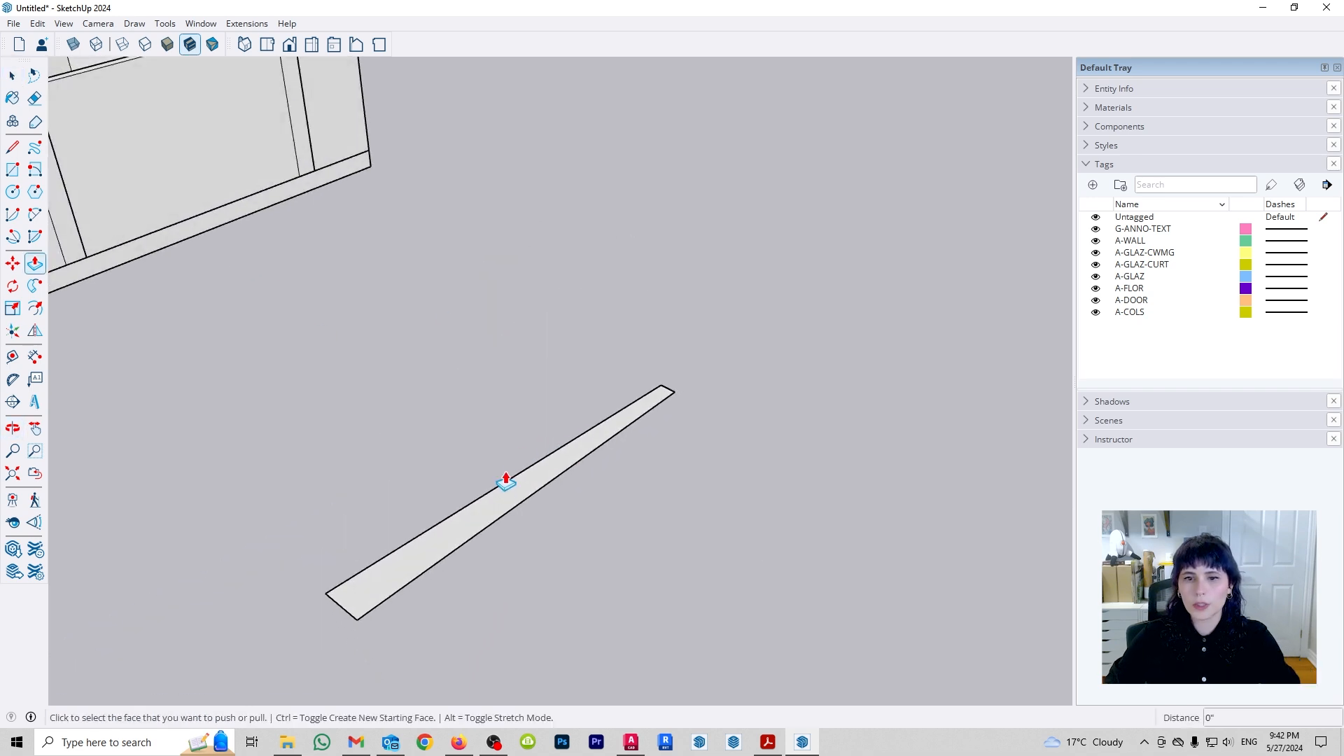
pyautogui.click(507, 482)
pyautogui.click(510, 90)
pyautogui.press('space')
pyautogui.moveTo(558, 274); pyautogui.dragTo(525, 375, button='middle')
pyautogui.scroll(-2, 522, 366)
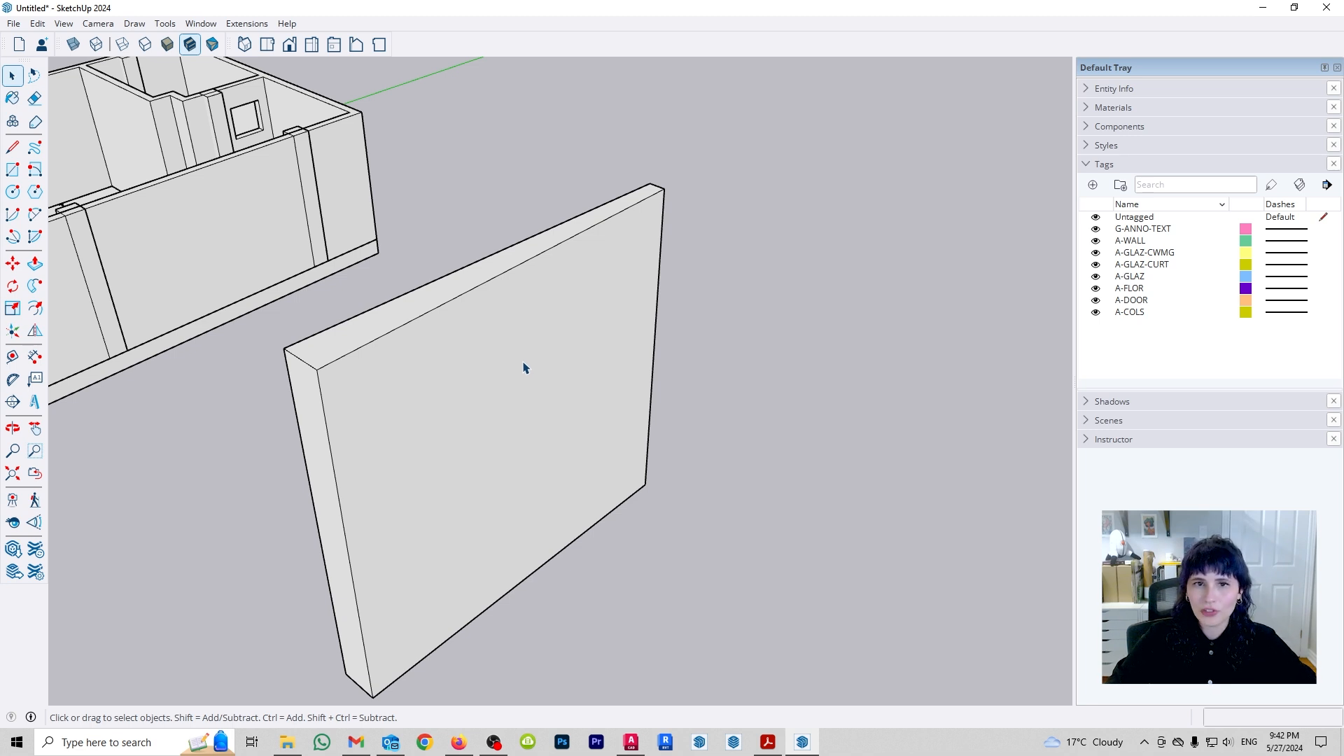
# - Draw a window-sized rectangle on the broad side of the tapered practice wall
pyautogui.press('r')
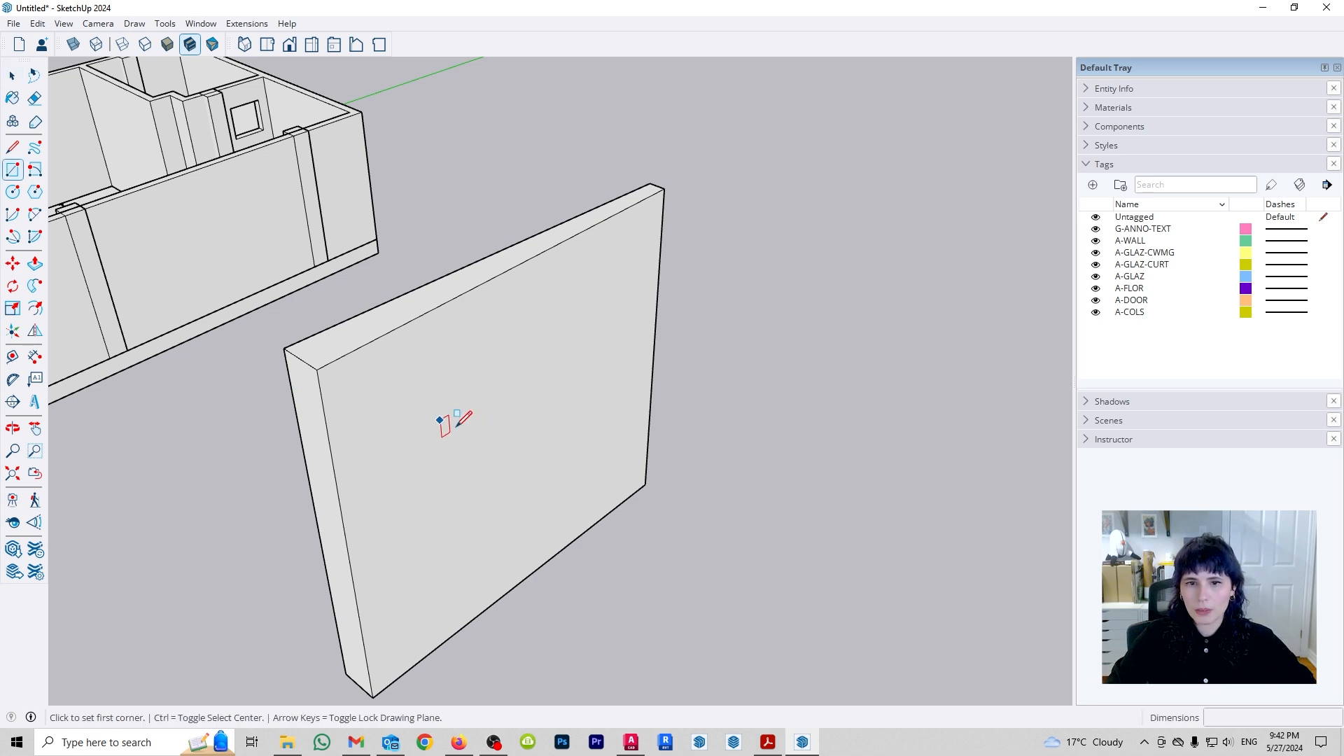
pyautogui.click(471, 471)
pyautogui.click(566, 303)
pyautogui.press('space')
pyautogui.click(568, 300)
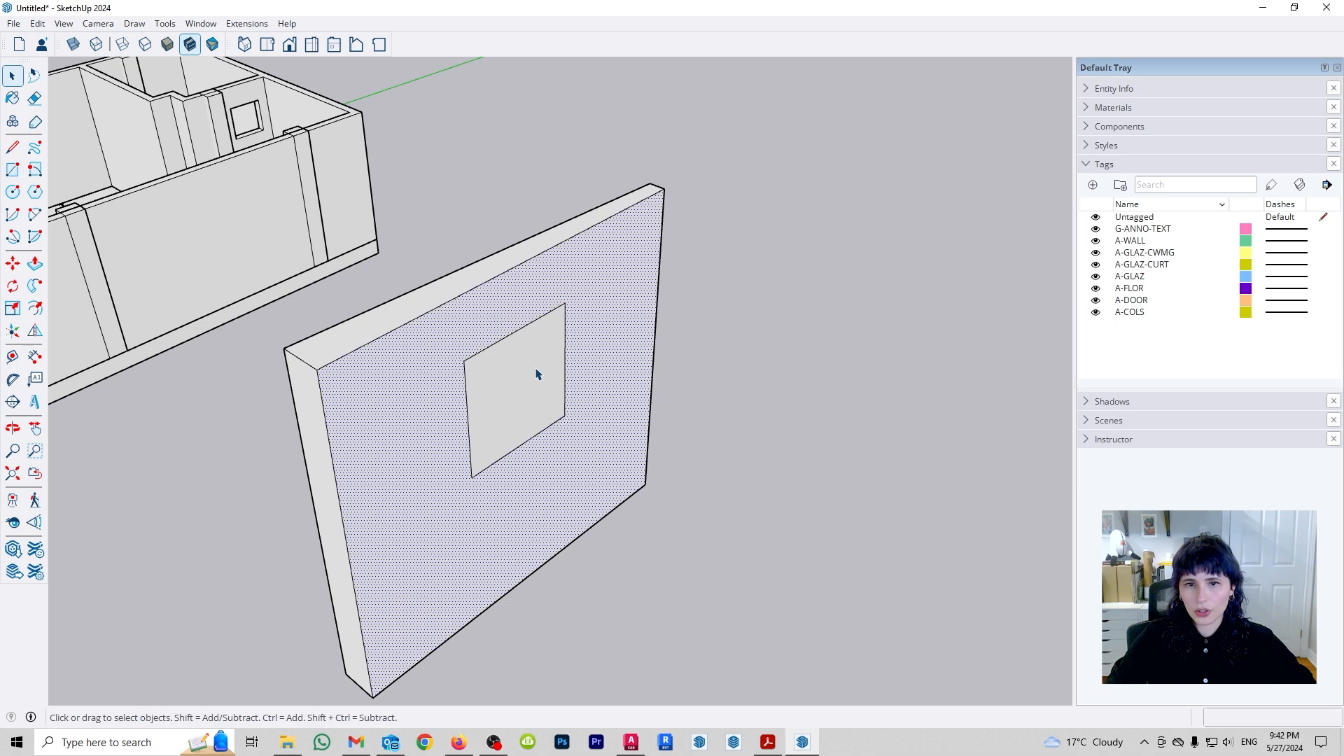
# - Push the rectangle through the tapered wall until it protrudes about 1' 11" in all, and pull it back about 8"
pyautogui.click(522, 398)
pyautogui.press('p')
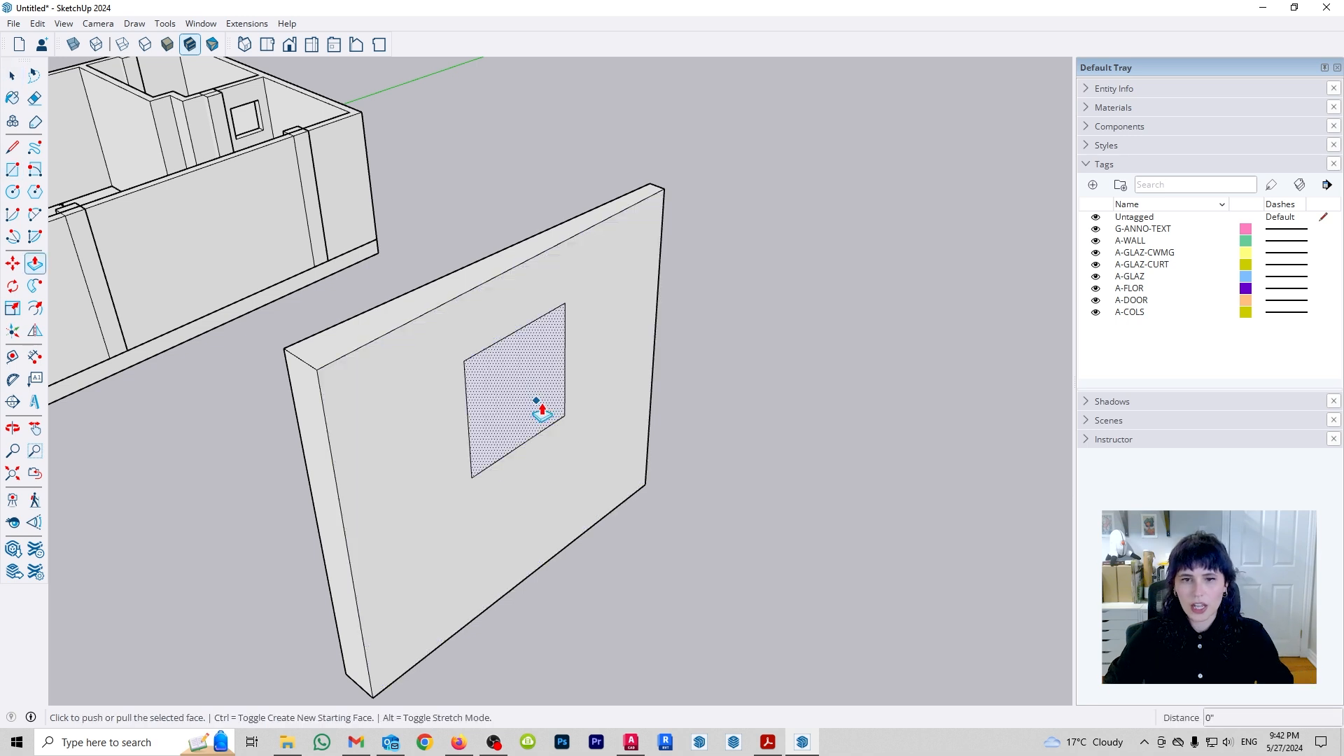
pyautogui.click(541, 406)
pyautogui.moveTo(535, 369); pyautogui.dragTo(553, 427, button='middle')
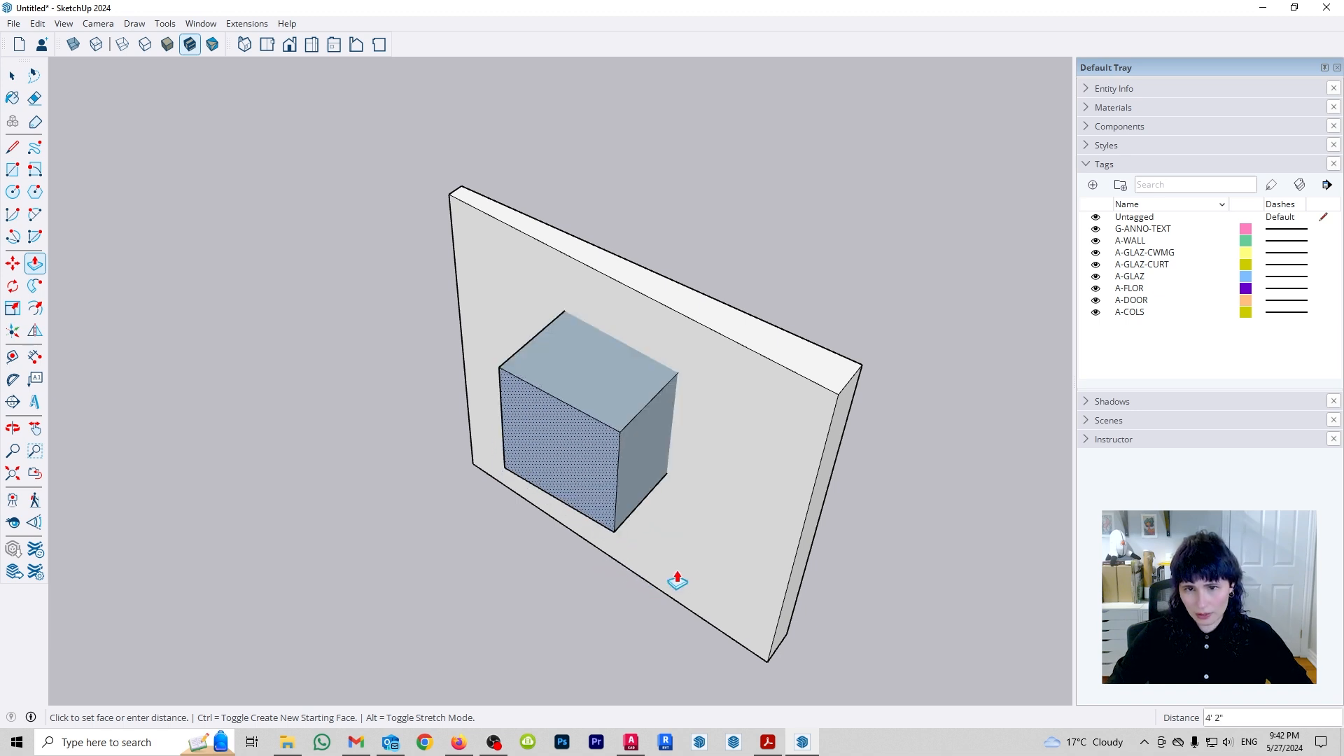
pyautogui.click(638, 484)
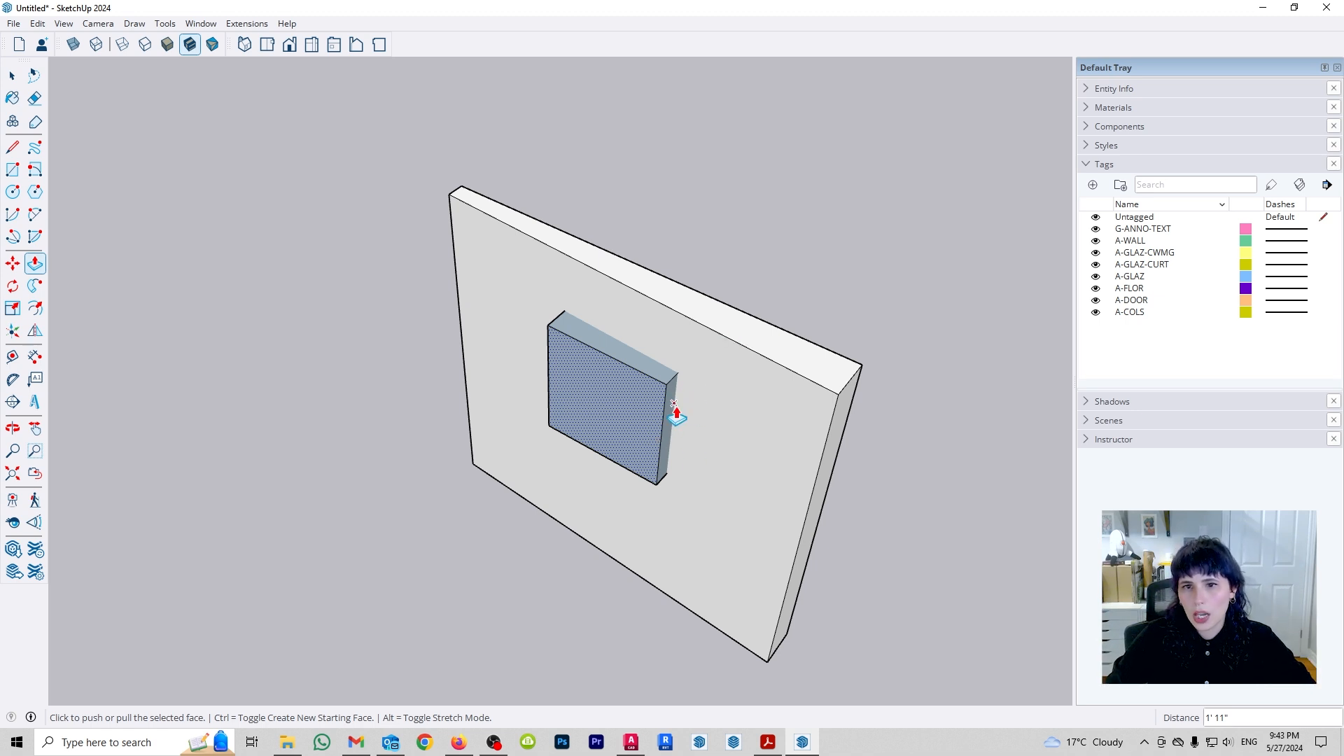
pyautogui.click(664, 442)
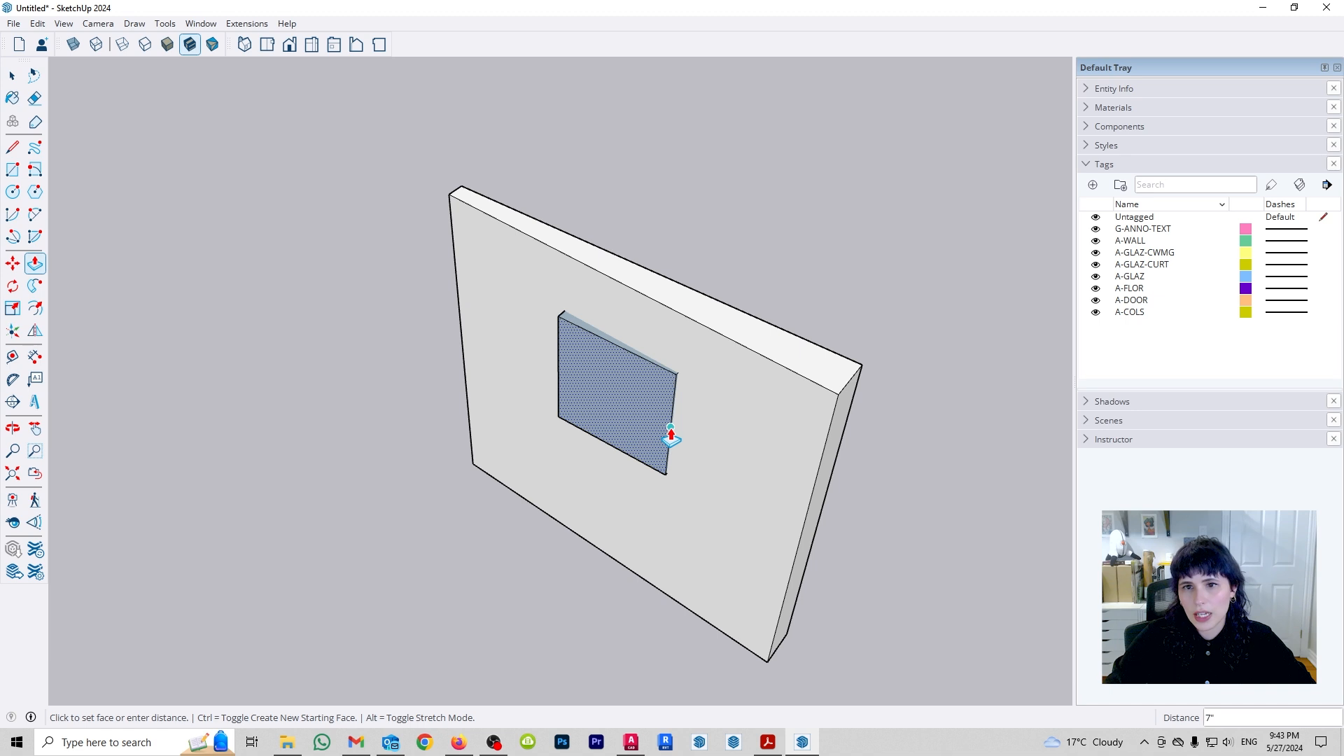
pyautogui.click(671, 435)
# - Examine from several sides how the pushed face sits against the tapered wall's non-parallel far side
pyautogui.scroll(3, 560, 329)
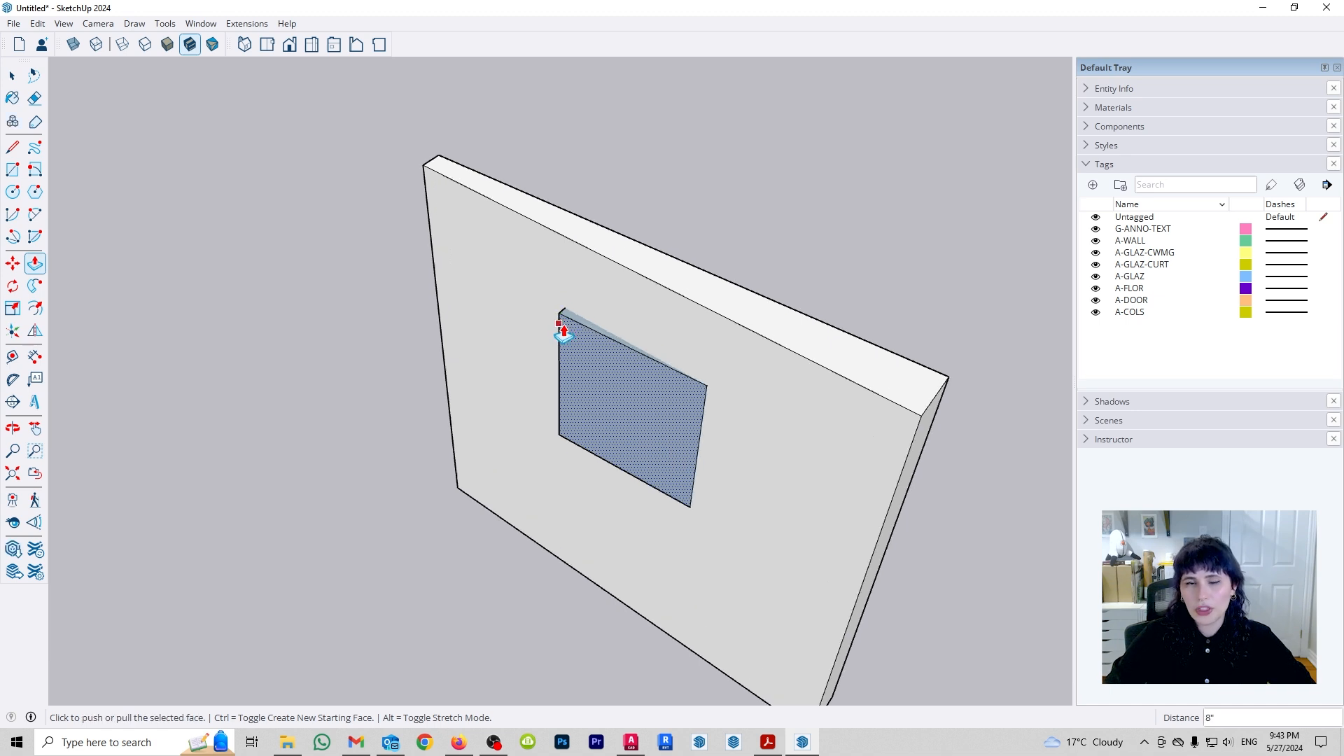
pyautogui.moveTo(513, 422); pyautogui.dragTo(1027, 393, button='middle')
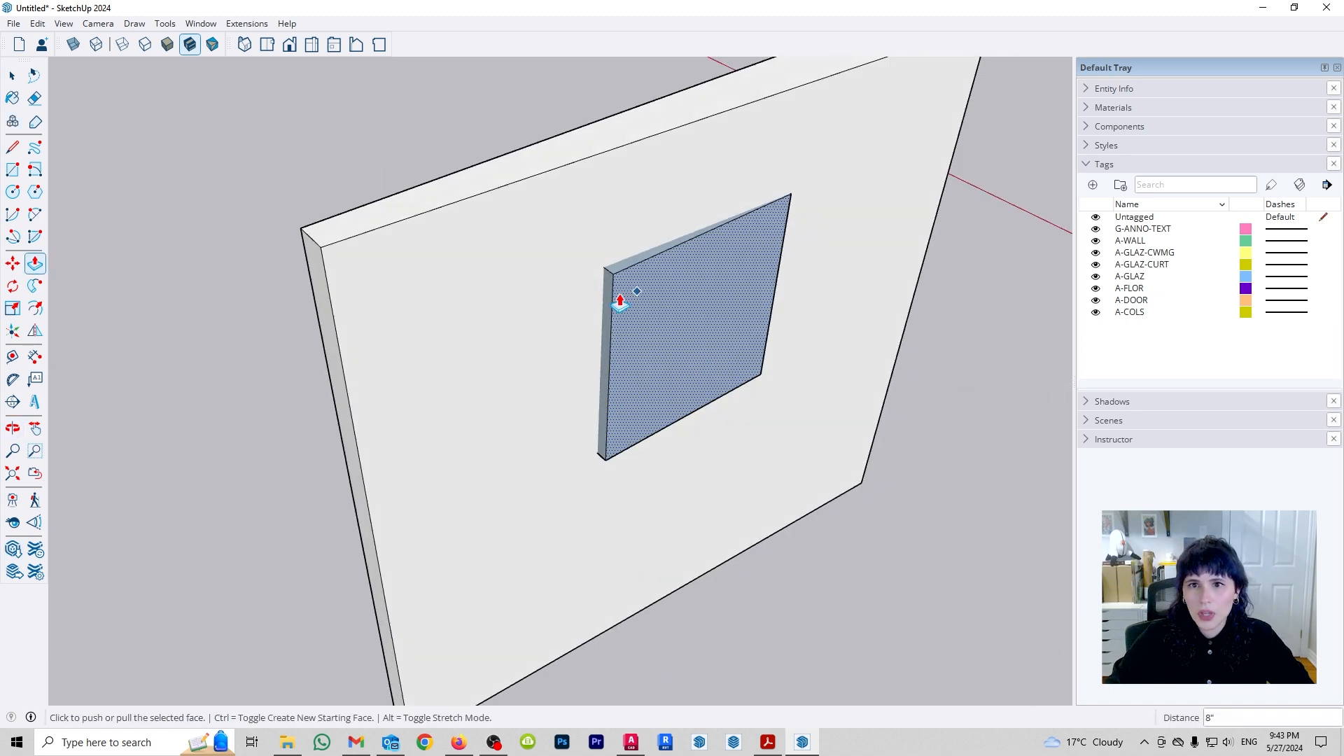
pyautogui.scroll(2, 605, 283)
pyautogui.press('space')
pyautogui.scroll(-3, 603, 280)
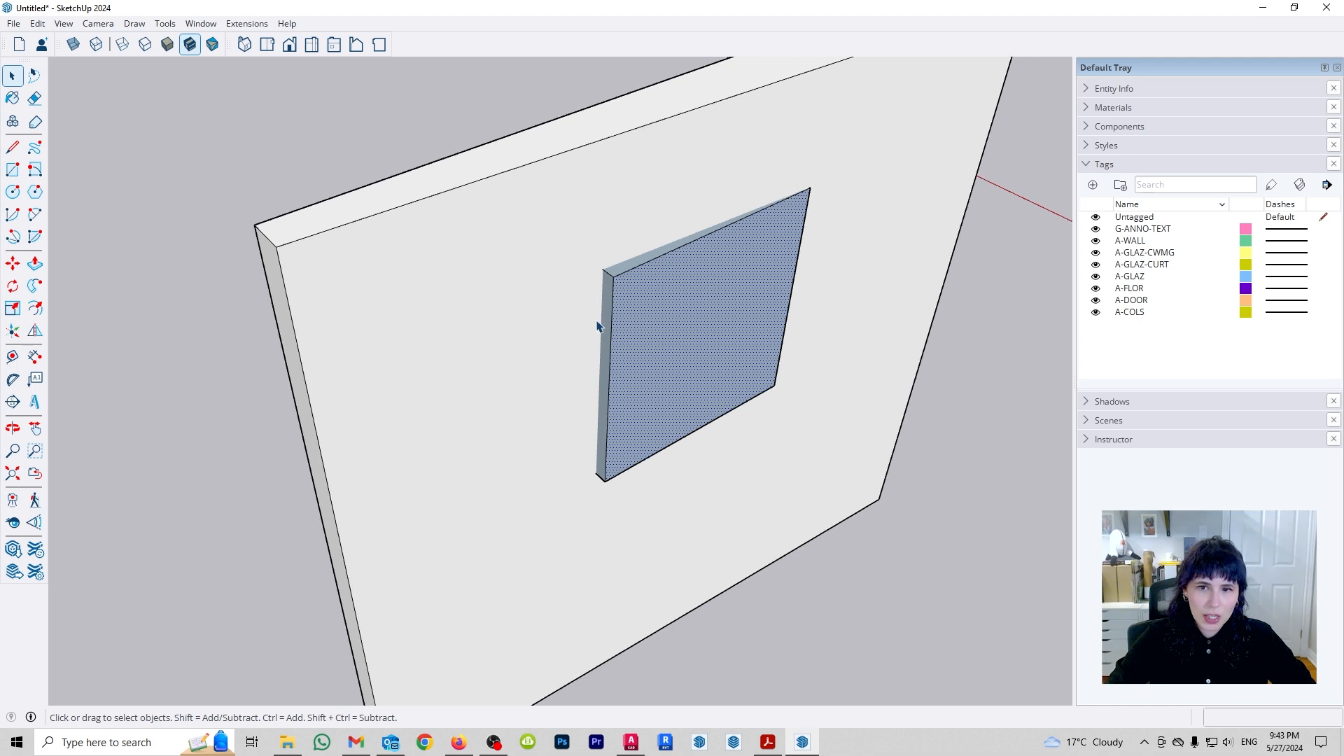
pyautogui.scroll(-4, 658, 322)
pyautogui.moveTo(692, 313); pyautogui.dragTo(568, 350, button='middle')
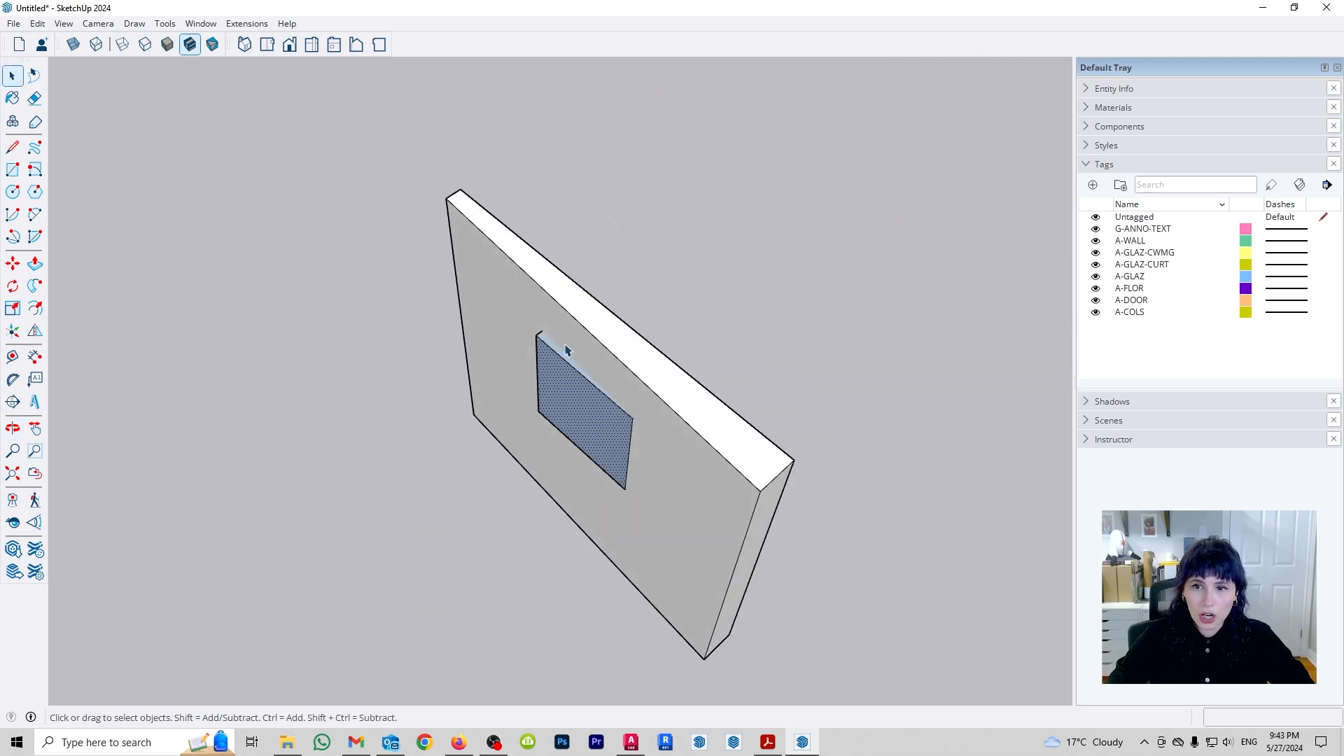
pyautogui.scroll(4, 552, 341)
pyautogui.scroll(-8, 538, 332)
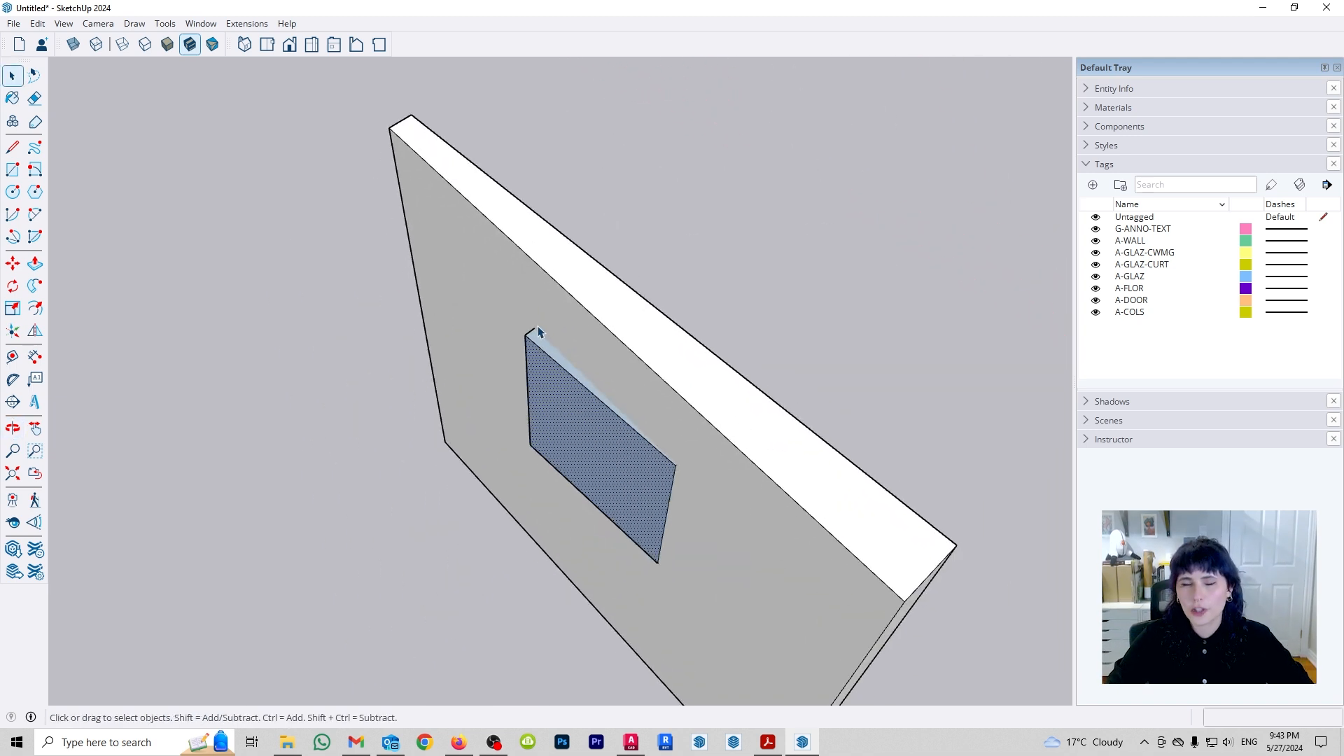
pyautogui.moveTo(539, 332); pyautogui.dragTo(507, 357, button='middle')
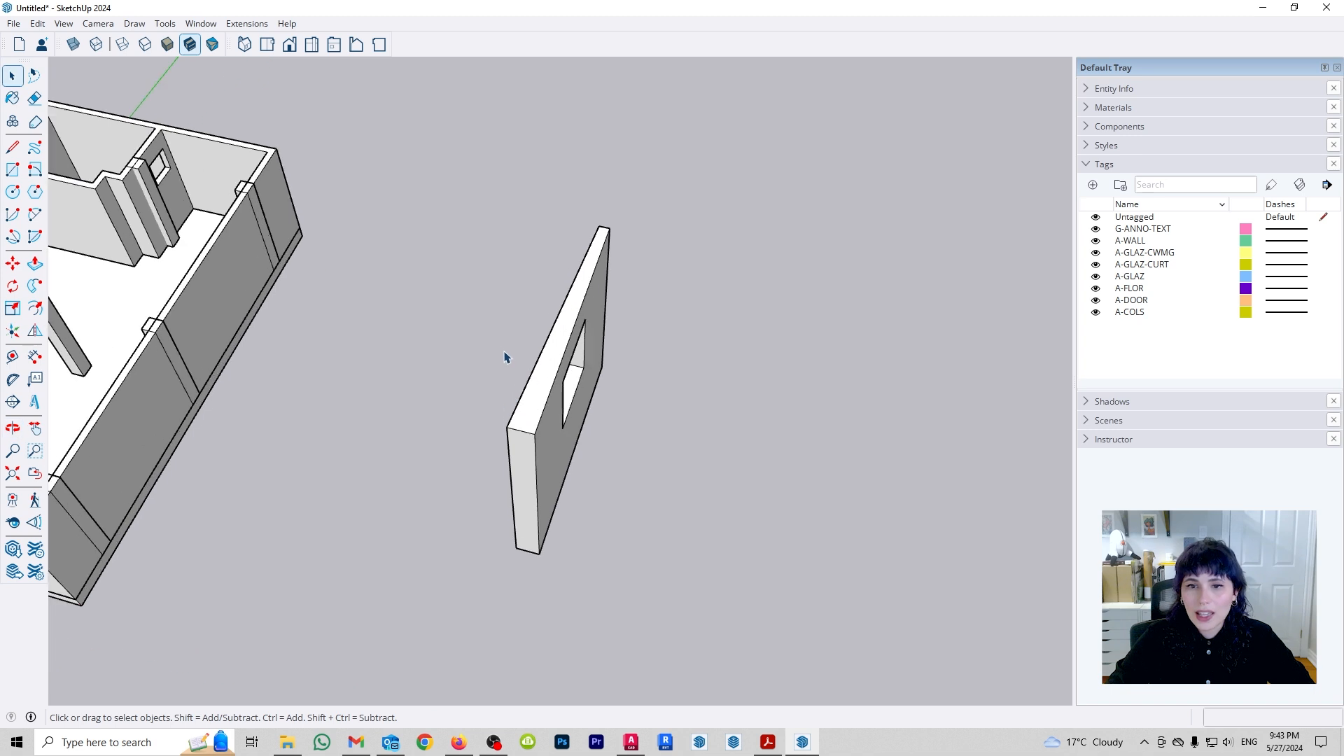
pyautogui.moveTo(595, 361); pyautogui.dragTo(684, 326, button='middle')
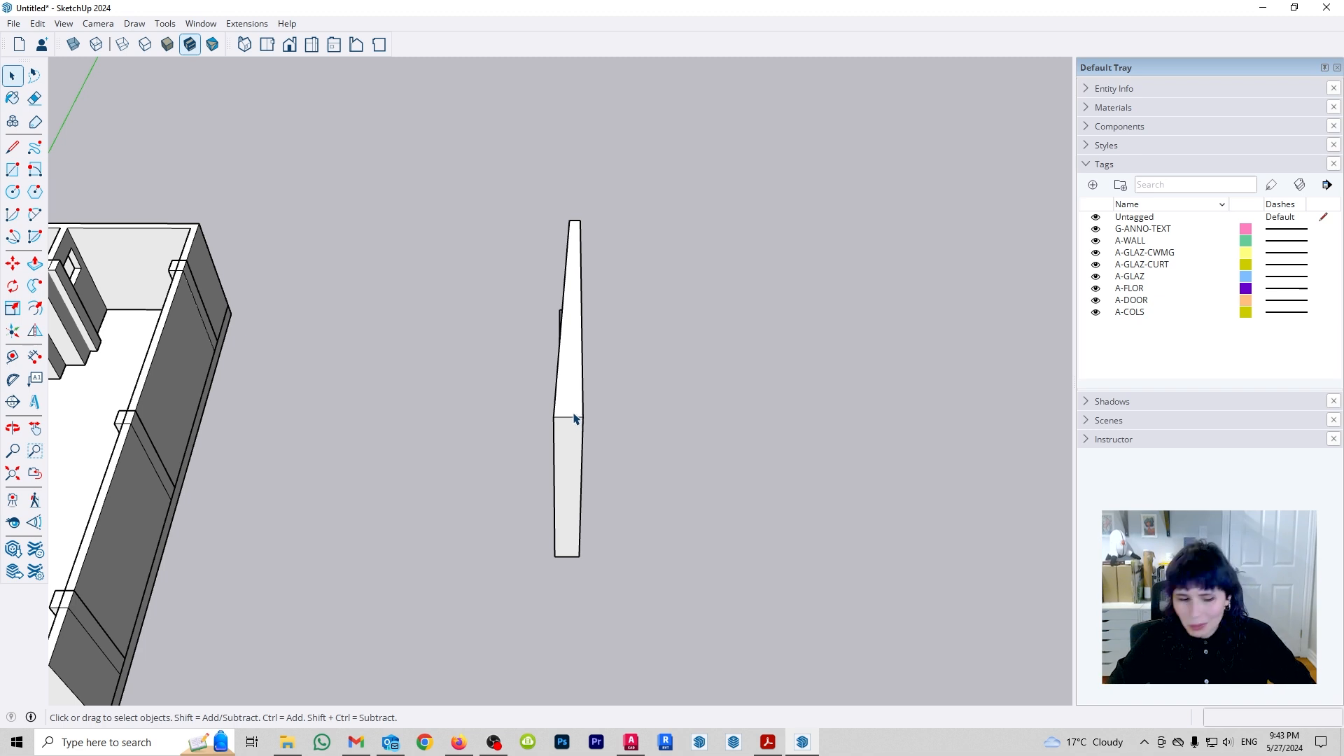
pyautogui.moveTo(606, 425); pyautogui.dragTo(570, 429, button='middle')
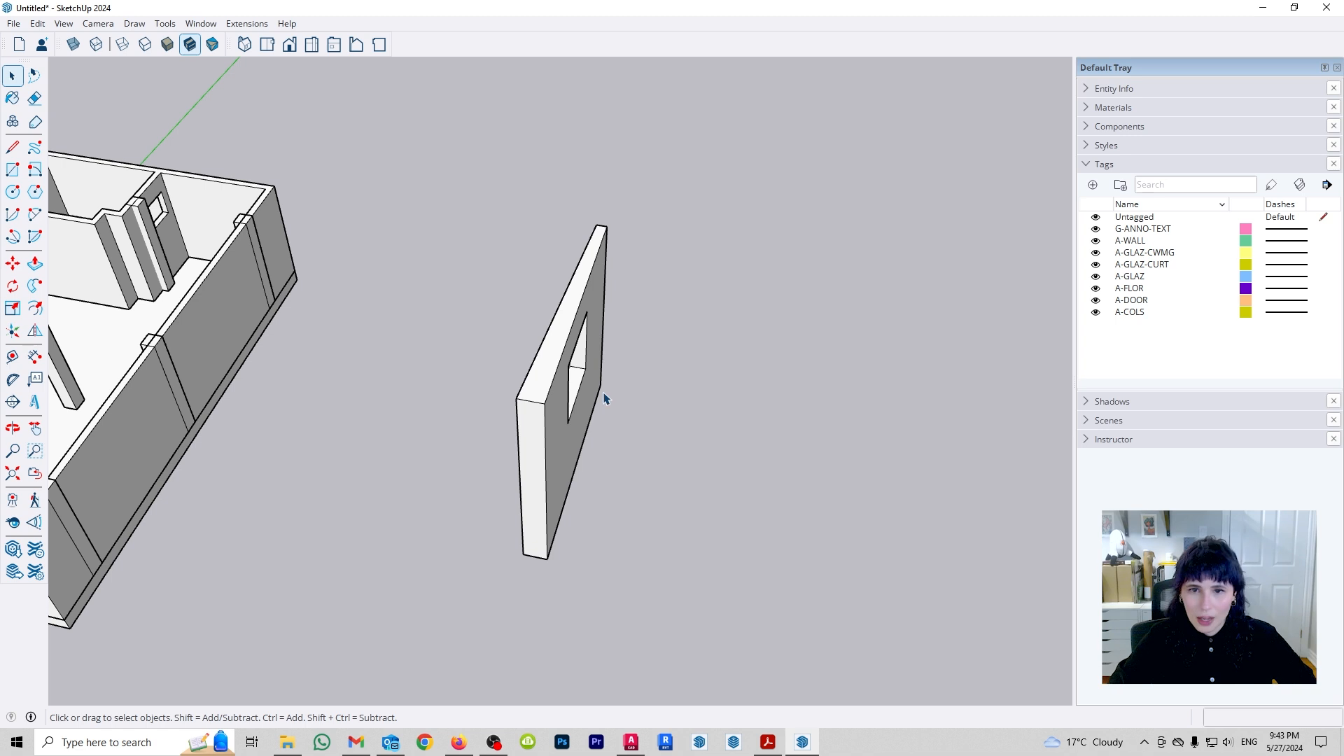
# - Select the whole tapered practice wall and delete it
pyautogui.moveTo(555, 362); pyautogui.dragTo(613, 430, button='middle')
pyautogui.moveTo(538, 543); pyautogui.dragTo(462, 255, button='middle')
pyautogui.moveTo(443, 209); pyautogui.dragTo(861, 663)
pyautogui.press('Delete')
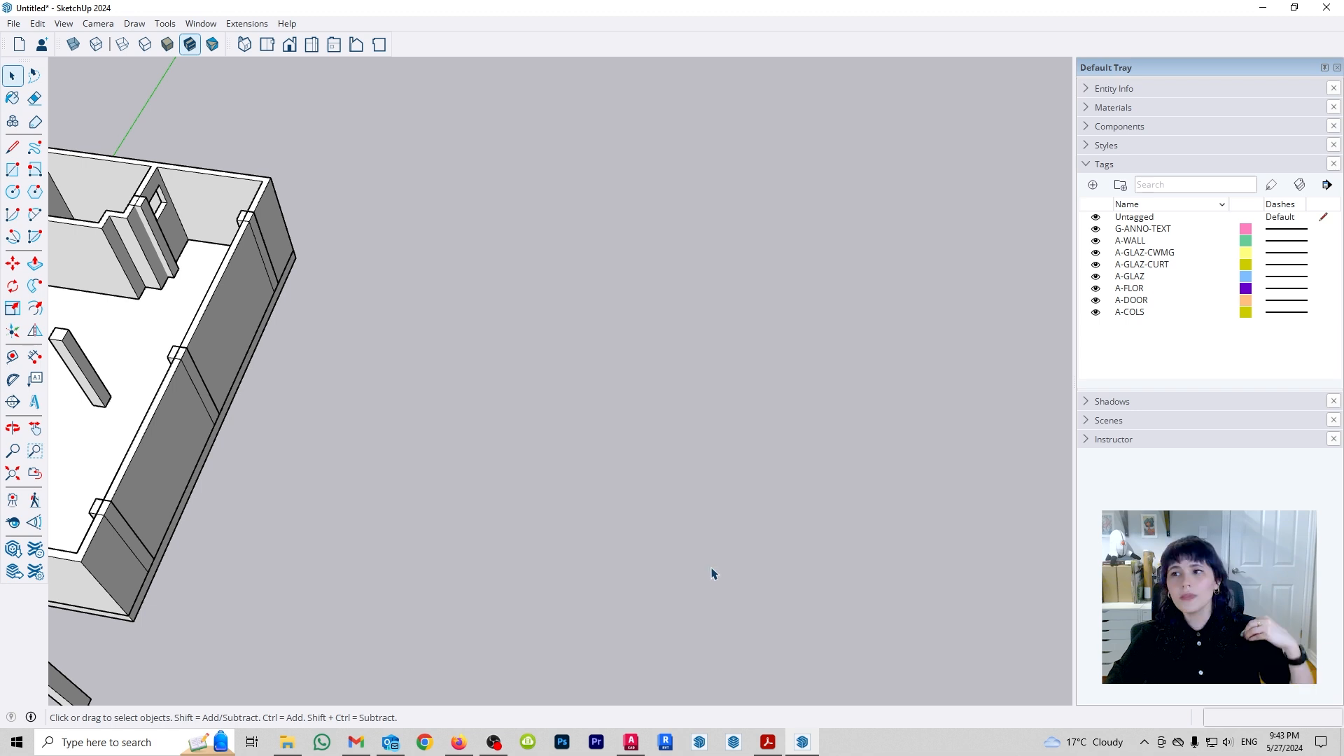
# - Examine the window opening cut in the small room's wall and the surrounding walls of the building
pyautogui.scroll(-3, 434, 504)
pyautogui.moveTo(567, 546)
pyautogui.mouseDown(button='middle')
pyautogui.moveTo(495, 501)
pyautogui.moveTo(450, 291)
pyautogui.mouseUp(button='middle')
pyautogui.scroll(3, 480, 285)
pyautogui.scroll(5, 508, 257)
pyautogui.moveTo(531, 255)
pyautogui.mouseDown(button='middle')
pyautogui.moveTo(480, 432)
pyautogui.moveTo(490, 427)
pyautogui.mouseUp(button='middle')
pyautogui.scroll(2, 574, 350)
pyautogui.scroll(-5, 573, 354)
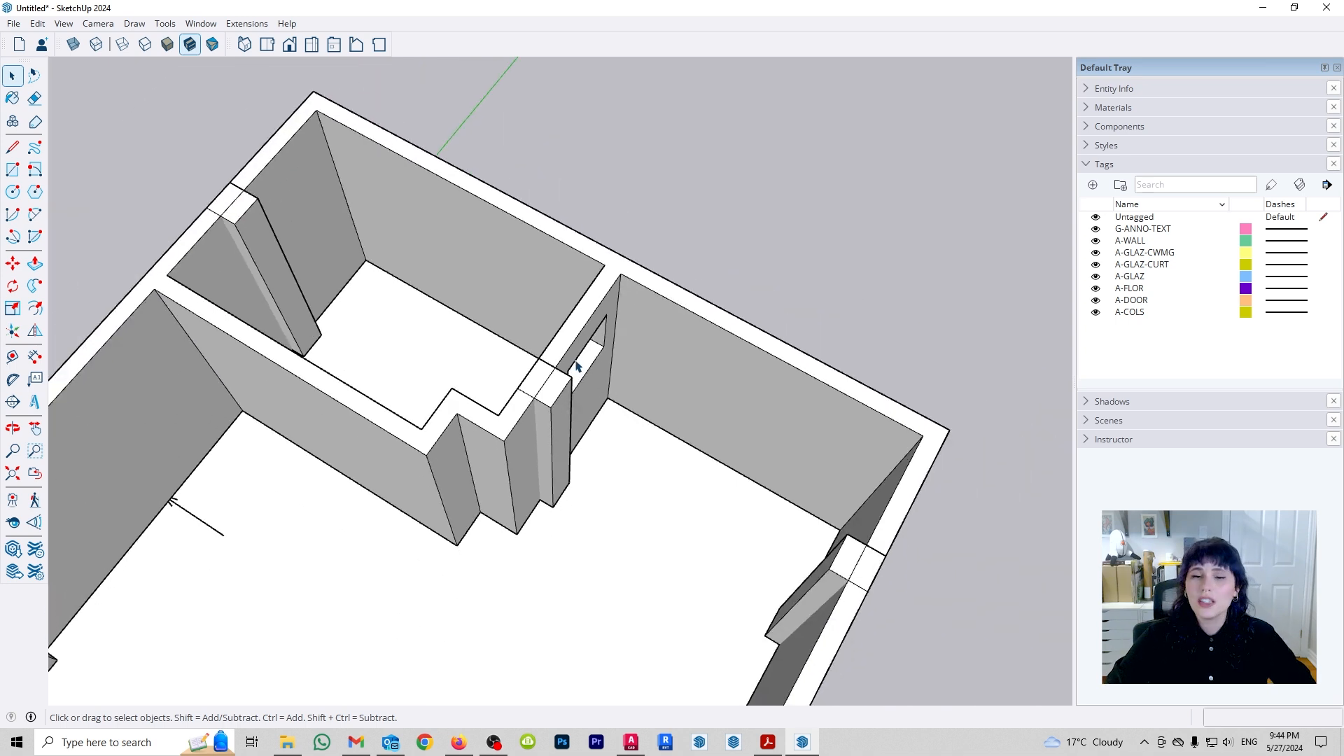
pyautogui.scroll(-3, 576, 365)
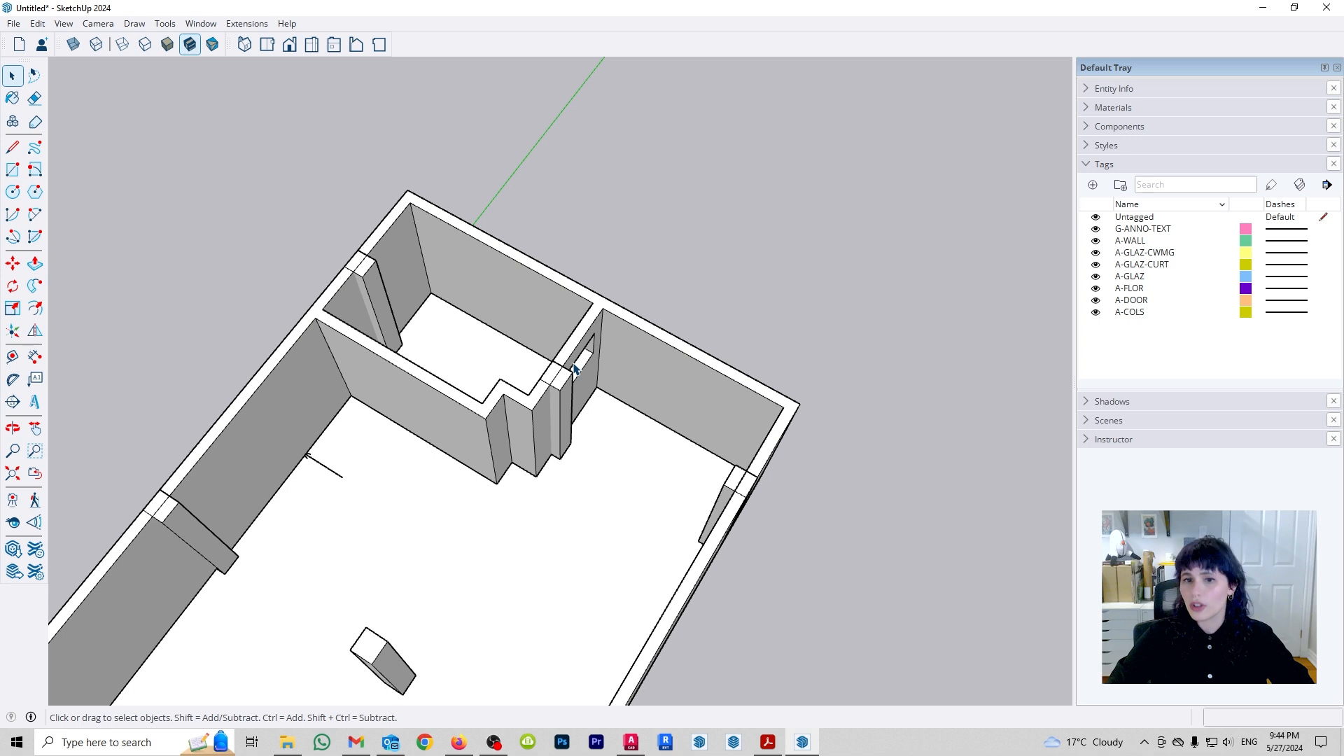
pyautogui.moveTo(646, 373); pyautogui.dragTo(601, 352, button='middle')
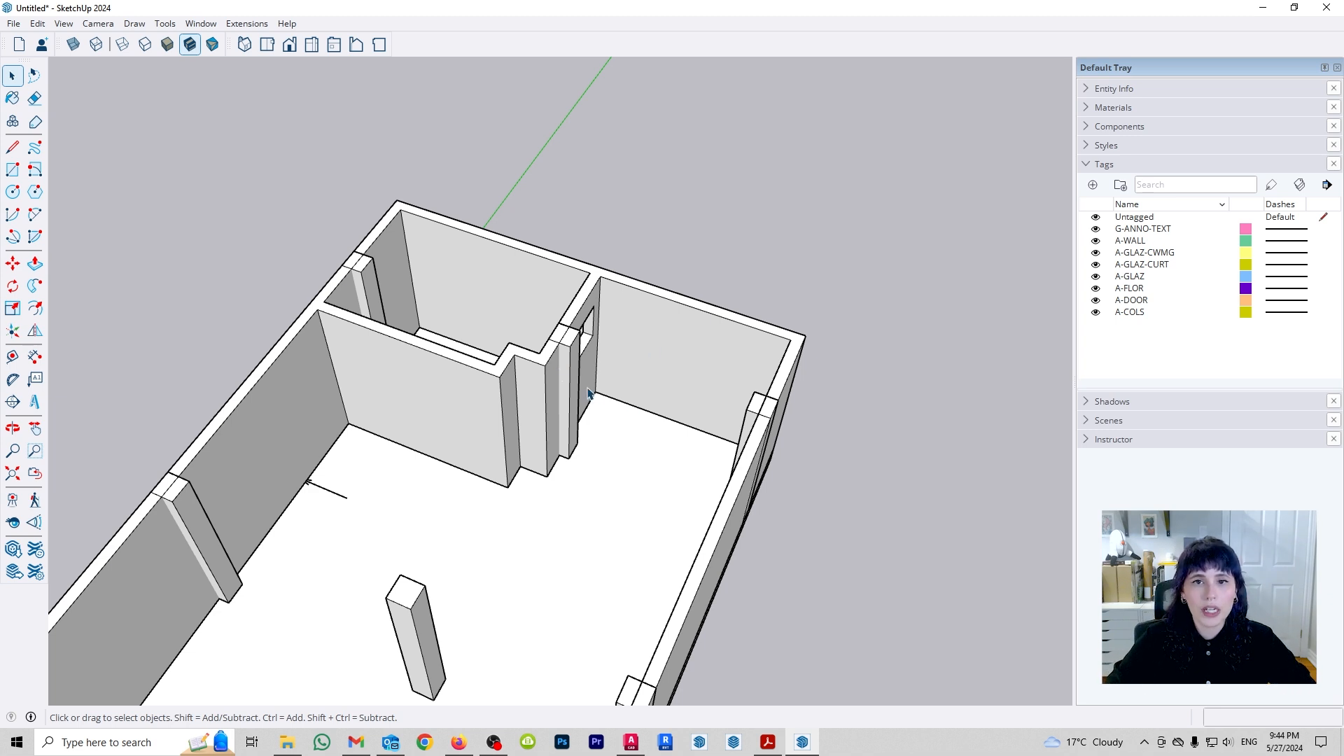
pyautogui.moveTo(625, 272); pyautogui.dragTo(541, 258, button='middle')
pyautogui.scroll(2, 545, 258)
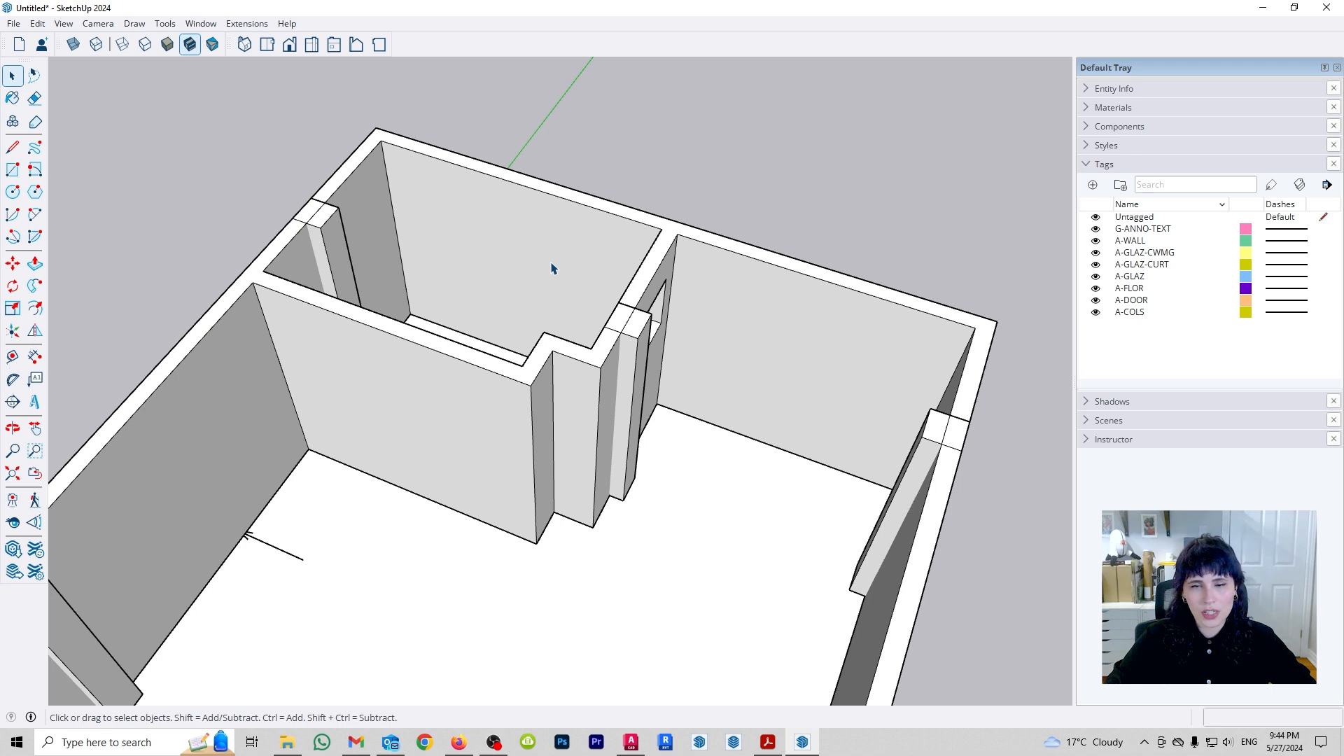
# - Open the wall group for editing, turn on X-ray display and place a vertical guide at the plan door's jamb
pyautogui.doubleClick(490, 458)
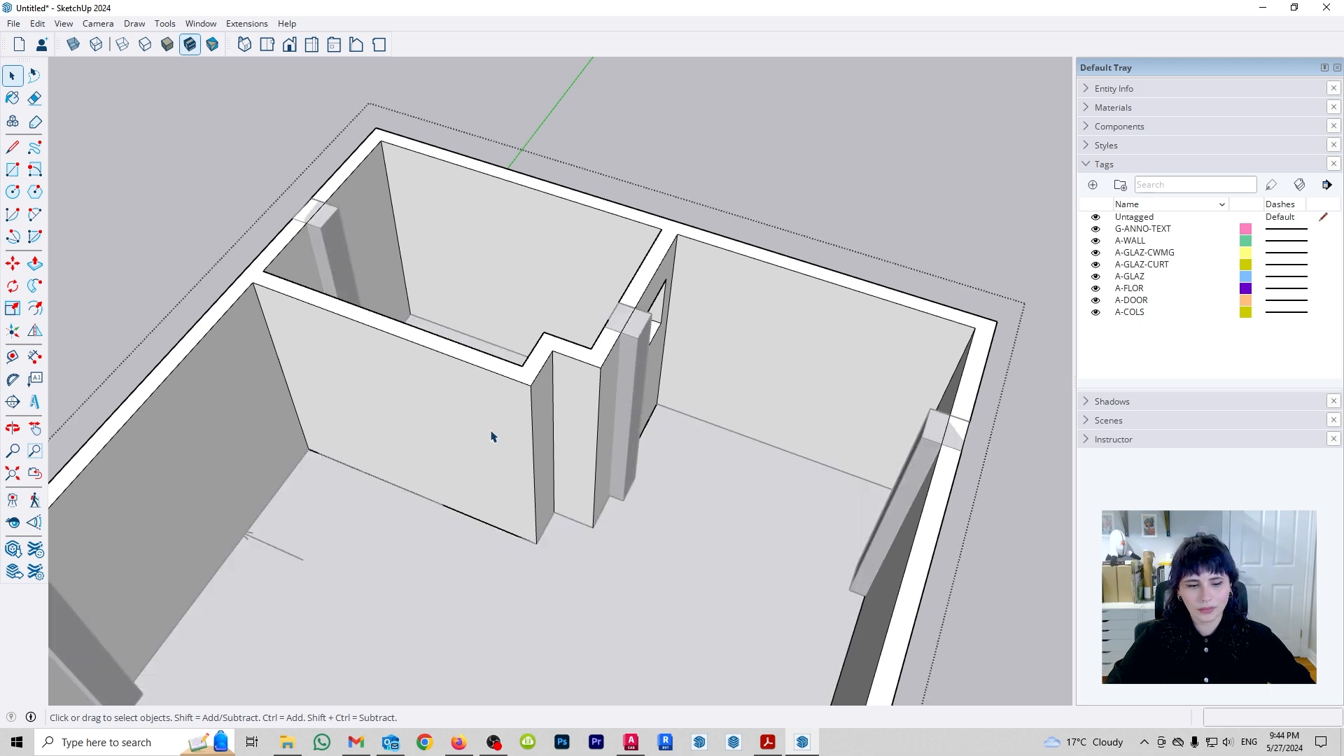
pyautogui.click(73, 44)
pyautogui.moveTo(449, 448); pyautogui.dragTo(532, 459, button='middle')
pyautogui.press('t')
pyautogui.click(314, 456)
pyautogui.scroll(2, 463, 530)
pyautogui.click(487, 527)
# - Place horizontal guides for the opening heads 2100 mm above the walls' base edges
pyautogui.click(451, 525)
pyautogui.press('Up')
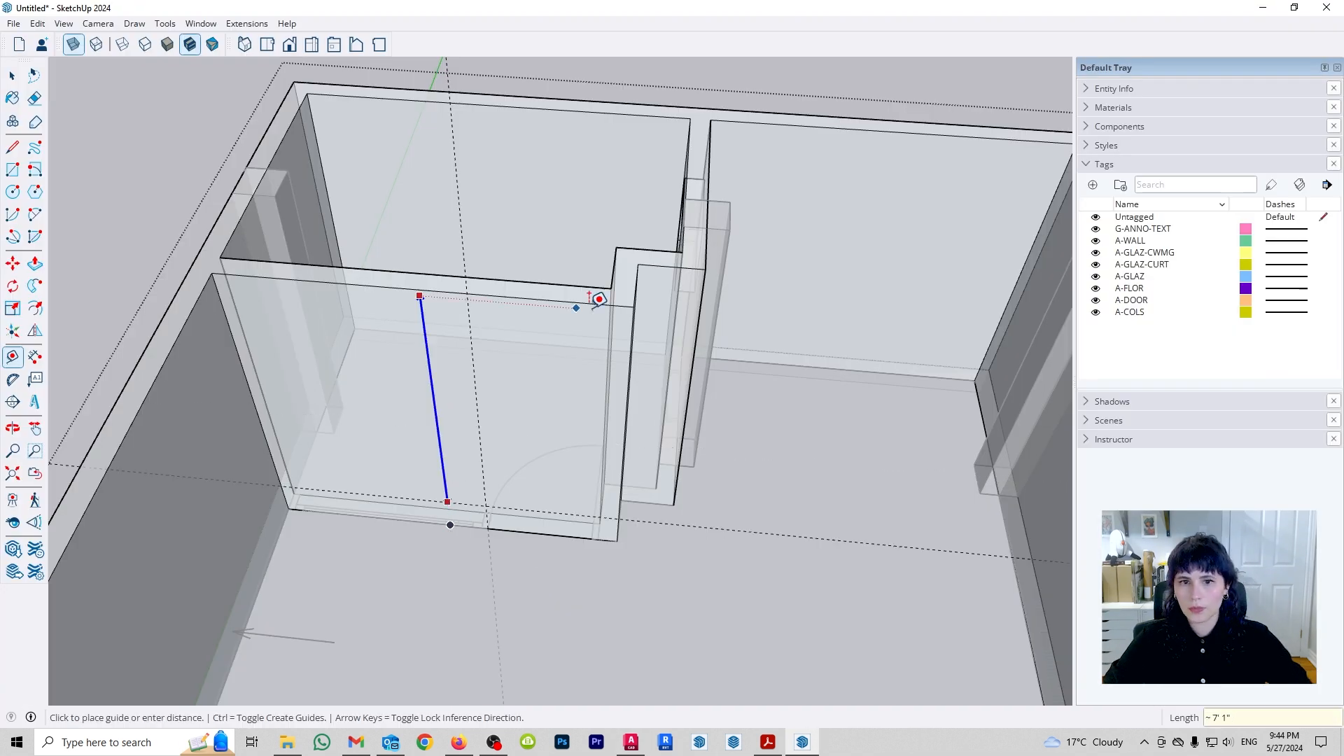
pyautogui.click(588, 309)
pyautogui.moveTo(763, 280); pyautogui.dragTo(692, 267, button='middle')
pyautogui.scroll(-5, 691, 268)
pyautogui.moveTo(560, 448); pyautogui.dragTo(931, 490, button='middle')
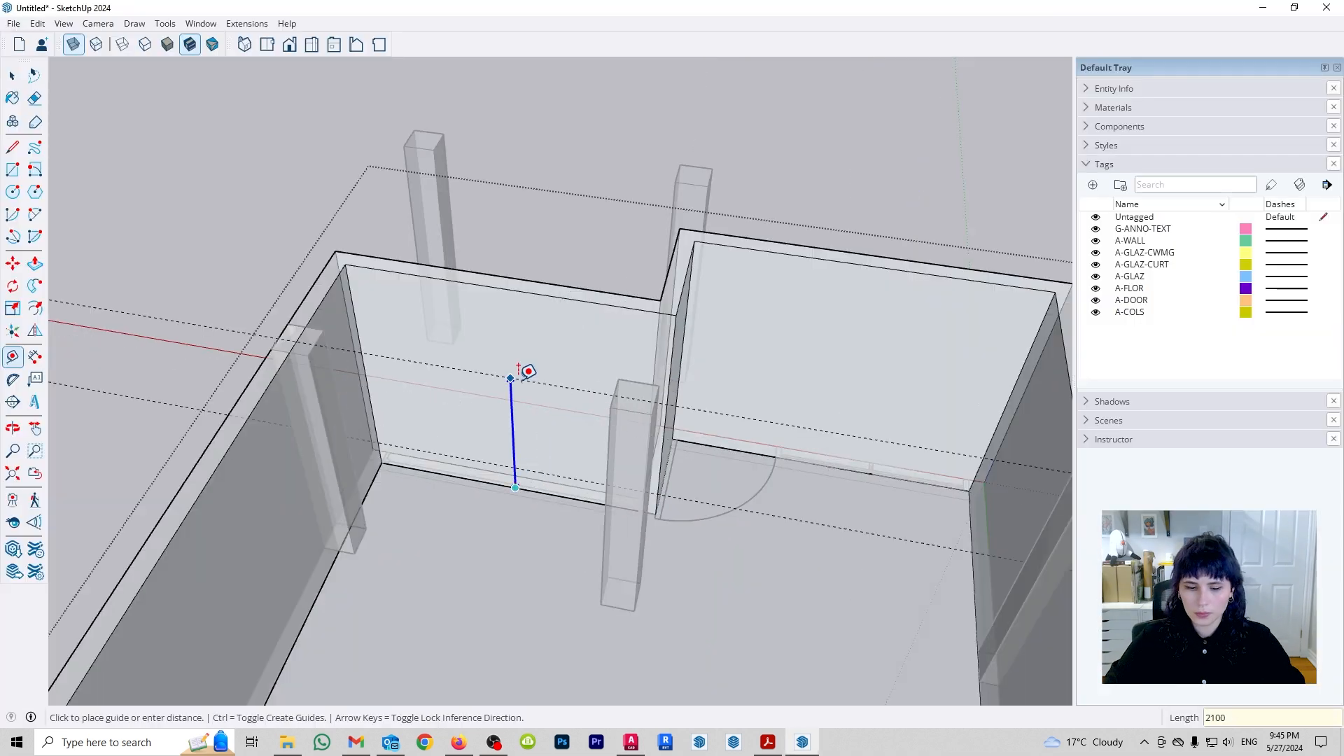
# - Turn off X-ray display, draw the door and glazing rectangles between the guides and cut them through the small room's wall
pyautogui.scroll(3, 525, 372)
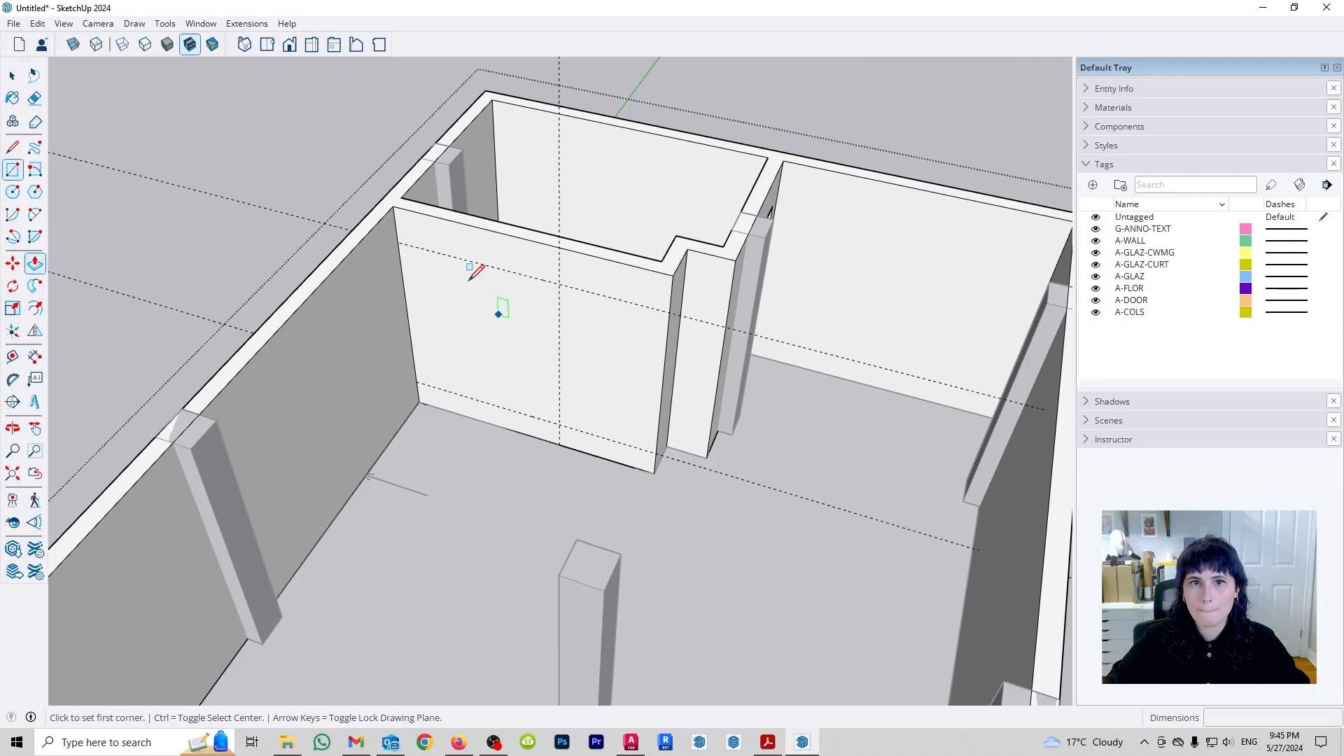
pyautogui.moveTo(501, 309); pyautogui.dragTo(674, 369, button='middle')
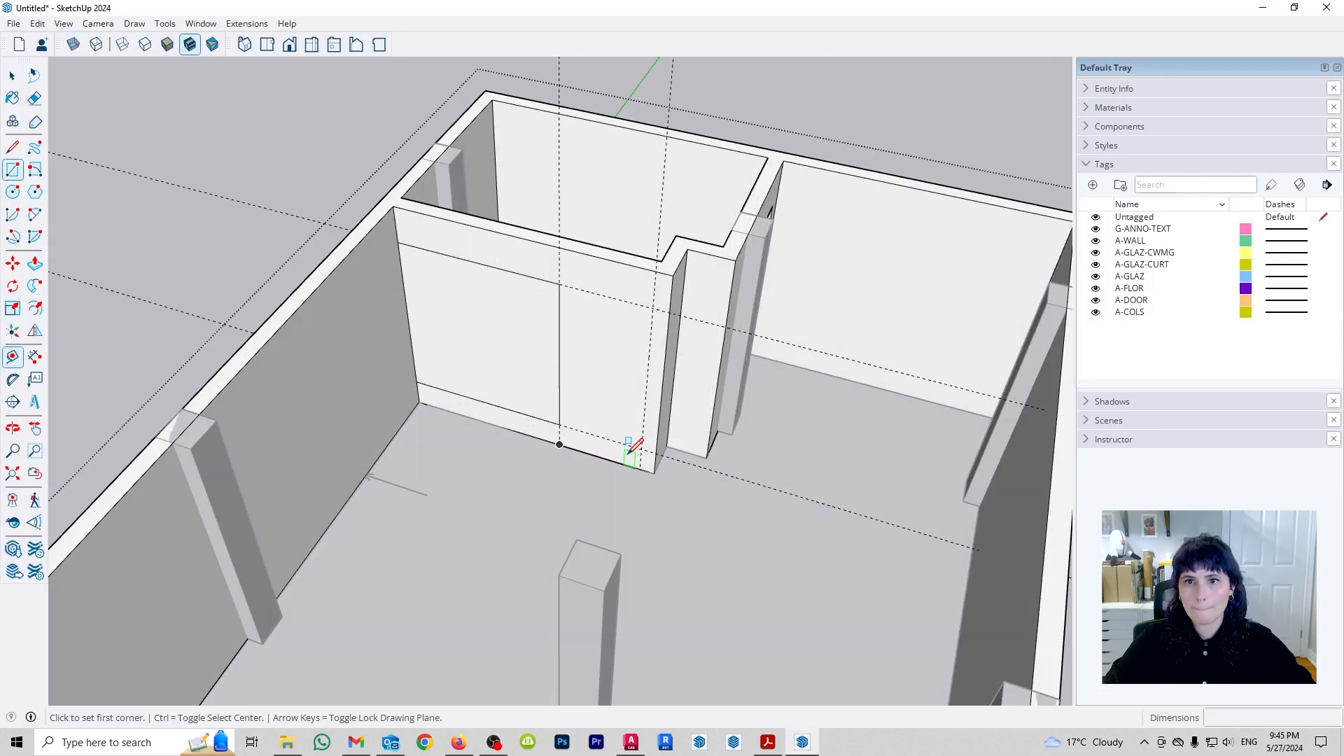
pyautogui.click(637, 450)
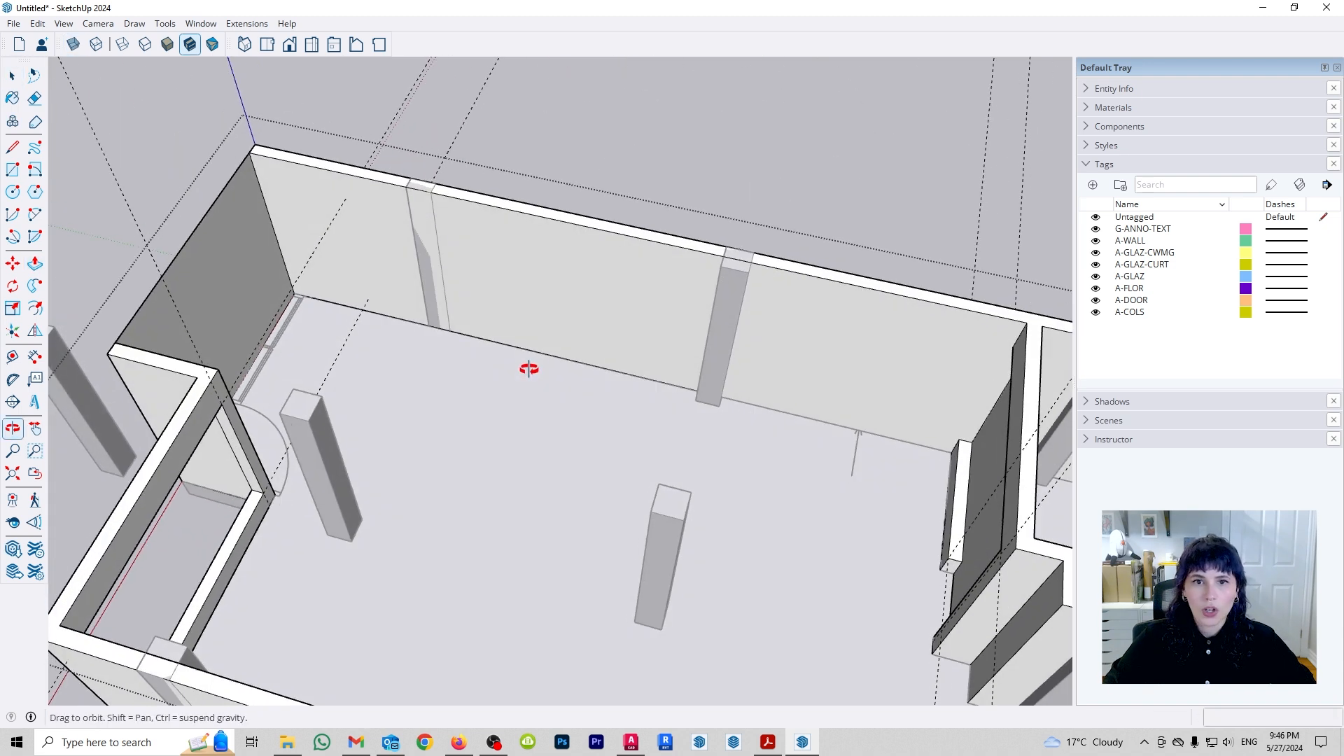
pyautogui.scroll(3, 525, 369)
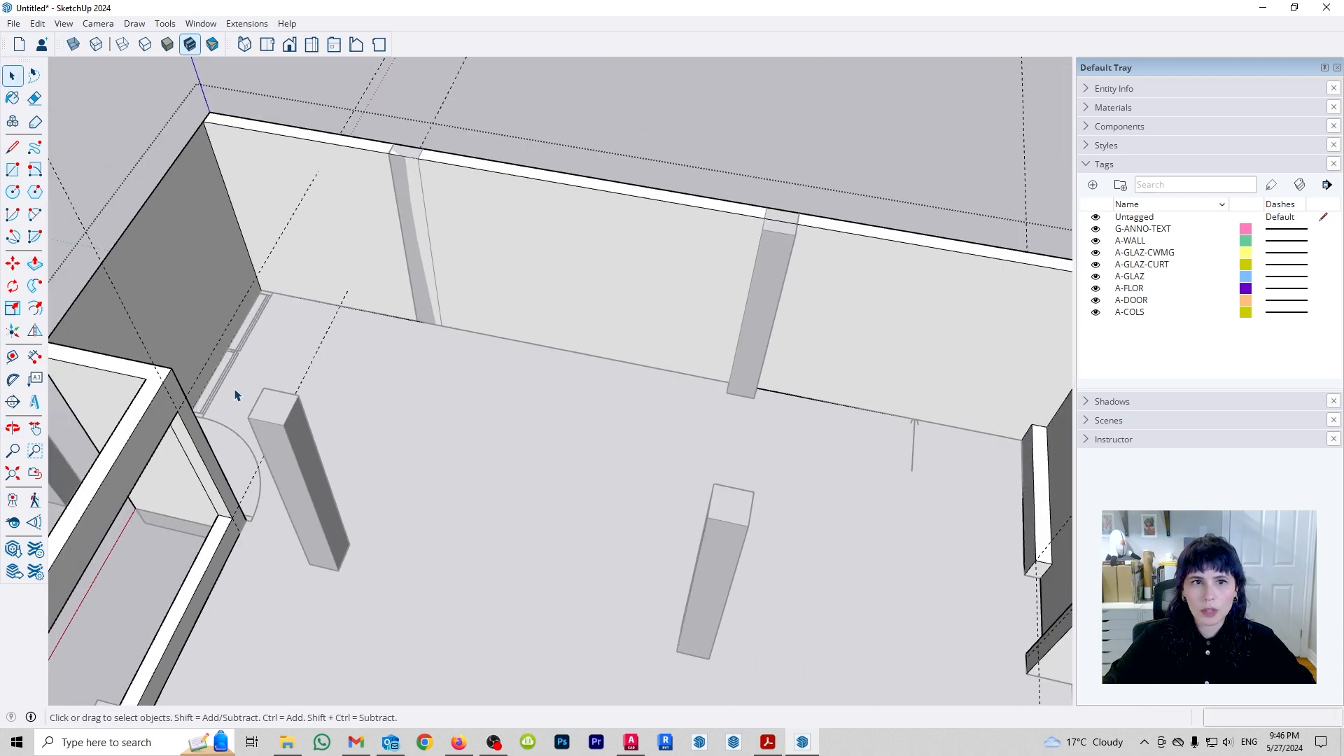
pyautogui.moveTo(240, 390); pyautogui.dragTo(448, 404, button='middle')
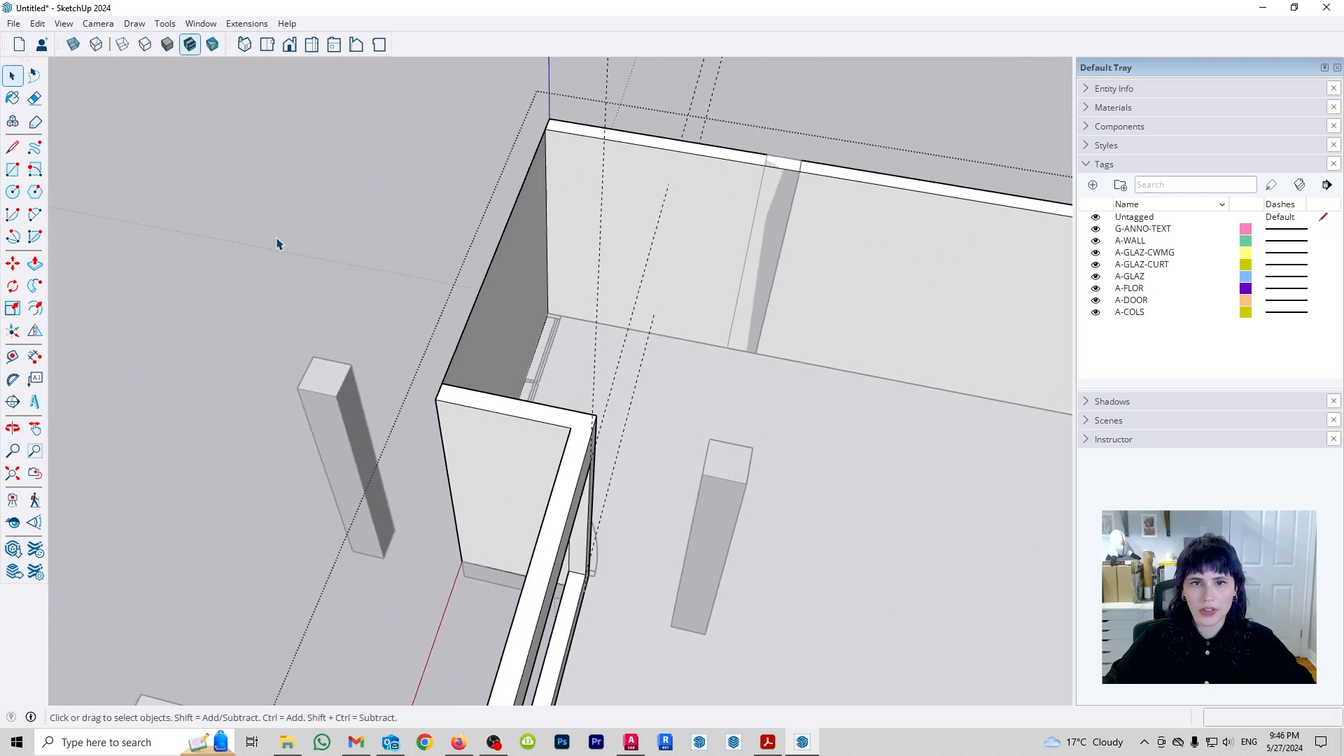
pyautogui.moveTo(470, 343); pyautogui.dragTo(477, 444, button='middle')
pyautogui.moveTo(480, 540); pyautogui.dragTo(526, 548, button='middle')
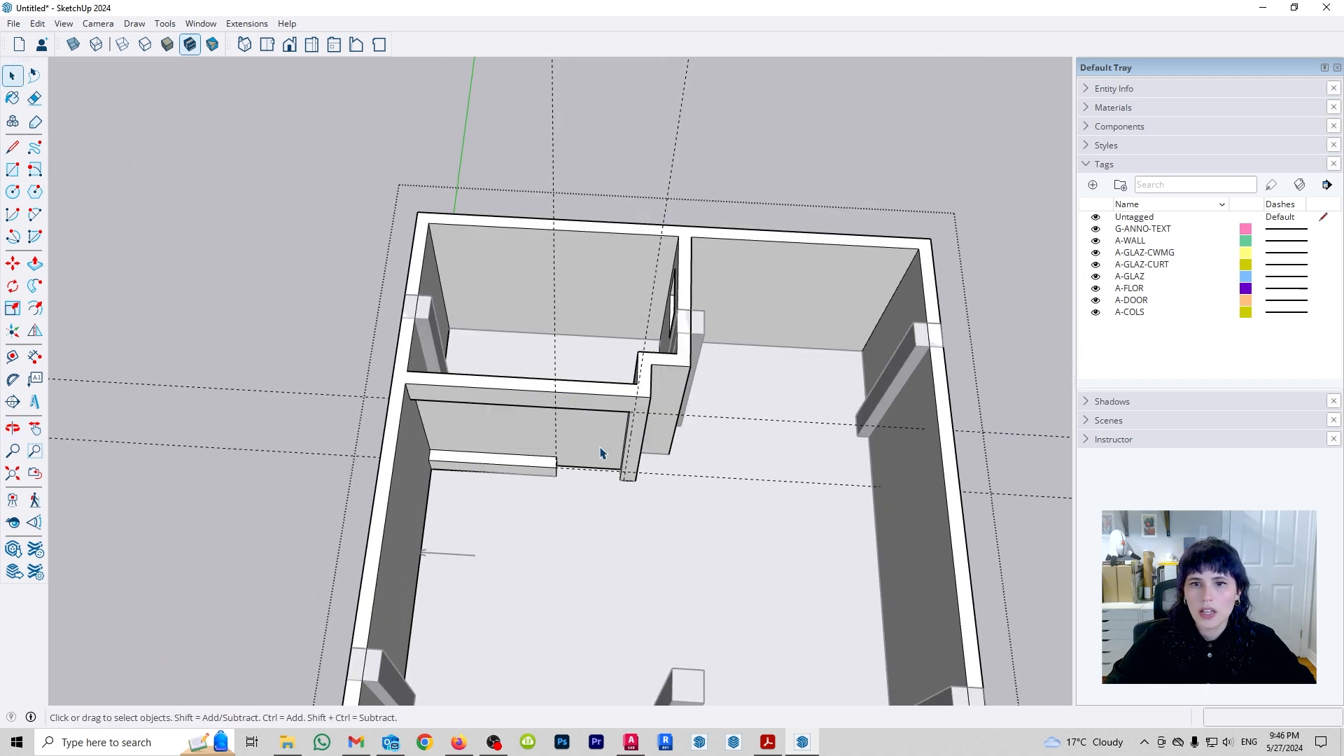
# - Examine the small room's new door and glazing opening and the building's front walls from both sides
pyautogui.scroll(1, 606, 450)
pyautogui.moveTo(606, 450); pyautogui.dragTo(673, 434, button='middle')
pyautogui.moveTo(483, 343); pyautogui.dragTo(471, 417, button='middle')
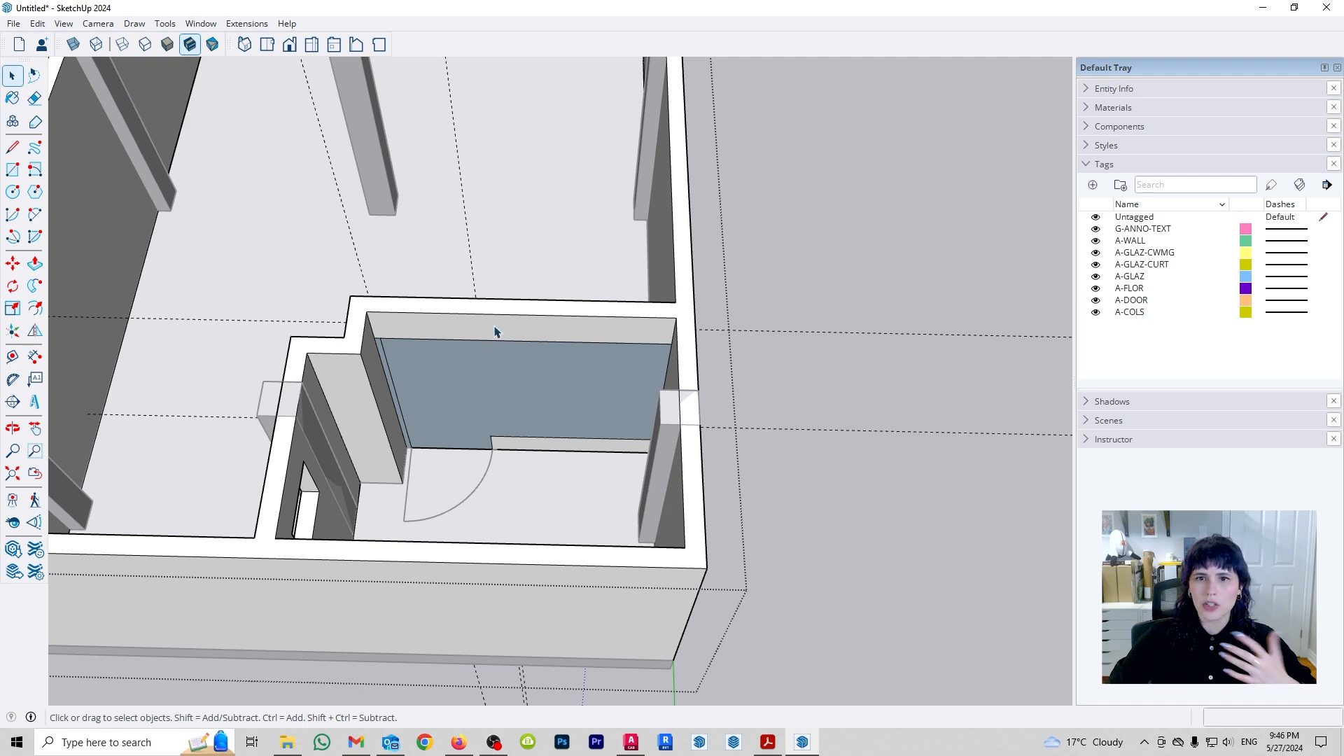
pyautogui.moveTo(558, 132)
pyautogui.mouseDown(button='middle')
pyautogui.moveTo(579, 486)
pyautogui.moveTo(619, 217)
pyautogui.moveTo(554, 323)
pyautogui.mouseUp(button='middle')
pyautogui.scroll(2, 554, 323)
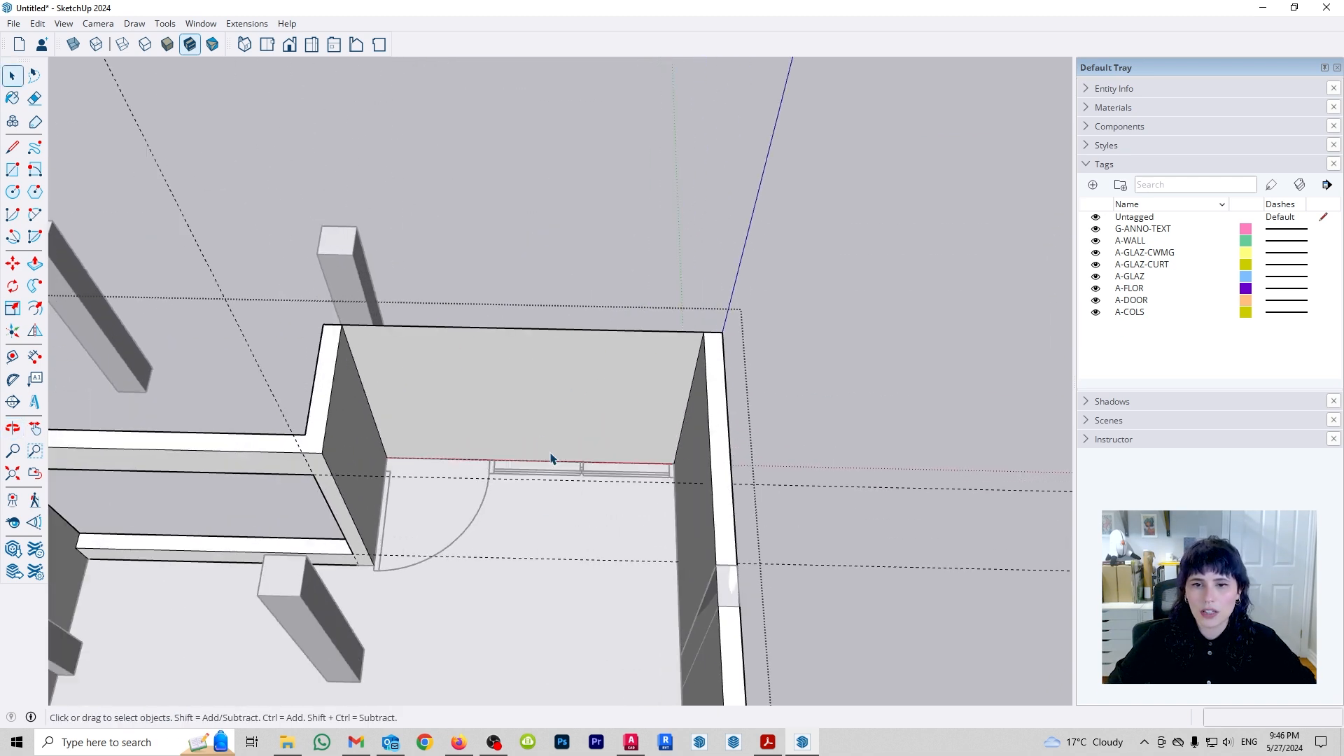
pyautogui.click(390, 429)
pyautogui.moveTo(390, 430)
pyautogui.mouseDown(button='middle')
pyautogui.moveTo(747, 498)
pyautogui.moveTo(325, 484)
pyautogui.moveTo(721, 528)
pyautogui.moveTo(535, 472)
pyautogui.moveTo(663, 397)
pyautogui.mouseUp(button='middle')
pyautogui.click(866, 438)
pyautogui.moveTo(759, 450)
pyautogui.mouseDown(button='middle')
pyautogui.moveTo(621, 474)
pyautogui.moveTo(759, 465)
pyautogui.moveTo(816, 156)
pyautogui.moveTo(279, 540)
pyautogui.moveTo(702, 579)
pyautogui.moveTo(934, 444)
pyautogui.moveTo(631, 421)
pyautogui.moveTo(564, 203)
pyautogui.moveTo(511, 511)
pyautogui.moveTo(484, 357)
pyautogui.moveTo(577, 354)
pyautogui.moveTo(528, 393)
pyautogui.mouseUp(button='middle')
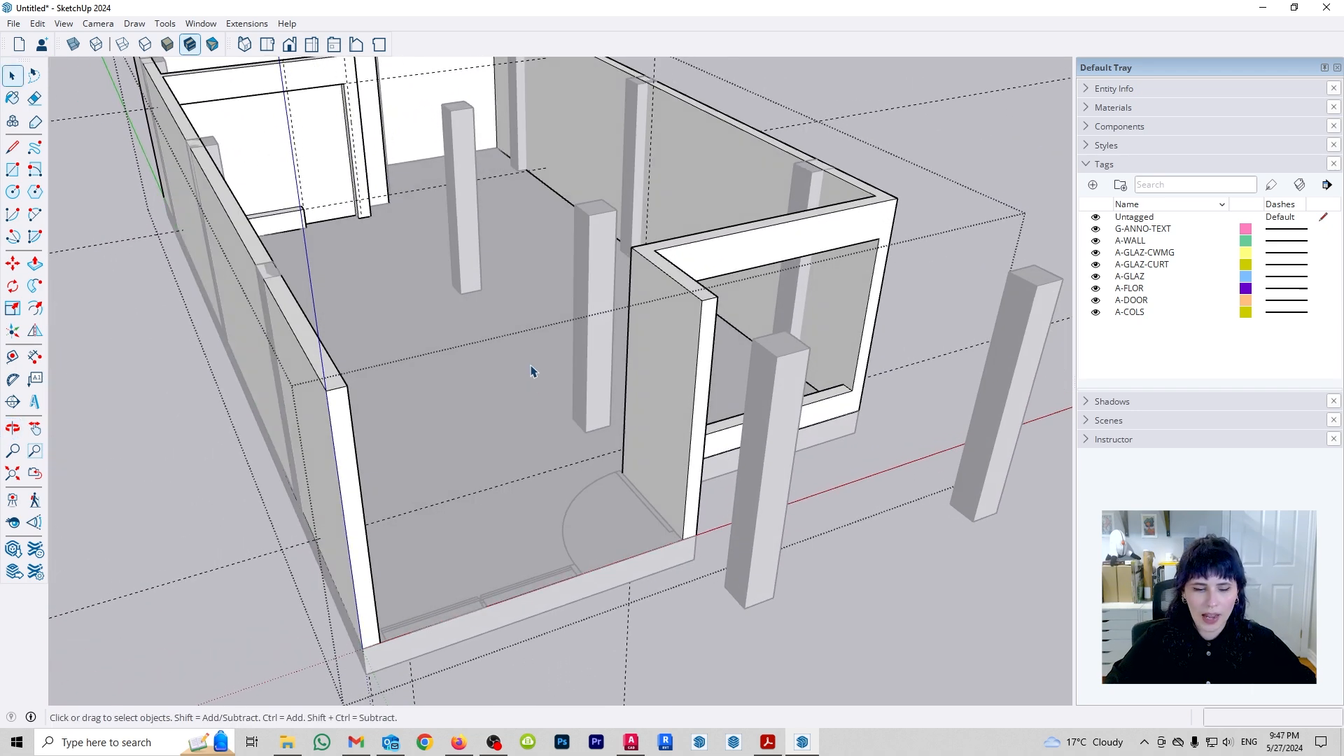
pyautogui.scroll(-1, 506, 383)
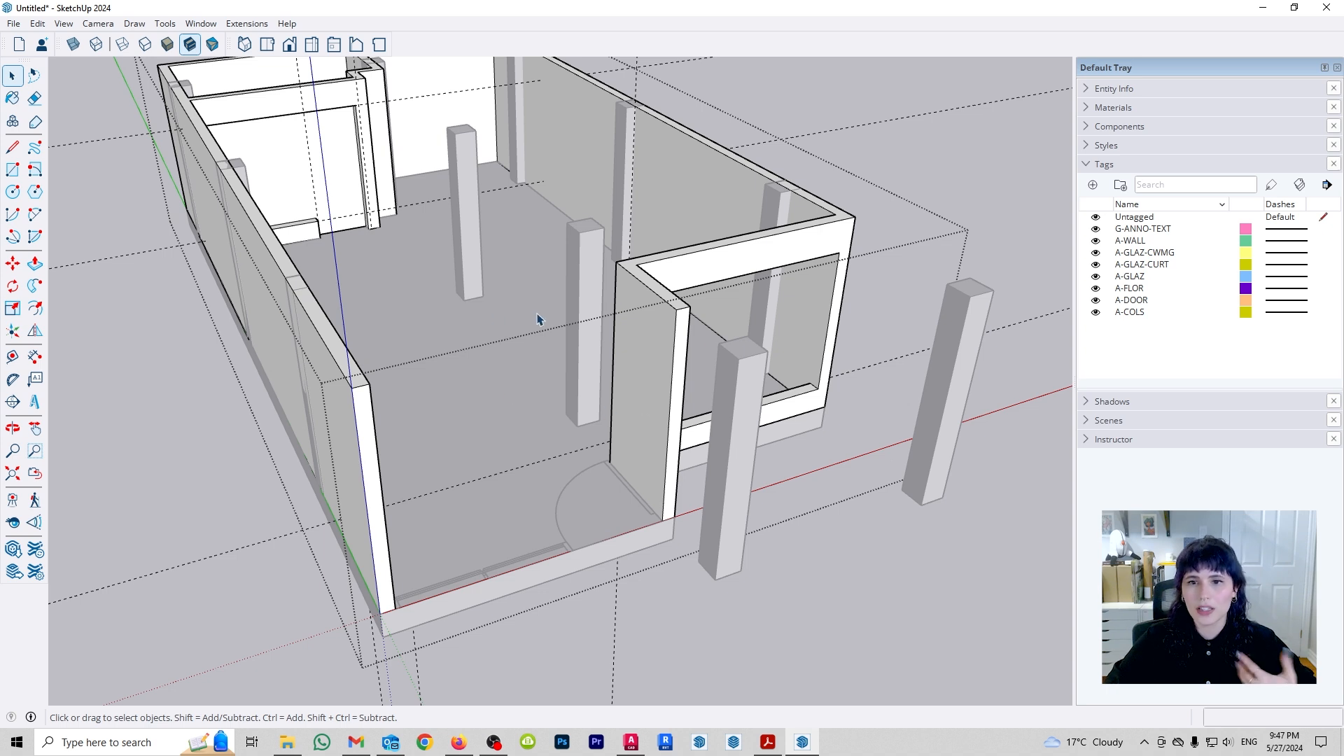
# - Hide the rest of the model while the wall group is being edited
pyautogui.moveTo(446, 573); pyautogui.dragTo(413, 278, button='middle')
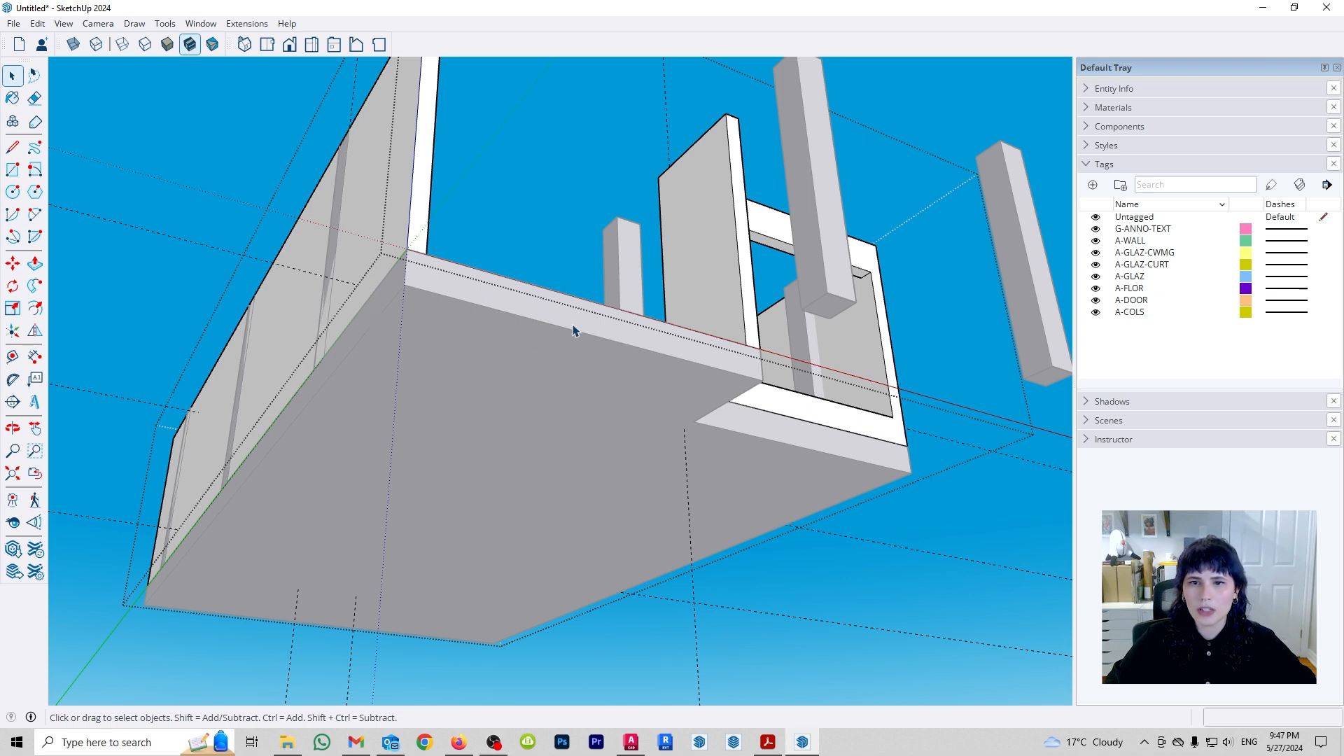
pyautogui.scroll(-1, 582, 402)
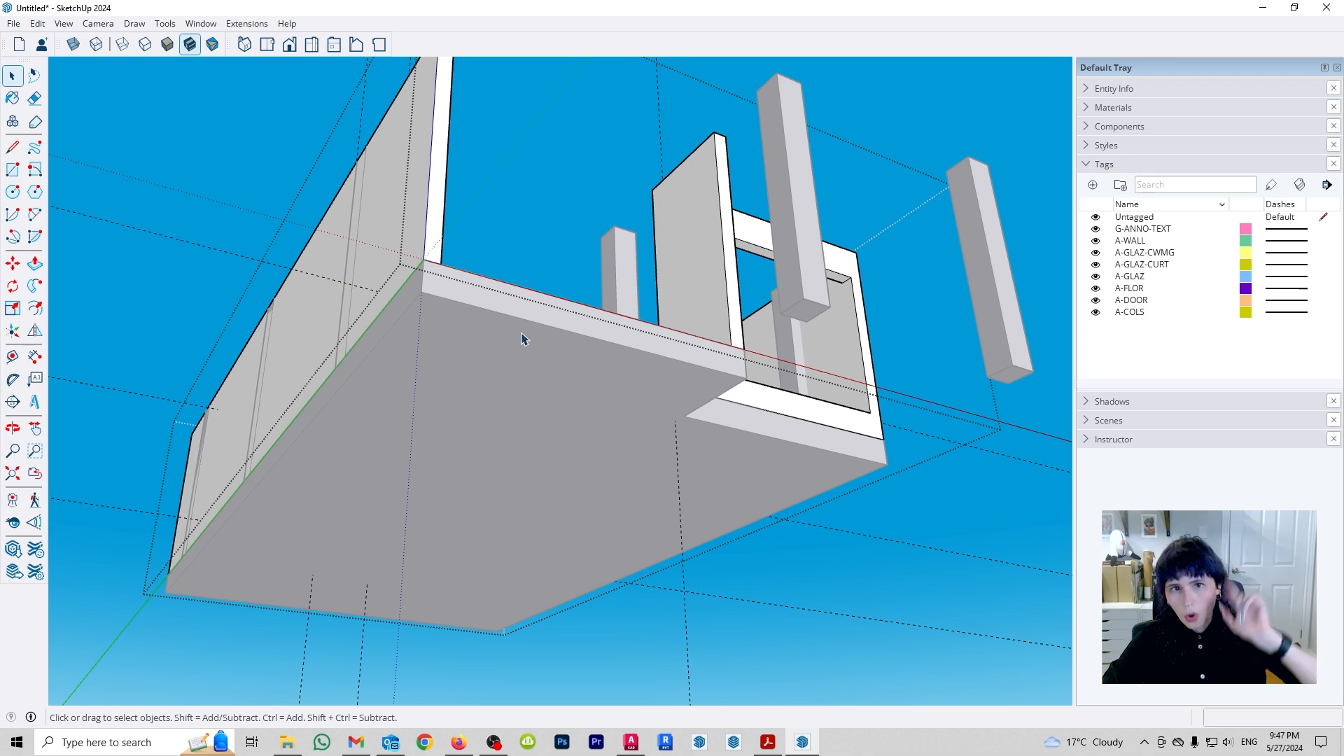
pyautogui.click(69, 23)
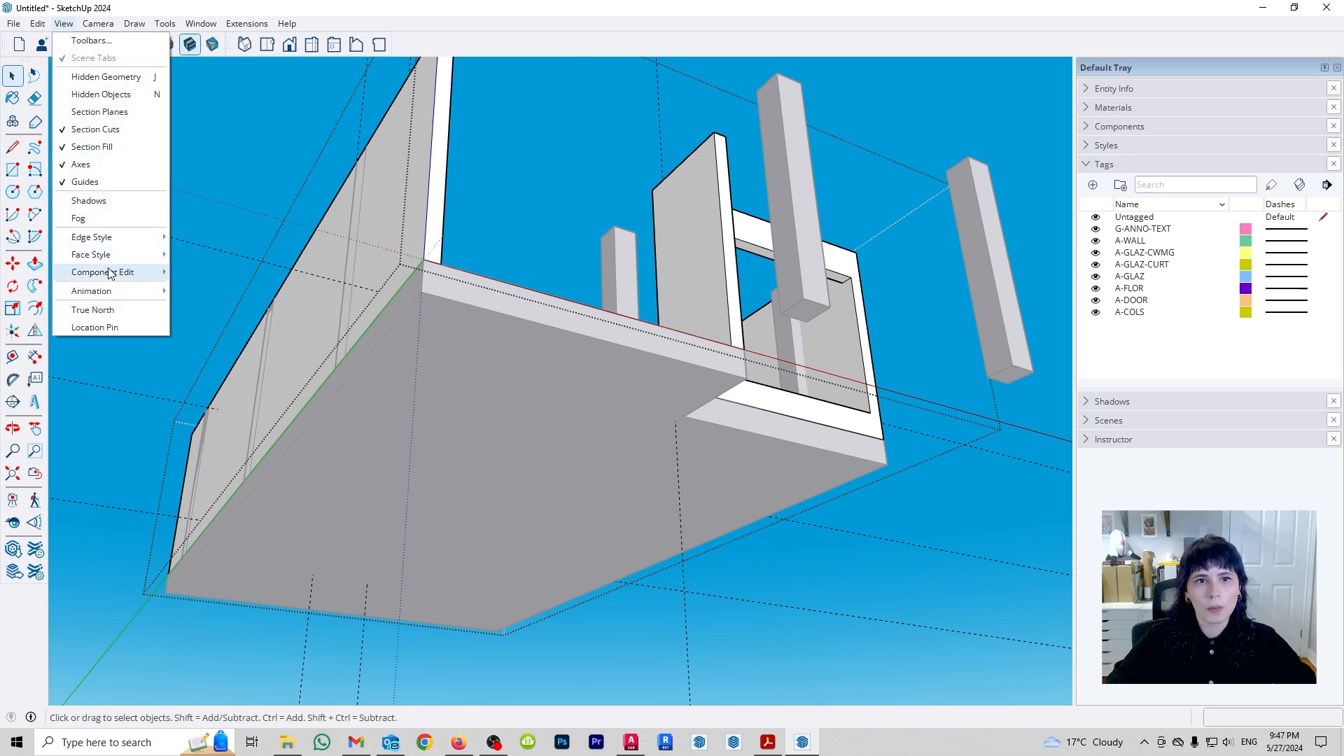
pyautogui.moveTo(112, 273)
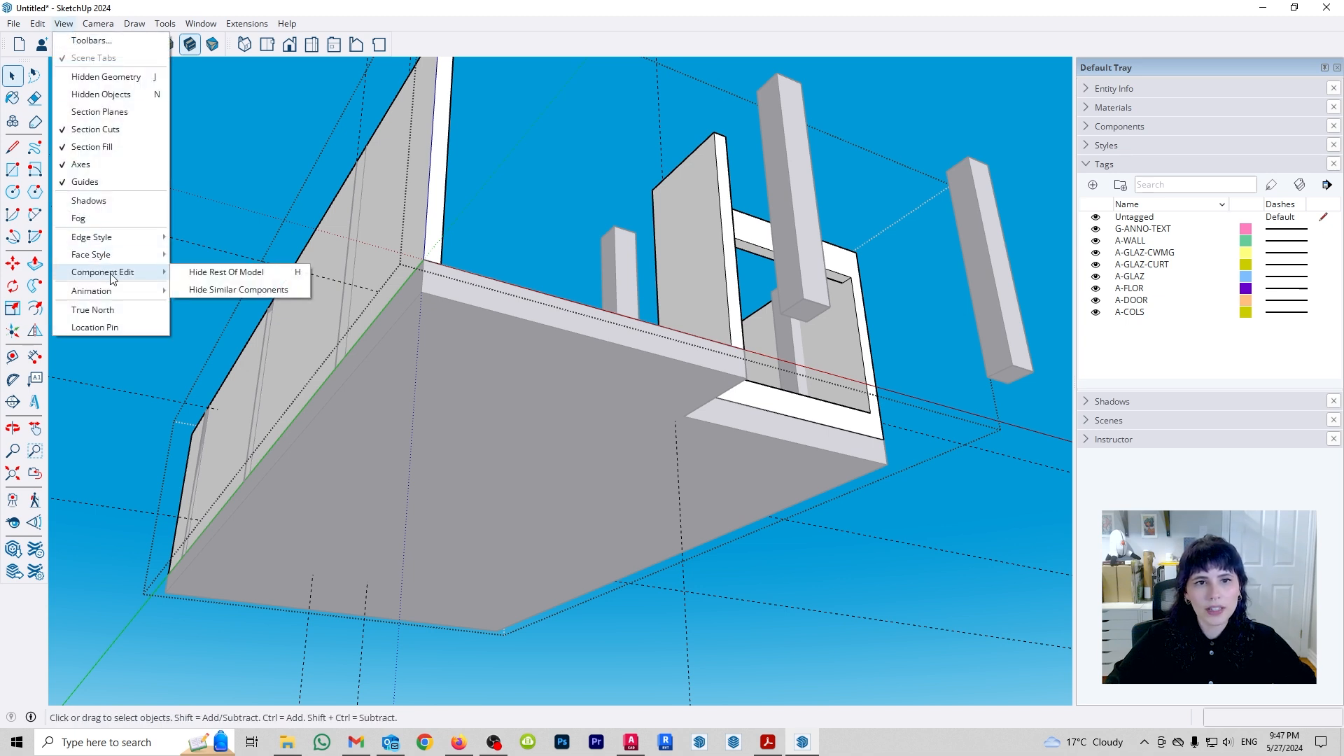
pyautogui.click(253, 278)
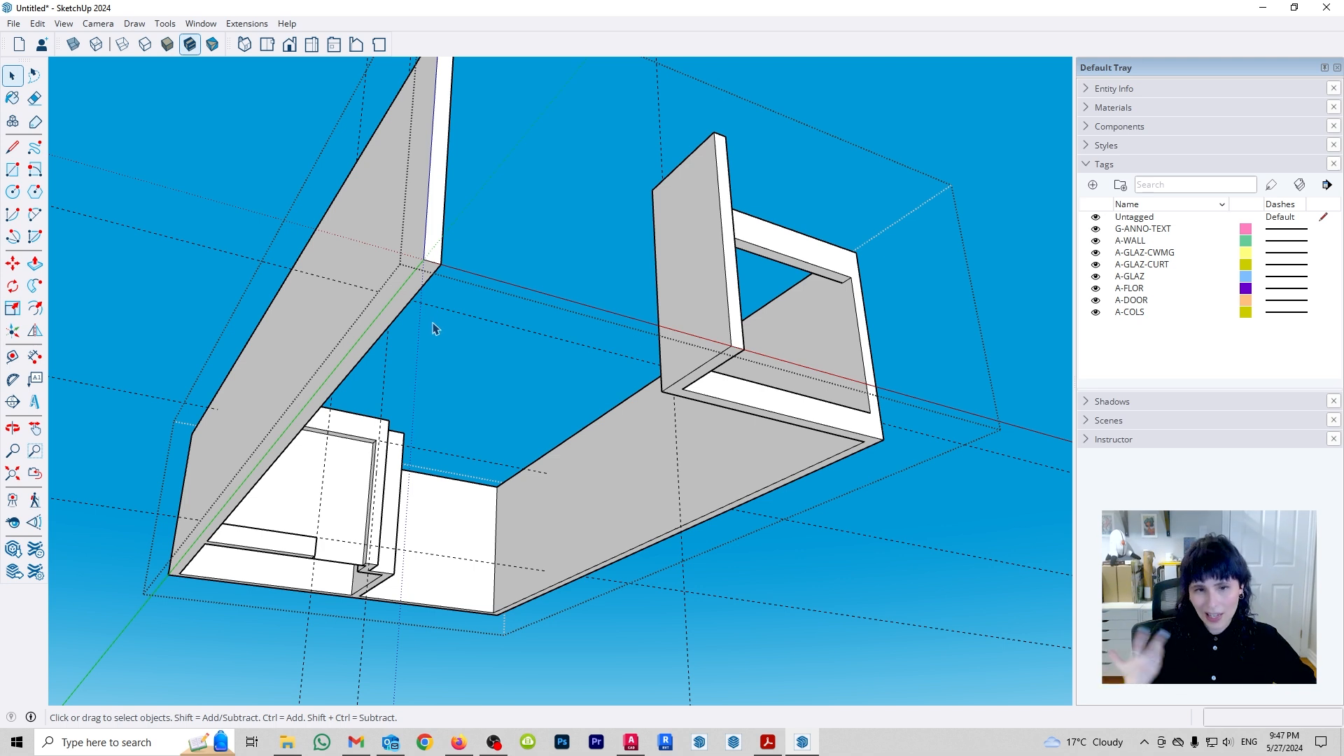
pyautogui.moveTo(433, 328); pyautogui.dragTo(383, 198, button='middle')
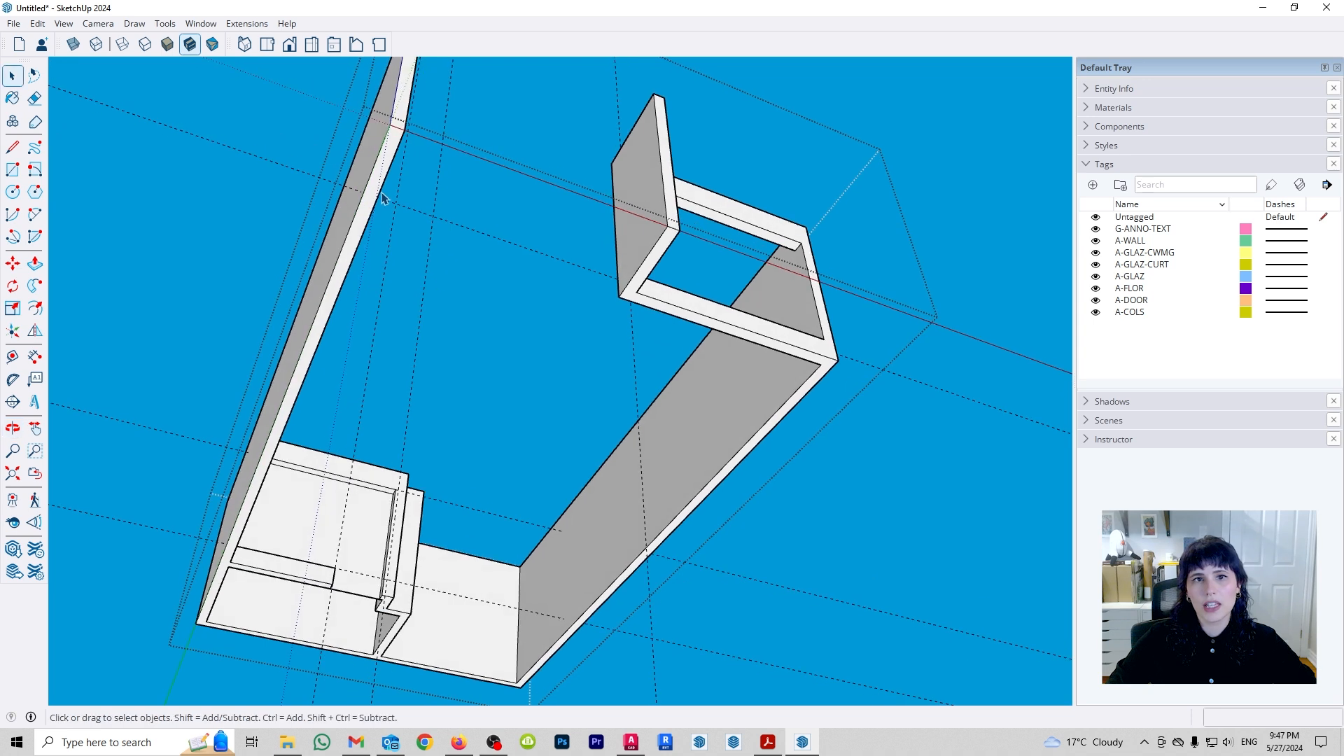
pyautogui.moveTo(449, 260); pyautogui.dragTo(639, 506, button='middle')
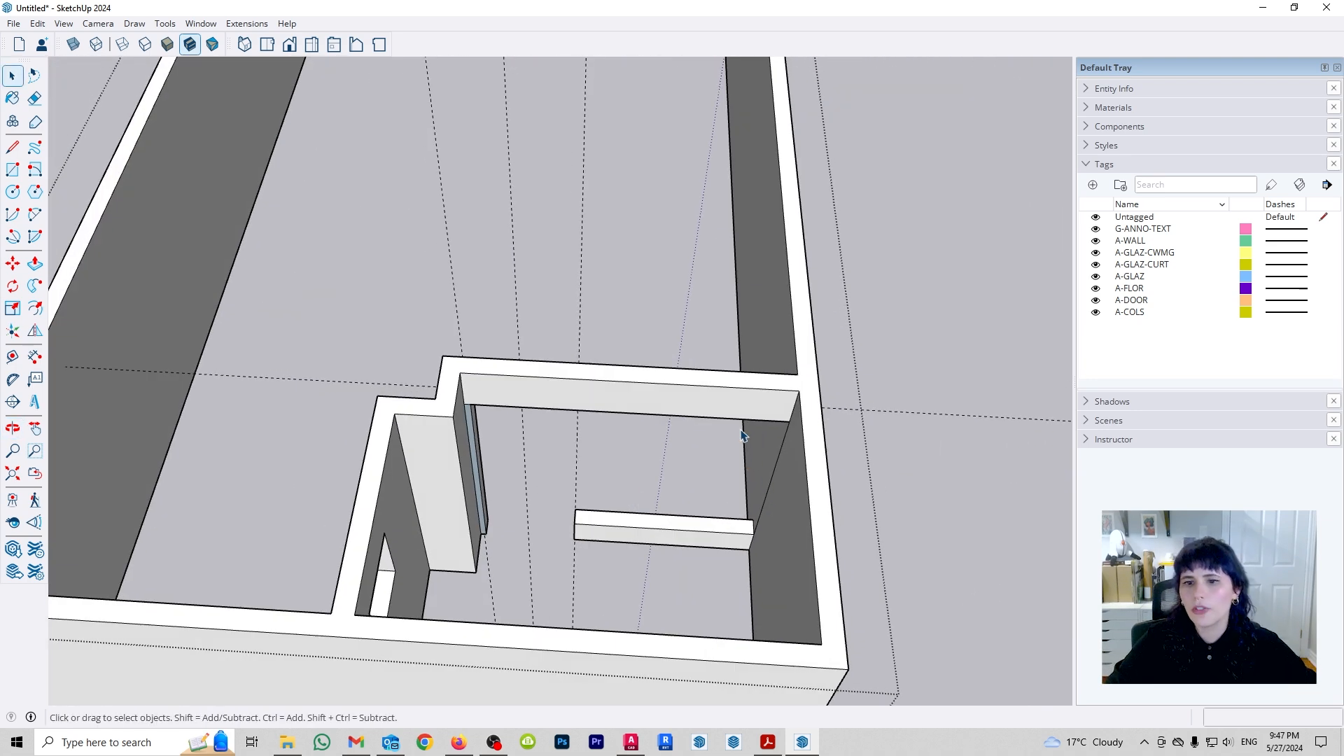
# - Examine the corner where the small room's cut wall meets the side wall and select its vertical edge
pyautogui.scroll(3, 756, 479)
pyautogui.moveTo(756, 479); pyautogui.dragTo(639, 510, button='middle')
pyautogui.scroll(-2, 643, 511)
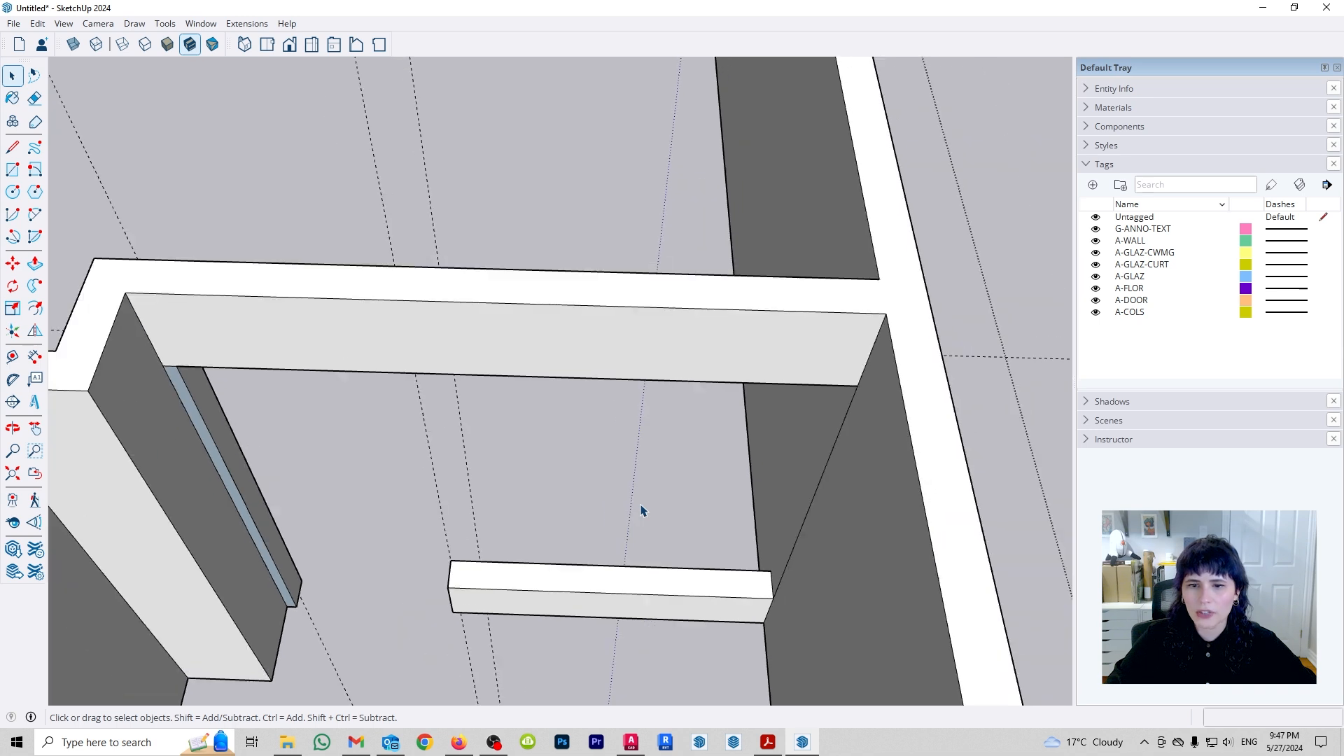
pyautogui.moveTo(765, 579); pyautogui.dragTo(899, 580, button='middle')
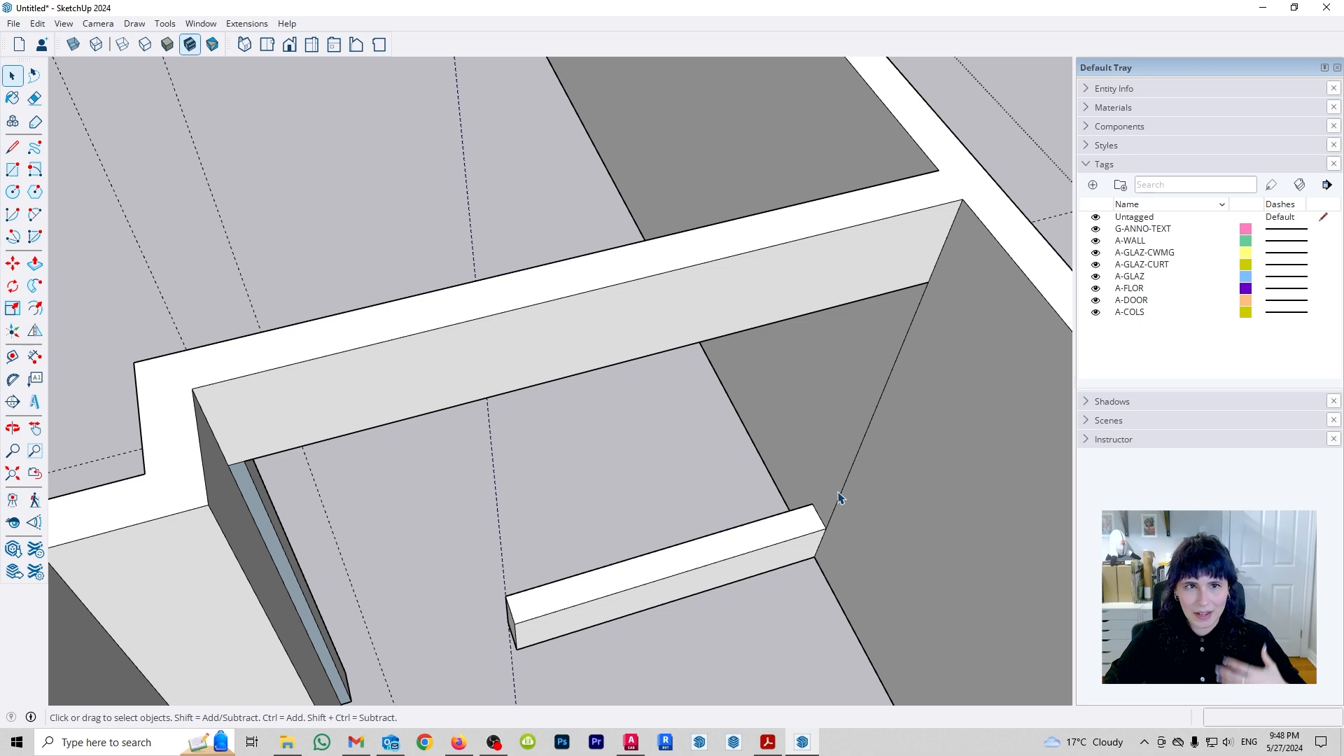
pyautogui.moveTo(910, 481); pyautogui.dragTo(892, 469, button='middle')
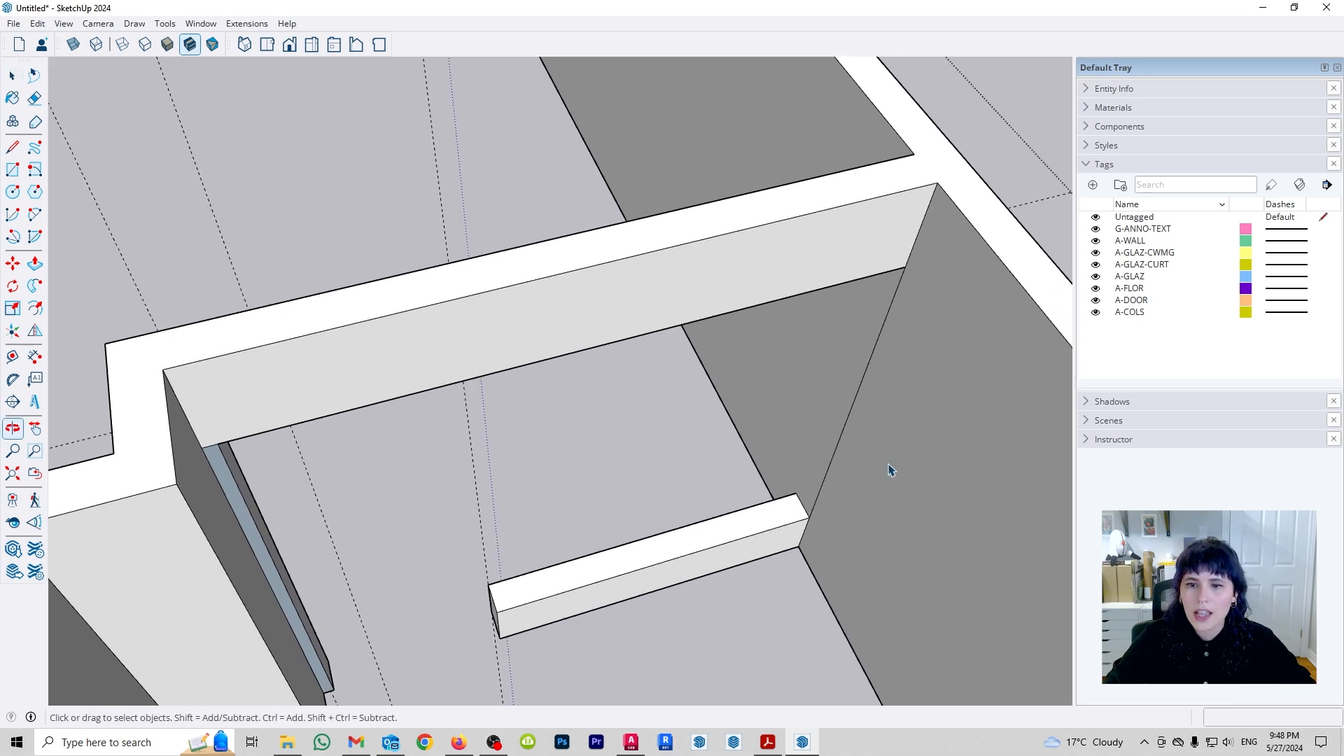
pyautogui.click(843, 437)
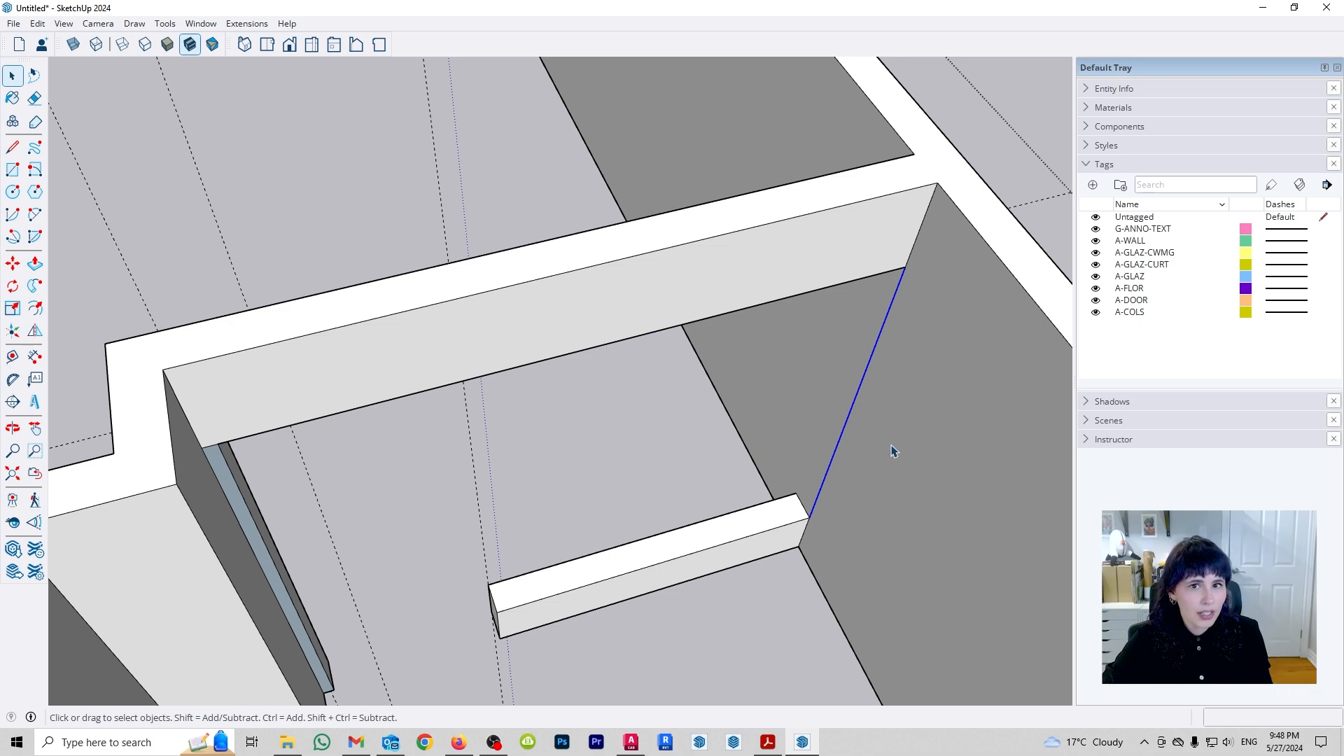
pyautogui.scroll(-1, 893, 443)
pyautogui.moveTo(818, 496); pyautogui.dragTo(829, 477, button='middle')
pyautogui.scroll(-3, 825, 459)
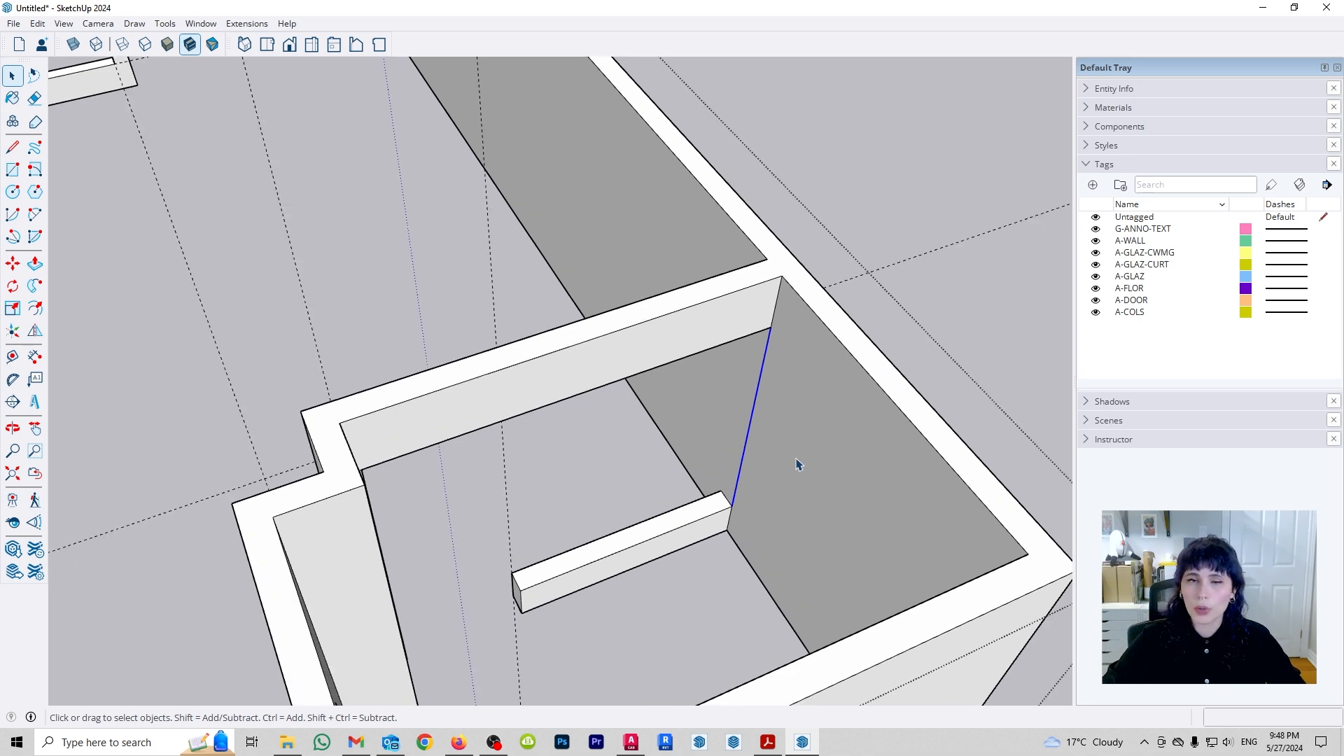
pyautogui.moveTo(795, 453); pyautogui.dragTo(740, 496, button='middle')
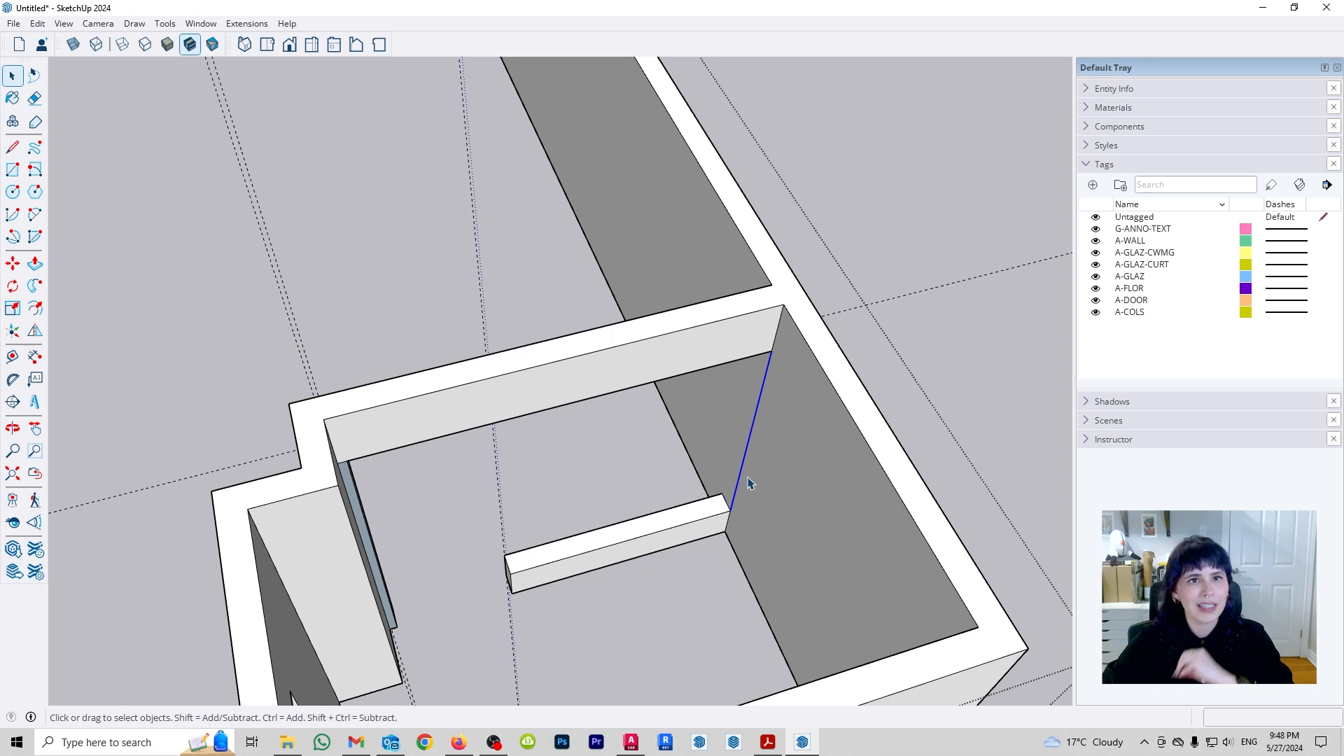
# - Delete the short edge separating the blue jamb strip from the wall face above the small room's opening
pyautogui.scroll(2, 748, 483)
pyautogui.moveTo(774, 402); pyautogui.dragTo(464, 406, button='middle')
pyautogui.scroll(4, 266, 329)
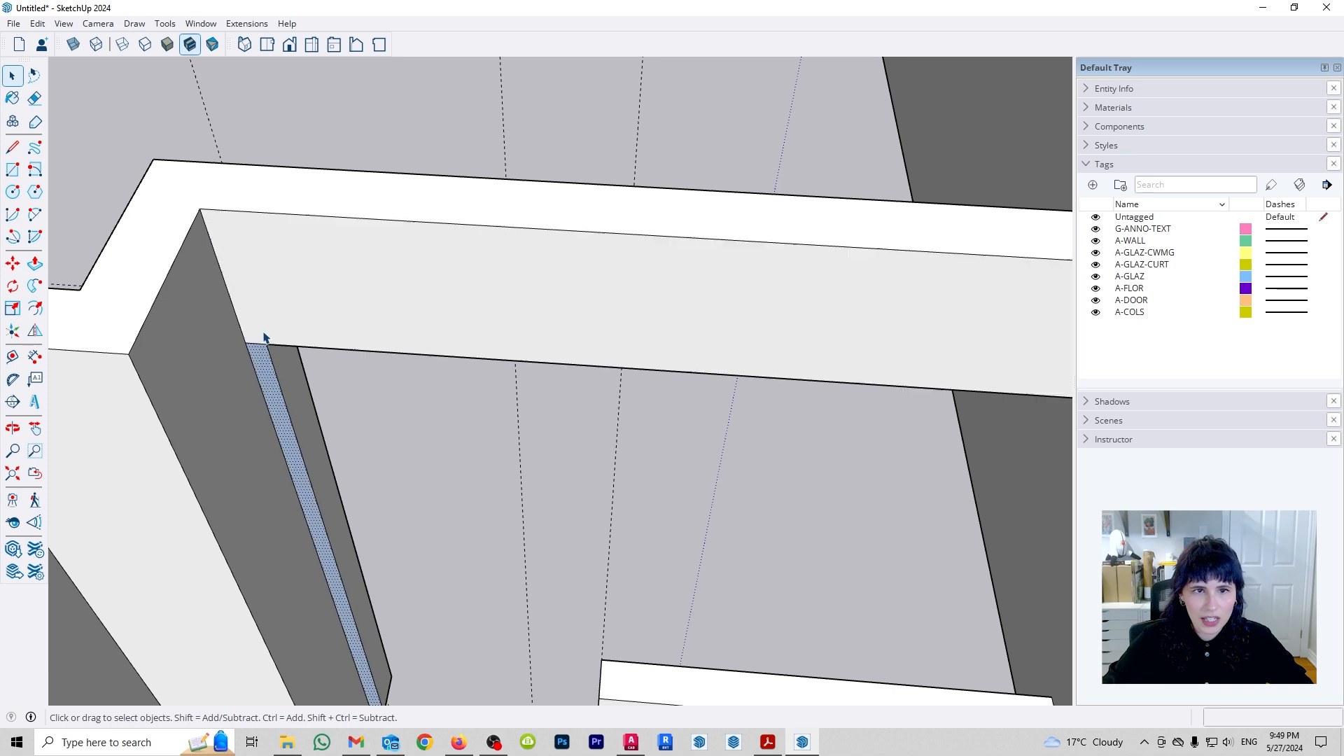
pyautogui.click(263, 347)
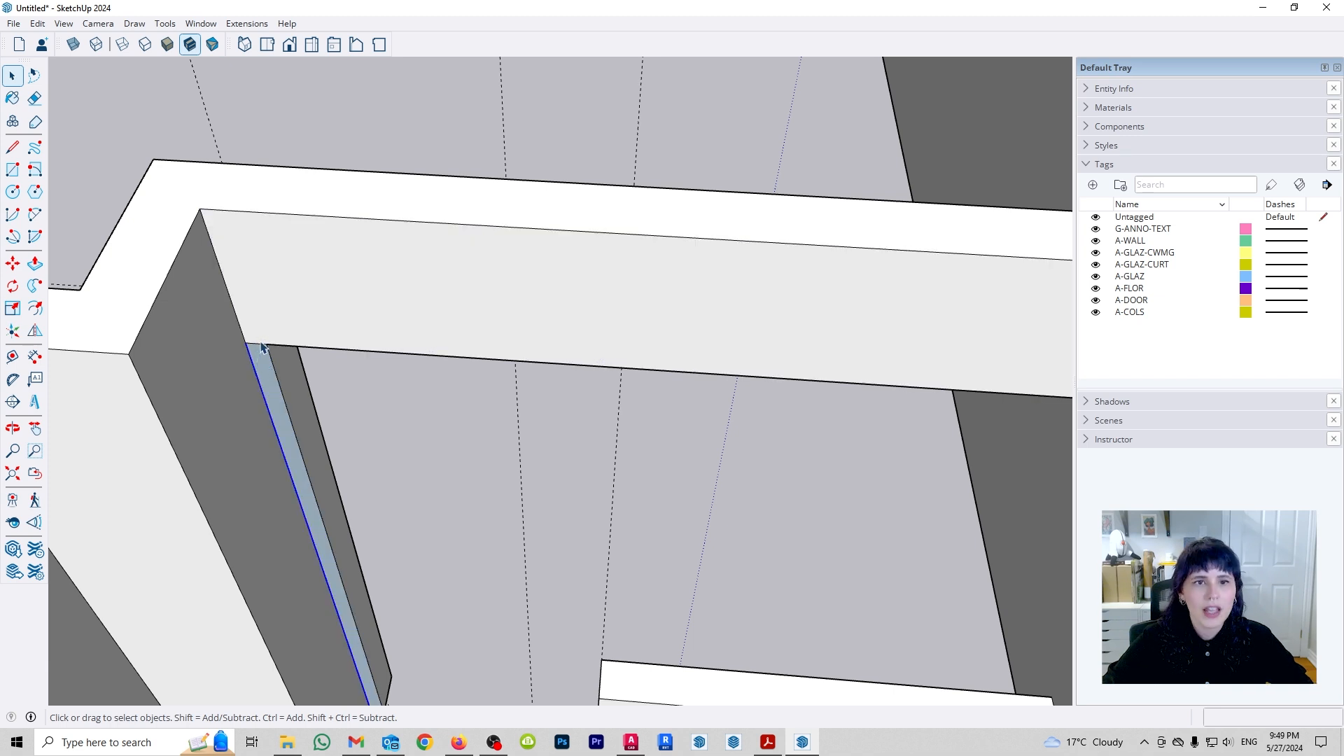
pyautogui.click(260, 346)
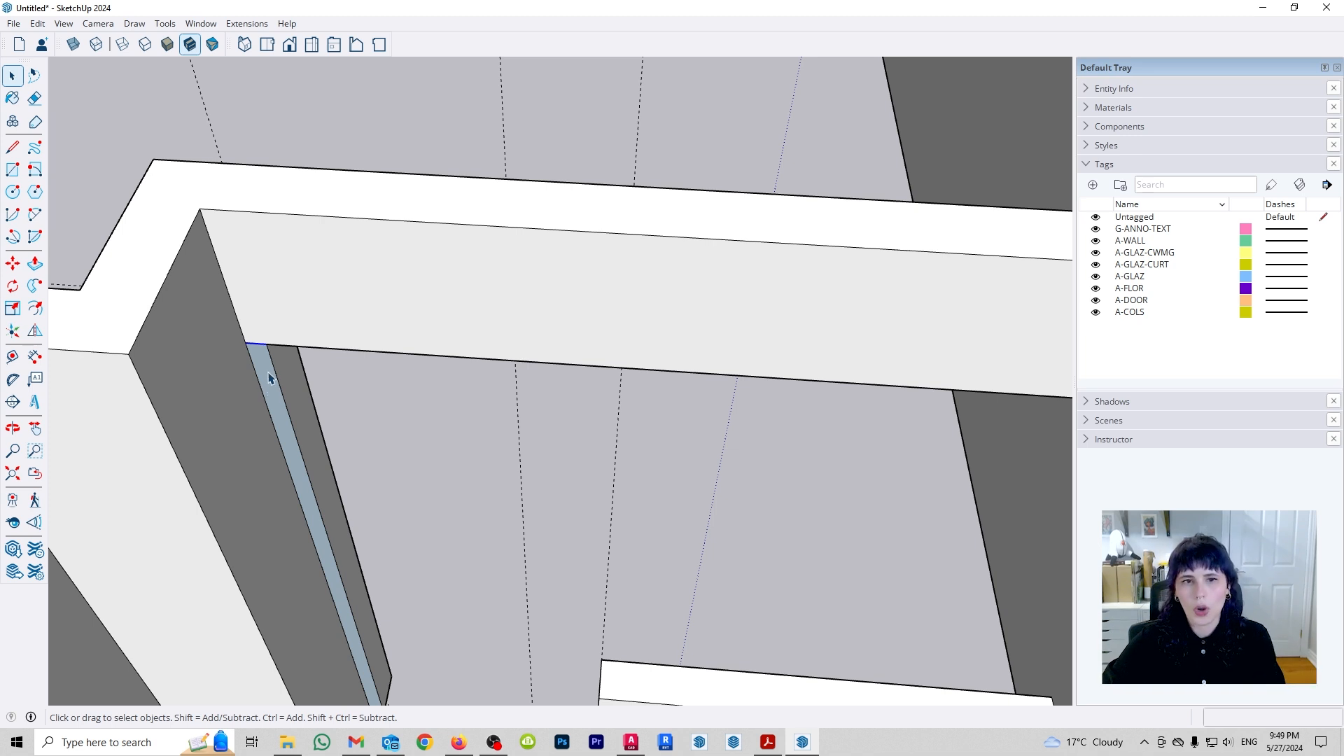
pyautogui.scroll(-3, 351, 297)
pyautogui.scroll(-2, 351, 298)
pyautogui.moveTo(480, 305); pyautogui.dragTo(343, 329, button='middle')
pyautogui.scroll(2, 438, 262)
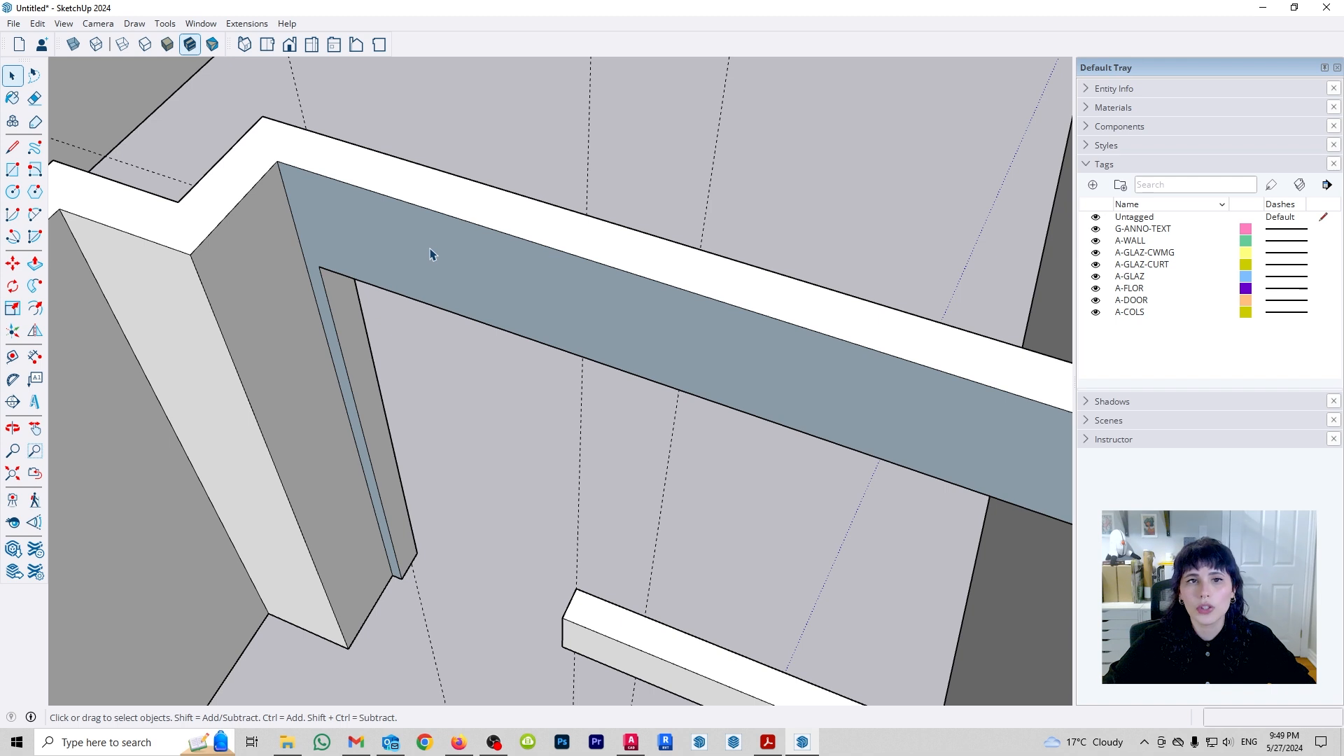
# - Reverse the blue inner wall face around the small room's opening so its front side faces outward
pyautogui.click(432, 254)
pyautogui.rightClick(431, 255)
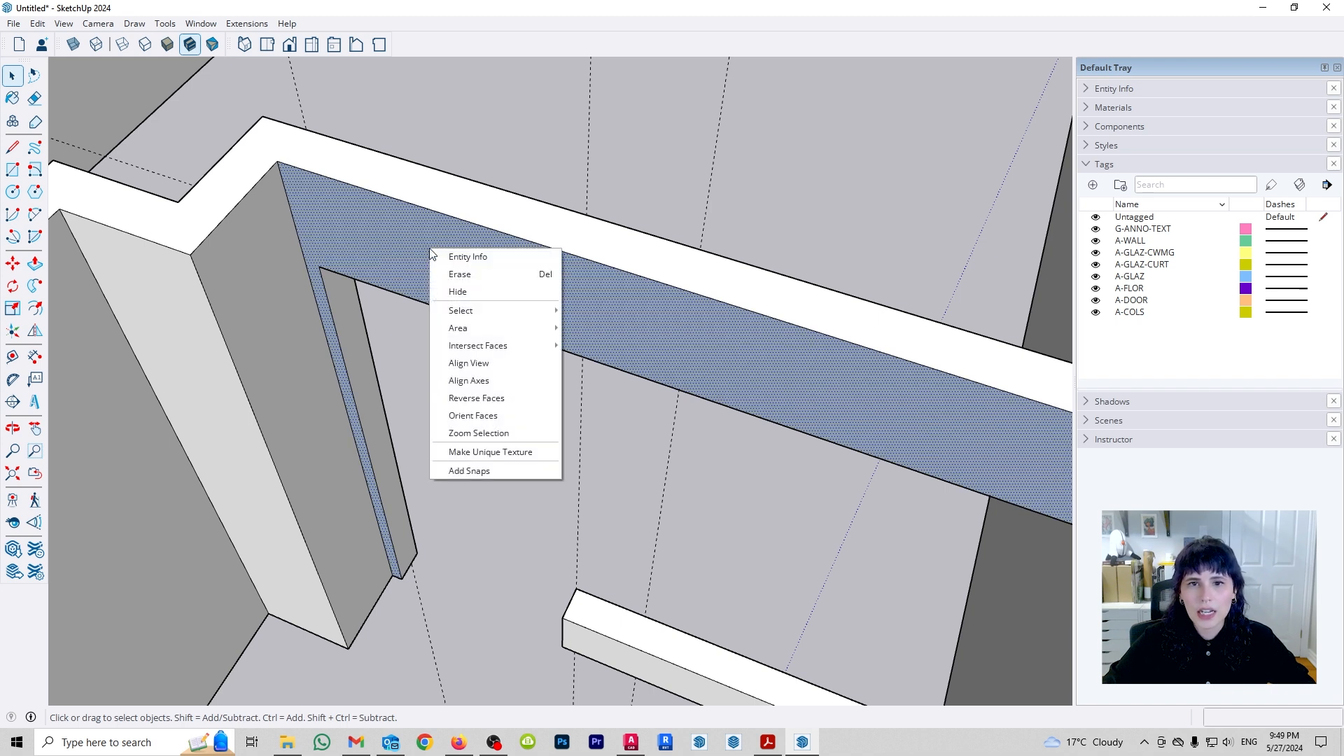
pyautogui.click(495, 399)
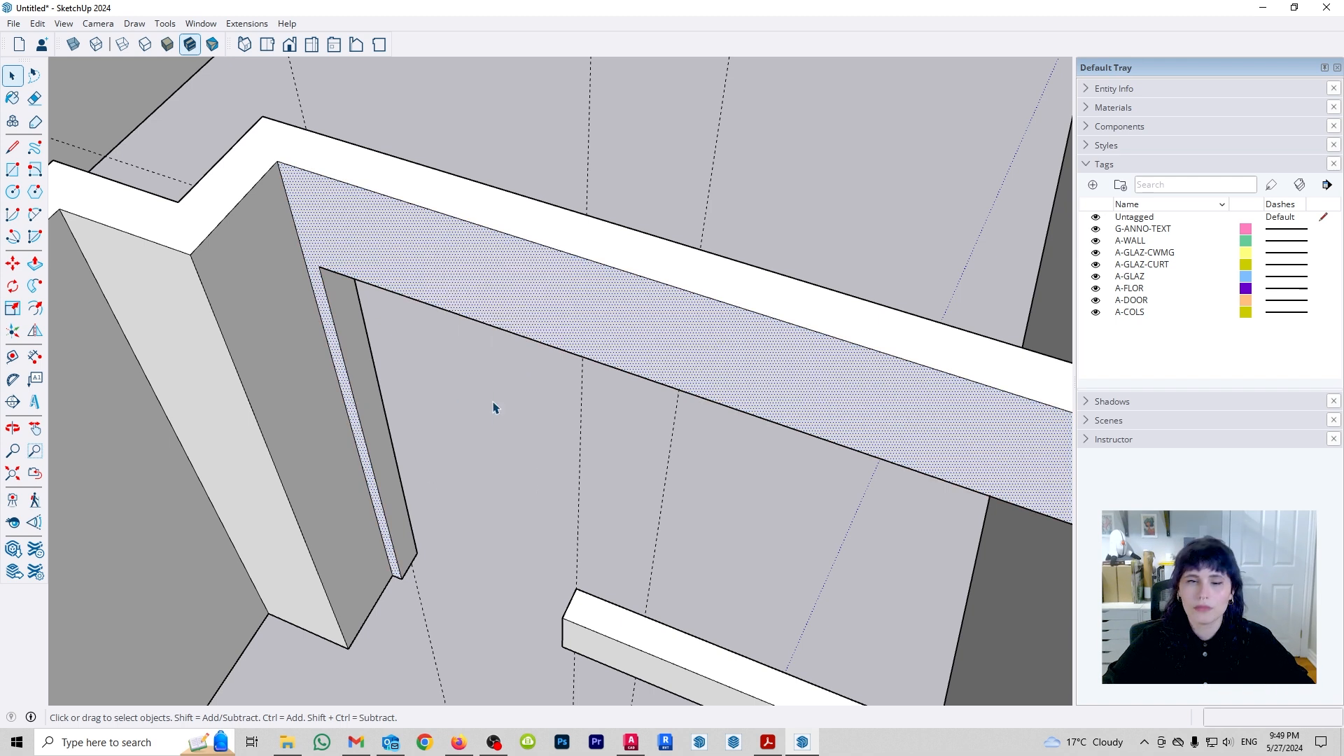
pyautogui.scroll(-5, 553, 338)
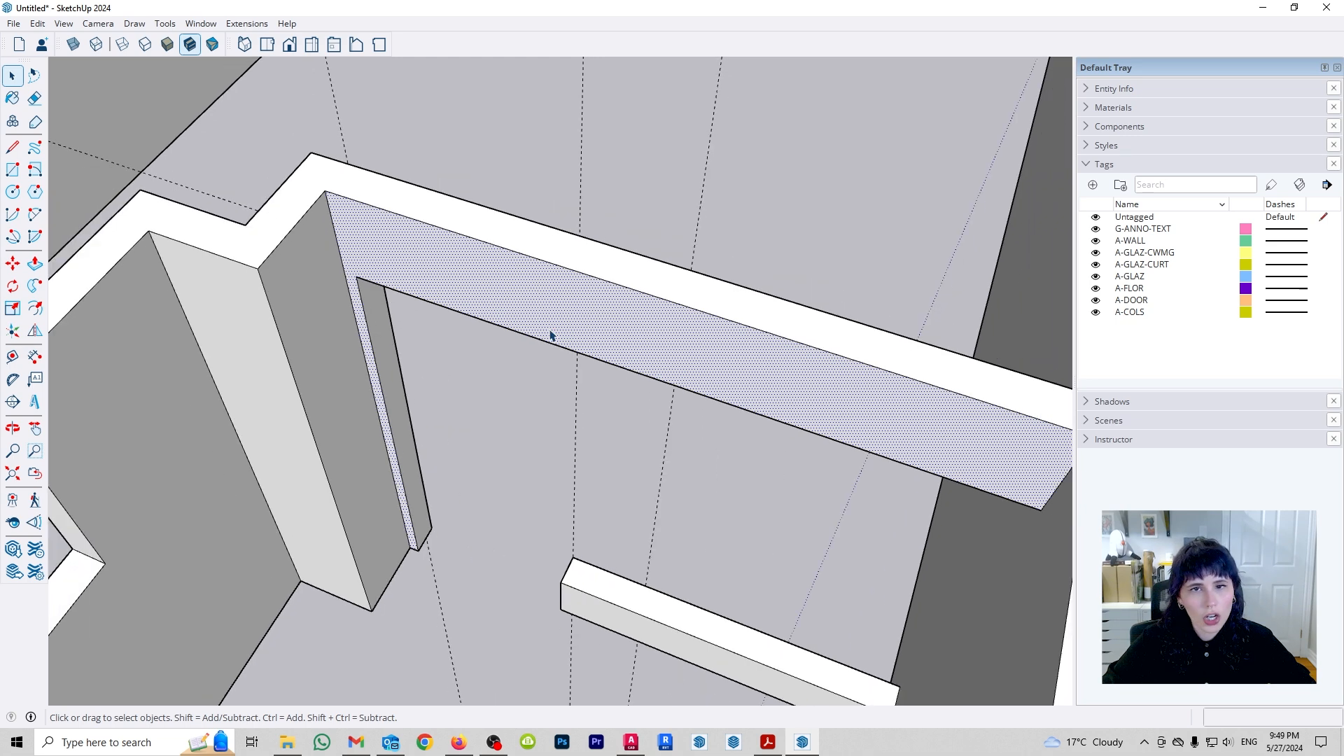
# - Undo the last erase made on the walls
pyautogui.moveTo(784, 561); pyautogui.dragTo(615, 357, button='middle')
pyautogui.scroll(-3, 414, 245)
pyautogui.moveTo(827, 411); pyautogui.dragTo(584, 489, button='middle')
pyautogui.scroll(5, 570, 430)
pyautogui.click(408, 450)
pyautogui.hotkey('ctrl', 'z')
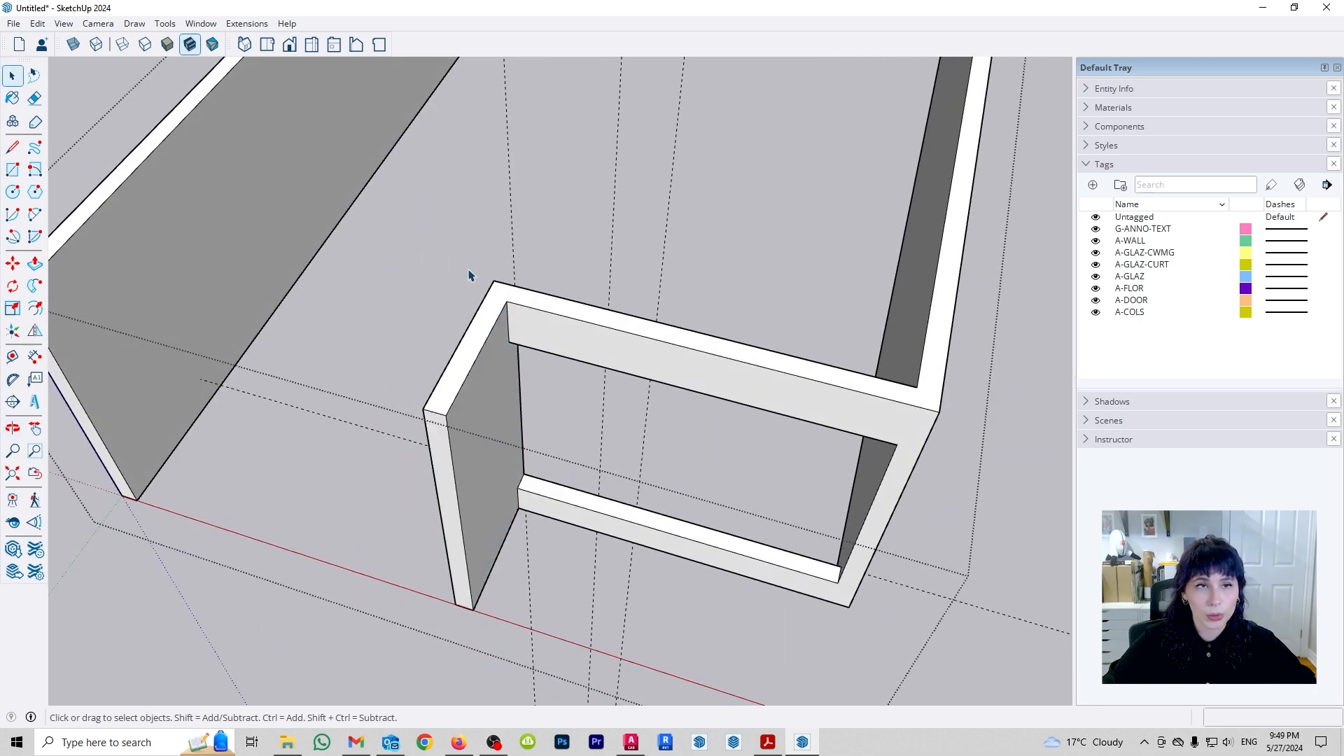
# - Delete all guides and close the wall group
pyautogui.click(40, 23)
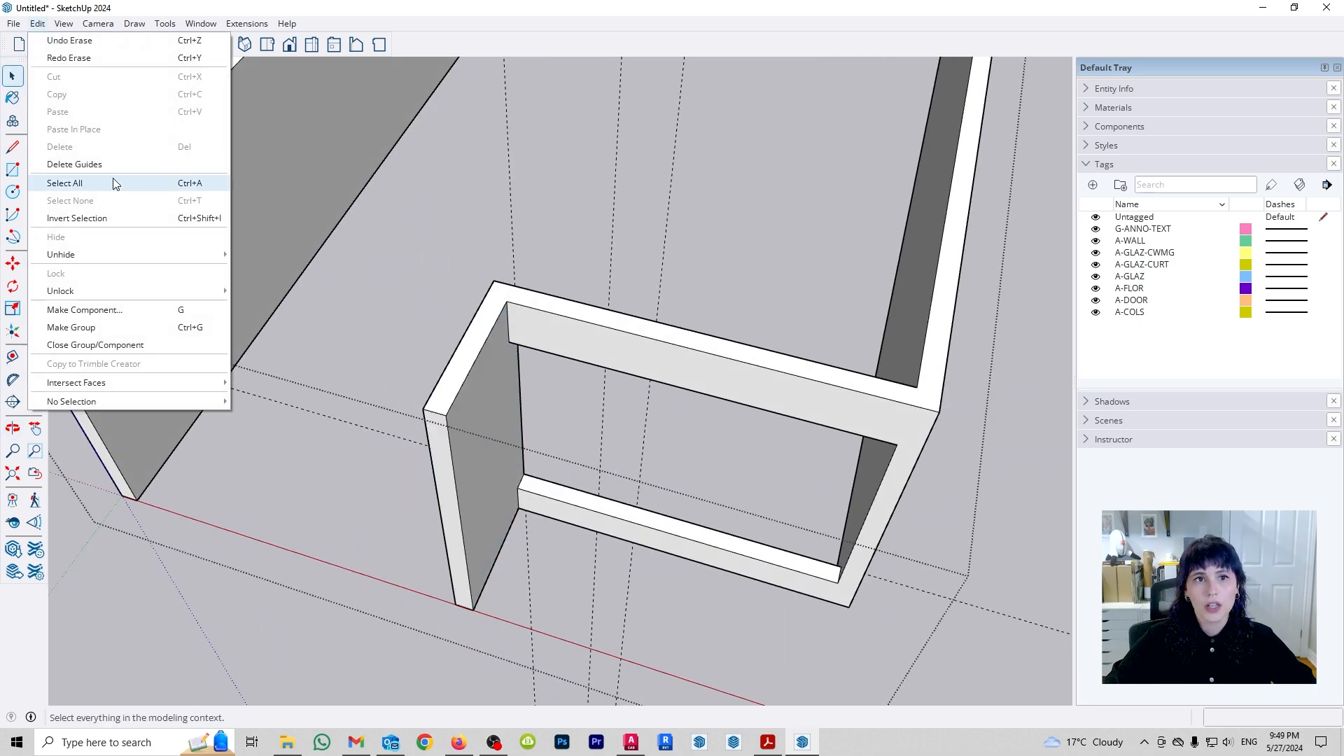
pyautogui.click(112, 157)
pyautogui.scroll(-5, 658, 453)
pyautogui.moveTo(656, 446); pyautogui.dragTo(749, 448, button='middle')
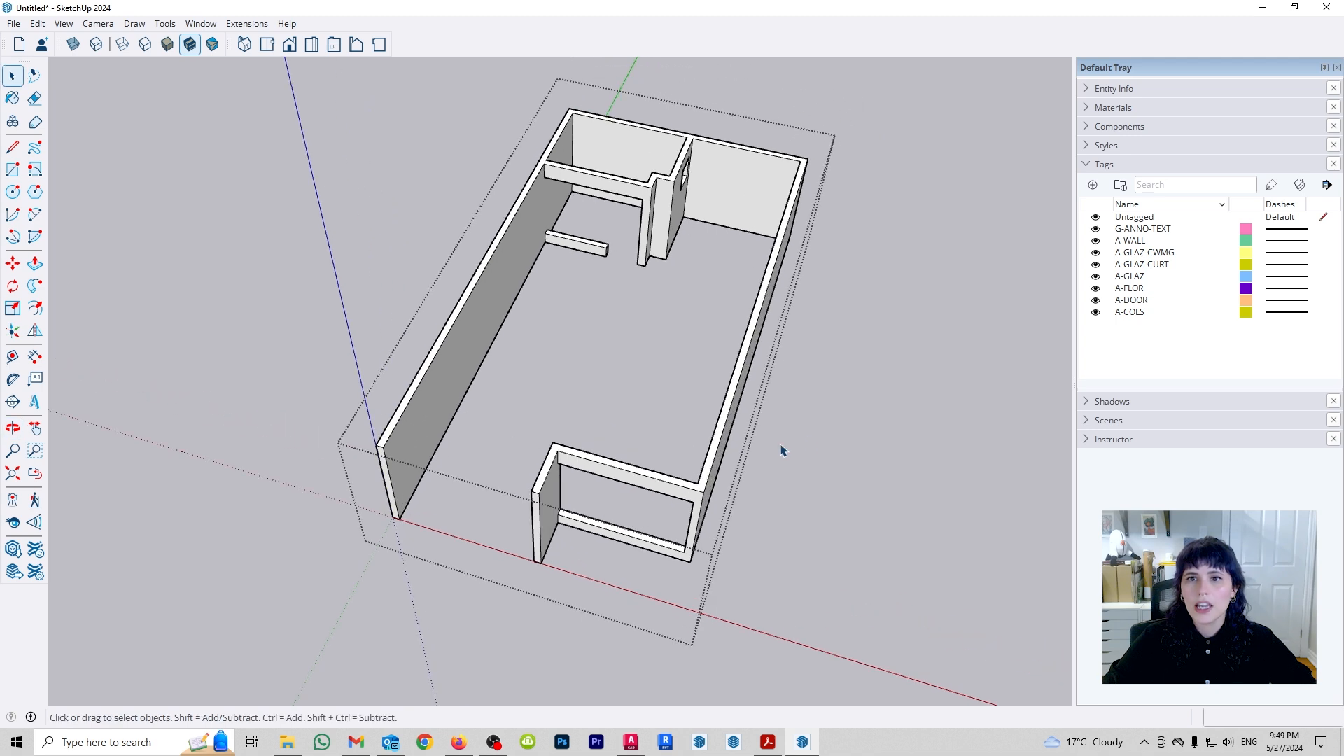
pyautogui.click(807, 442)
# - Examine the whole building and the finished openings around the small room
pyautogui.moveTo(465, 529); pyautogui.dragTo(327, 542, button='middle')
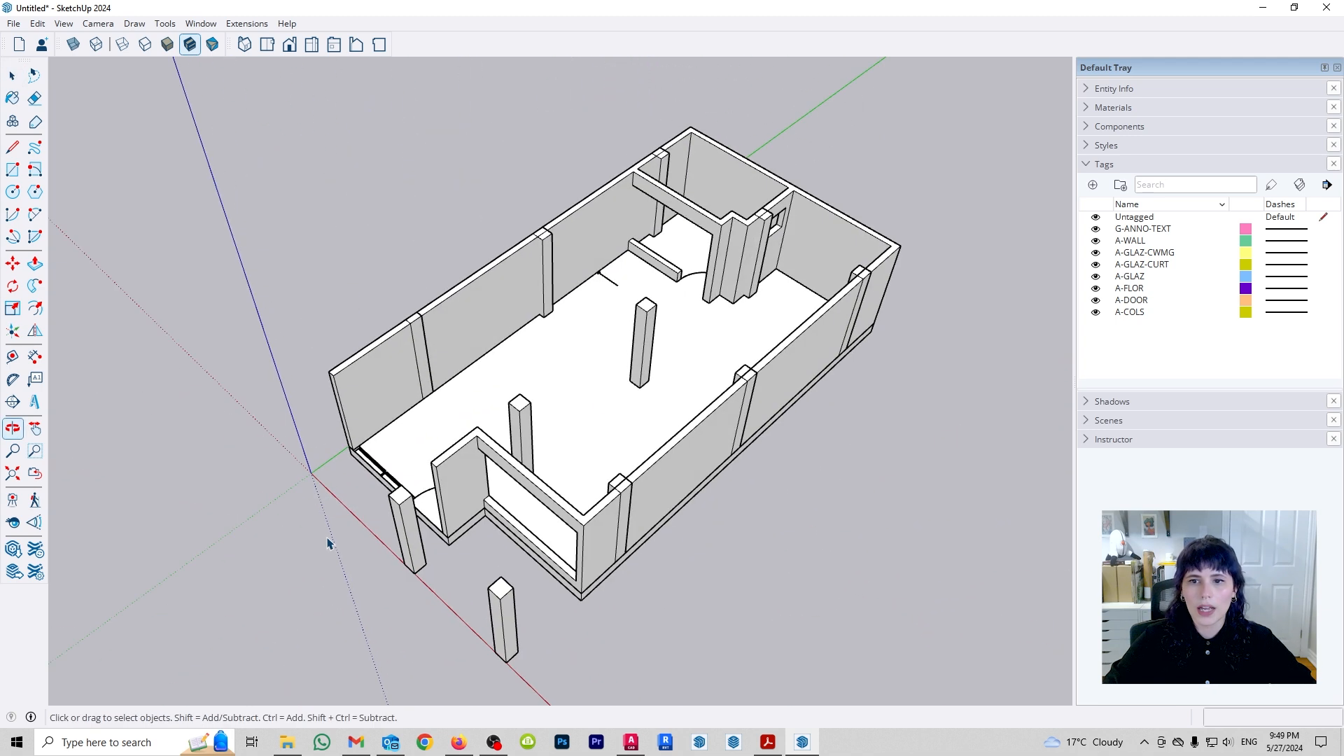
pyautogui.scroll(1, 617, 253)
pyautogui.scroll(5, 690, 258)
pyautogui.keyDown('shift'); pyautogui.moveTo(703, 319); pyautogui.dragTo(560, 465, button='middle'); pyautogui.keyUp('shift')
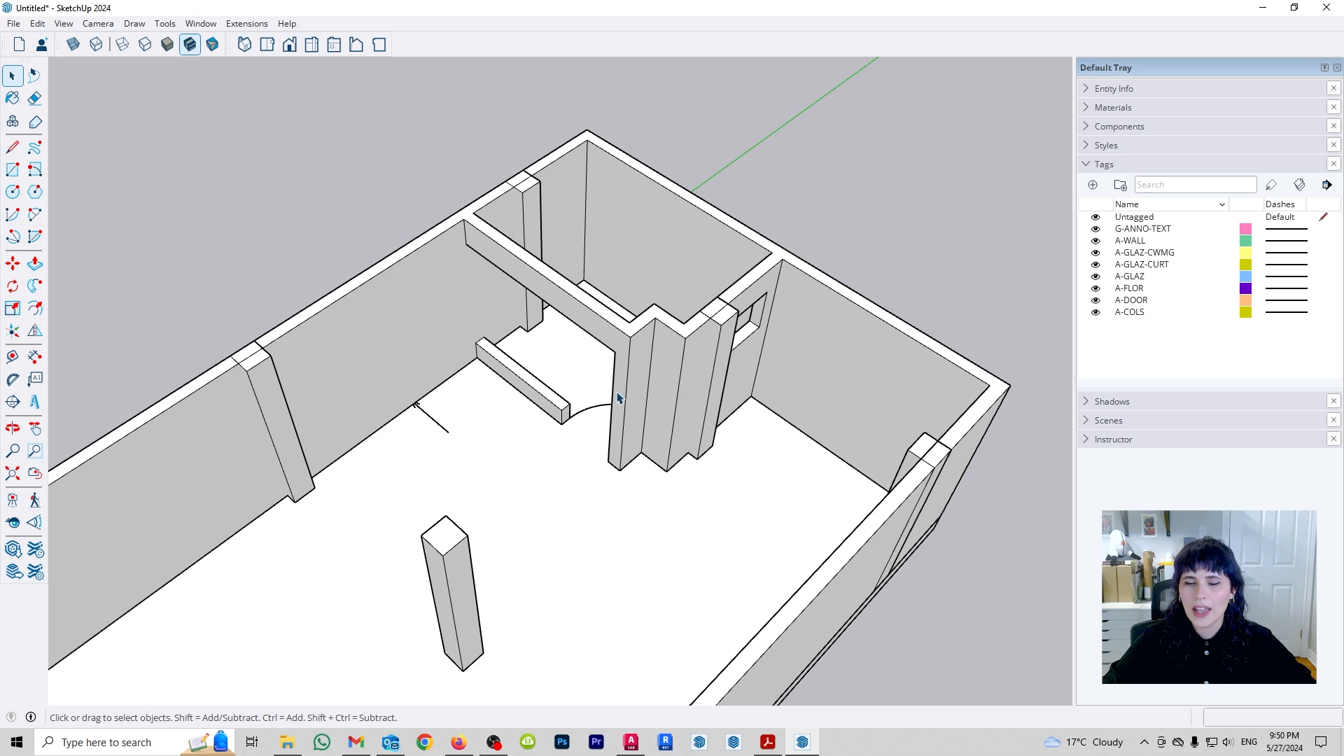
pyautogui.scroll(-6, 621, 397)
pyautogui.moveTo(603, 455); pyautogui.dragTo(493, 492, button='middle')
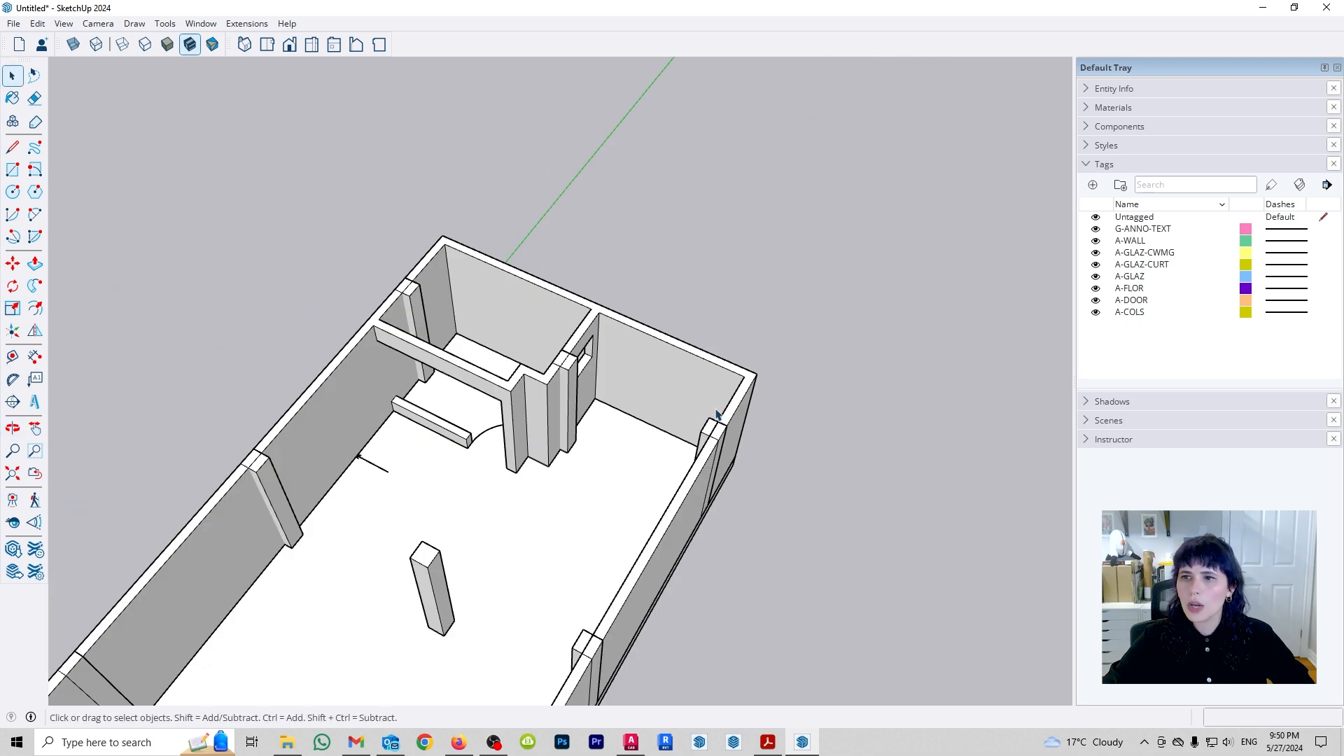
pyautogui.scroll(2, 528, 339)
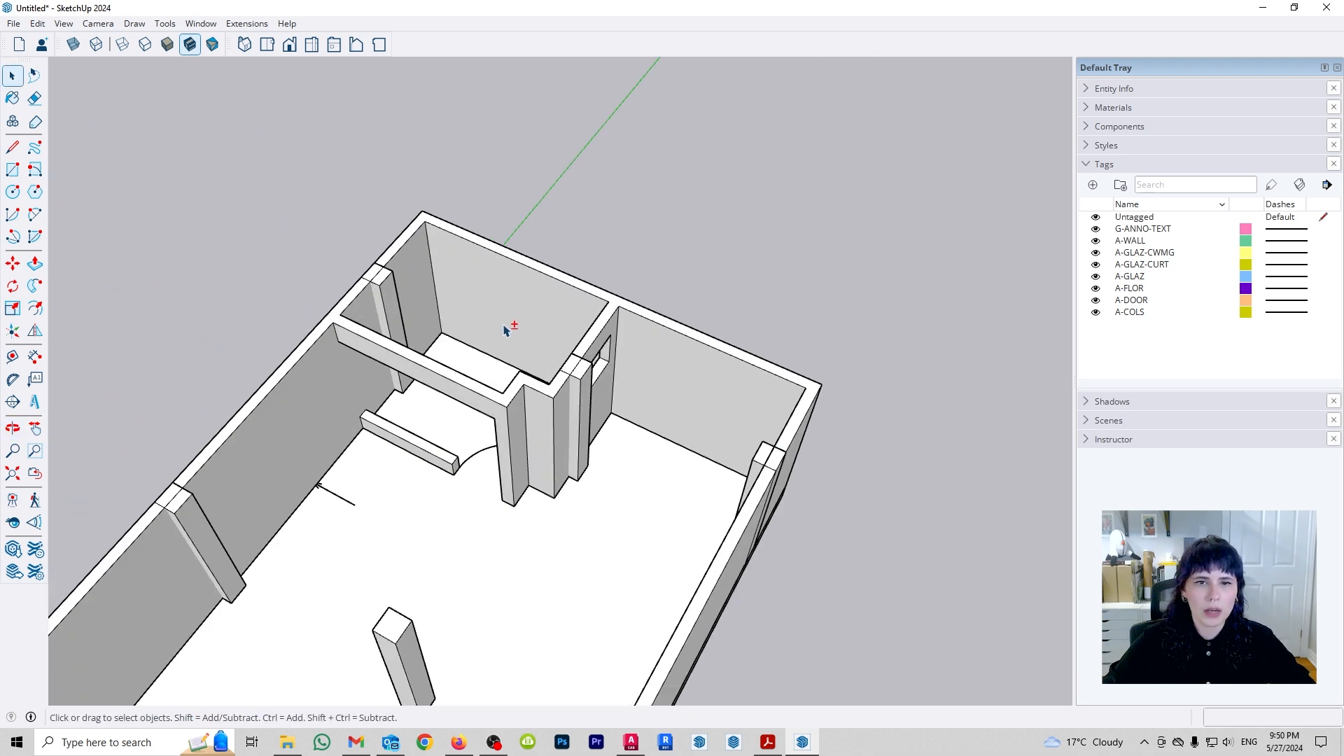
pyautogui.keyDown('shift'); pyautogui.moveTo(504, 330); pyautogui.dragTo(537, 342, button='middle'); pyautogui.keyUp('shift')
# - Unhide the hidden roof slab over the building
pyautogui.click(38, 24)
pyautogui.moveTo(175, 254)
pyautogui.click(337, 273)
pyautogui.moveTo(371, 387); pyautogui.dragTo(495, 362, button='middle')
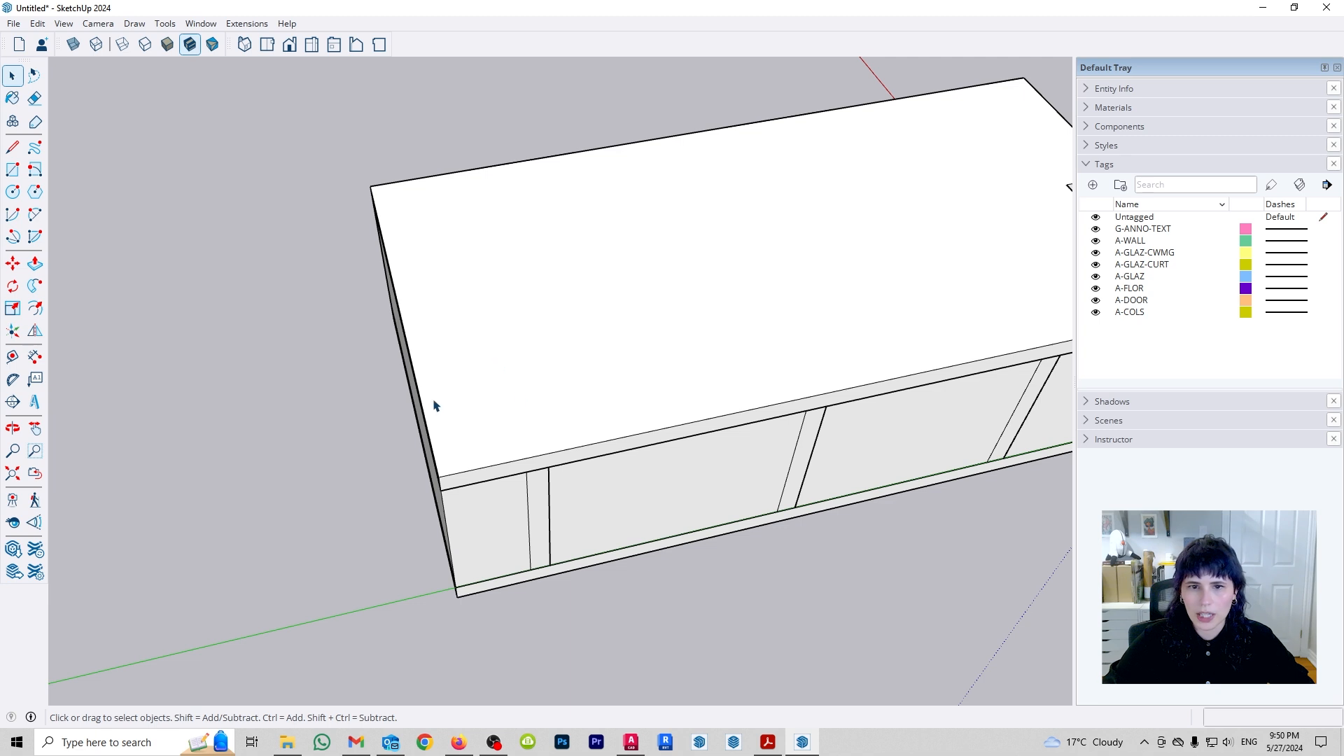
pyautogui.moveTo(561, 446)
pyautogui.mouseDown(button='middle')
pyautogui.moveTo(570, 426)
pyautogui.moveTo(566, 443)
pyautogui.mouseUp(button='middle')
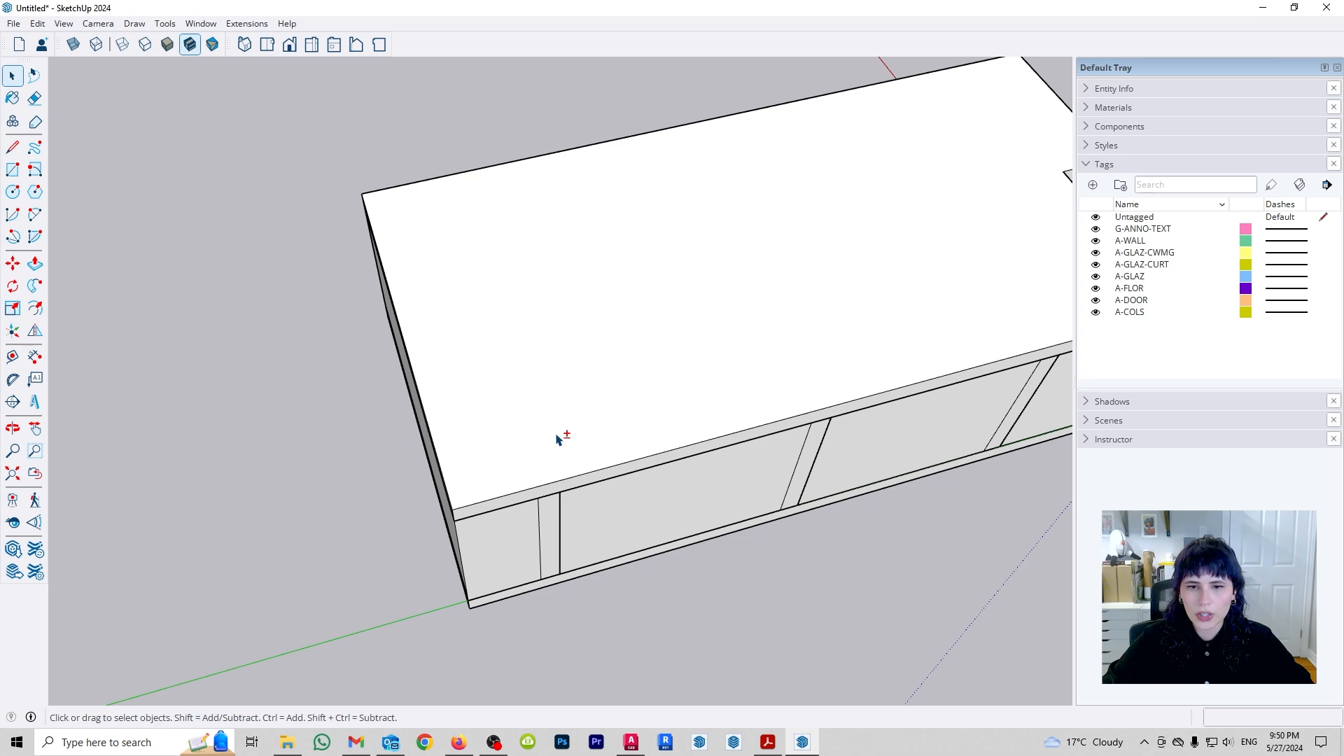
# - Turn on X-ray display and open the roof slab group for editing
pyautogui.press('x')
pyautogui.moveTo(584, 405); pyautogui.dragTo(697, 336, button='middle')
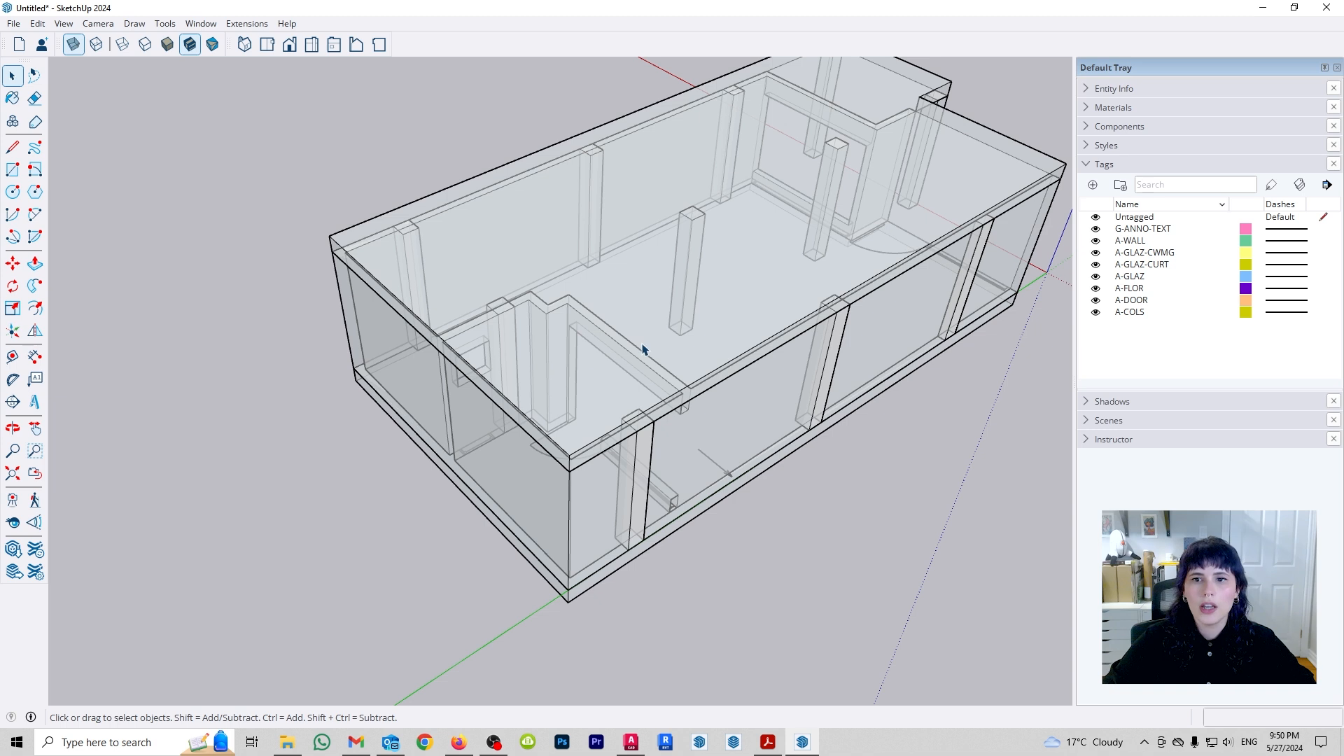
pyautogui.doubleClick(644, 295)
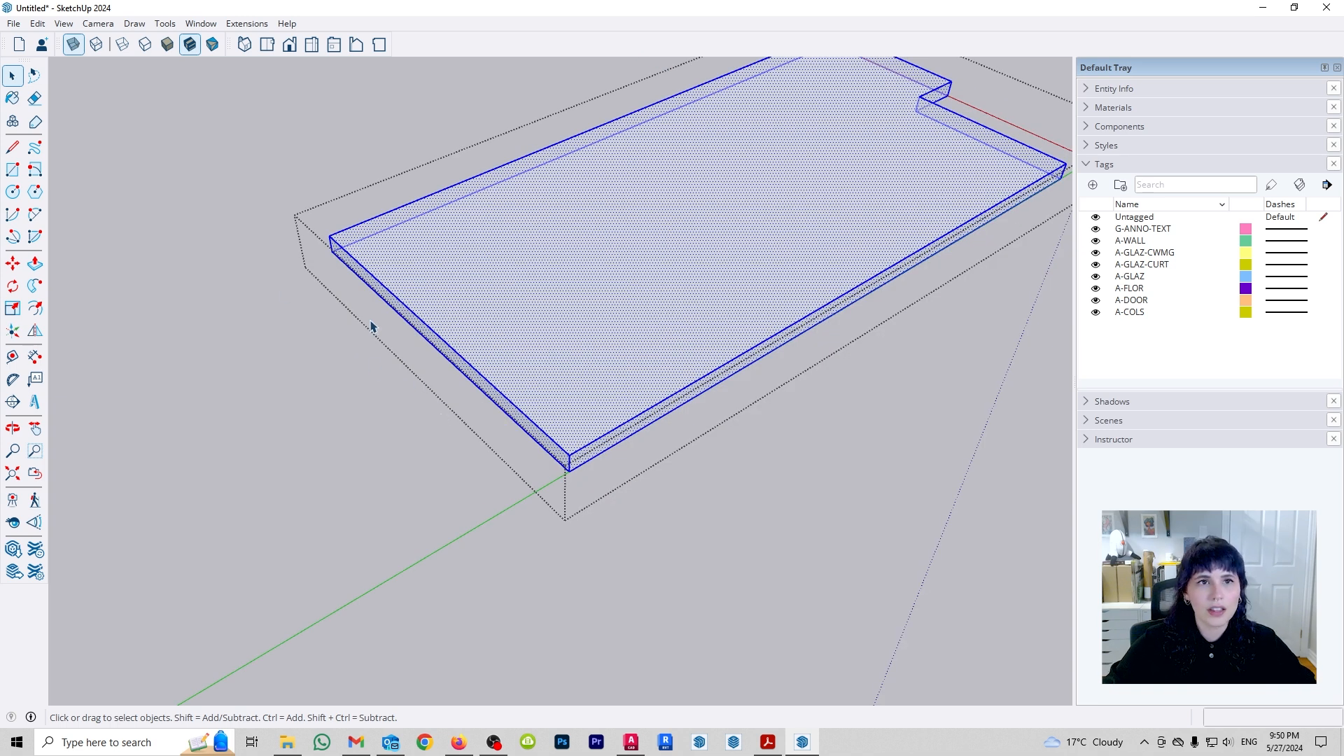
# - Turn off Hide Rest Of Model for component editing so the walls below the slab are shown
pyautogui.click(63, 24)
pyautogui.moveTo(137, 273)
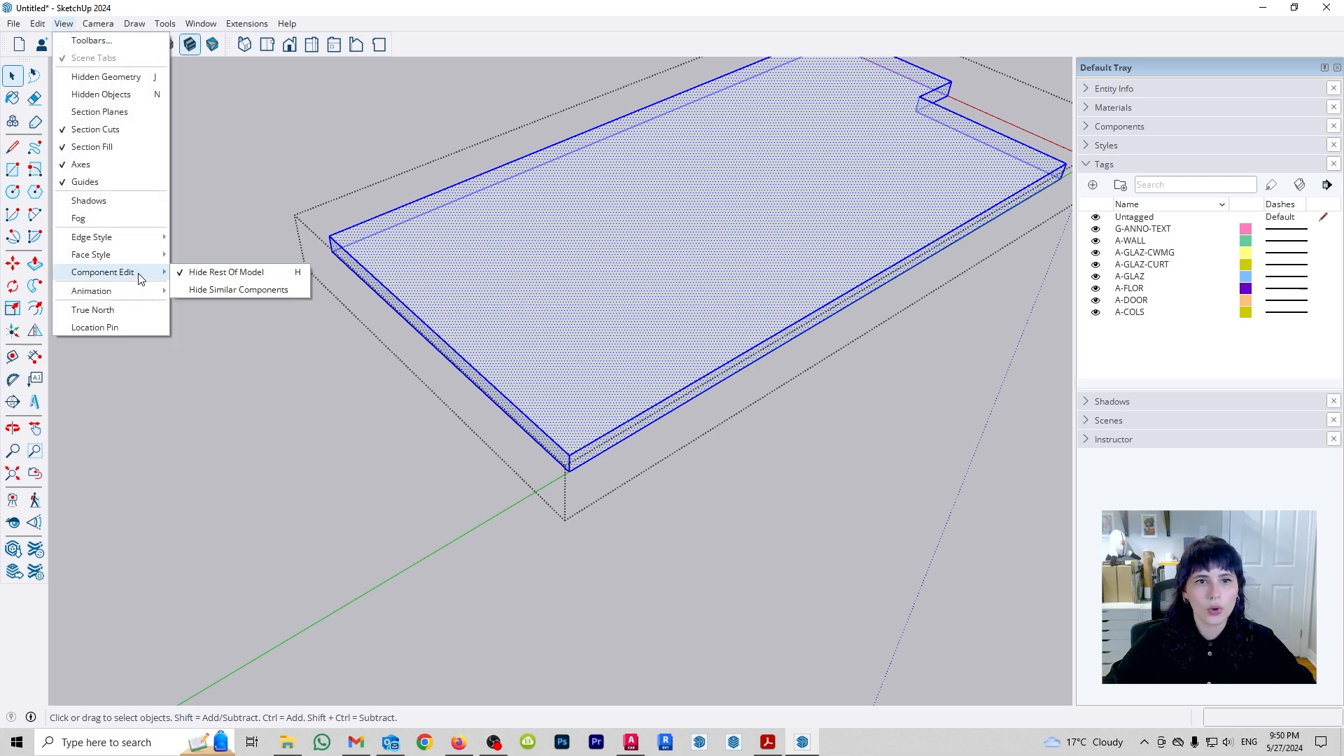
pyautogui.click(235, 276)
pyautogui.moveTo(738, 421)
pyautogui.mouseDown(button='middle')
pyautogui.moveTo(745, 495)
pyautogui.moveTo(852, 465)
pyautogui.moveTo(761, 419)
pyautogui.mouseUp(button='middle')
pyautogui.scroll(2, 761, 419)
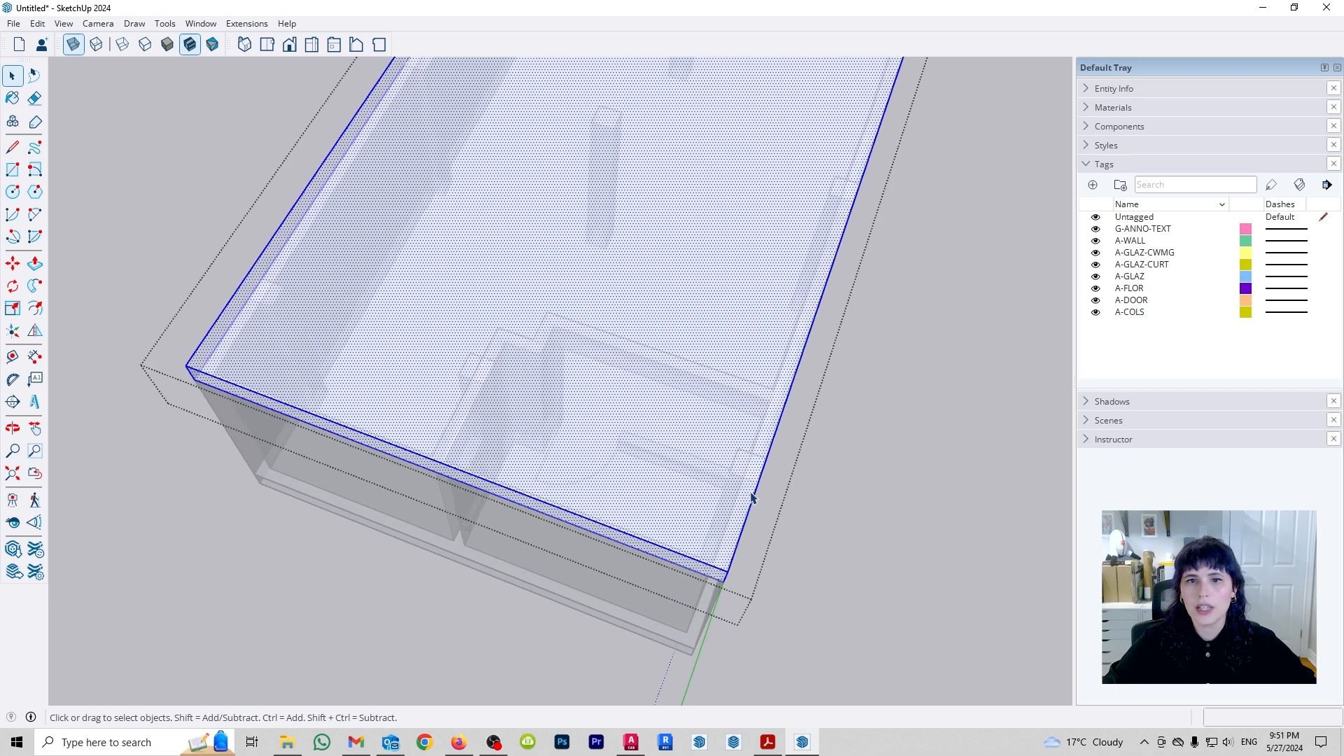
# - Place two Tape Measure guides parallel to the slab's long edge, aligned with the stepped partition walls of the small room
pyautogui.press('t')
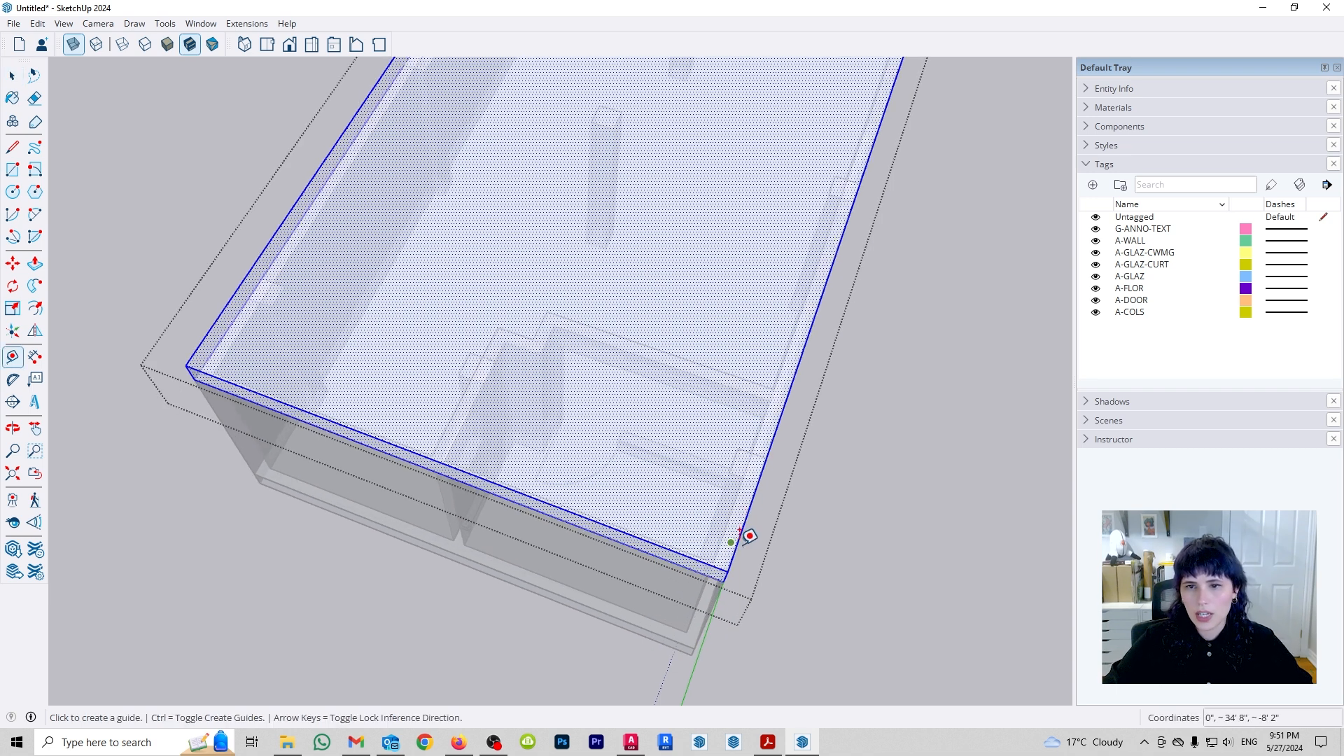
pyautogui.scroll(2, 749, 537)
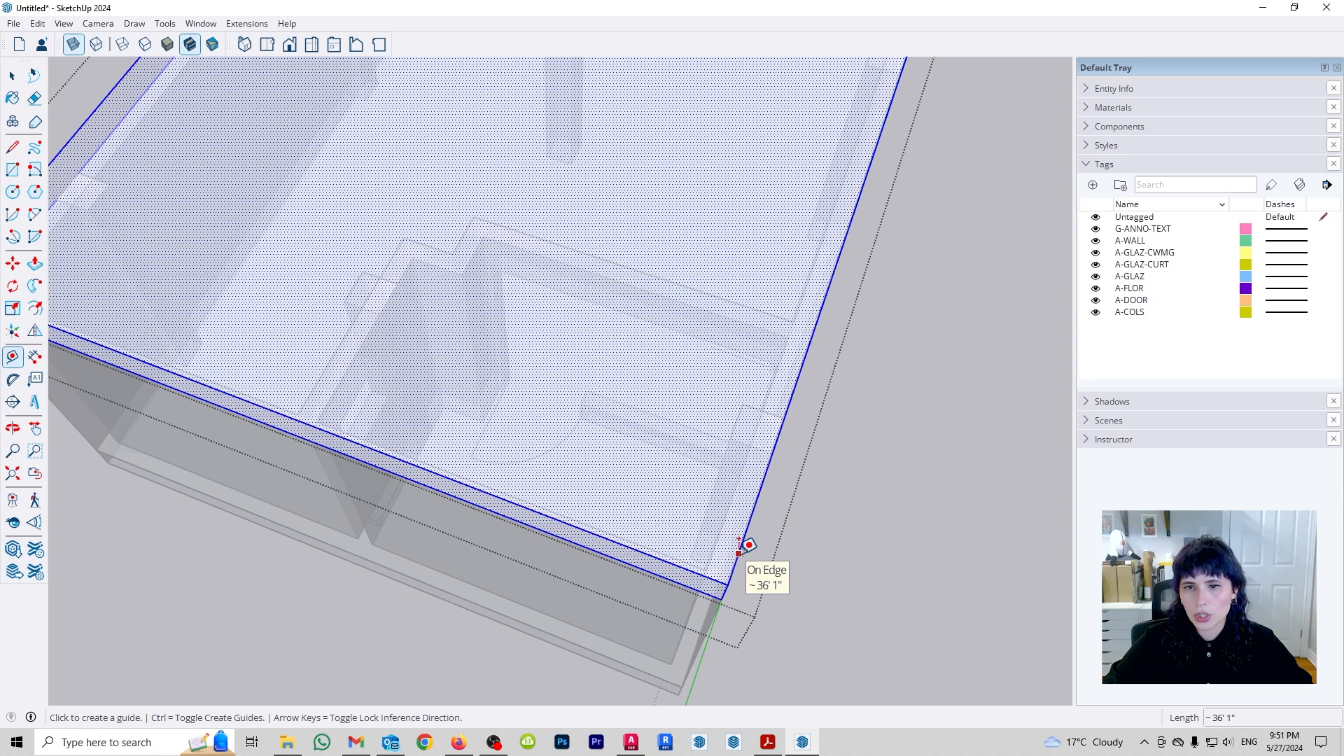
pyautogui.click(740, 552)
pyautogui.scroll(-1, 430, 535)
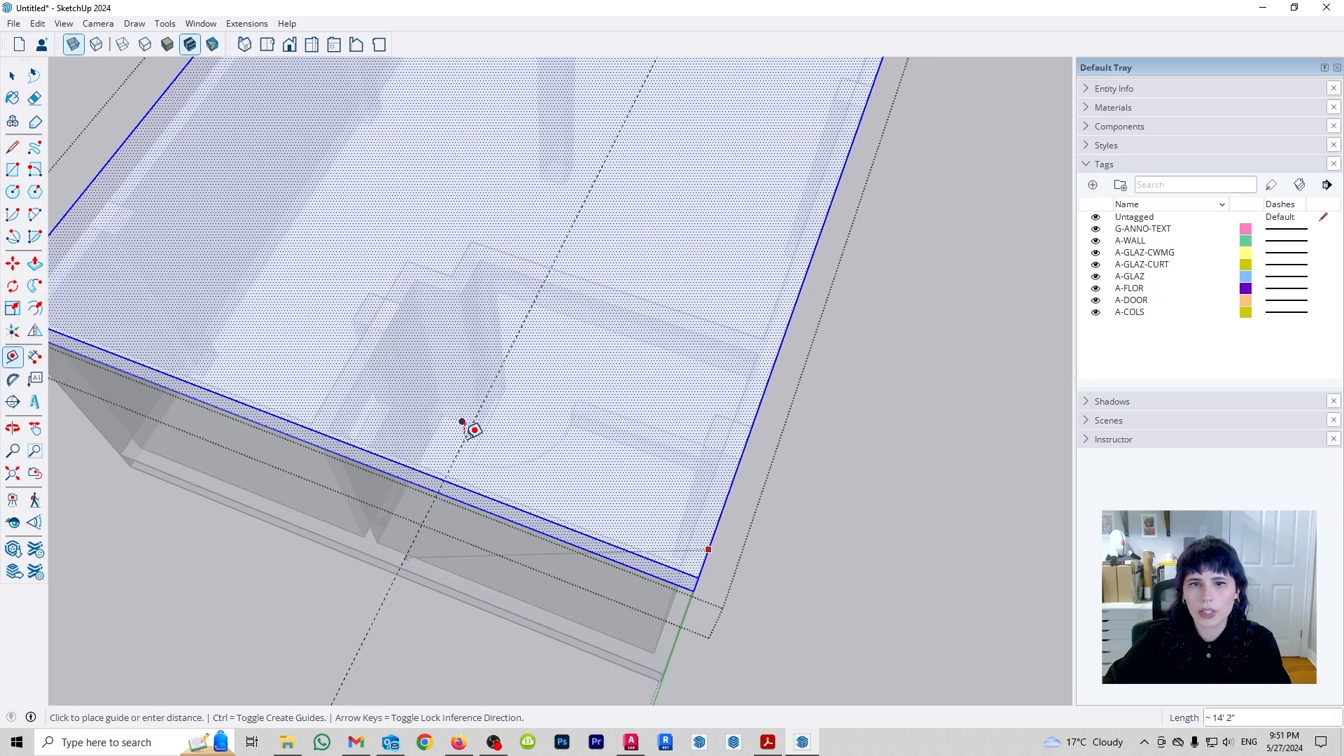
pyautogui.scroll(-2, 424, 280)
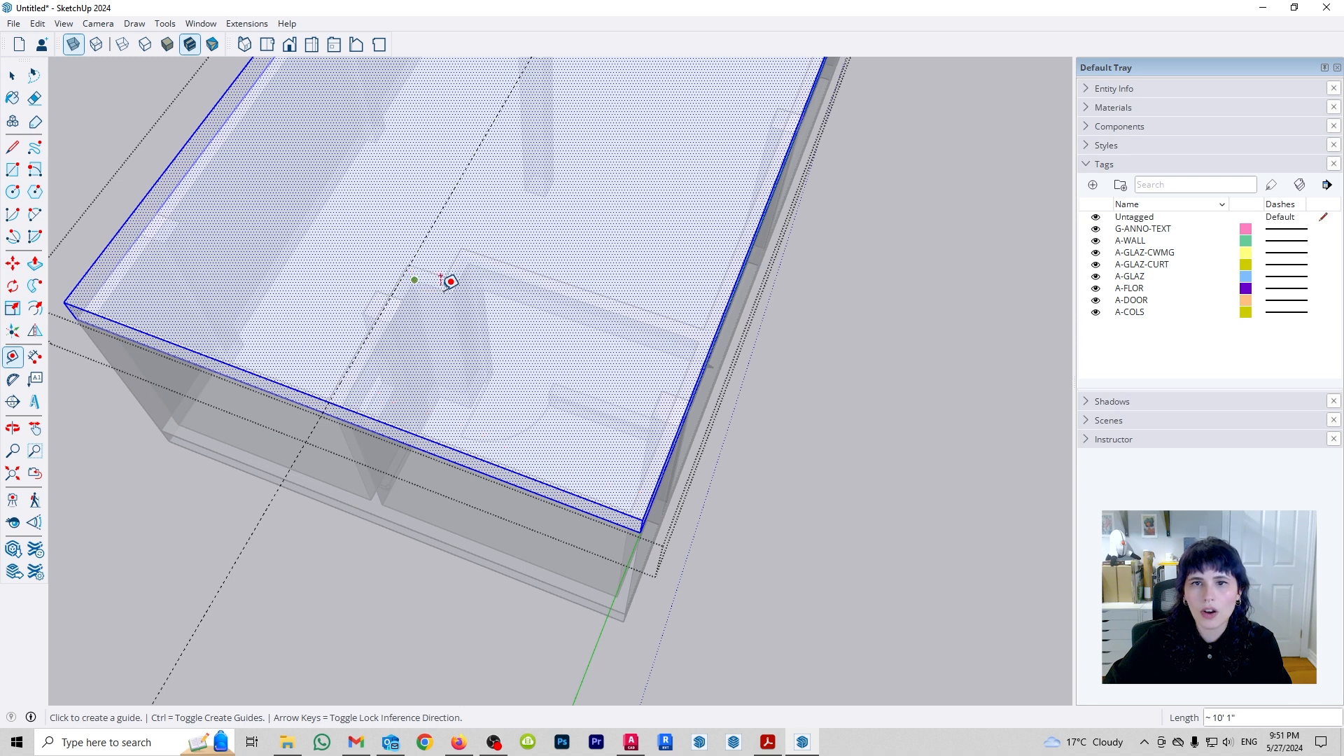
pyautogui.moveTo(707, 369); pyautogui.dragTo(687, 369, button='middle')
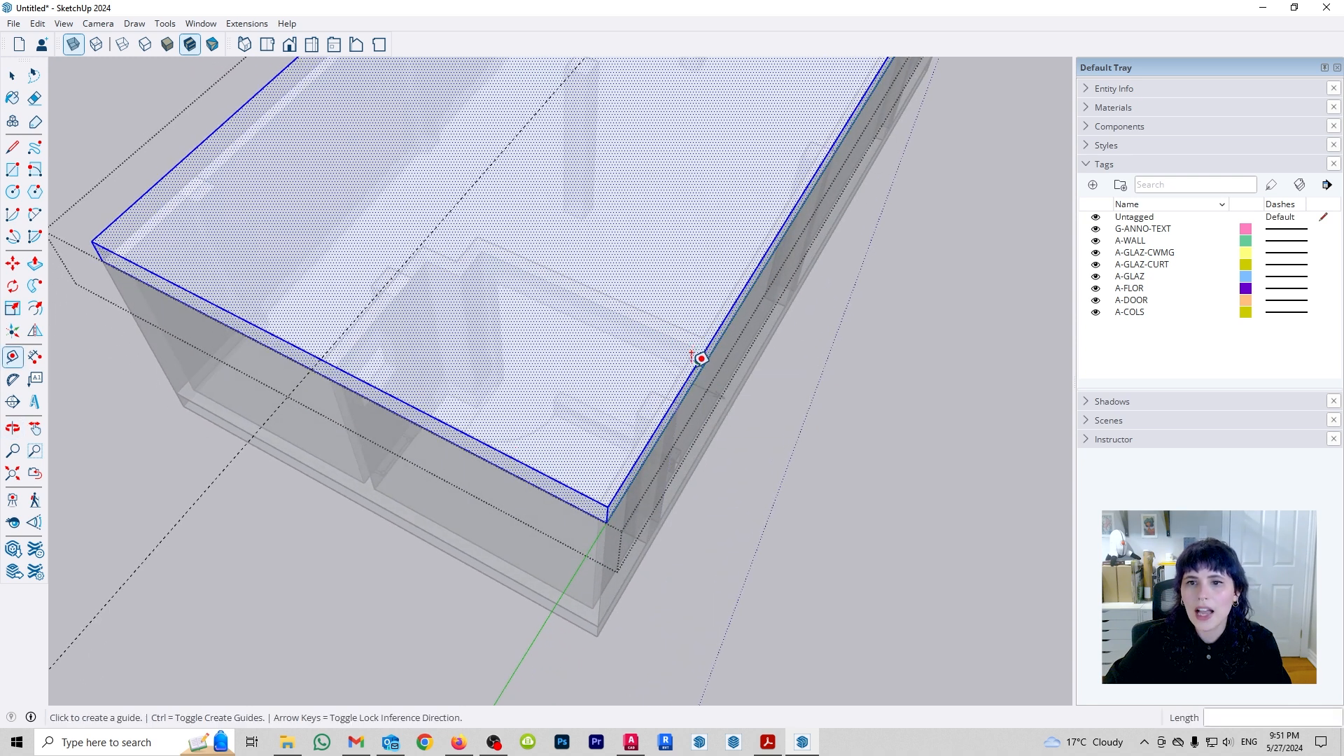
pyautogui.click(683, 384)
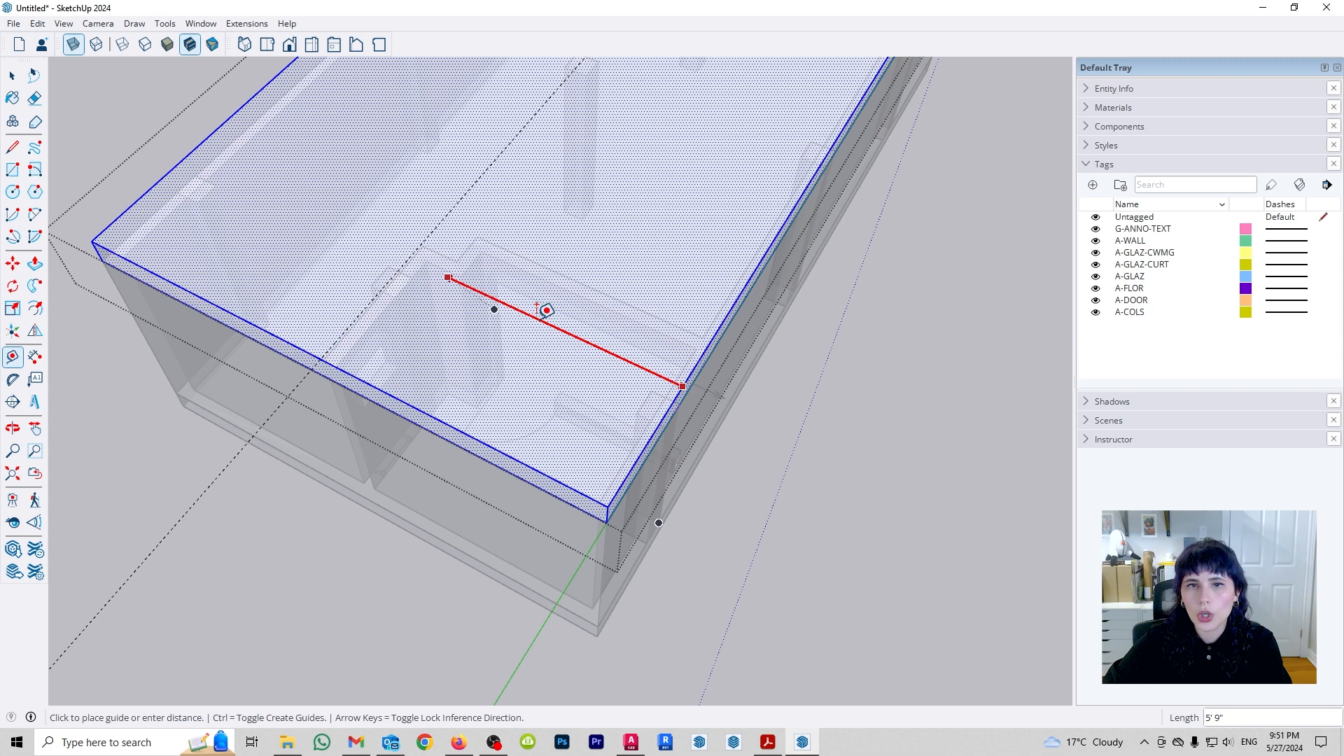
pyautogui.click(481, 227)
pyautogui.click(477, 183)
pyautogui.press('Escape')
pyautogui.moveTo(441, 315); pyautogui.dragTo(570, 456, button='middle')
# - Place two guides parallel to the slab's short end edge, aligned with the small room's stepped partition walls
pyautogui.click(549, 519)
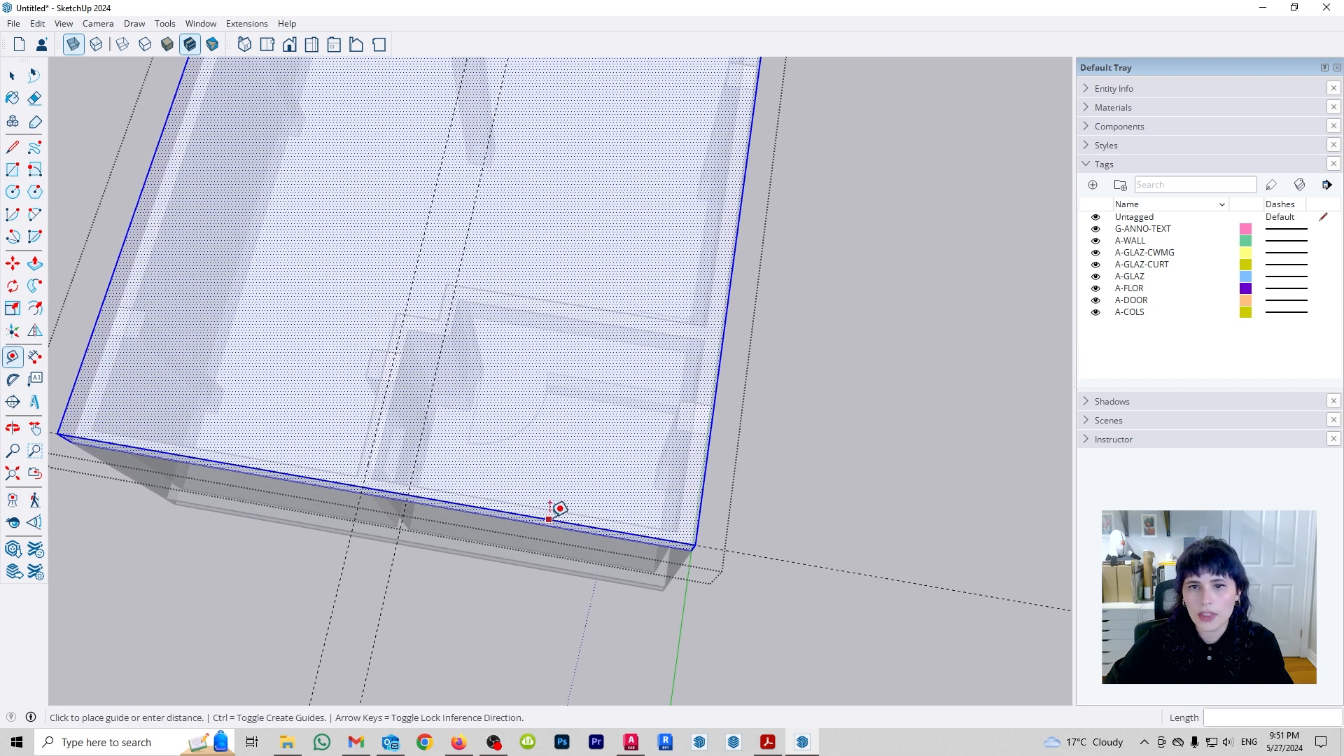
pyautogui.click(704, 329)
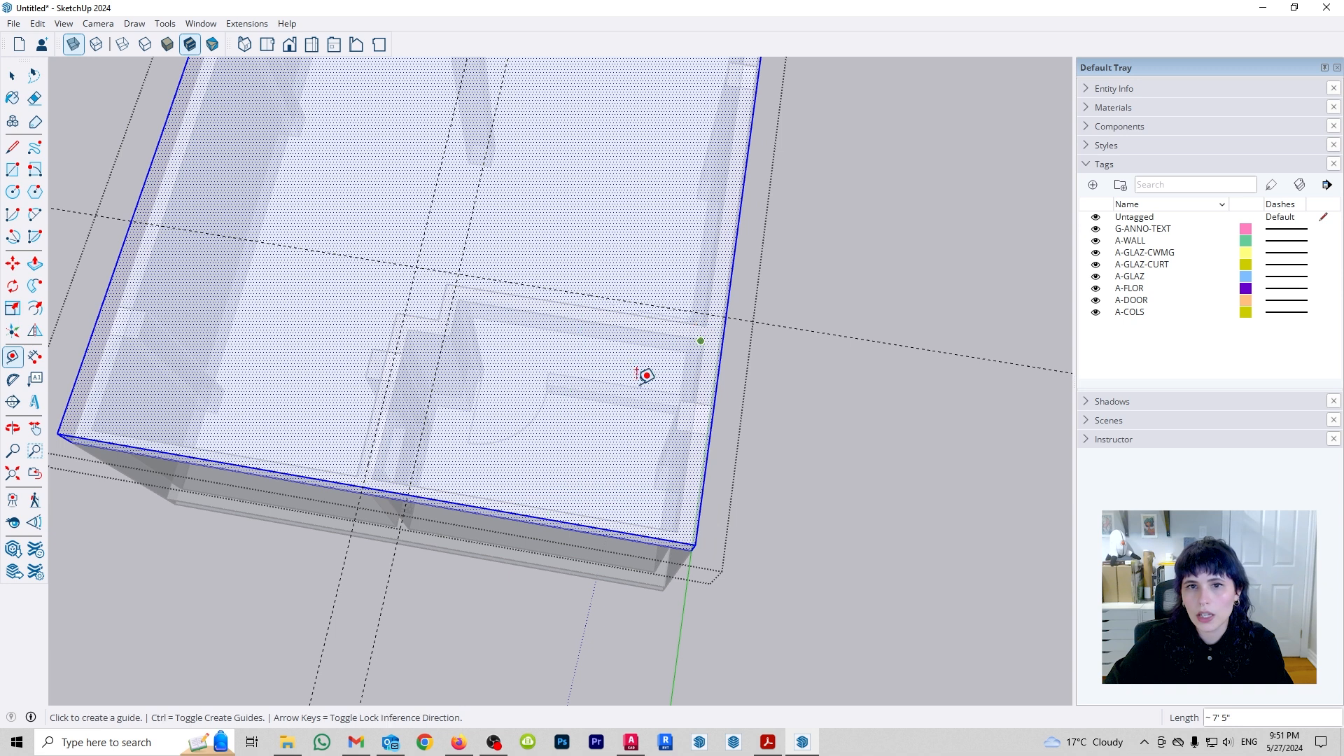
pyautogui.click(474, 506)
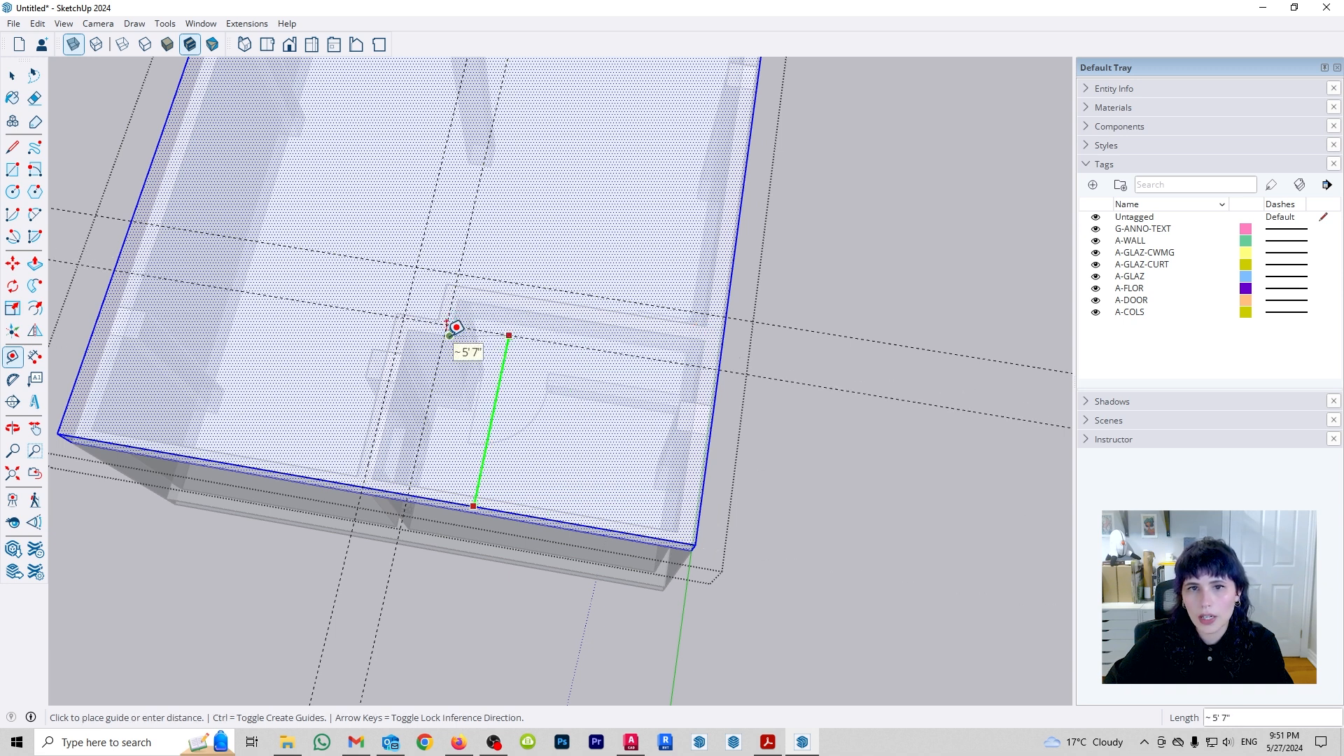
pyautogui.press('Escape')
pyautogui.moveTo(726, 490); pyautogui.dragTo(652, 491, button='middle')
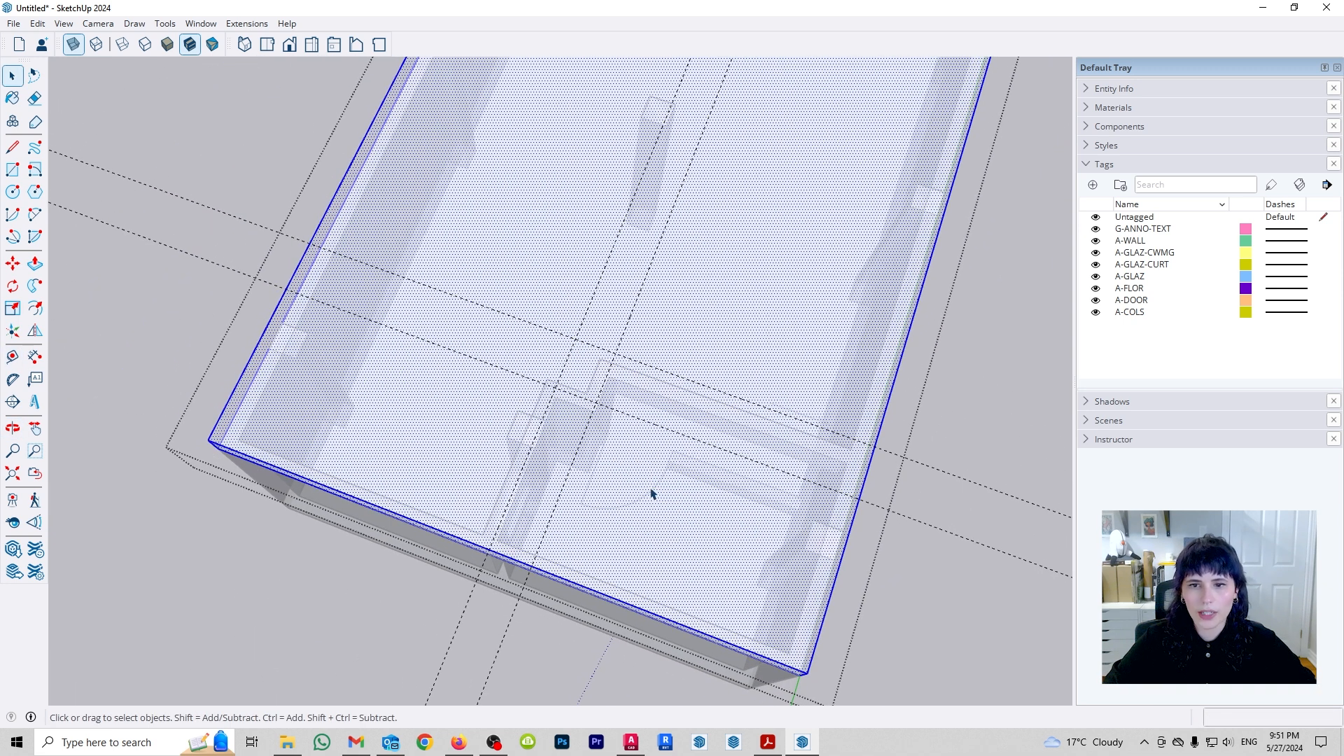
# - Close the slab group and show the small room from the top in parallel projection
pyautogui.click(266, 44)
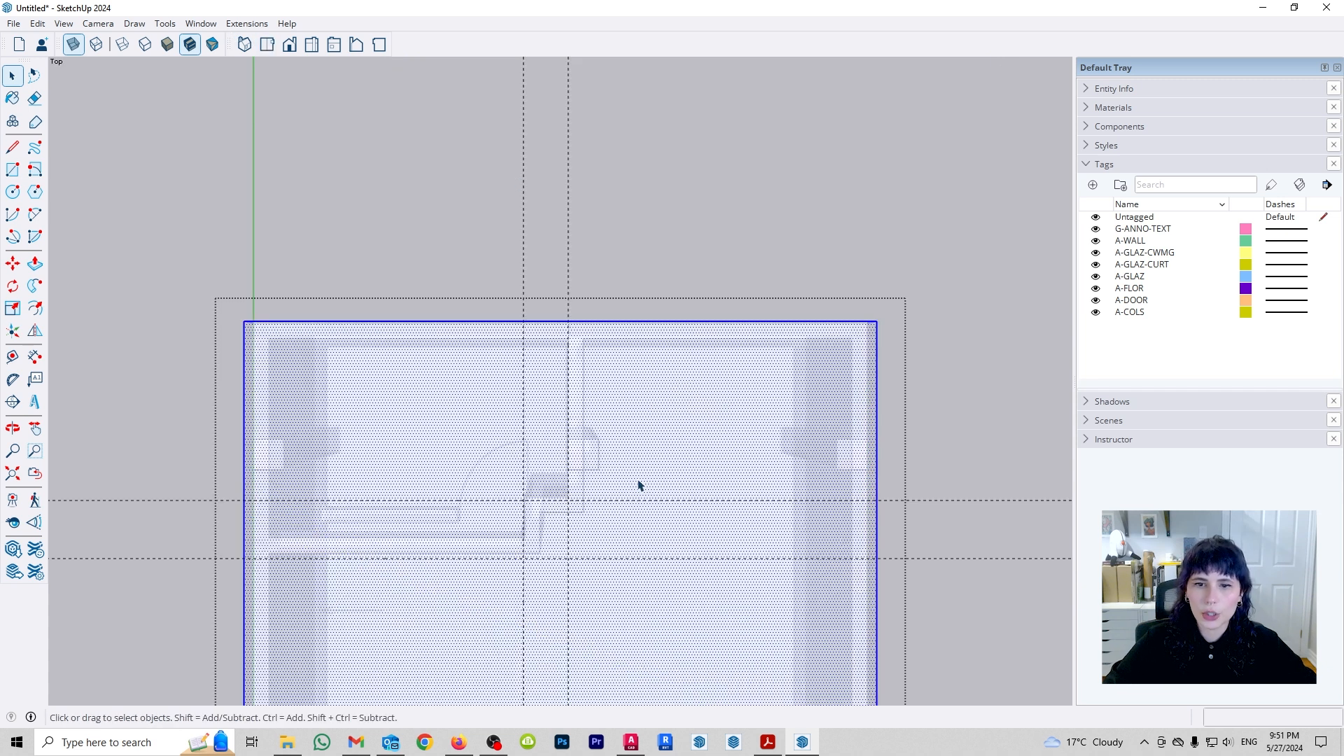
pyautogui.keyDown('shift'); pyautogui.moveTo(639, 484); pyautogui.dragTo(686, 420, button='middle'); pyautogui.keyUp('shift')
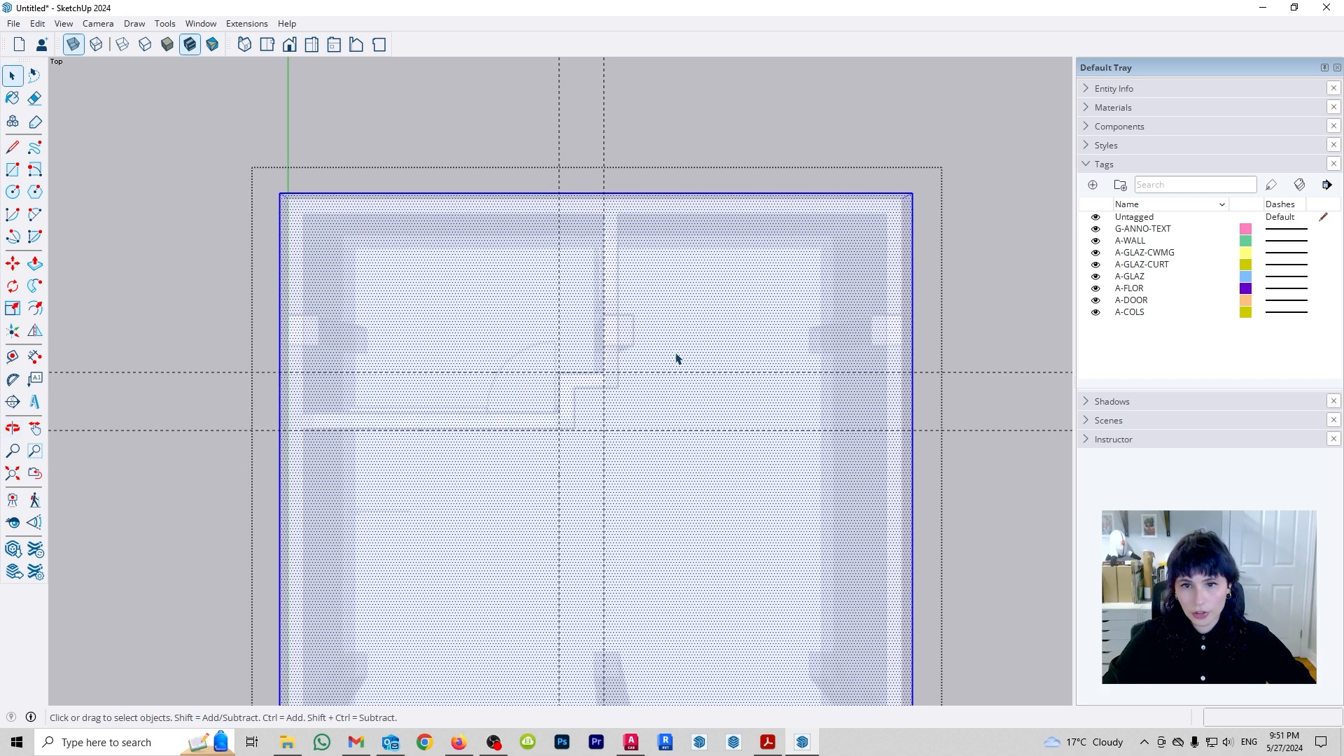
pyautogui.keyDown('shift'); pyautogui.moveTo(704, 392); pyautogui.dragTo(718, 418, button='middle'); pyautogui.keyUp('shift')
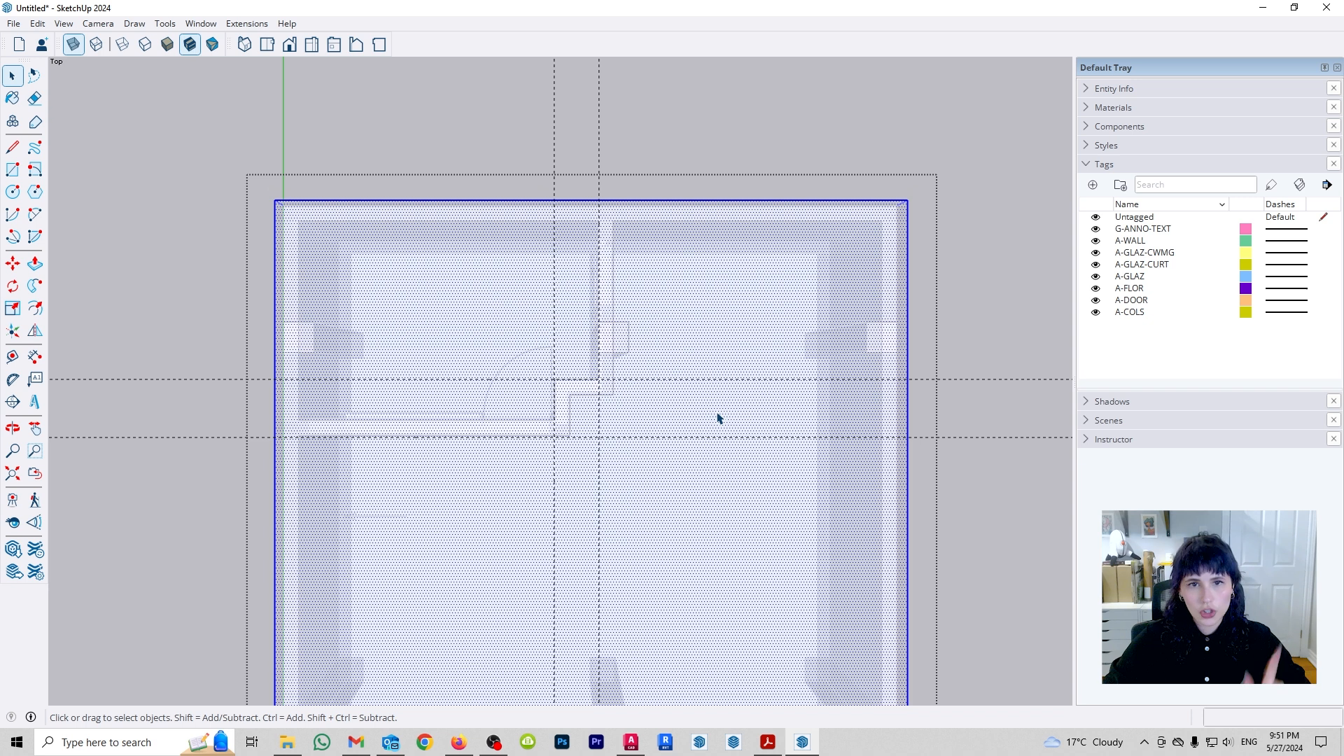
pyautogui.press('Escape')
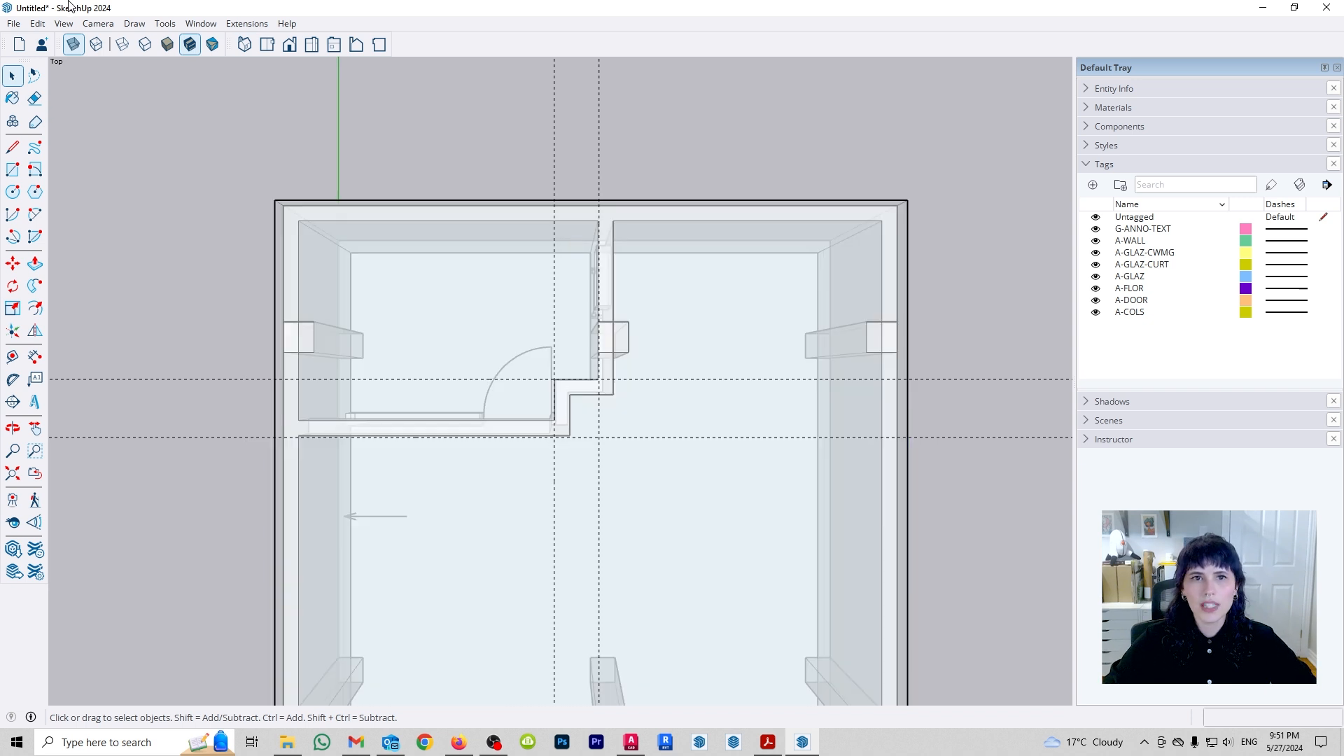
pyautogui.click(98, 24)
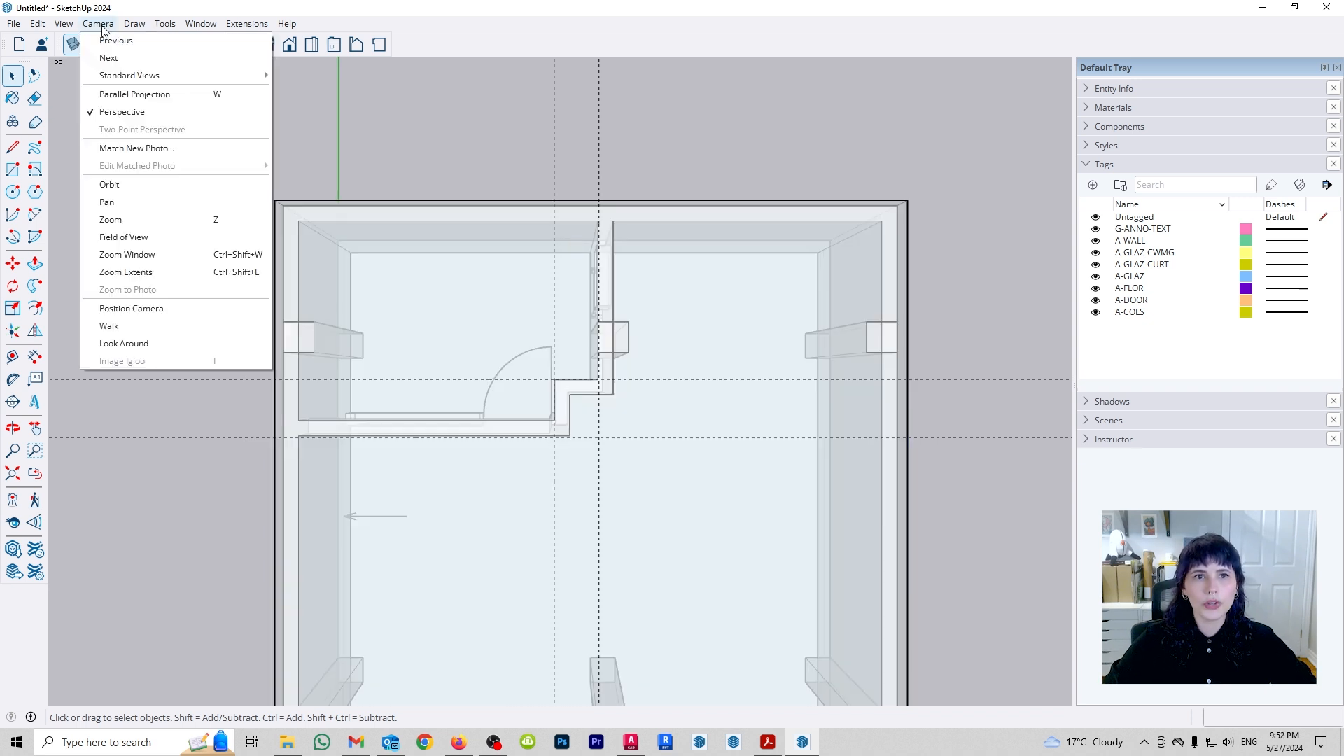
pyautogui.click(138, 99)
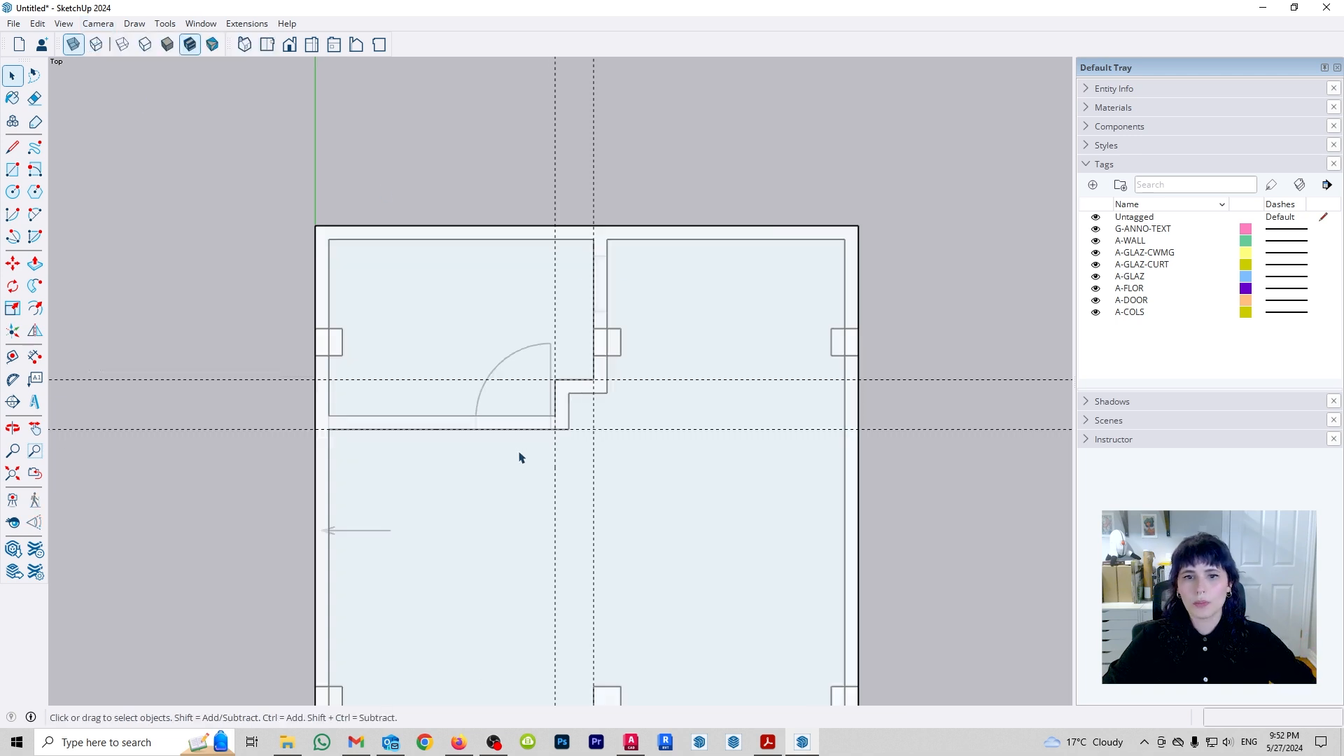
pyautogui.scroll(3, 315, 420)
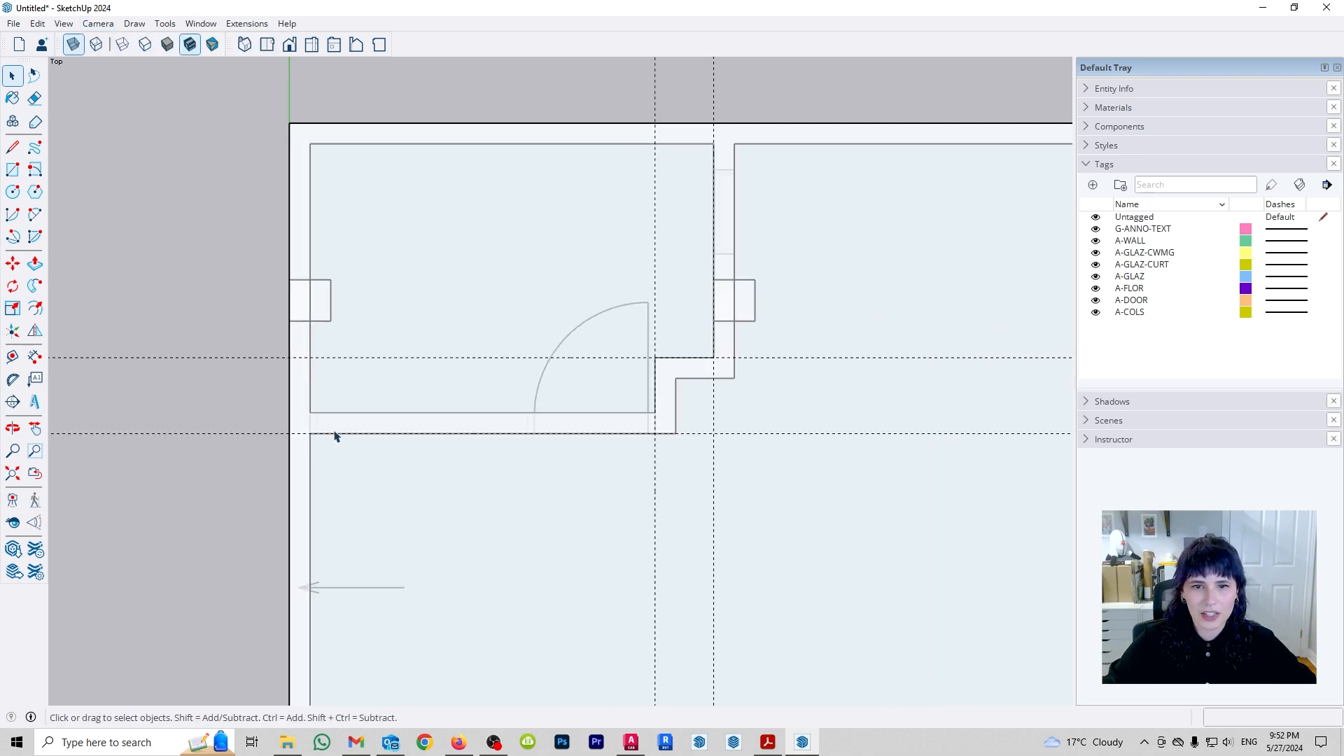
# - Reopen the slab group and move the misplaced guide from the partition's outer face to its inner face
pyautogui.click(289, 455)
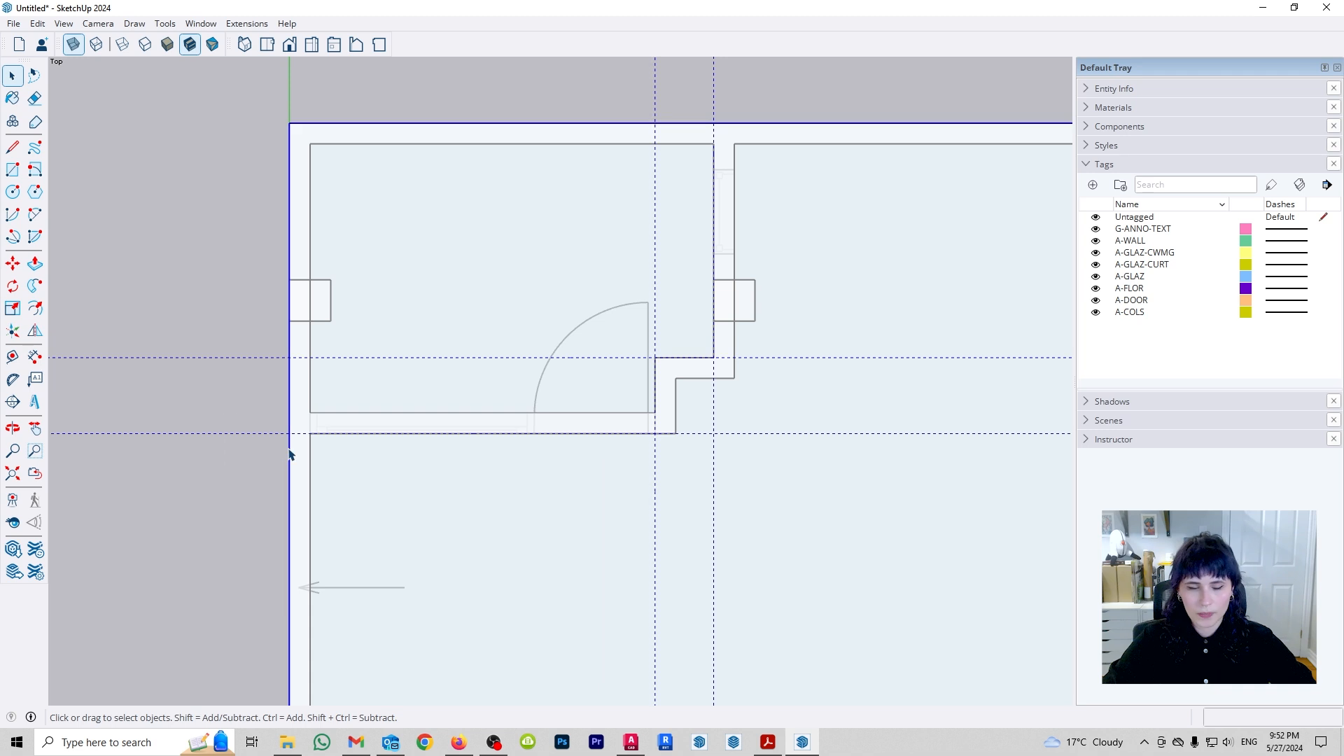
pyautogui.doubleClick(439, 386)
pyautogui.press('m')
pyautogui.click(309, 433)
pyautogui.click(311, 413)
pyautogui.press('space')
pyautogui.keyDown('shift'); pyautogui.moveTo(718, 292); pyautogui.dragTo(645, 378, button='middle'); pyautogui.keyUp('shift')
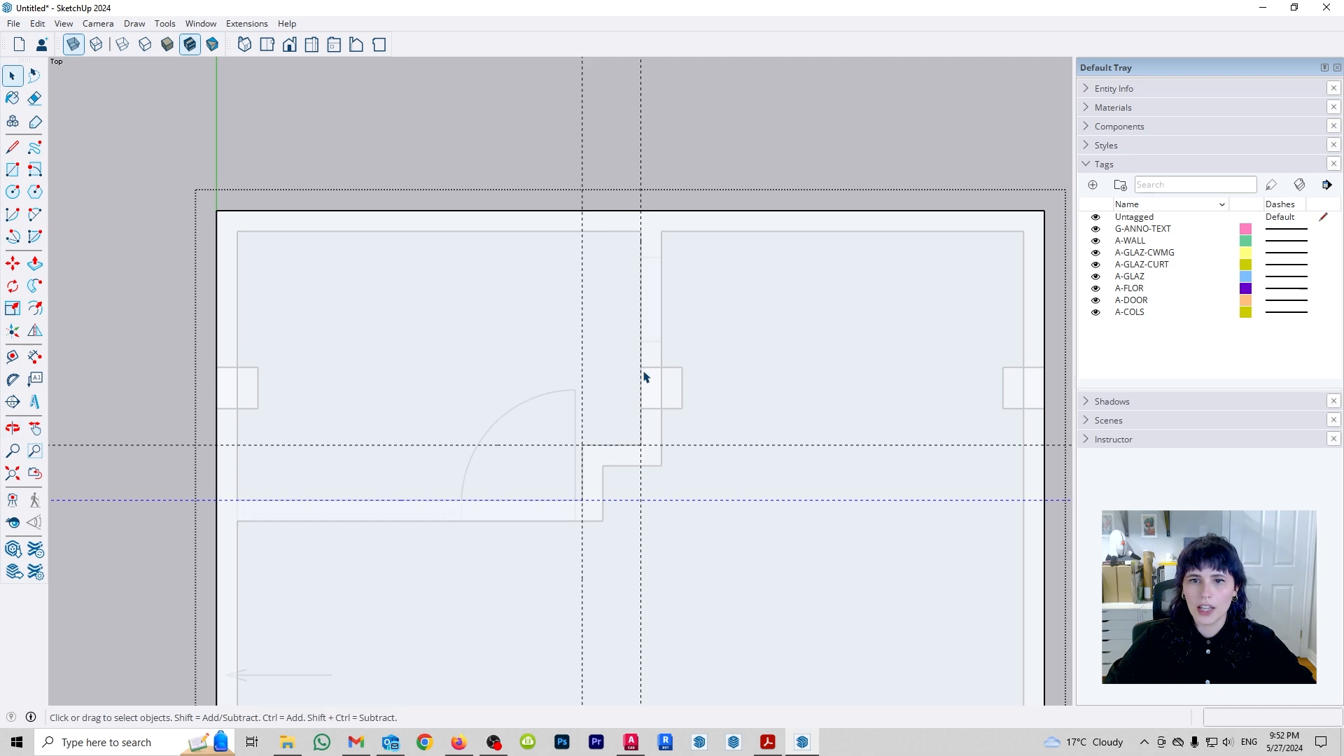
# - Return to a perspective view of the slab corner and turn off X-ray display
pyautogui.moveTo(412, 500); pyautogui.dragTo(588, 324, button='middle')
pyautogui.click(97, 23)
pyautogui.click(128, 112)
pyautogui.moveTo(504, 372); pyautogui.dragTo(663, 444, button='middle')
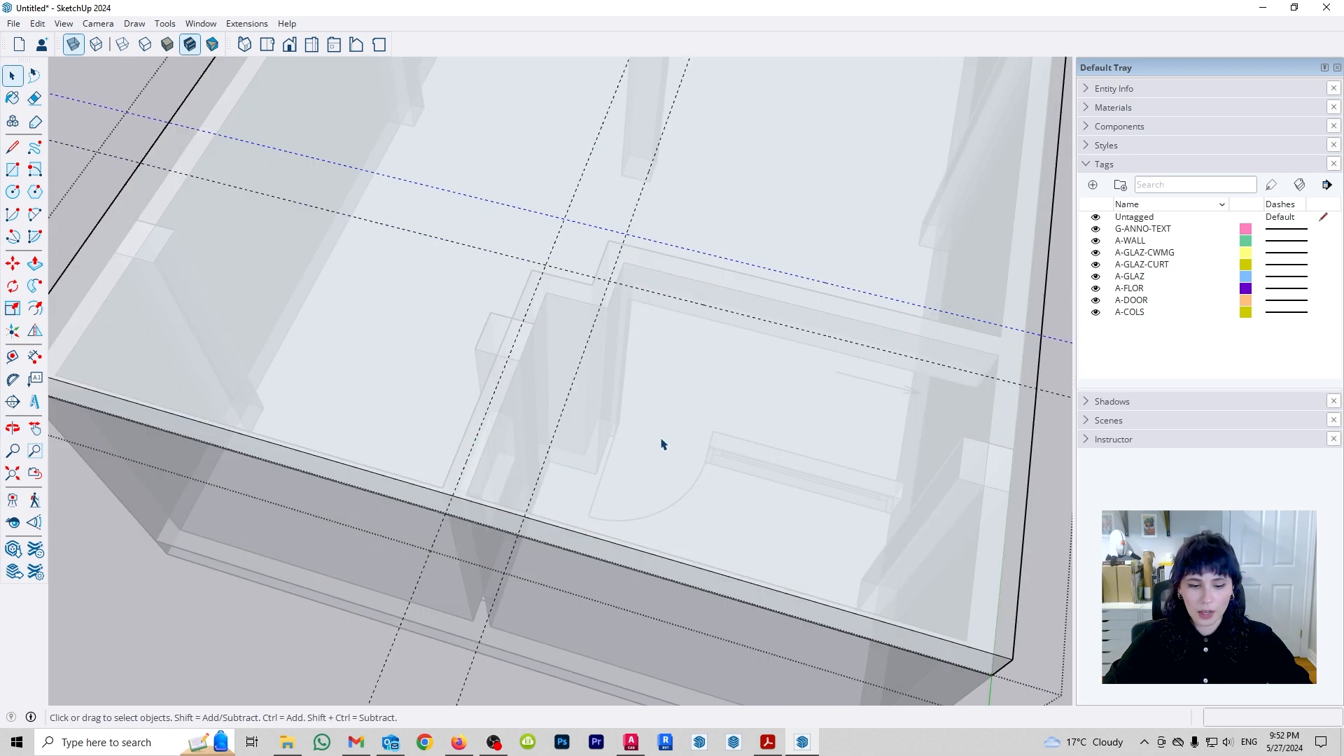
pyautogui.click(73, 45)
pyautogui.moveTo(687, 453); pyautogui.dragTo(629, 478, button='middle')
# - Outline the stepped area above the small room on the slab's top face with lines through the guide intersections
pyautogui.click(598, 464)
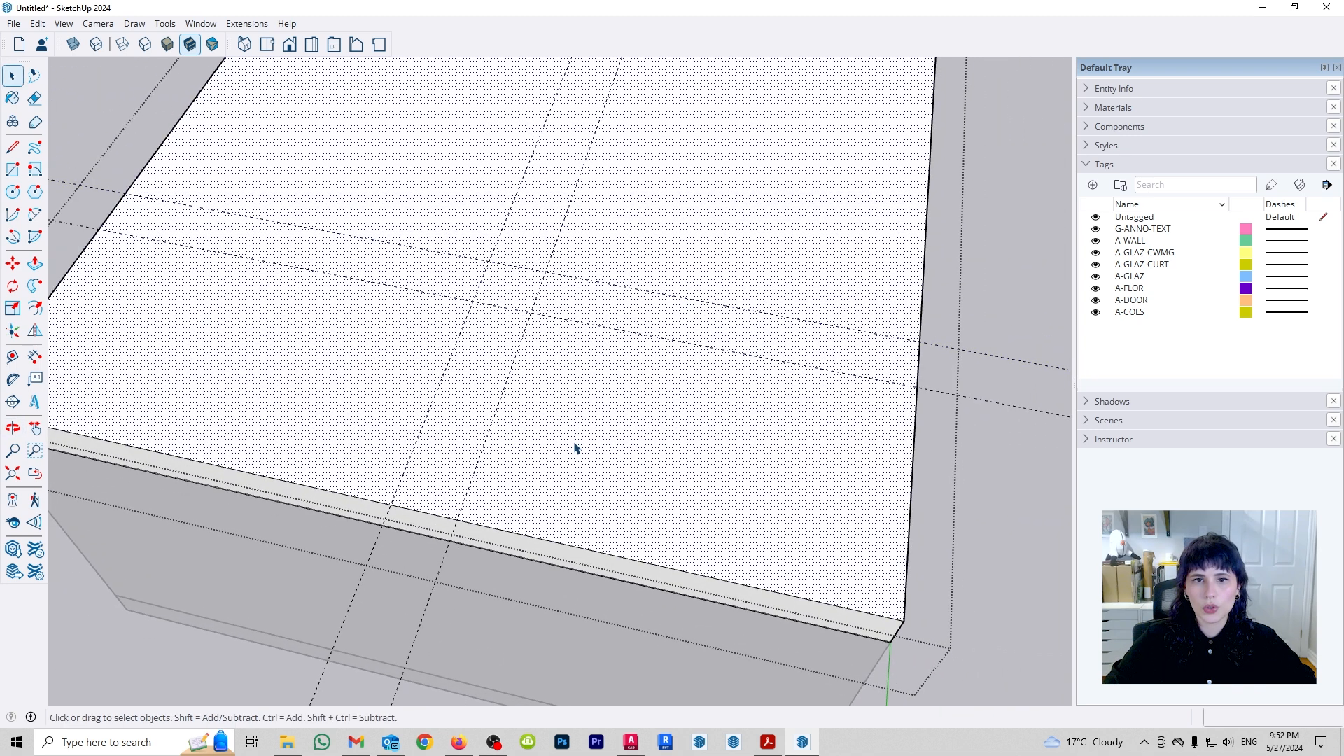
pyautogui.press('l')
pyautogui.click(390, 506)
pyautogui.click(473, 302)
pyautogui.click(532, 313)
pyautogui.click(545, 271)
pyautogui.click(918, 335)
pyautogui.press('space')
pyautogui.scroll(-3, 791, 483)
pyautogui.moveTo(791, 483); pyautogui.dragTo(742, 465, button='middle')
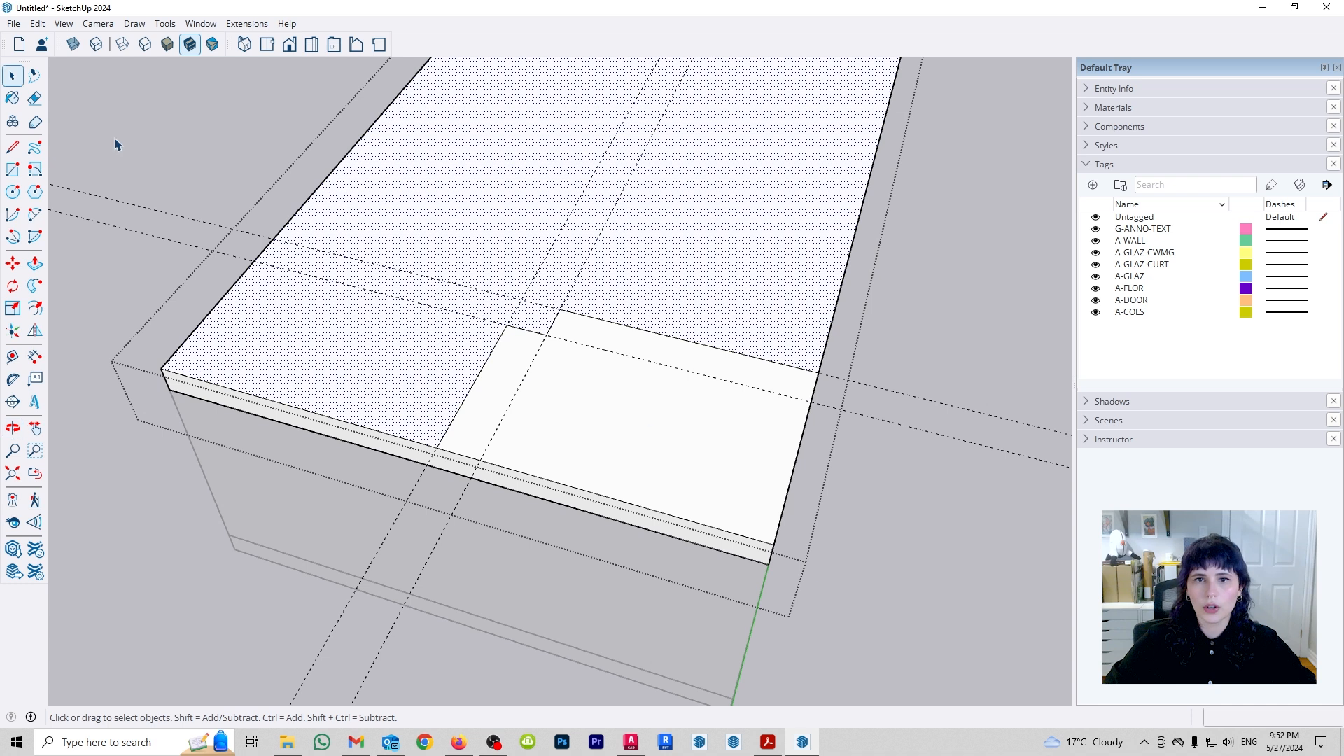
# - Delete the guides and push the outlined area 1' down through the slab to cut the opening
pyautogui.click(41, 27)
pyautogui.click(63, 166)
pyautogui.click(642, 441)
pyautogui.press('p')
pyautogui.click(630, 477)
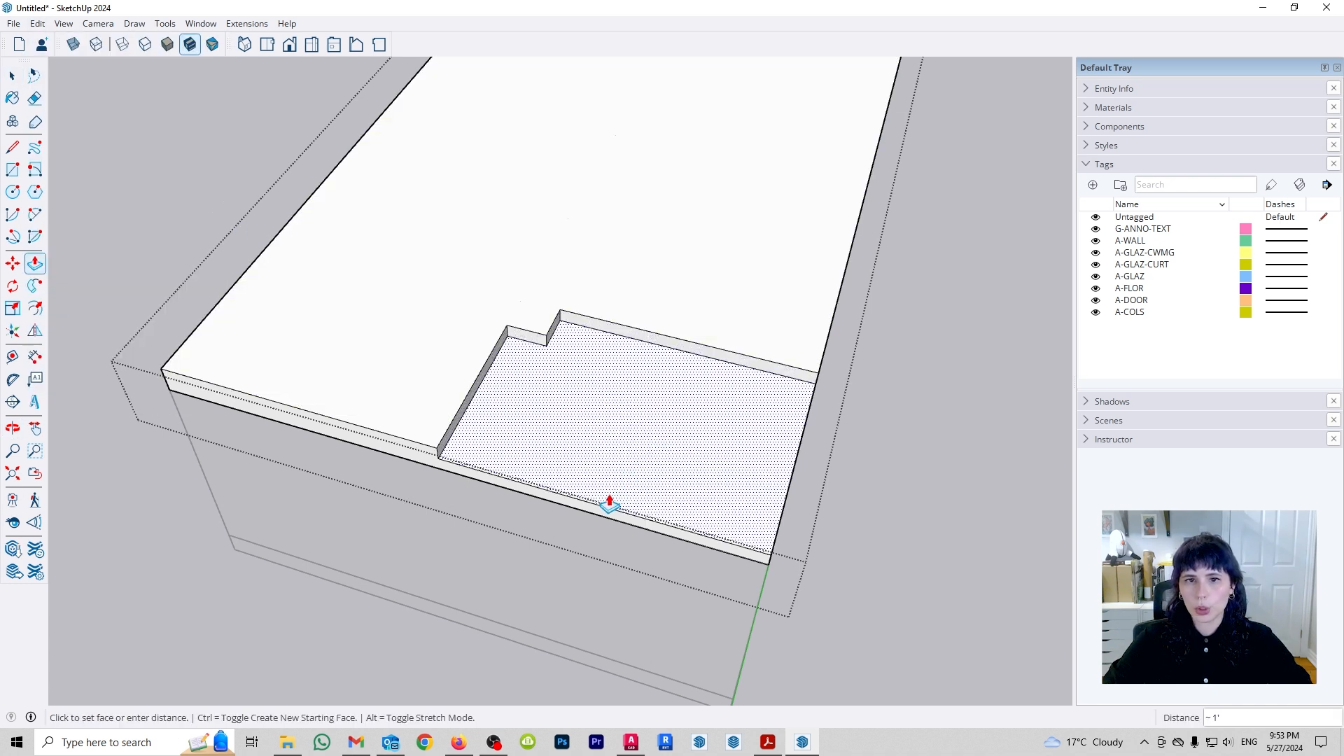
pyautogui.click(572, 511)
# - Close the roof slab group and hide the slab to expose the building's interior
pyautogui.press('o')
pyautogui.moveTo(474, 486); pyautogui.dragTo(537, 564)
pyautogui.moveTo(537, 565); pyautogui.dragTo(312, 497, button='middle')
pyautogui.press('space')
pyautogui.scroll(-3, 313, 497)
pyautogui.click(987, 533)
pyautogui.moveTo(987, 534); pyautogui.dragTo(682, 399, button='middle')
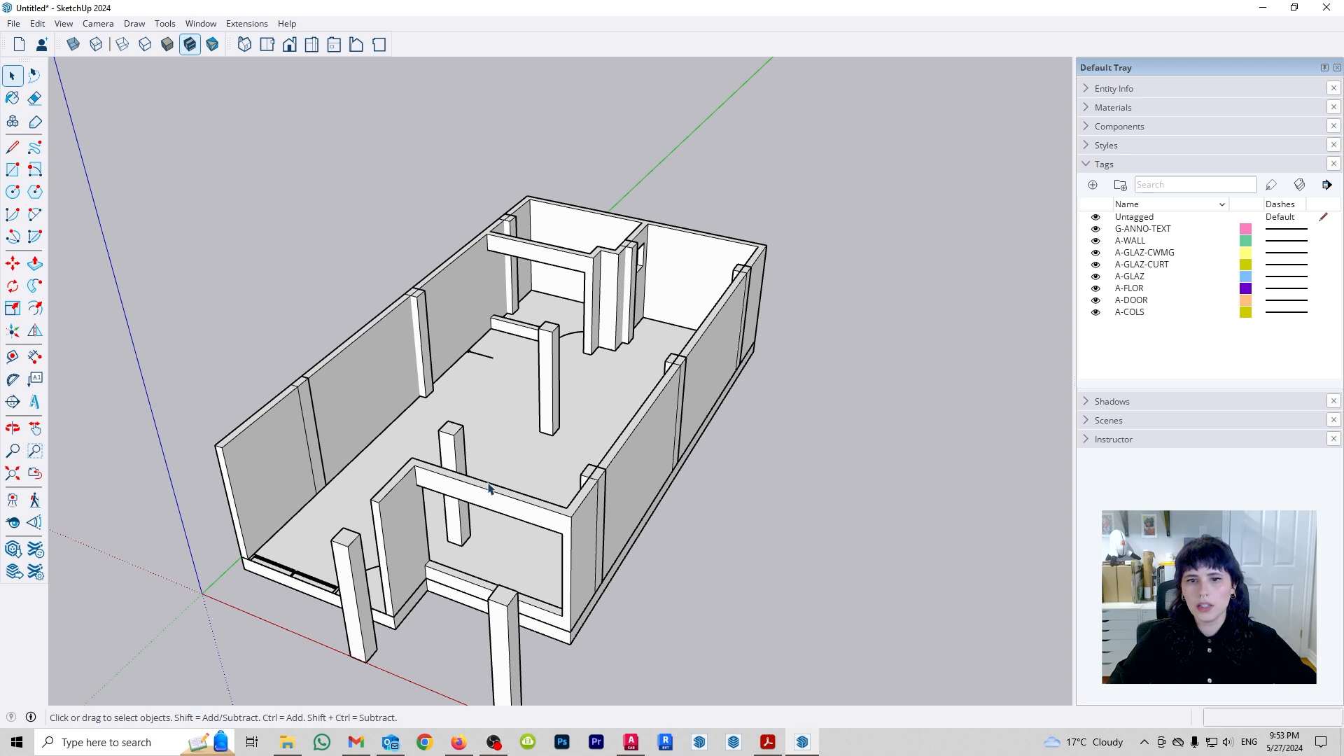
# - Draw a long, thin rectangle across the floor between the two central interior columns
pyautogui.moveTo(453, 439); pyautogui.dragTo(693, 540, button='middle')
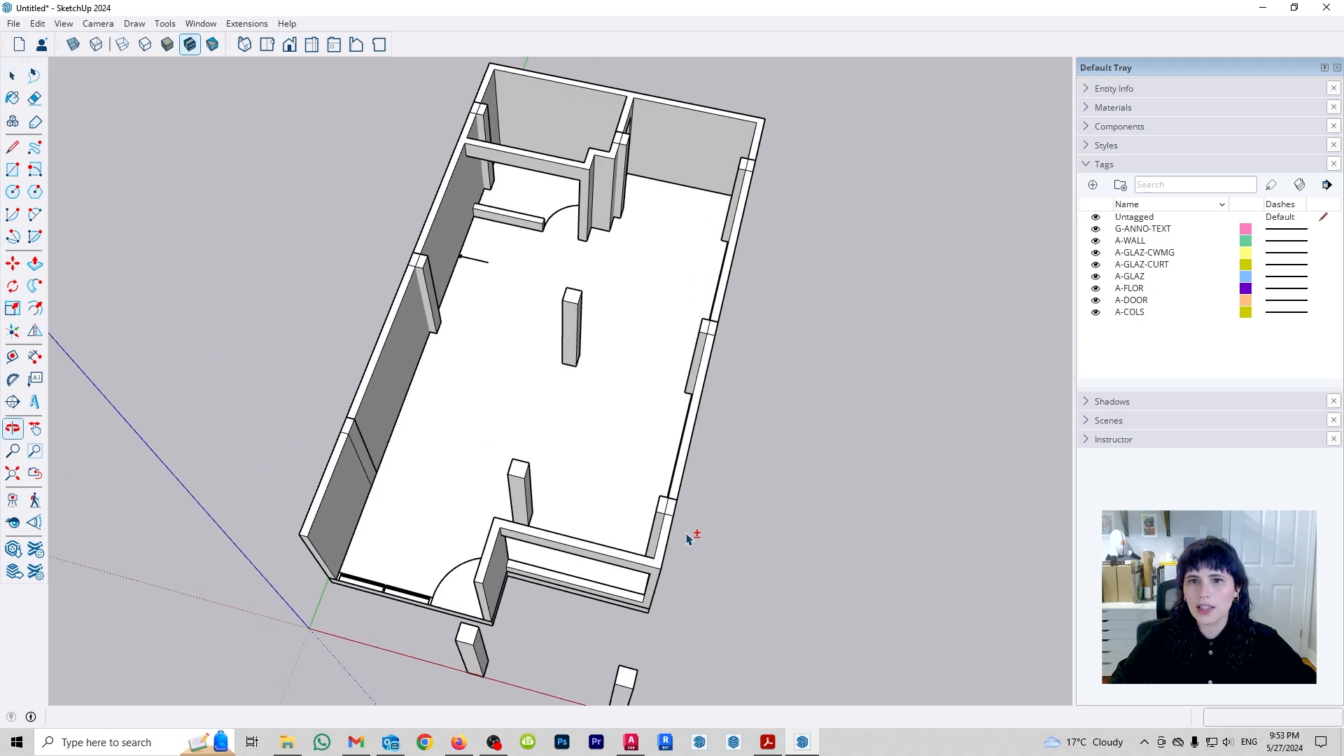
pyautogui.moveTo(501, 408); pyautogui.dragTo(607, 477, button='middle')
pyautogui.scroll(5, 578, 322)
pyautogui.moveTo(581, 321); pyautogui.dragTo(519, 450, button='middle')
pyautogui.press('r')
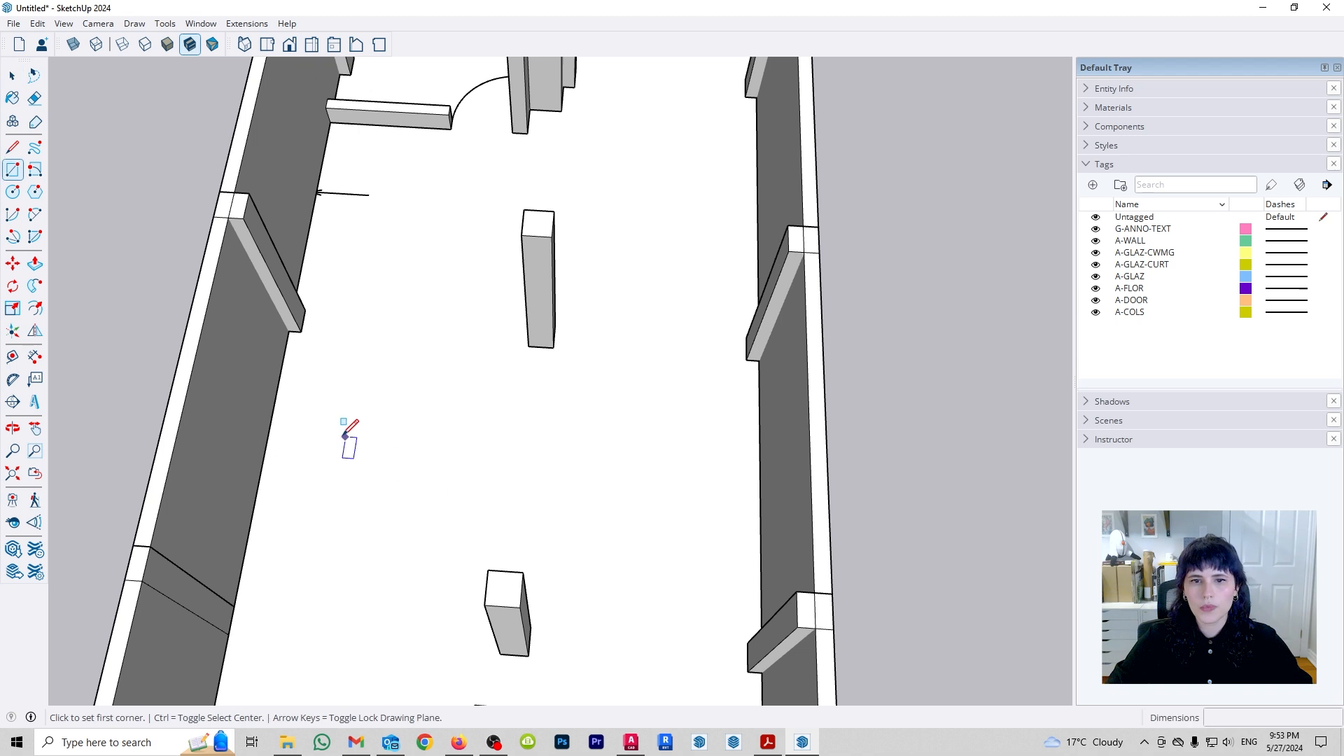
pyautogui.click(343, 435)
pyautogui.click(669, 478)
# - Extrude the thin rectangle upward with Push/Pull into a freestanding wall
pyautogui.press('p')
pyautogui.click(661, 478)
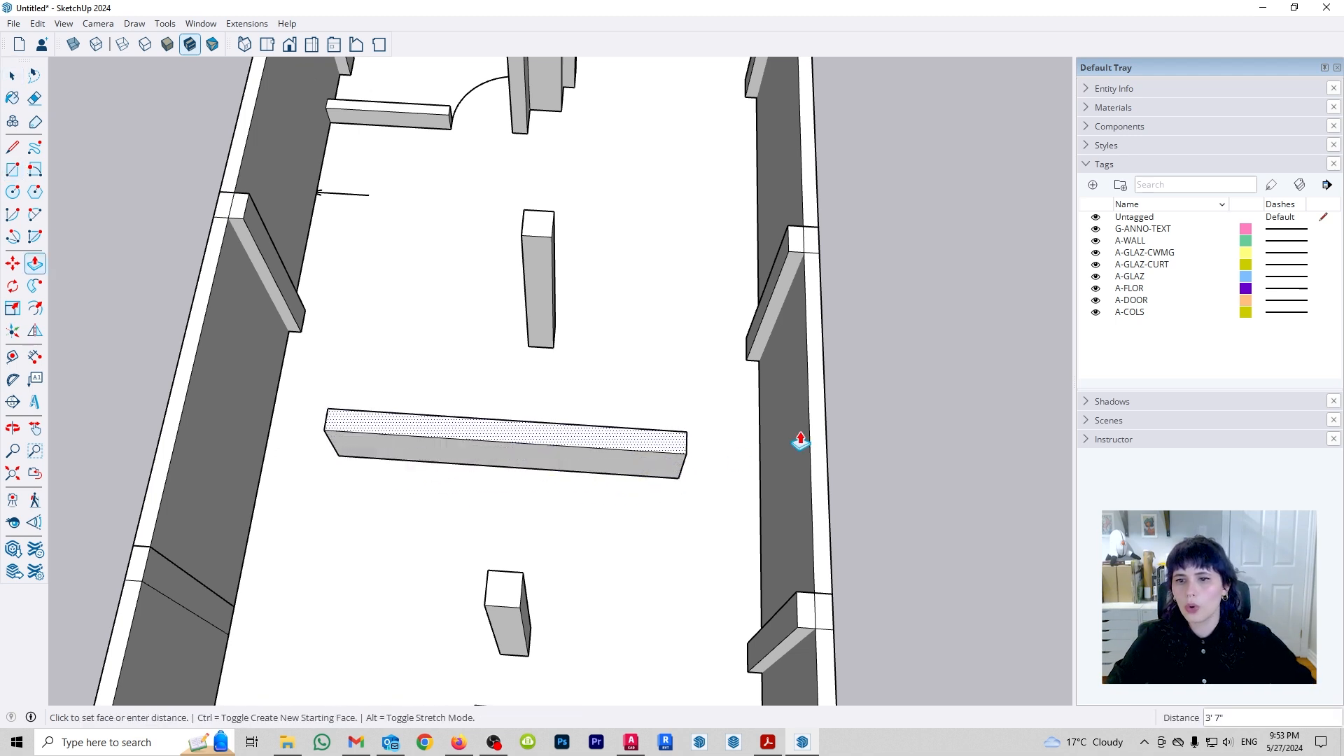
pyautogui.click(826, 452)
pyautogui.press('space')
pyautogui.moveTo(868, 588); pyautogui.dragTo(616, 379, button='middle')
pyautogui.scroll(-4, 618, 380)
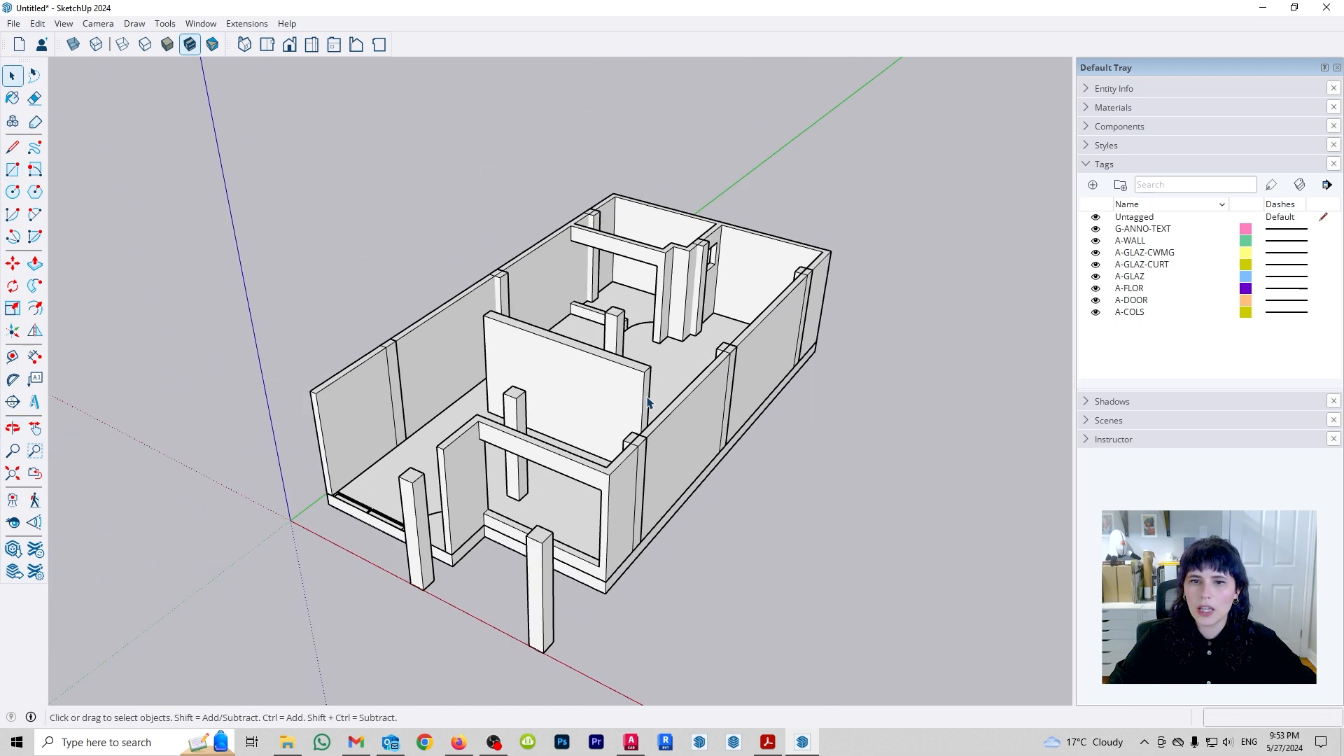
# - Select the new wall's loose face and the existing wall group to compare ungrouped and grouped geometry
pyautogui.scroll(1, 646, 401)
pyautogui.click(699, 425)
pyautogui.click(945, 466)
pyautogui.click(571, 369)
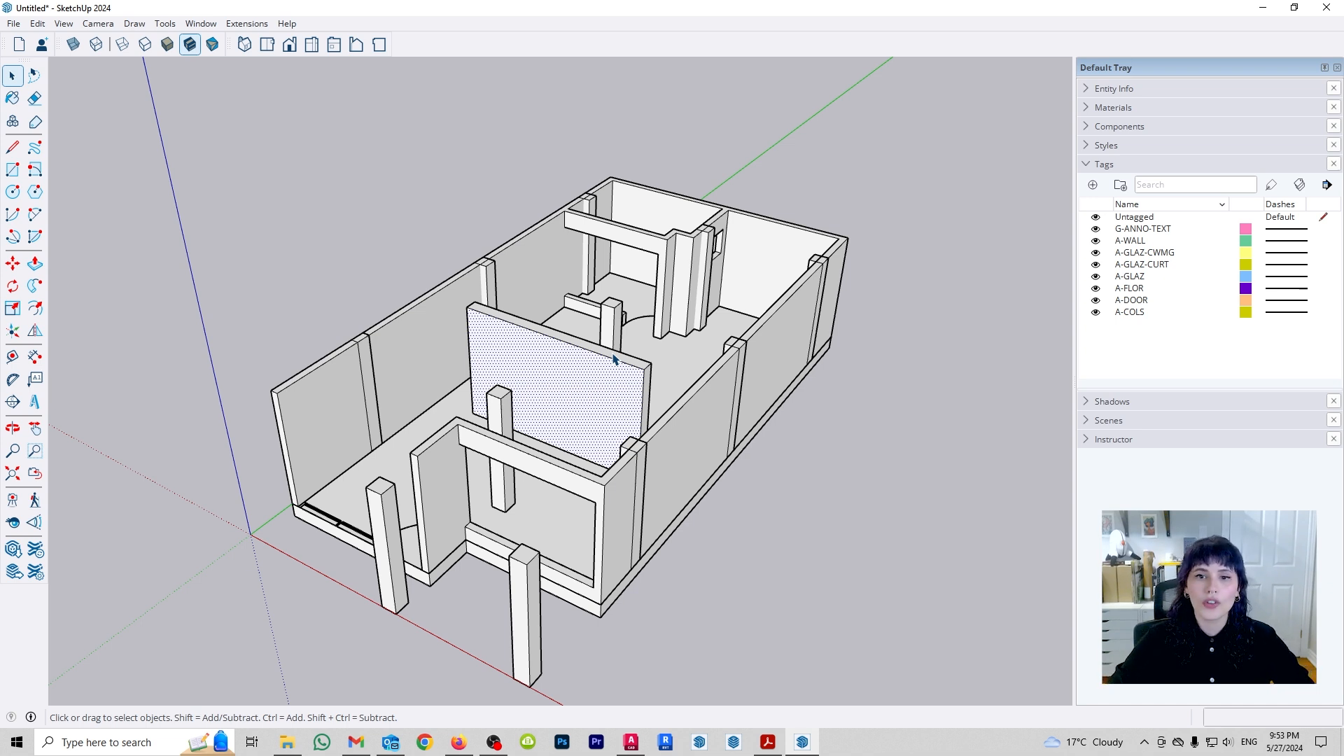
pyautogui.moveTo(600, 375); pyautogui.dragTo(614, 399, button='middle')
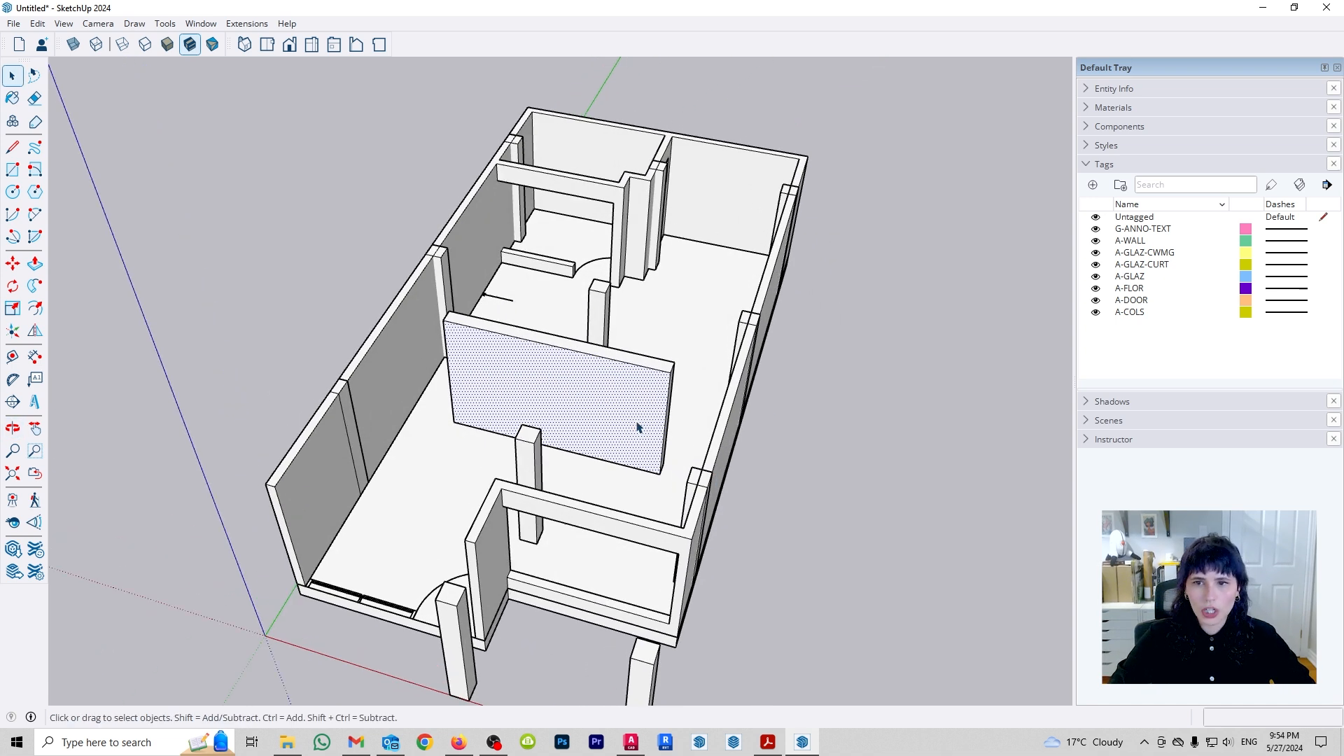
pyautogui.click(725, 427)
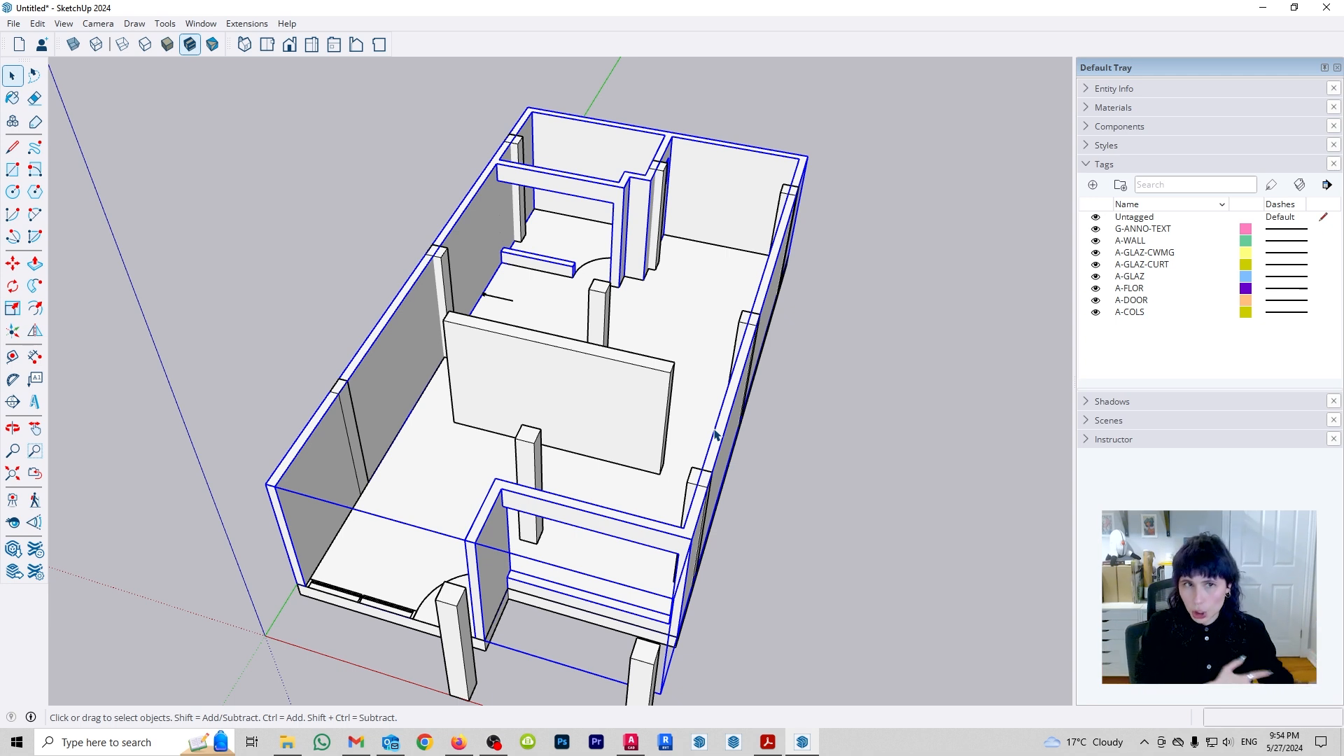
# - Open the wall group for editing and hide the rest of the model
pyautogui.doubleClick(403, 366)
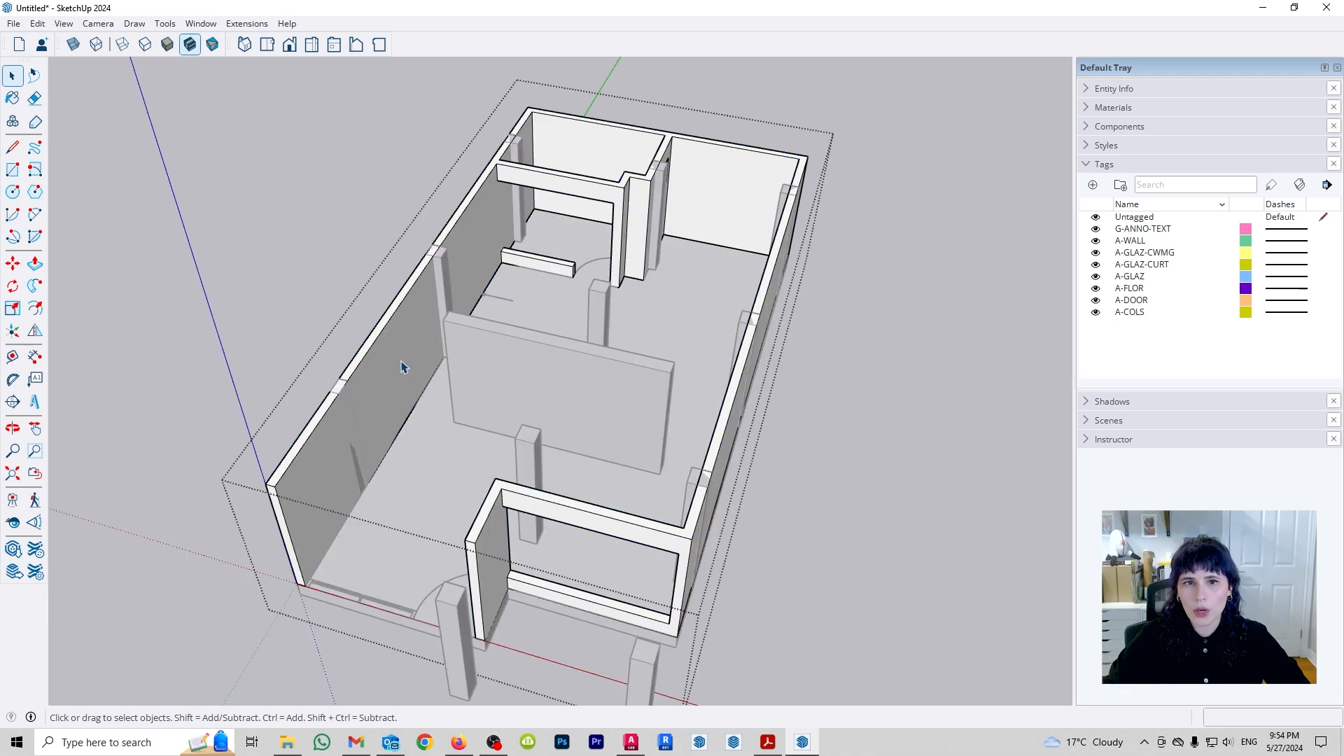
pyautogui.click(63, 23)
pyautogui.moveTo(126, 293)
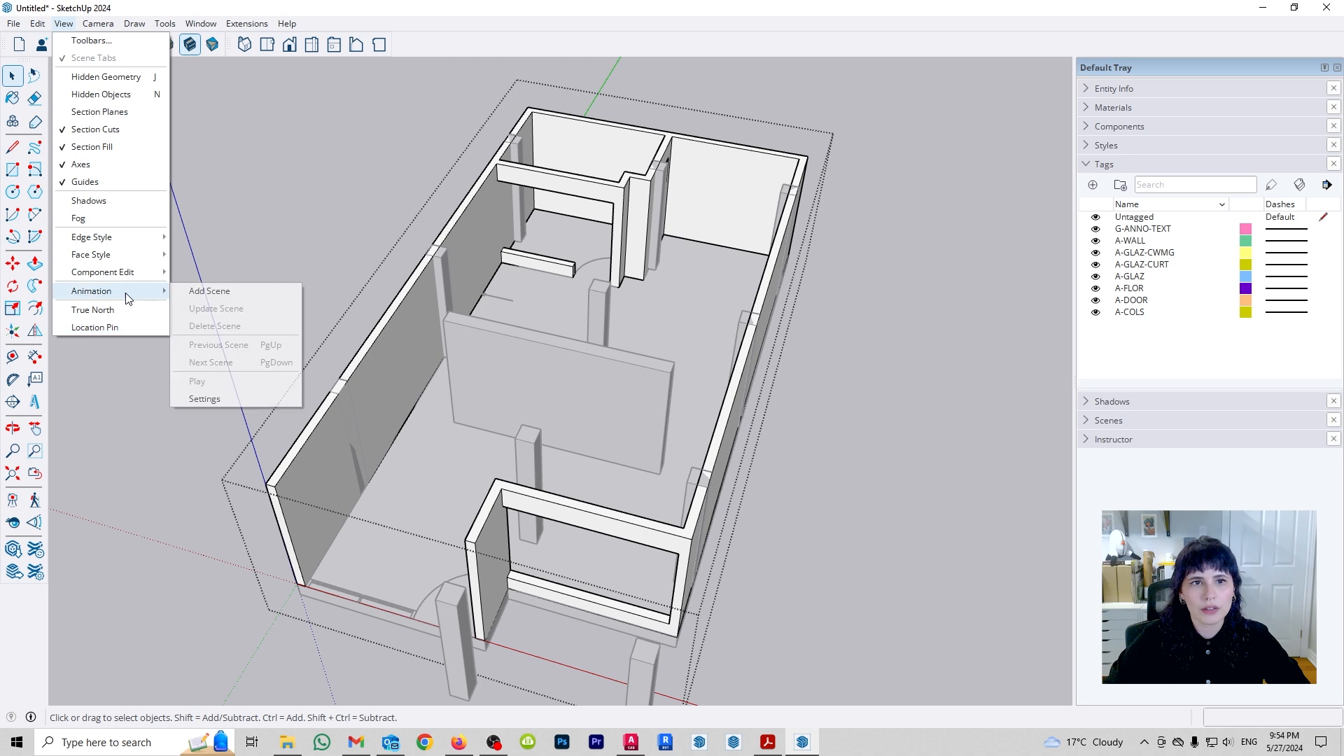
pyautogui.click(224, 272)
pyautogui.moveTo(798, 439); pyautogui.dragTo(460, 343, button='middle')
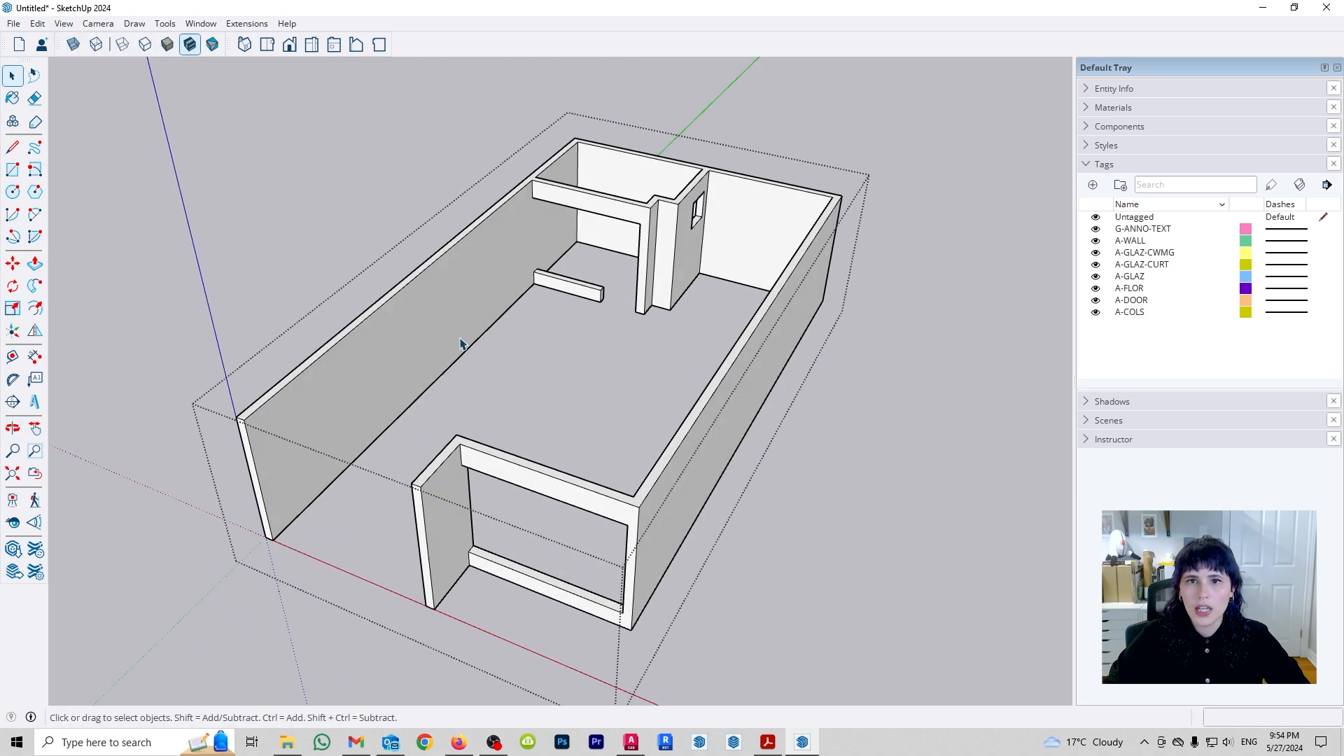
# - Select all the connected wall geometry to inspect it inside the group, and close the group
pyautogui.tripleClick(444, 308)
pyautogui.moveTo(466, 434); pyautogui.dragTo(743, 389, button='middle')
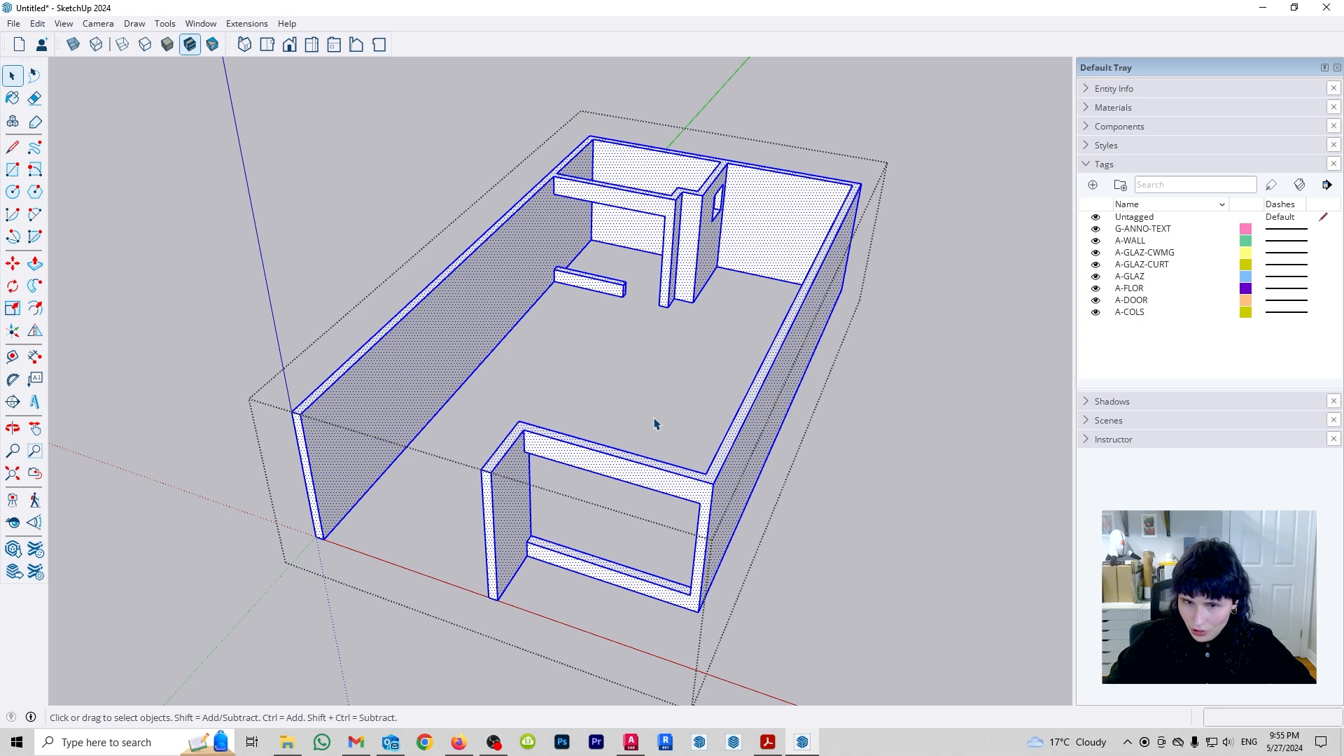
pyautogui.press('Escape')
pyautogui.moveTo(684, 365); pyautogui.dragTo(640, 425, button='middle')
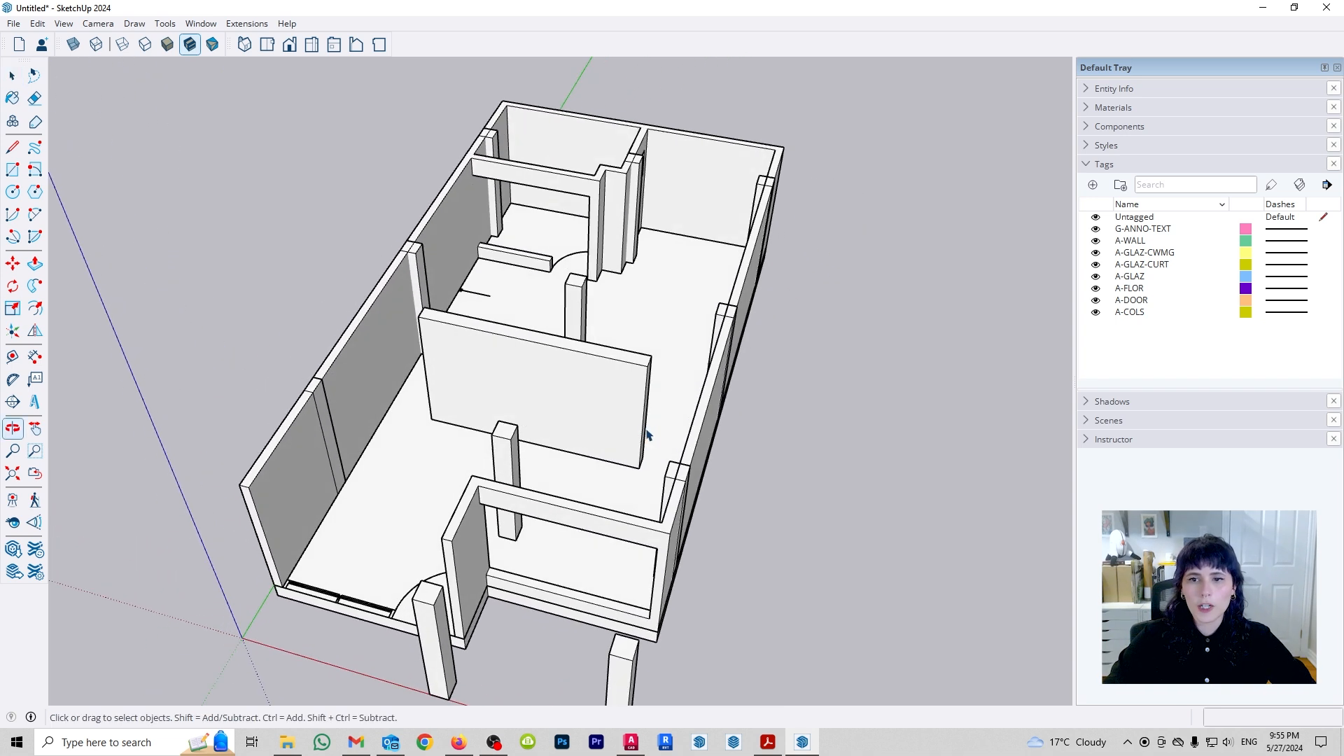
# - Alternately select the freestanding wall and the existing wall group to compare how each is highlighted
pyautogui.click(602, 392)
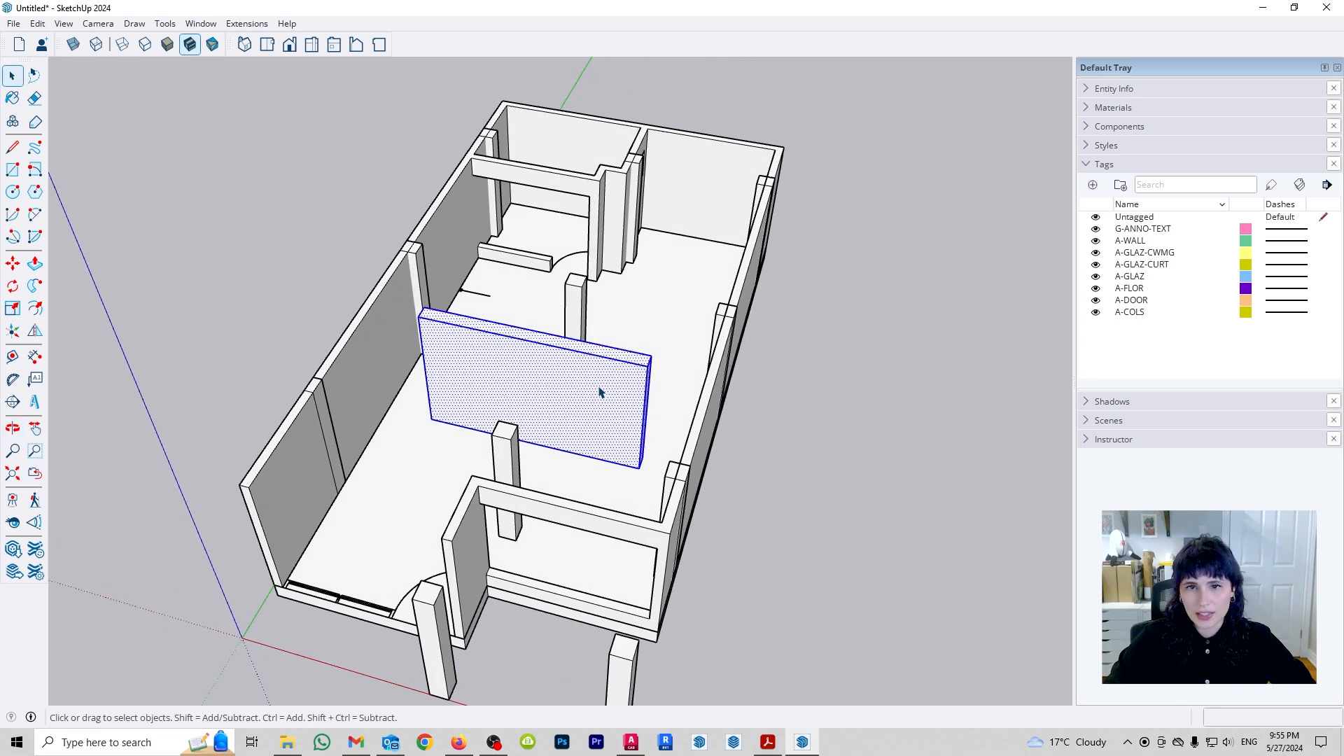
pyautogui.click(703, 409)
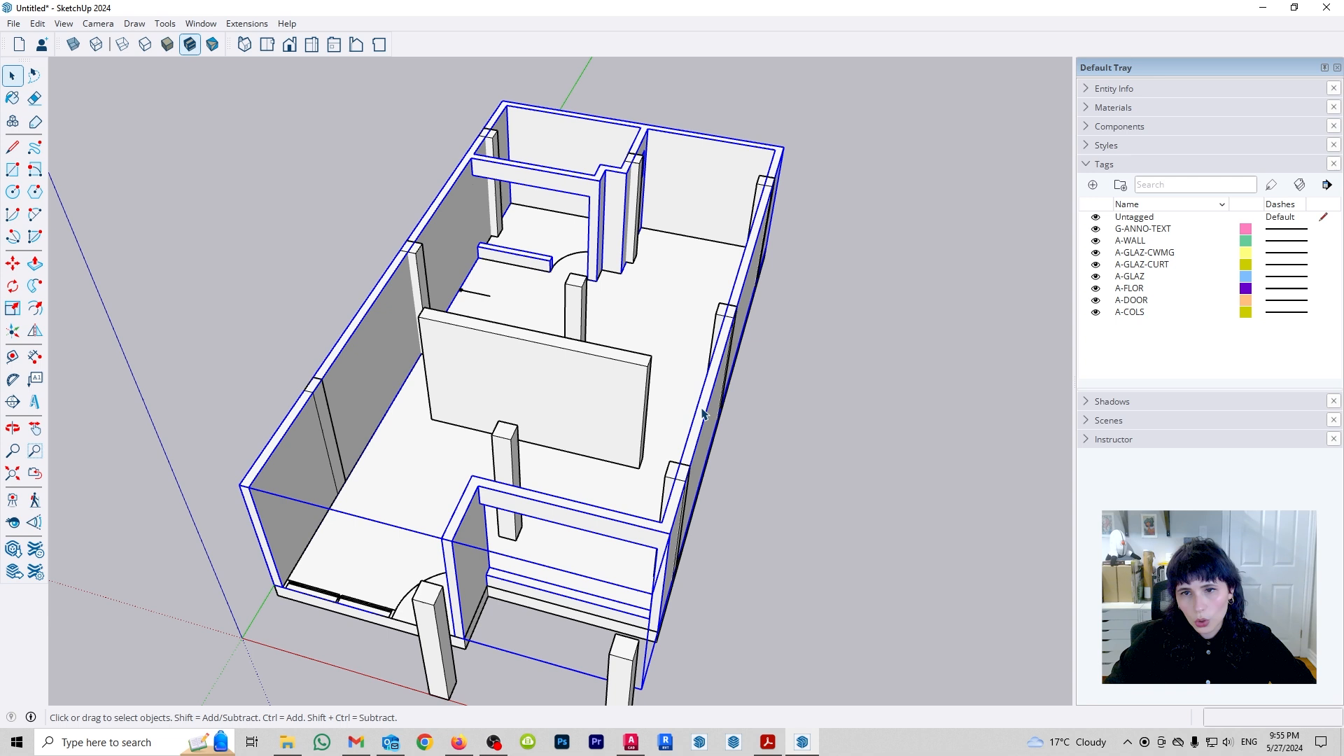
pyautogui.click(607, 391)
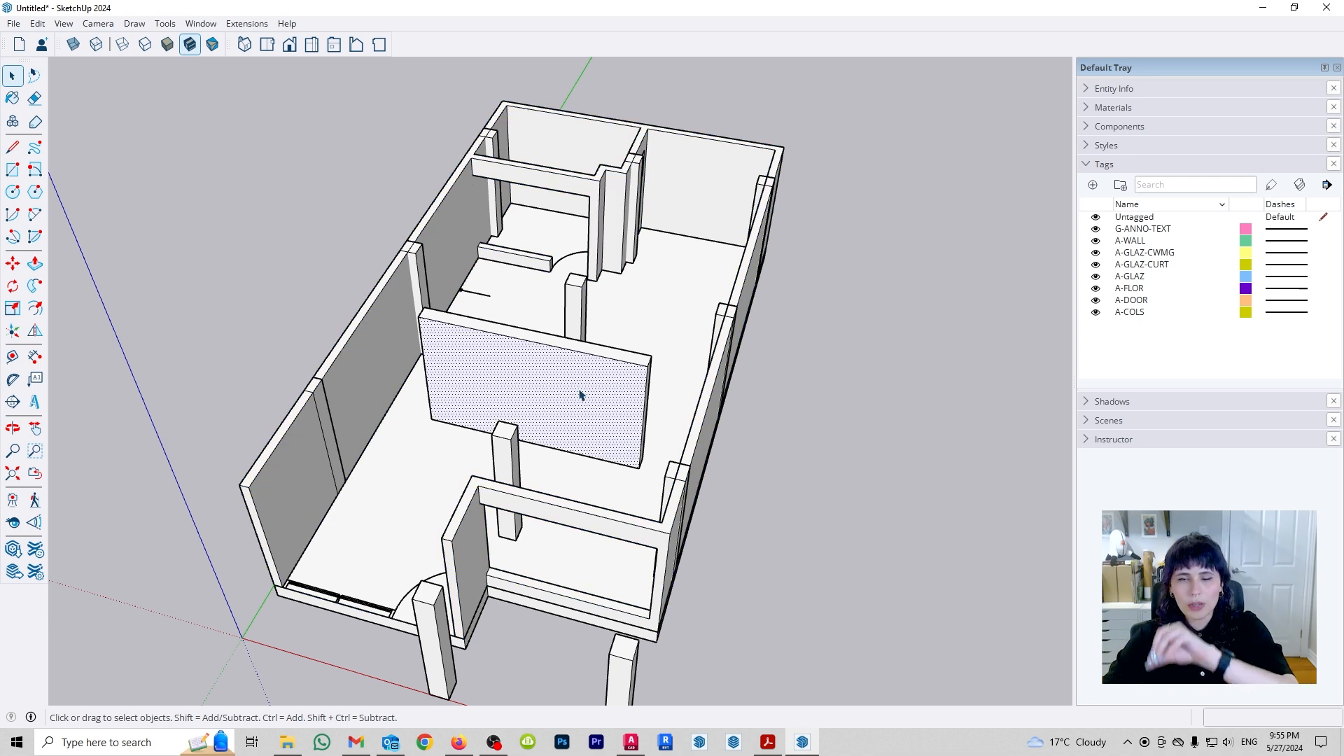
pyautogui.moveTo(639, 408); pyautogui.dragTo(631, 376, button='middle')
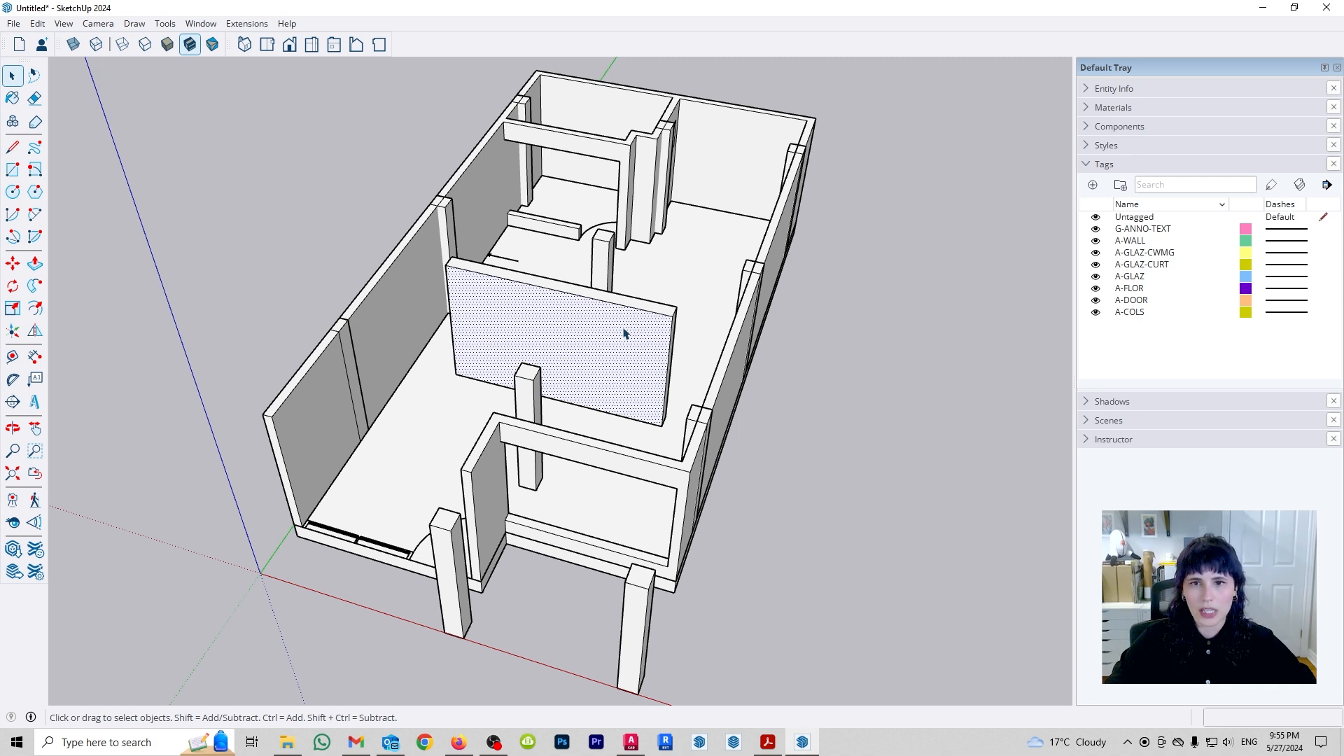
# - Cut the freestanding wall's front face with its edges and connected geometry, and open the existing wall group for editing
pyautogui.doubleClick(626, 334)
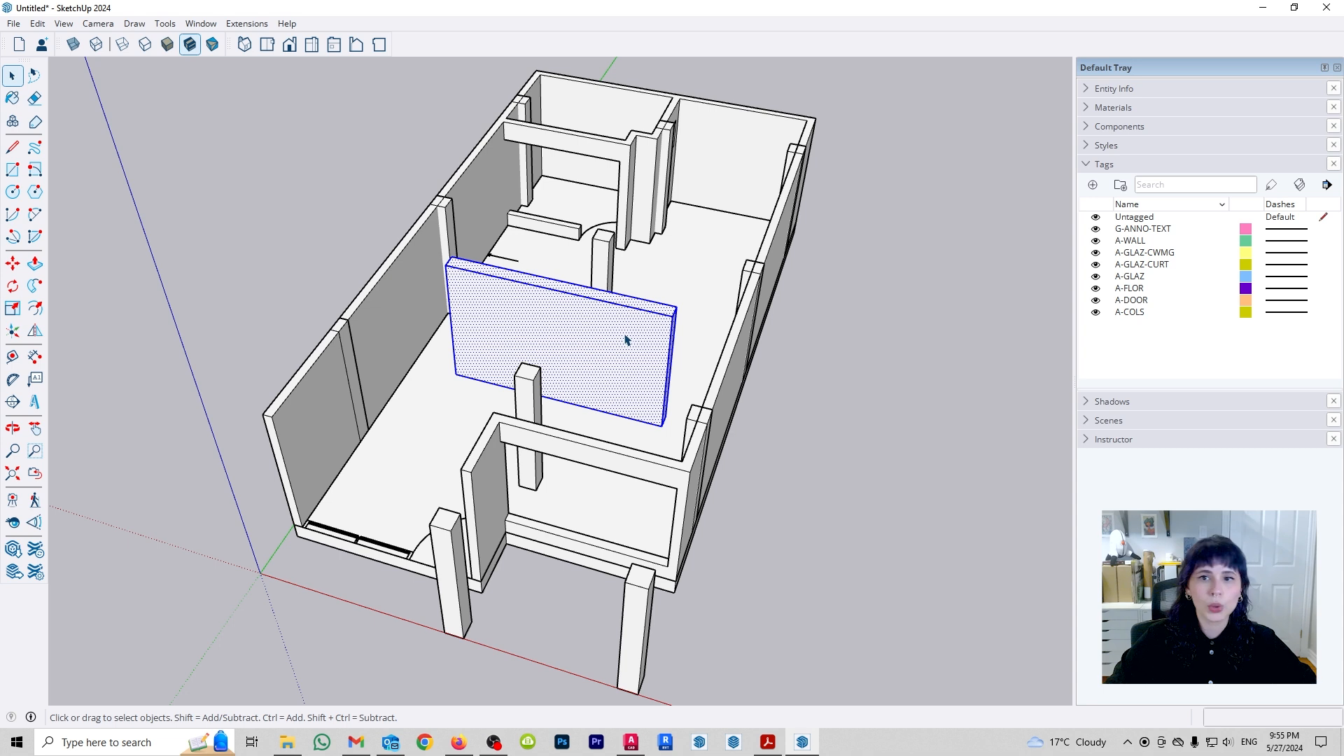
pyautogui.click(39, 24)
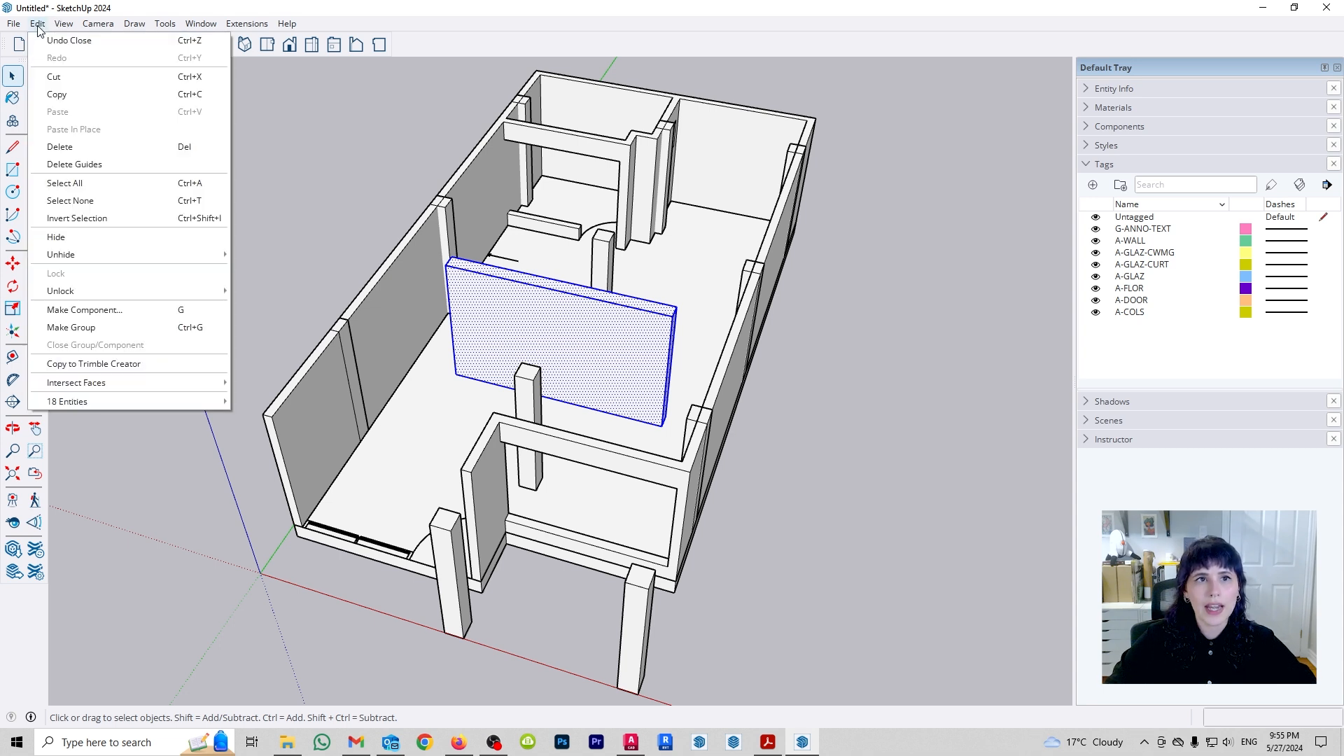
pyautogui.click(60, 85)
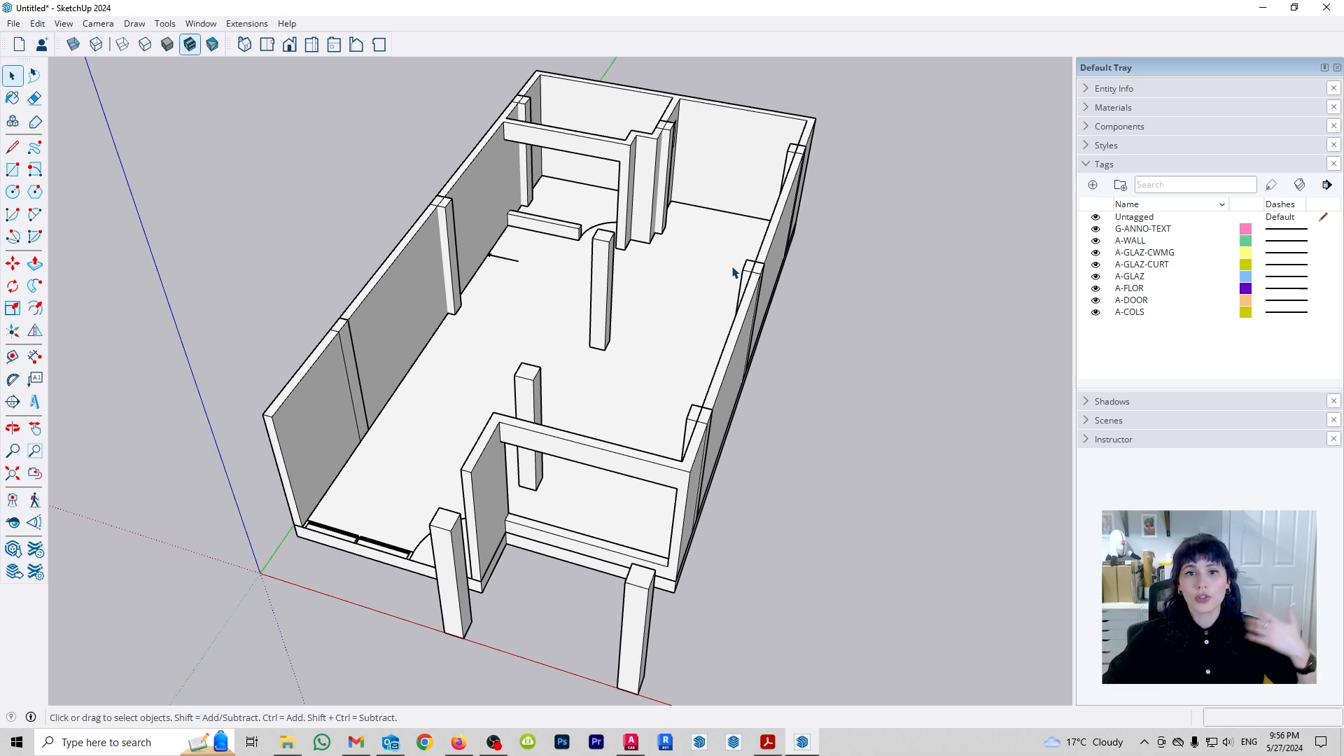
pyautogui.tripleClick(423, 300)
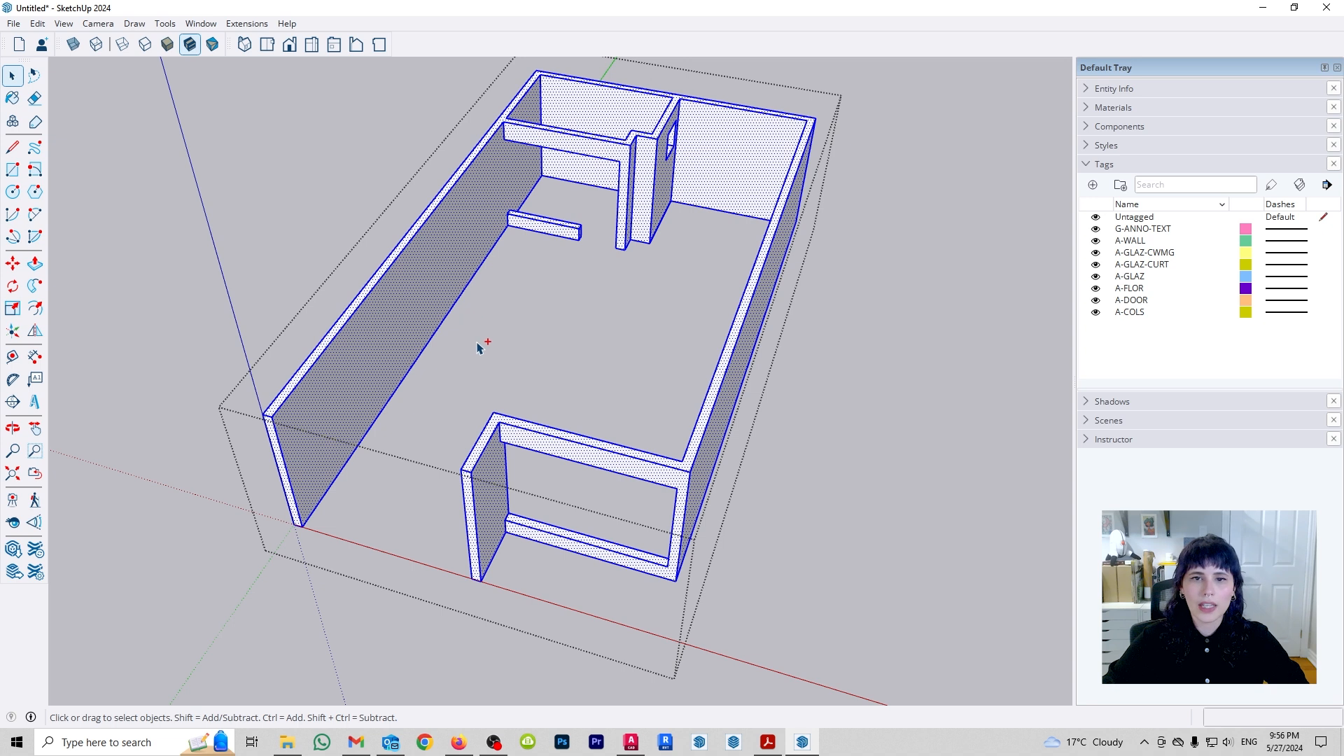
# - Try to paste the cut wall against the long side wall and move it, and undo the placement
pyautogui.hotkey('ctrl', 'v')
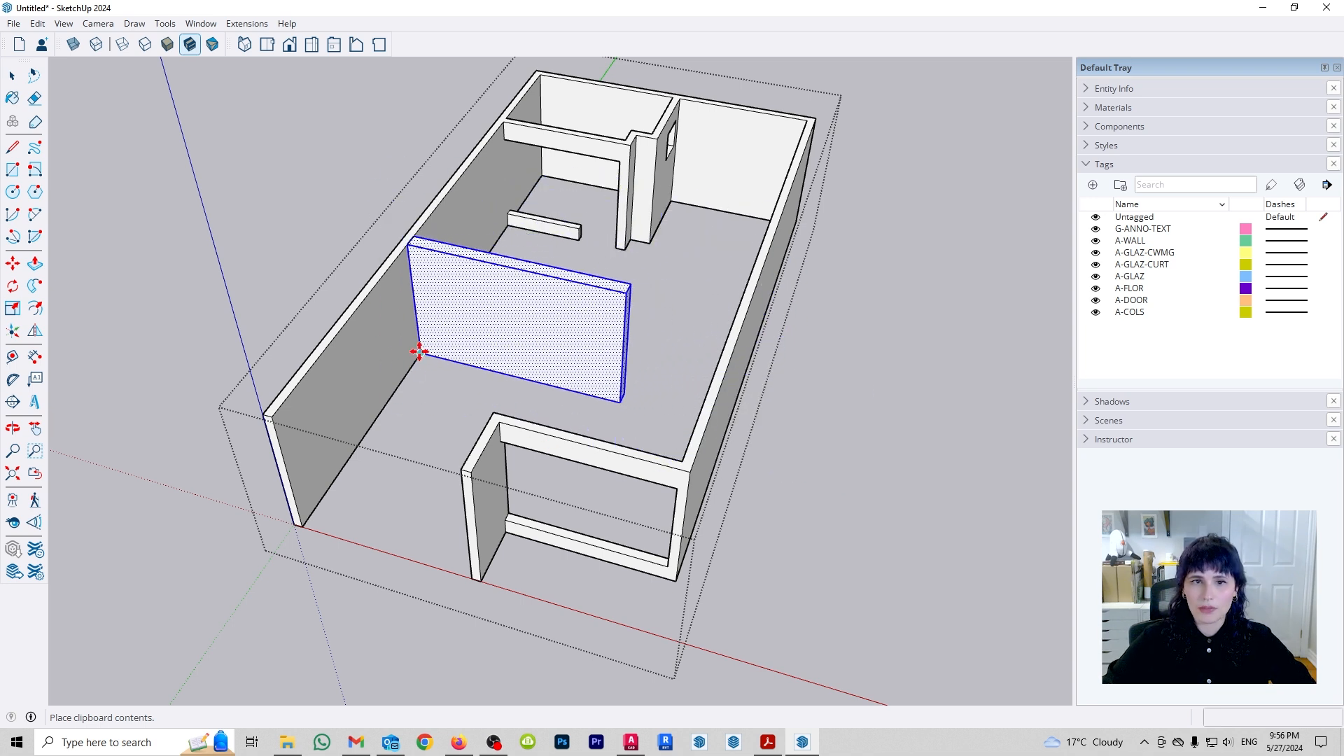
pyautogui.click(420, 351)
pyautogui.click(455, 343)
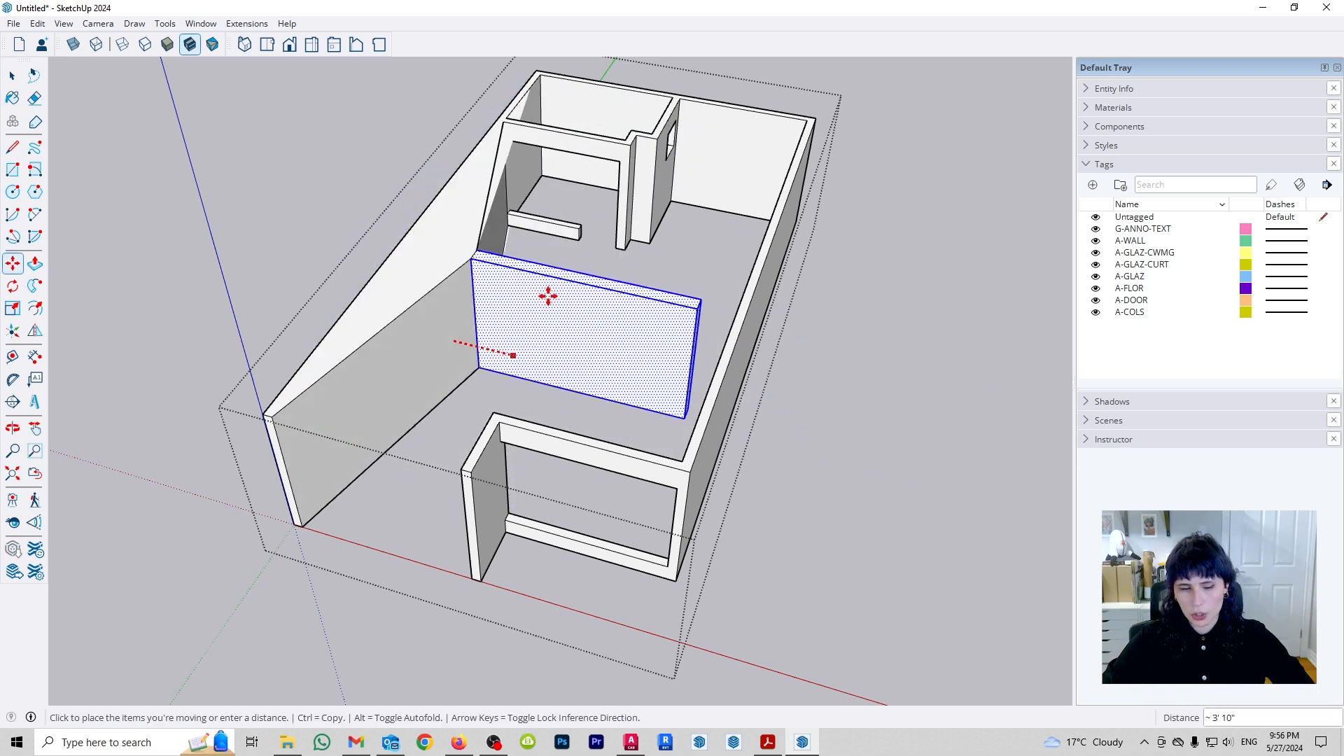
pyautogui.press('space')
pyautogui.hotkey('ctrl', 'z')
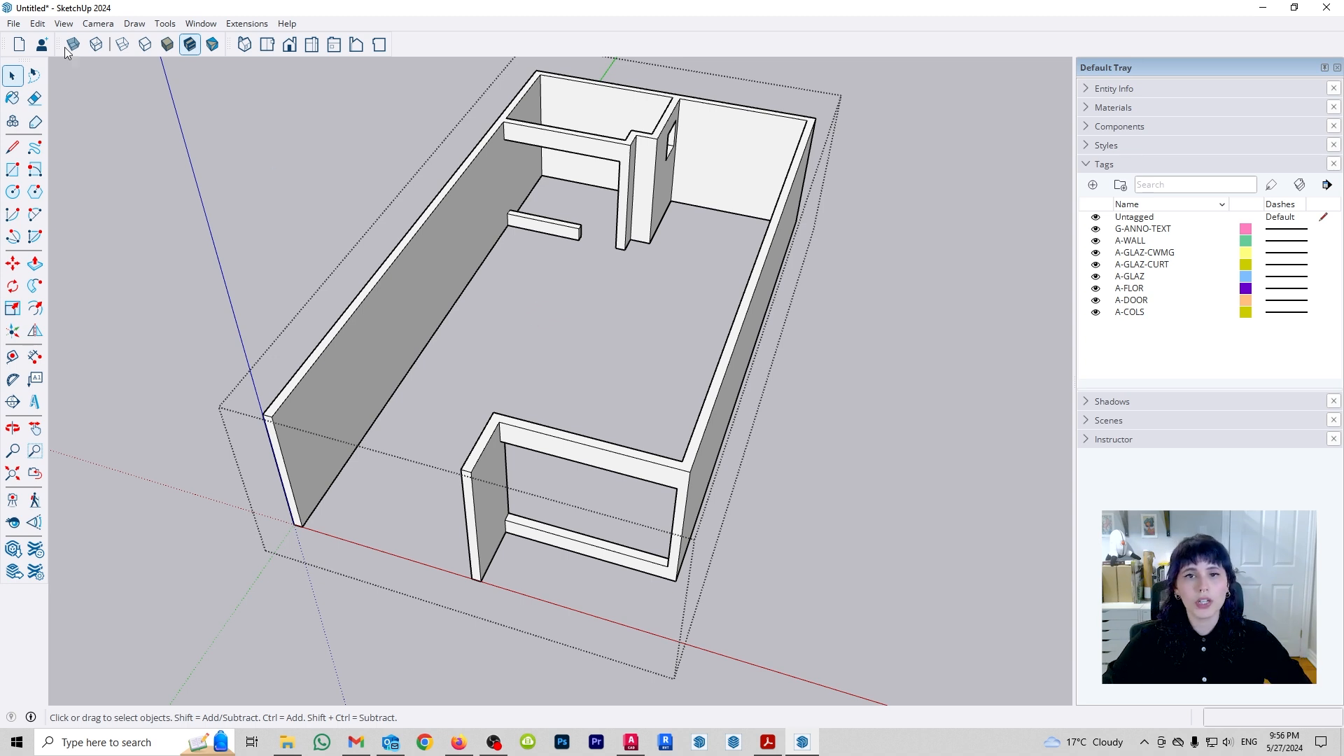
# - Paste the cut wall in place at its original location inside the wall group, and close the group
pyautogui.click(43, 26)
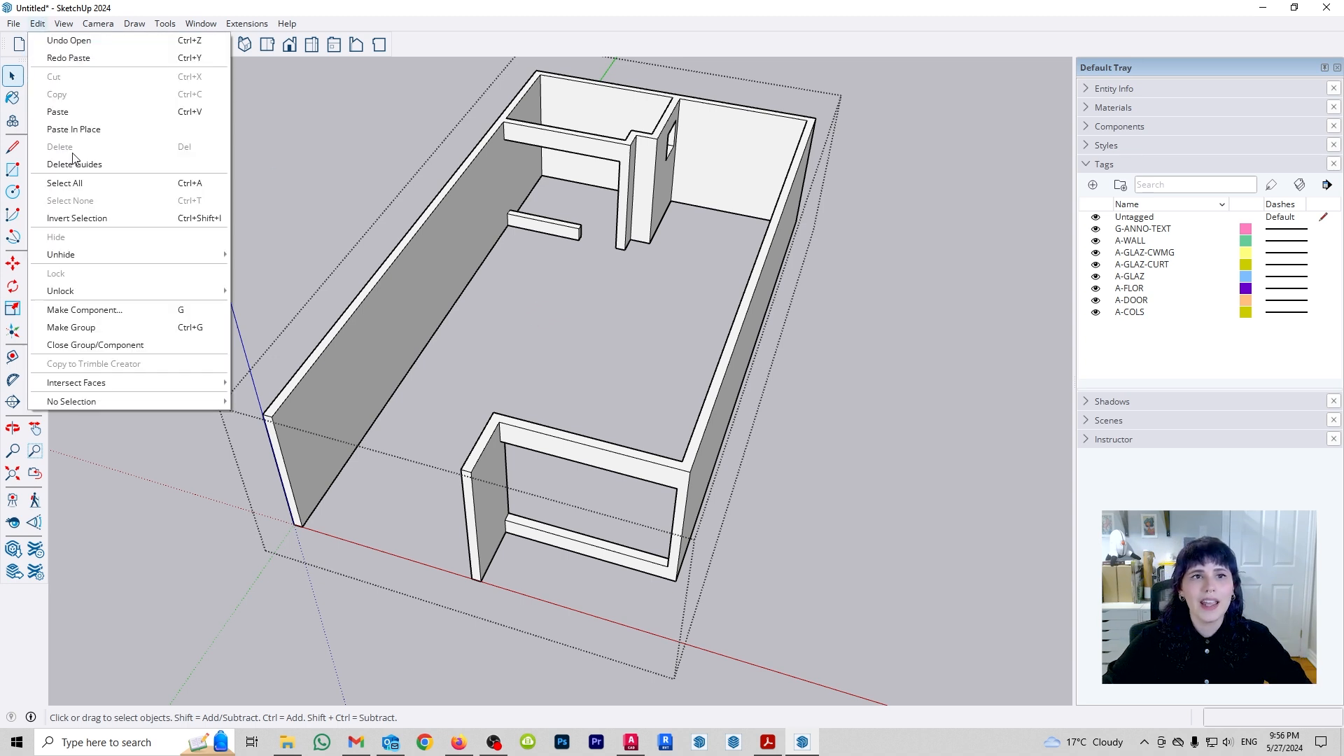
pyautogui.click(74, 130)
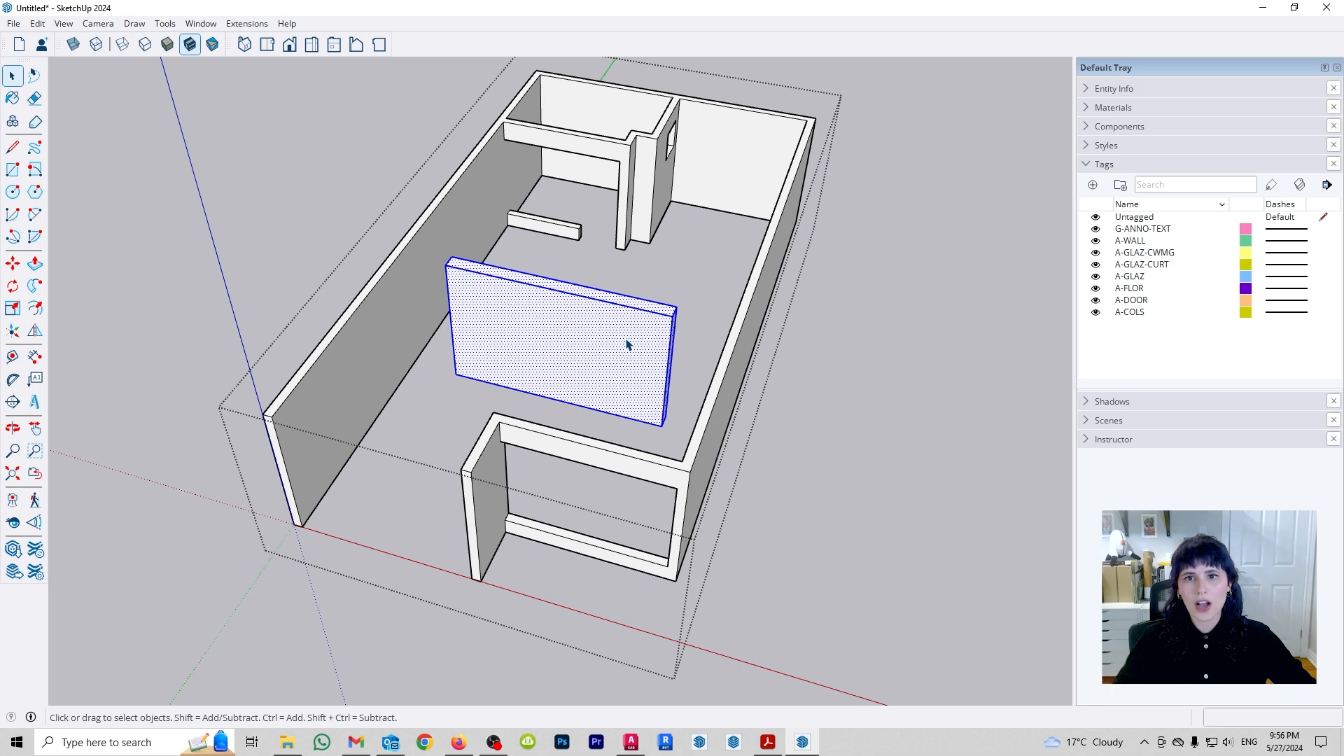
pyautogui.click(839, 401)
# - Select the wall group to check that the pasted wall belongs to it
pyautogui.click(582, 378)
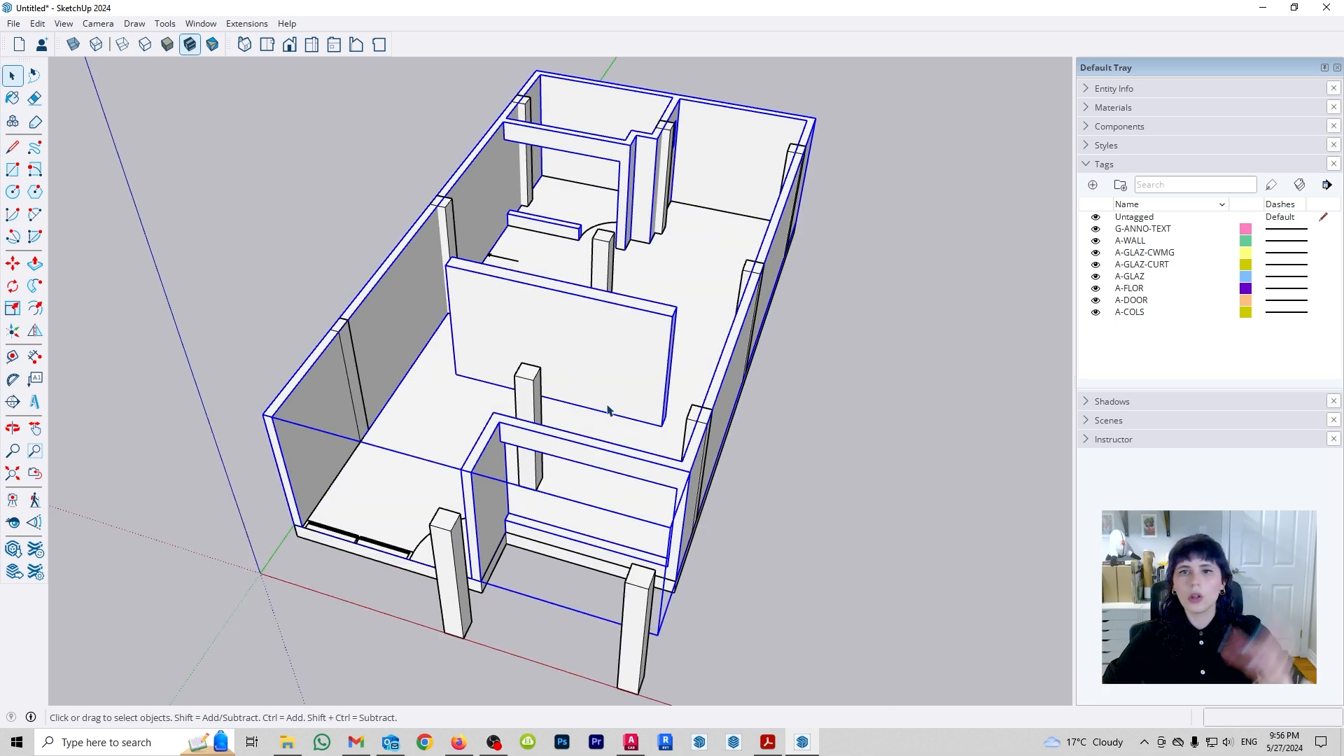
pyautogui.press('m')
pyautogui.click(629, 365)
pyautogui.press('space')
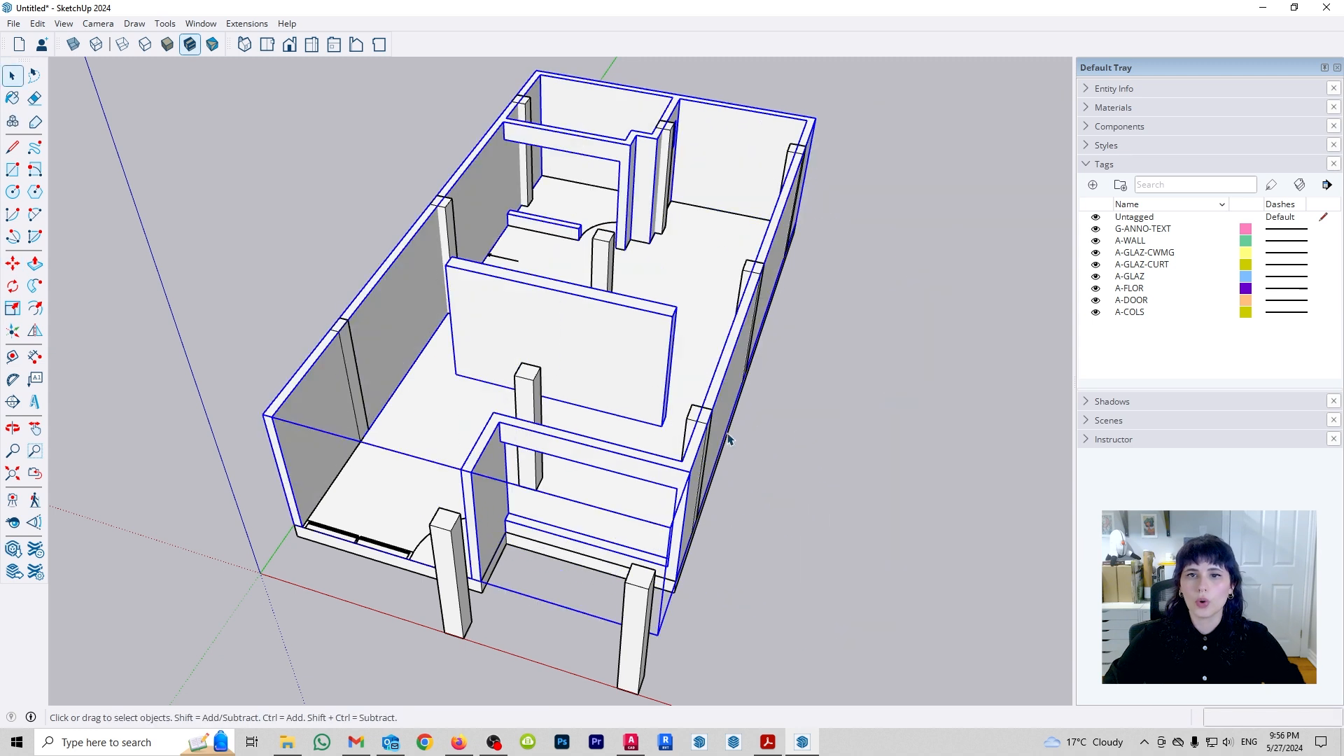
# - Remove the added wall from the wall group and paste it in place outside the group
pyautogui.doubleClick(652, 382)
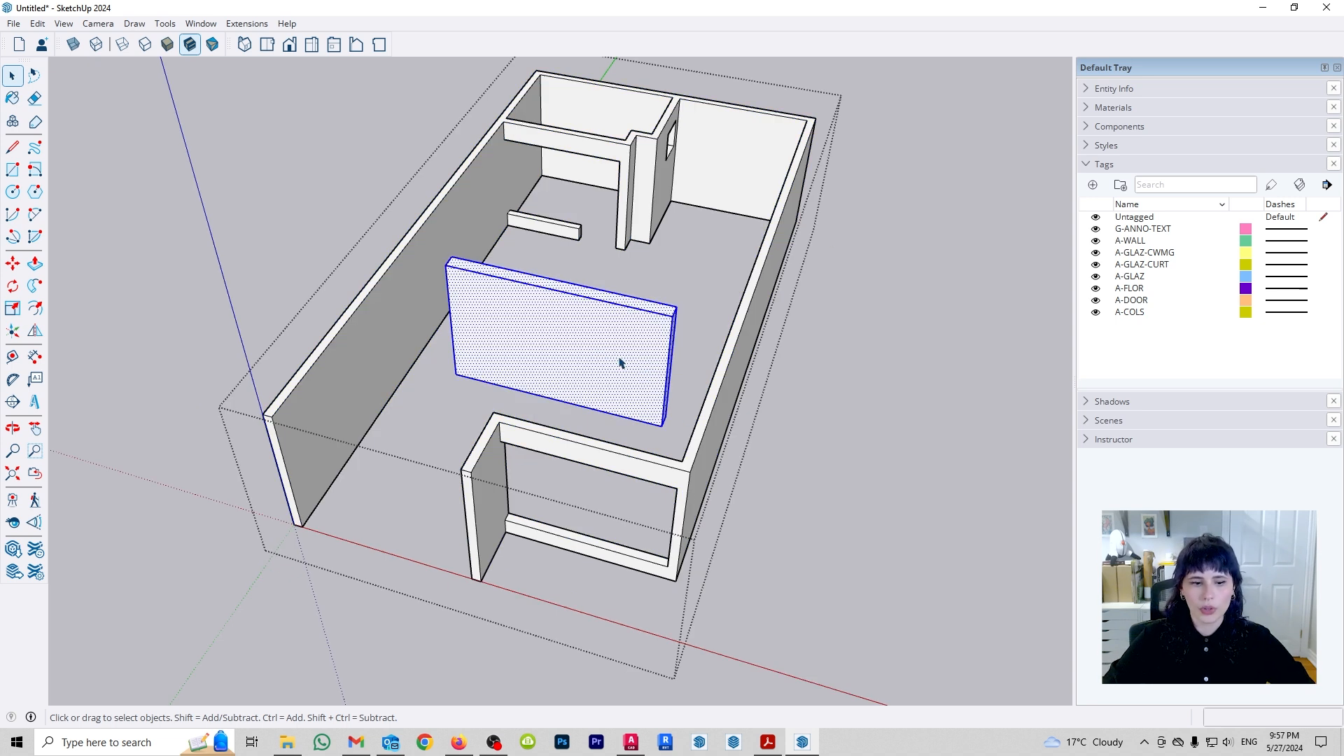
pyautogui.press('Delete')
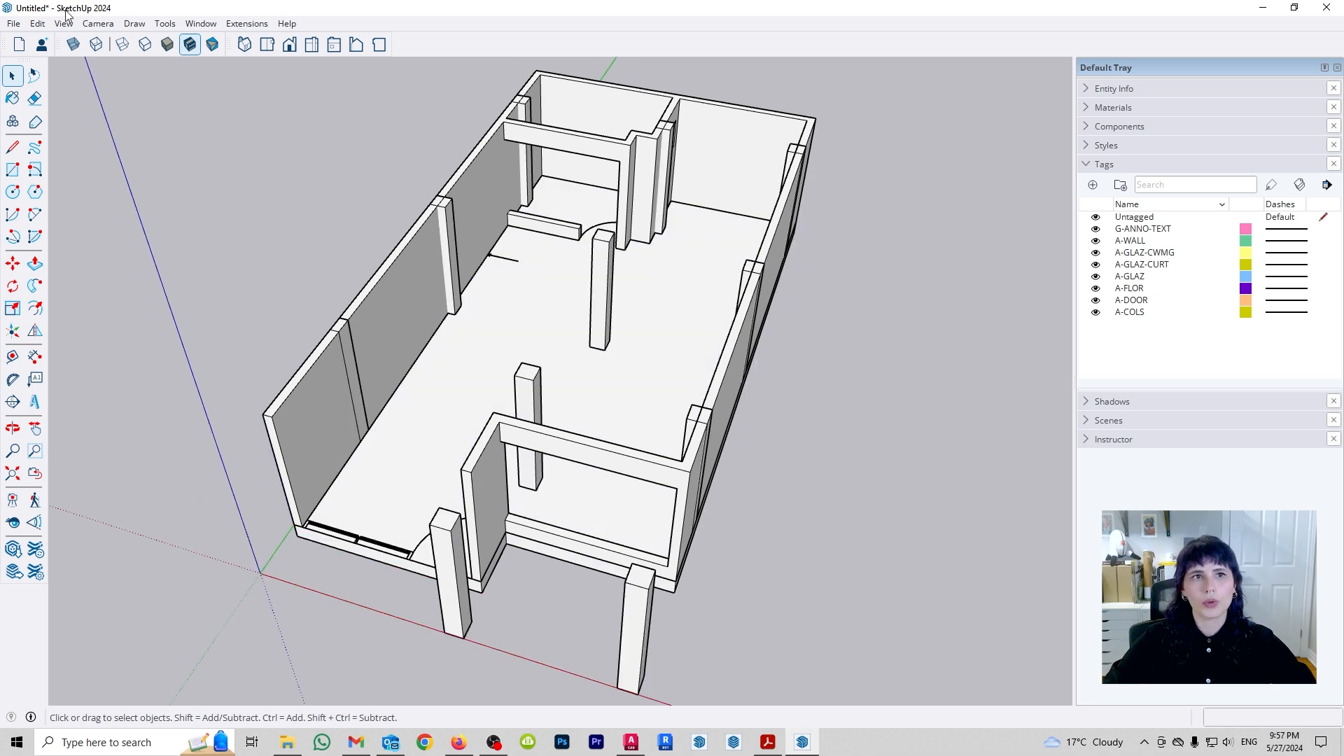
pyautogui.doubleClick(608, 395)
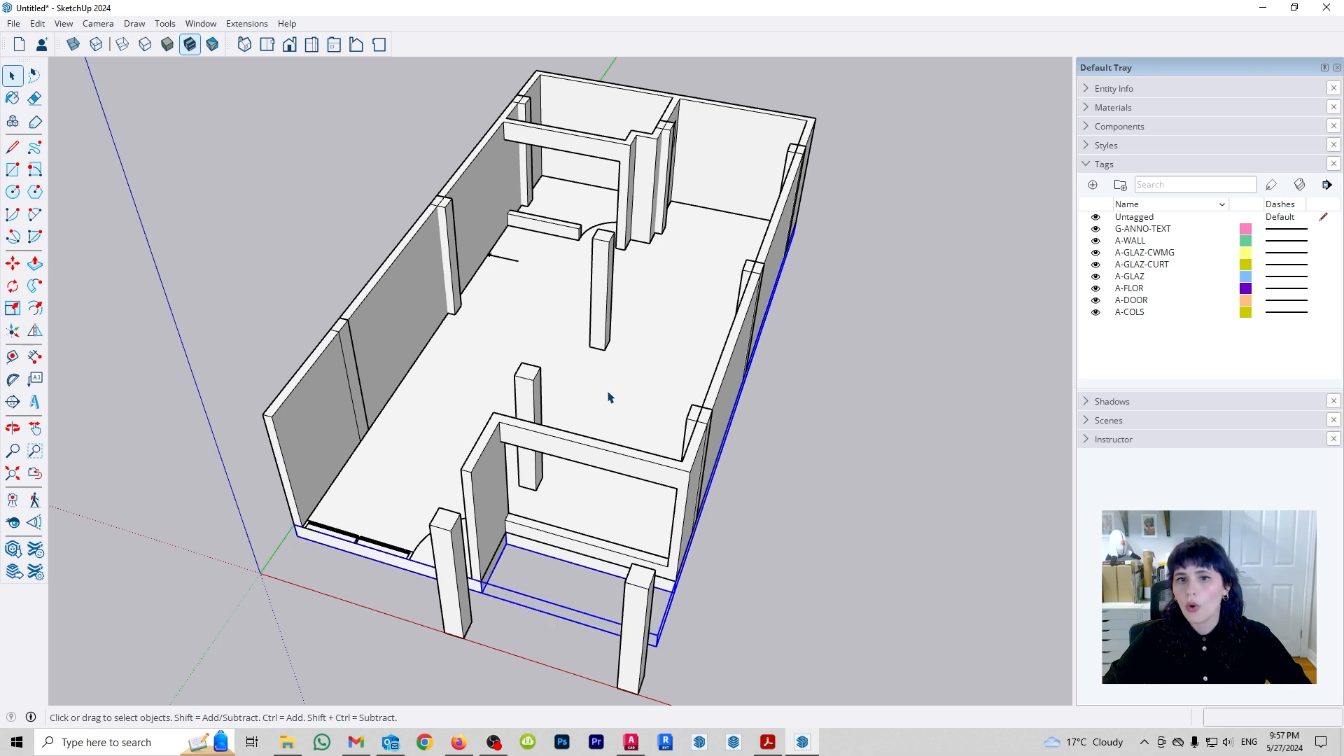
pyautogui.click(837, 448)
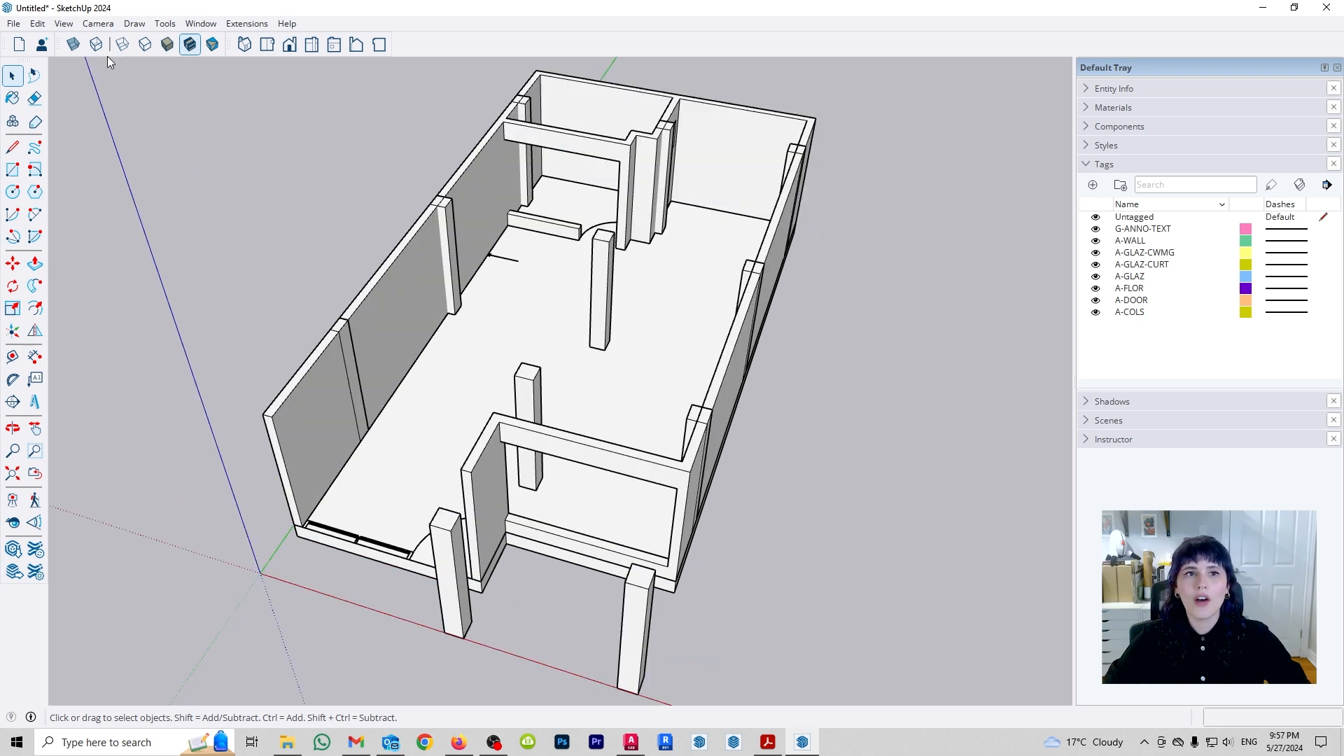
pyautogui.click(37, 23)
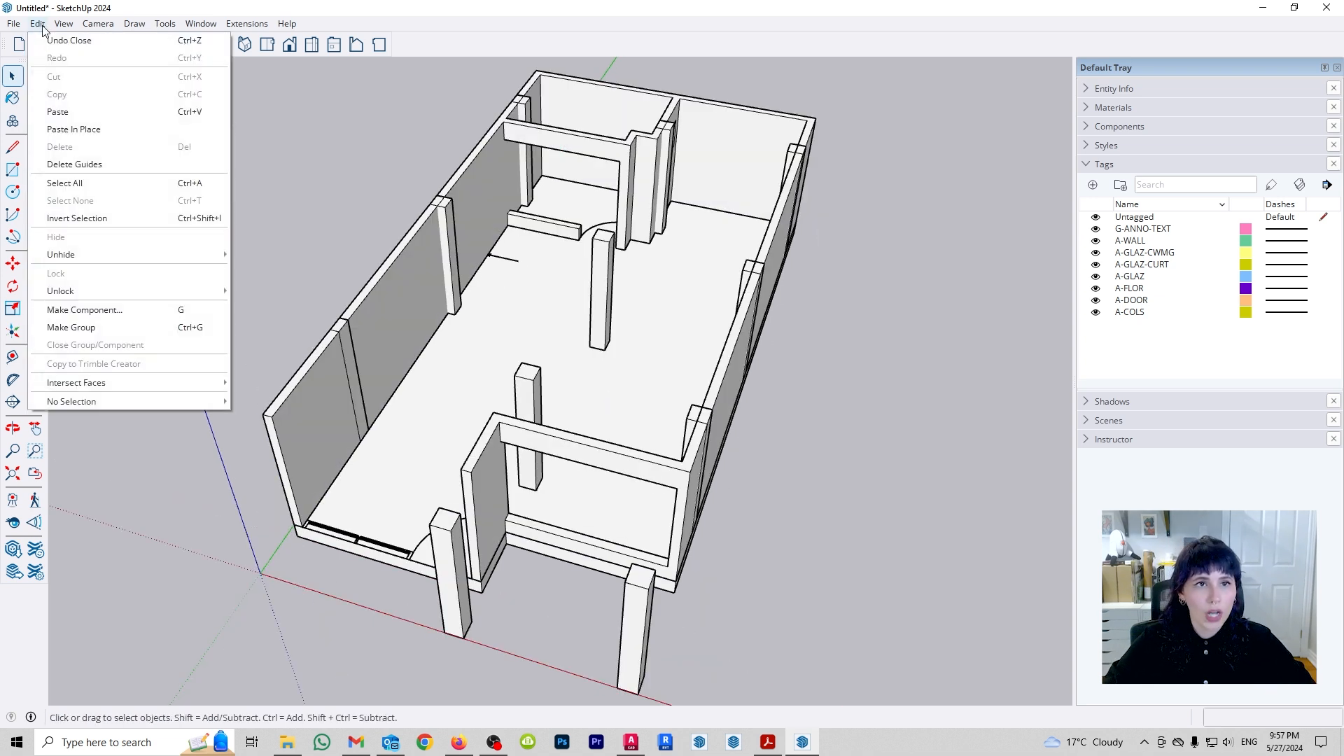
pyautogui.click(114, 129)
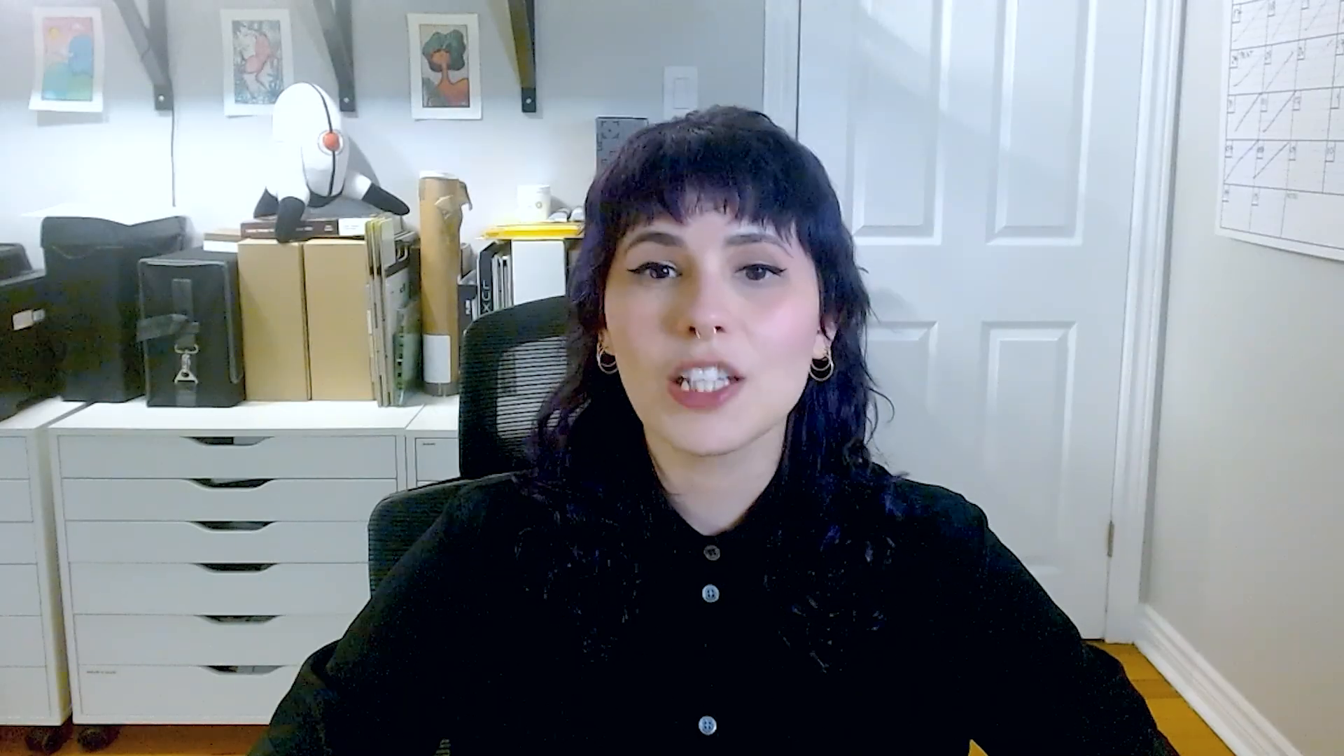